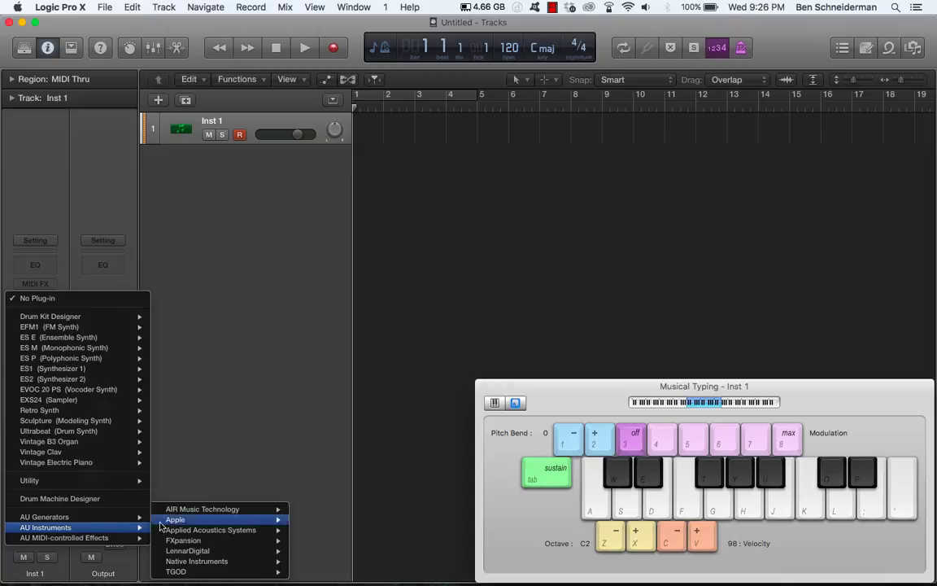
- Load the TGOD TrackGod AU instrument in stereo on the Inst 1 track
mouse_move(249, 572)
mouse_move(317, 572)
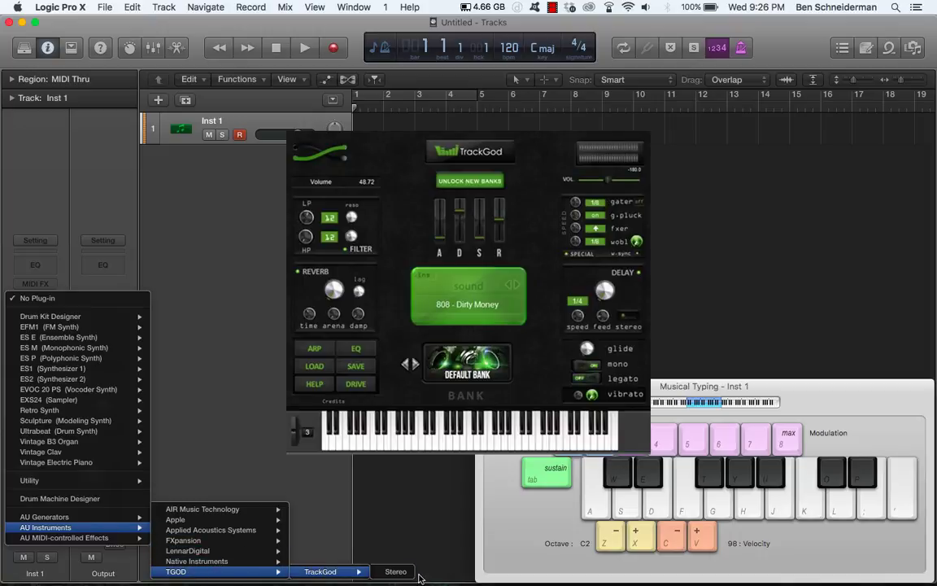
left_click(405, 572)
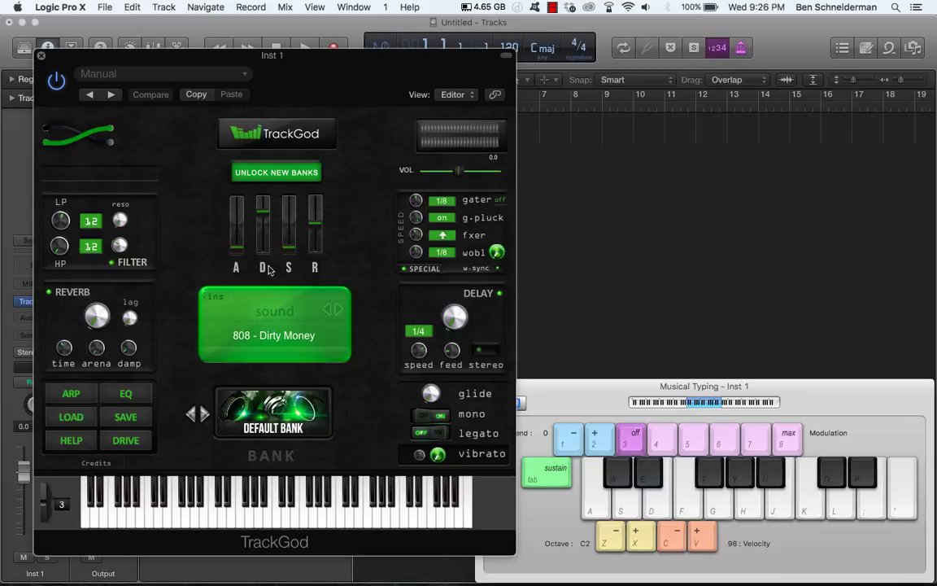
- Load TrackGod's Golden Bells bank and browse its list of sounds
left_click(277, 348)
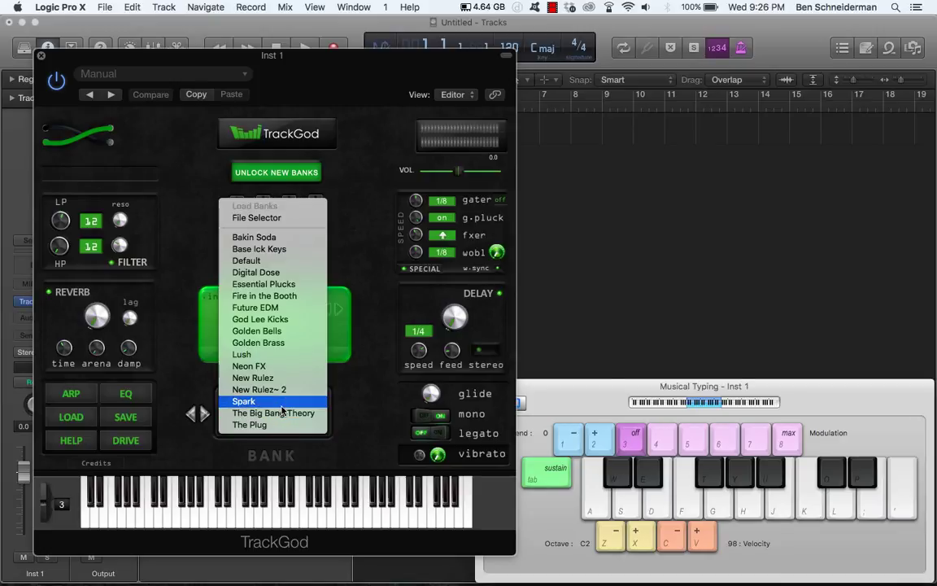
left_click(258, 331)
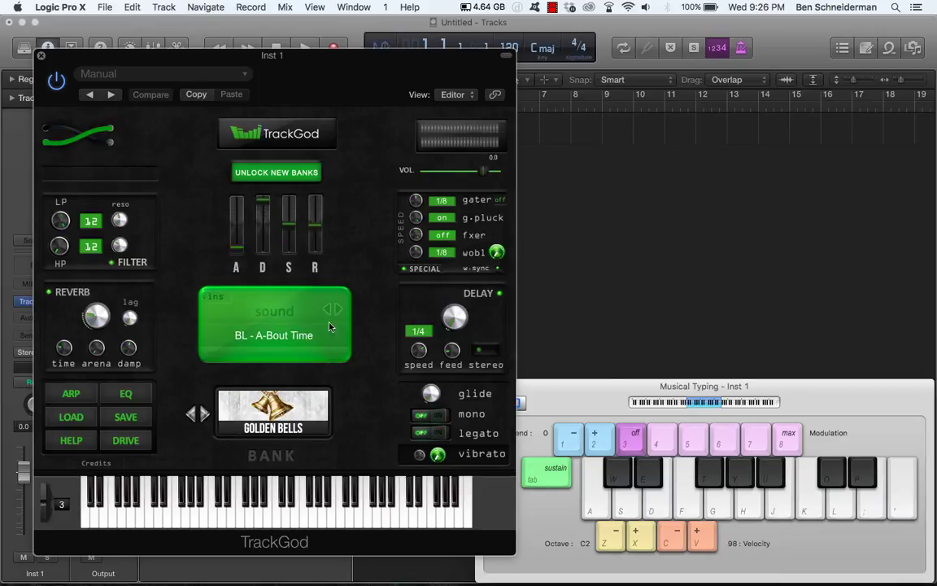
left_click(293, 334)
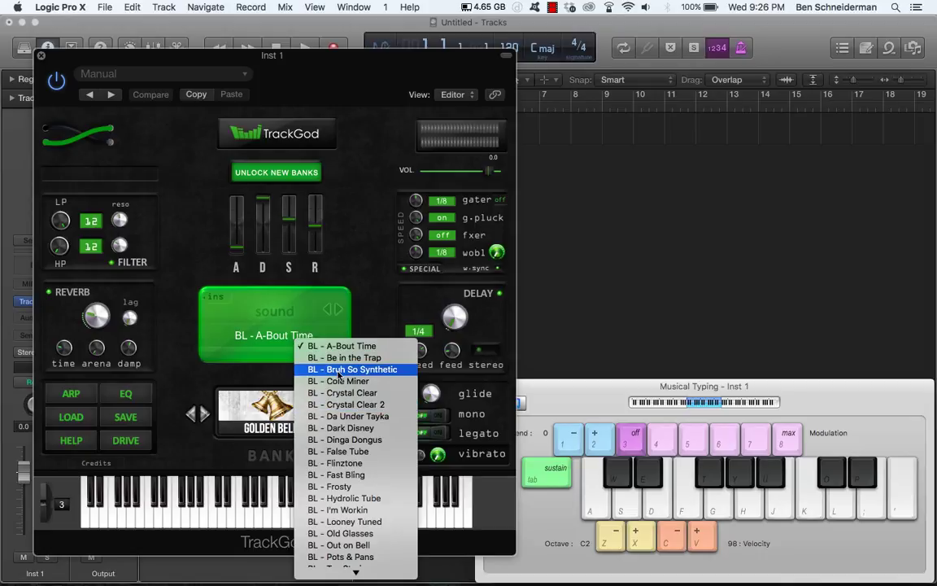
scroll(353, 439, "down", 5)
scroll(353, 439, "down", 2)
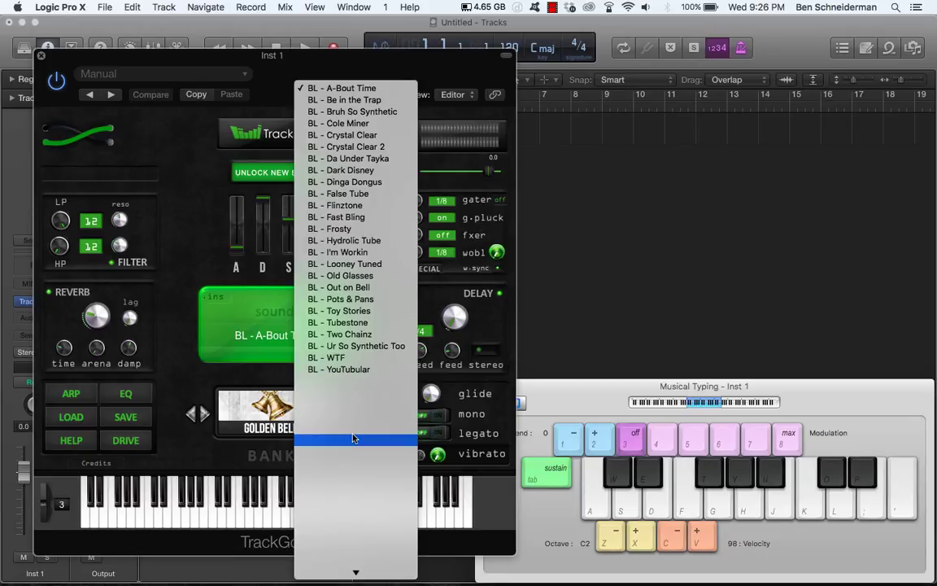
left_click(234, 348)
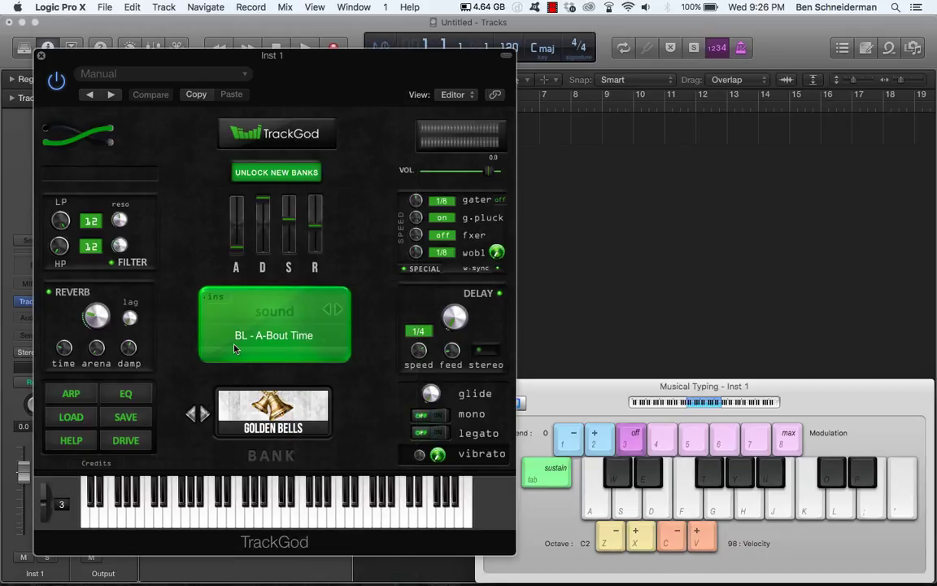
left_click(283, 335)
left_click(277, 336)
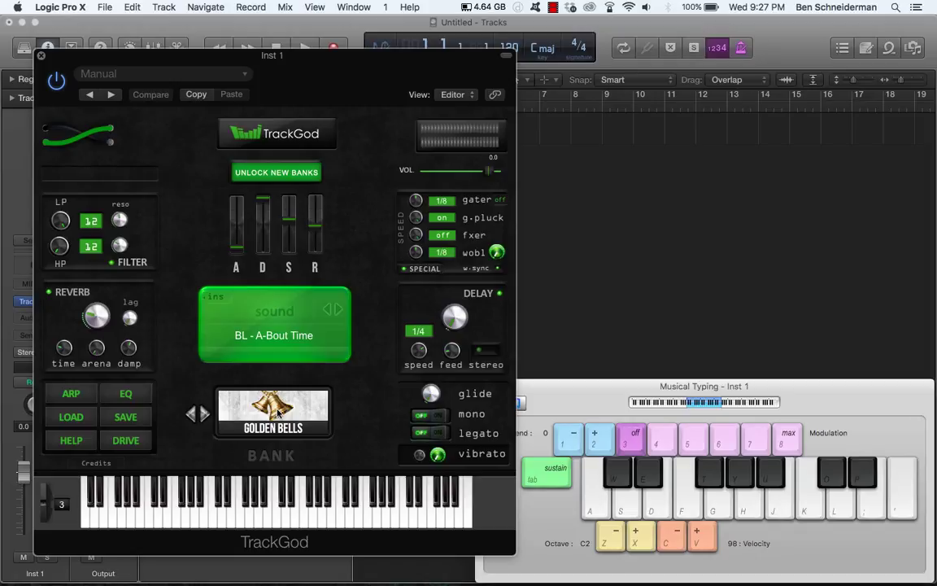
- Move the TrackGod window clear of the transport display and set the project tempo to 135 bpm
left_click_drag(454, 71, 408, 67)
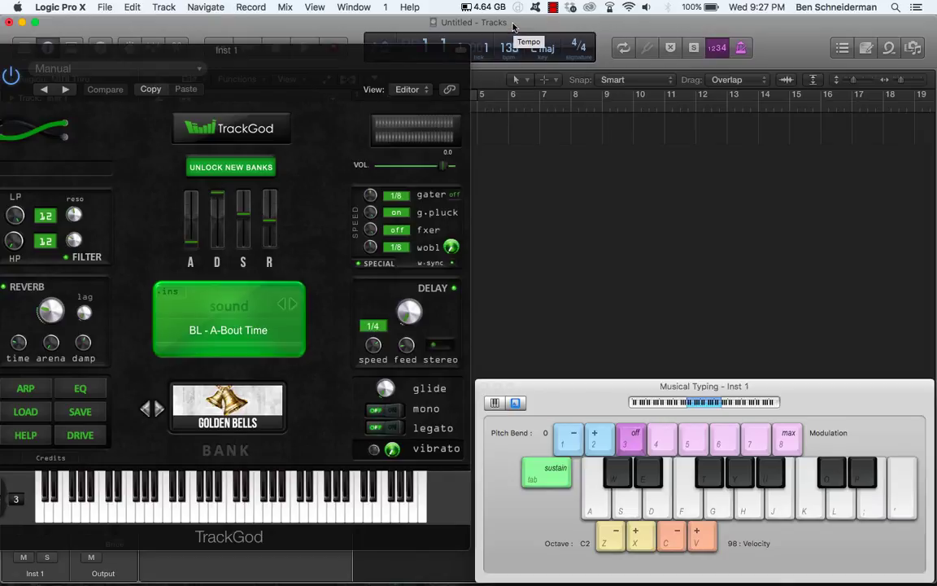
left_click_drag(367, 59, 617, 31)
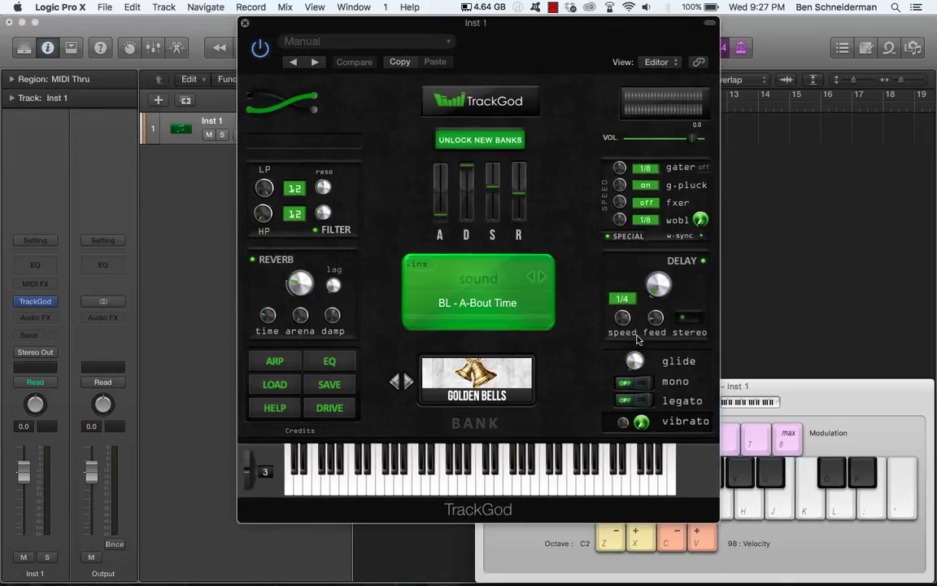
- Load the Base Ick Keys bank and switch to the B-PIANO - Detunechi sound
left_click(483, 317)
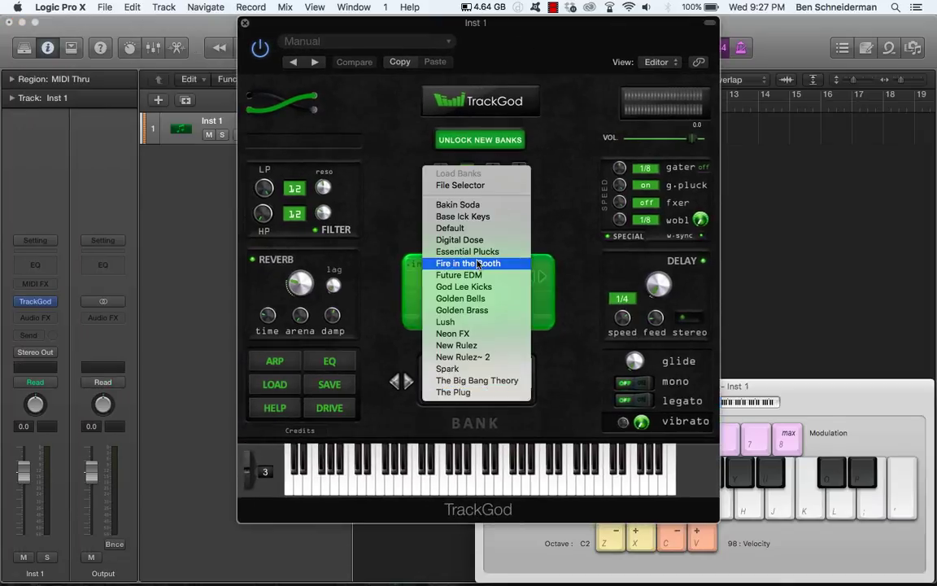
left_click(475, 217)
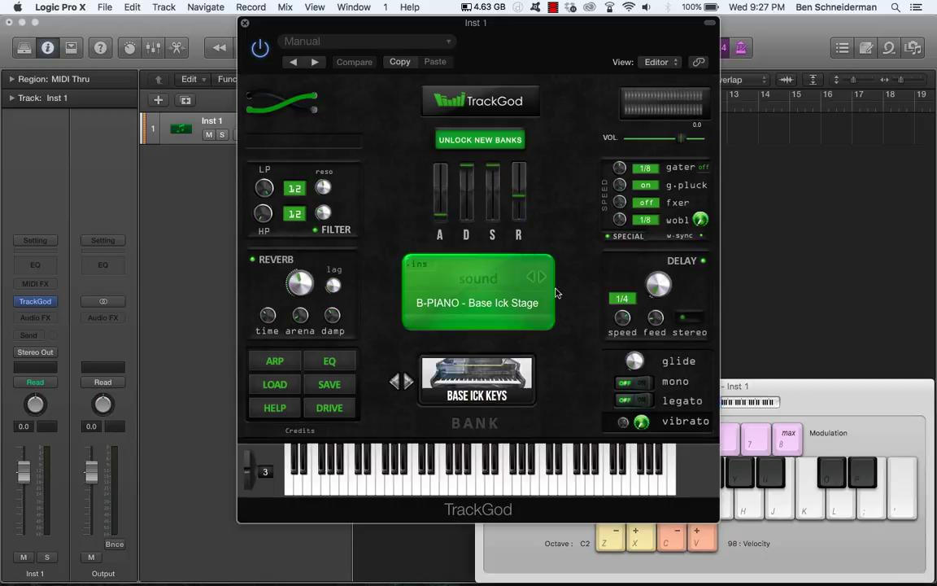
left_click(542, 279)
left_click(542, 279)
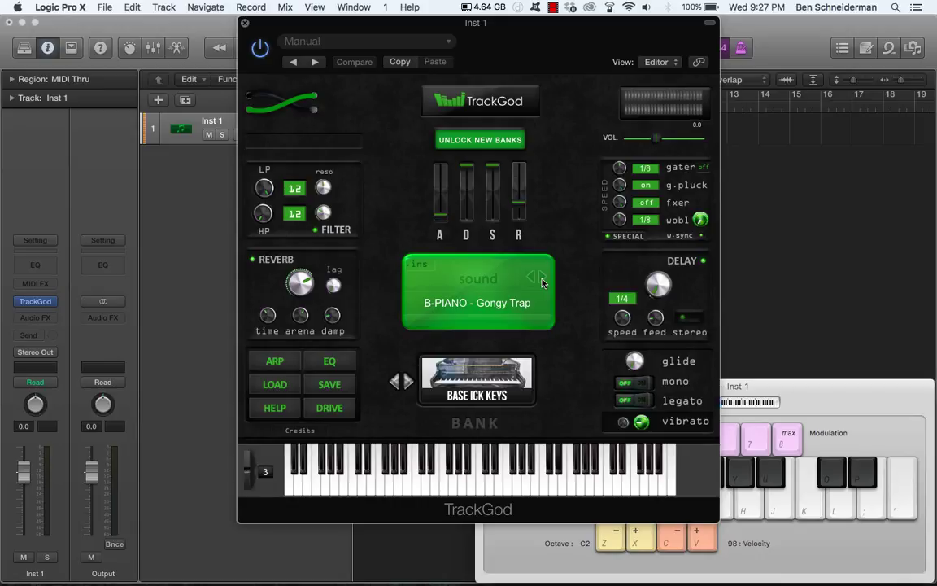
left_click(533, 278)
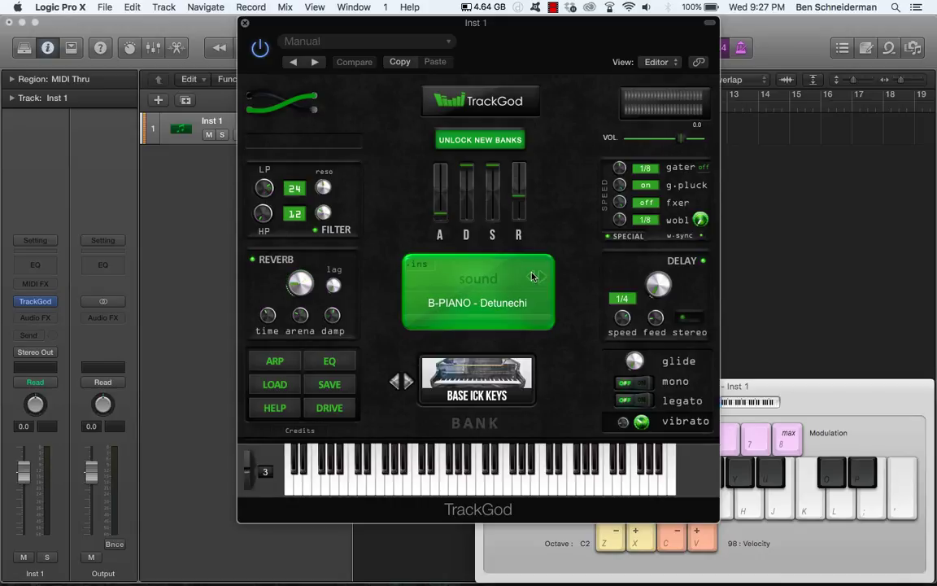
- Audition the Detunechi sound by playing several three-note chords with Musical Typing
key("g")
key("j")
key("l")
key("g")
key("j")
key("l")
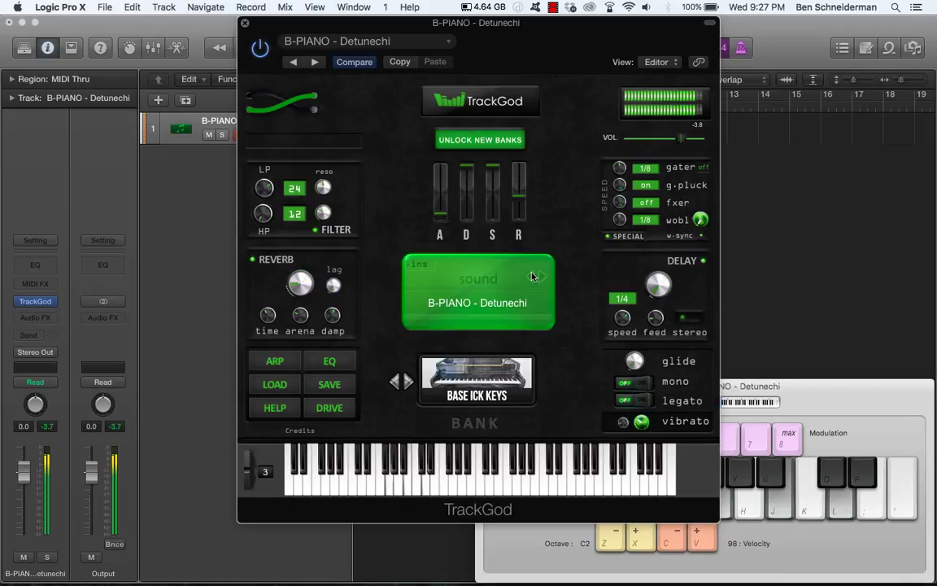
key("g")
key("j")
key("l")
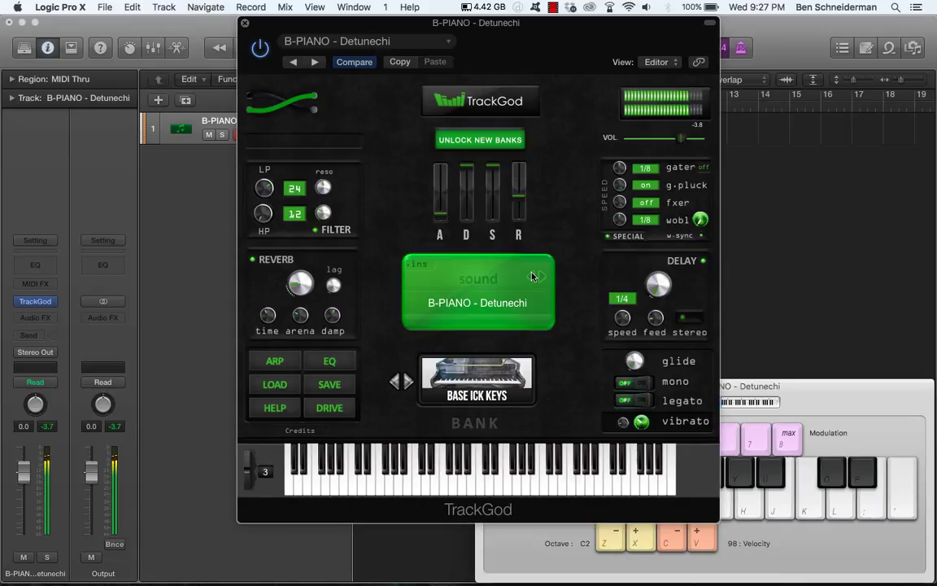
key("g")
key("j")
key("l")
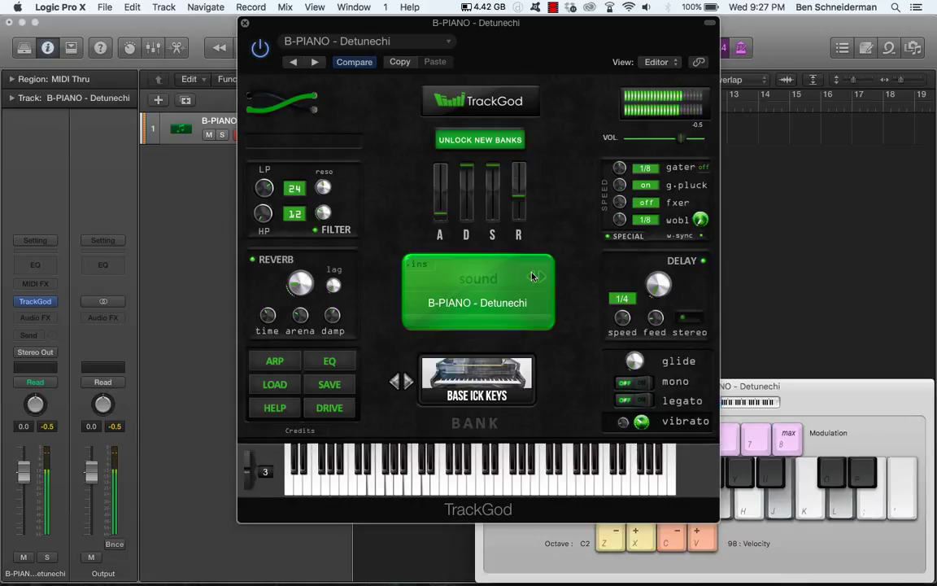
key("h")
key("k")
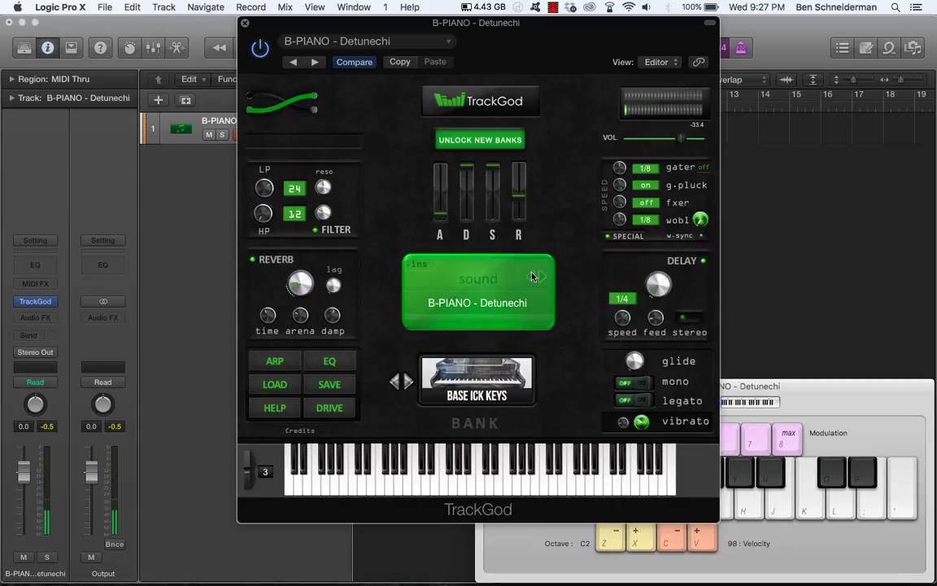
key("k")
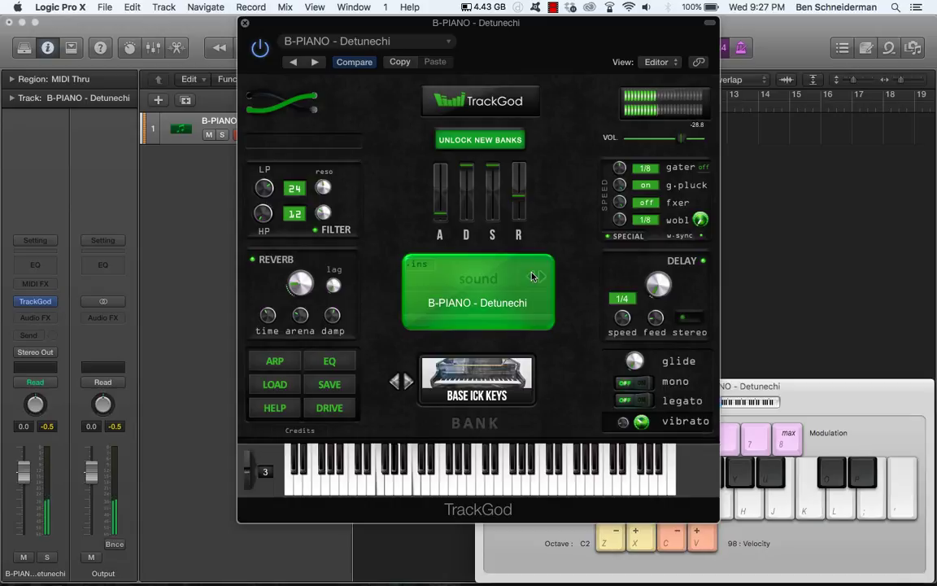
key("g")
key("u")
key("l")
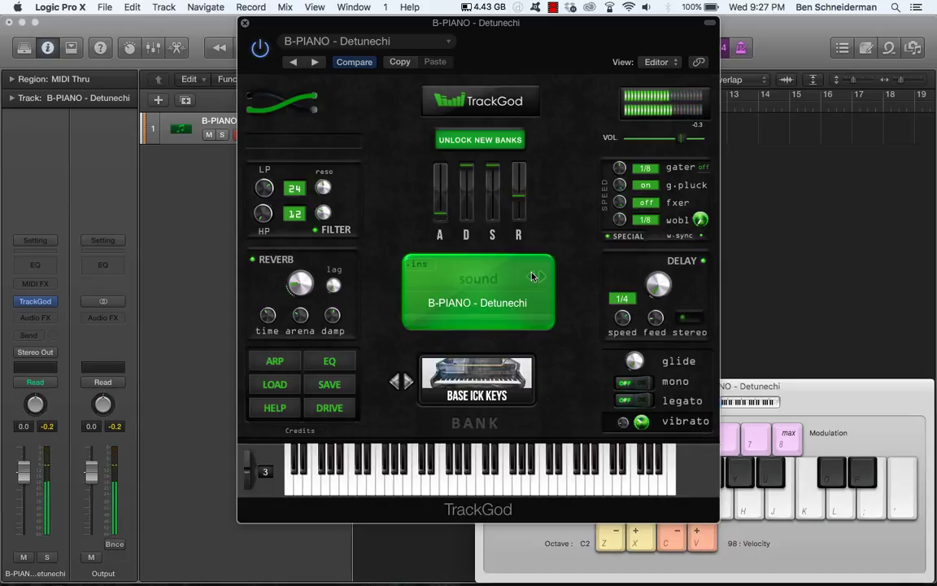
- Audition the Gongy Trap, Griti Citi and Le Splash sounds, then select B-PIANO - OVO
left_click(540, 278)
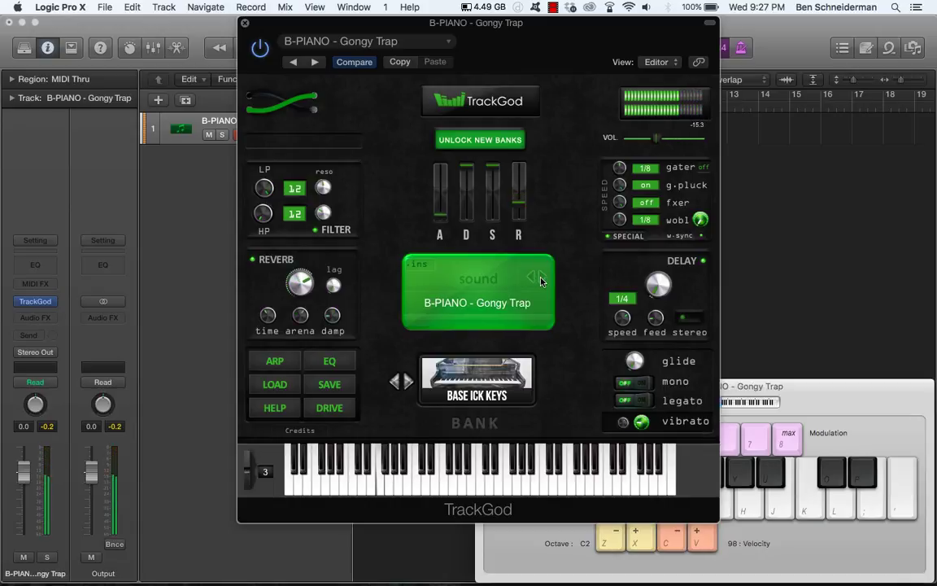
left_click(541, 278)
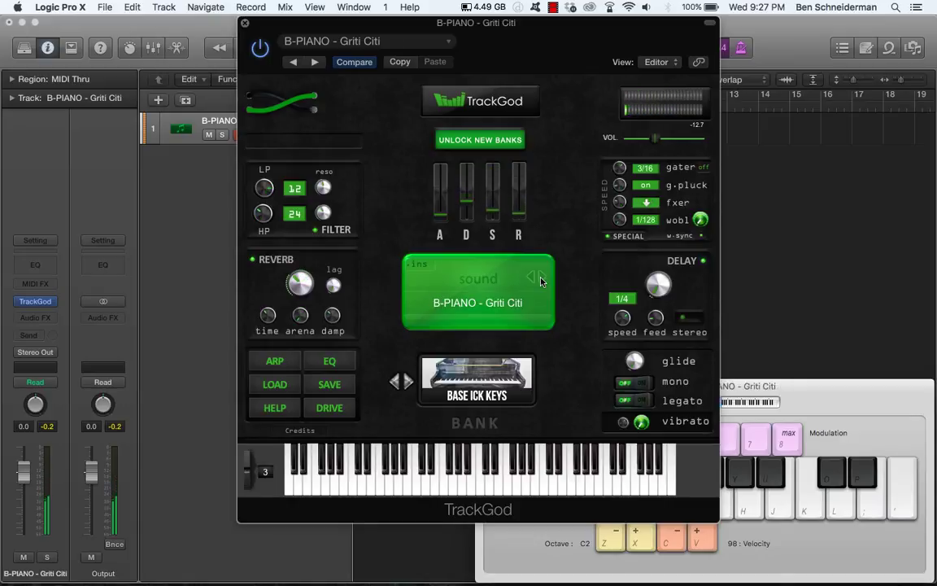
key("h")
key("h")
key("k")
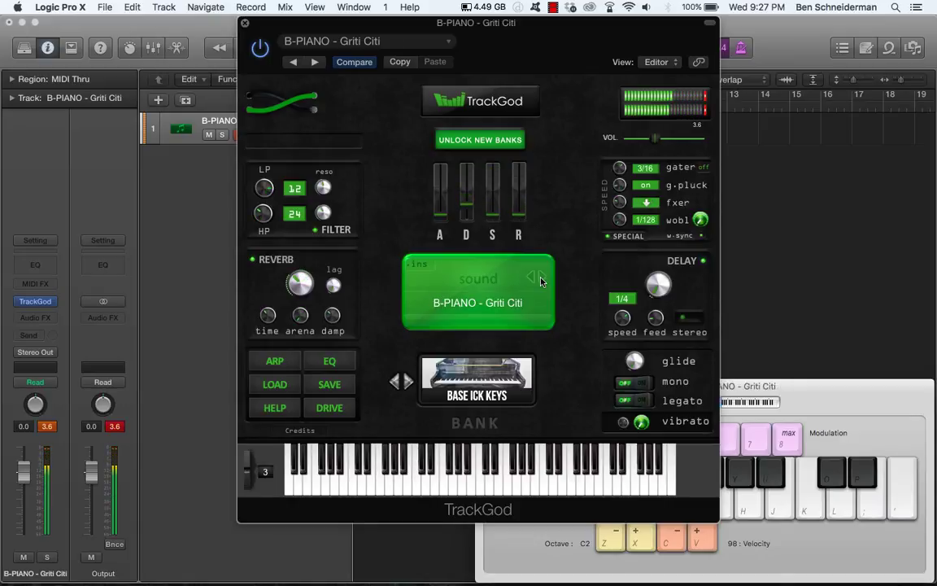
key("h")
left_click(537, 279)
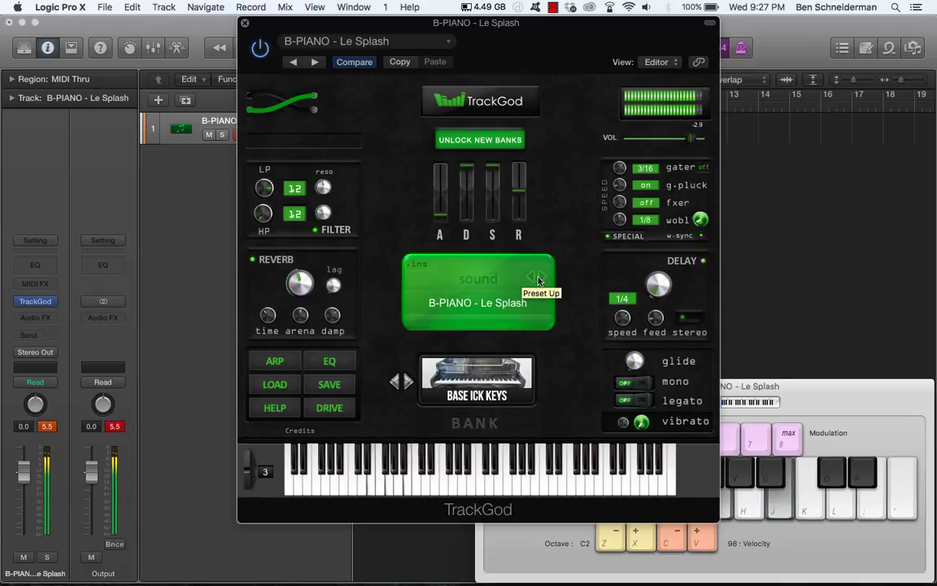
left_click(537, 279)
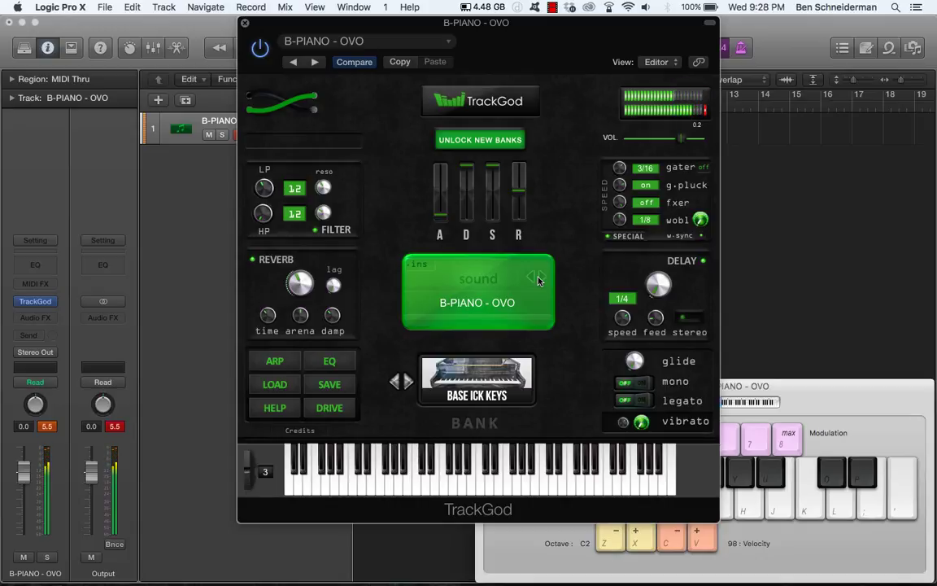
- Lower the Musical Typing octave to C1, set TrackGod's low-pass filter frequency to 236.78, and play test notes
key("z")
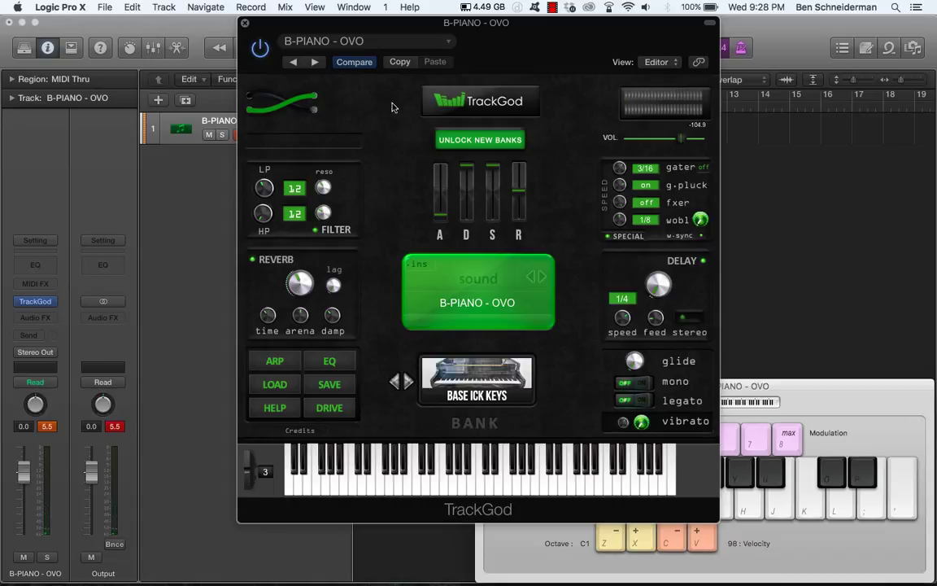
left_click_drag(263, 194, 262, 202)
key("h")
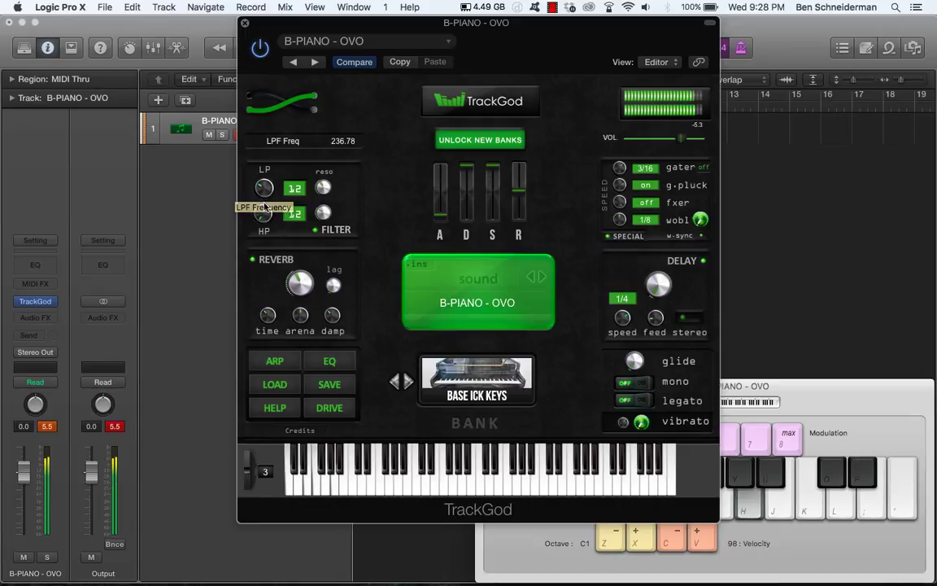
key("g")
key("j")
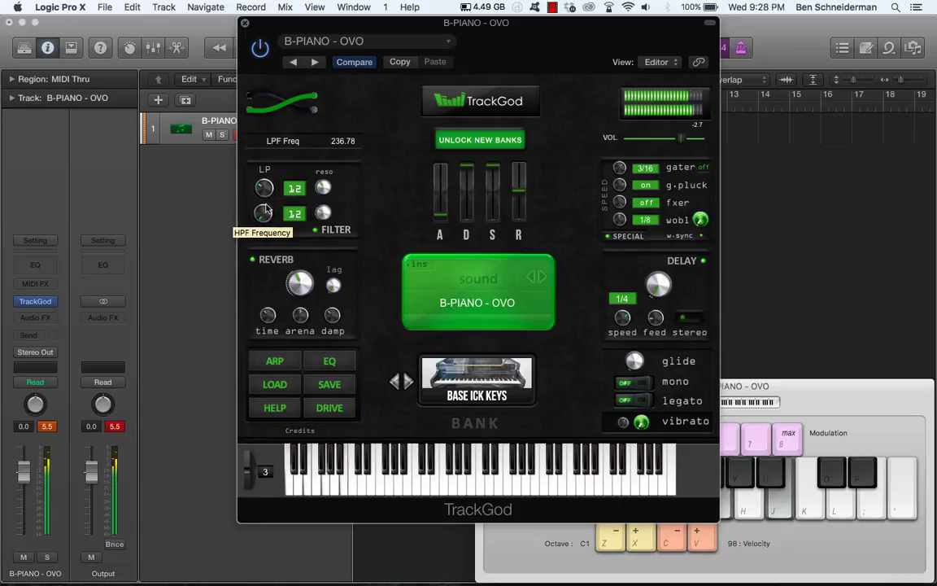
- Close the TrackGod and Musical Typing windows and open an enlarged Piano Roll for the B-PIANO - OVO track
left_click(244, 23)
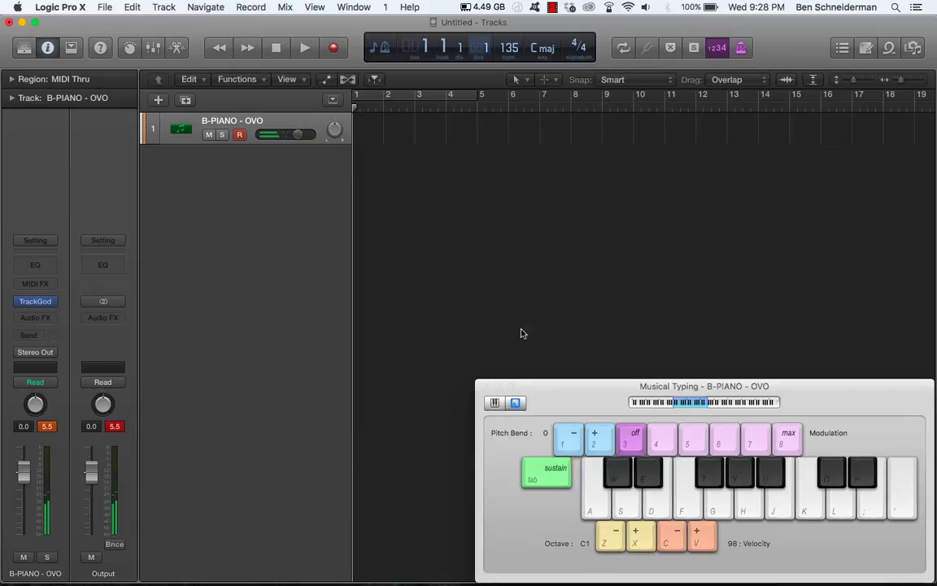
left_click(482, 387)
key("p")
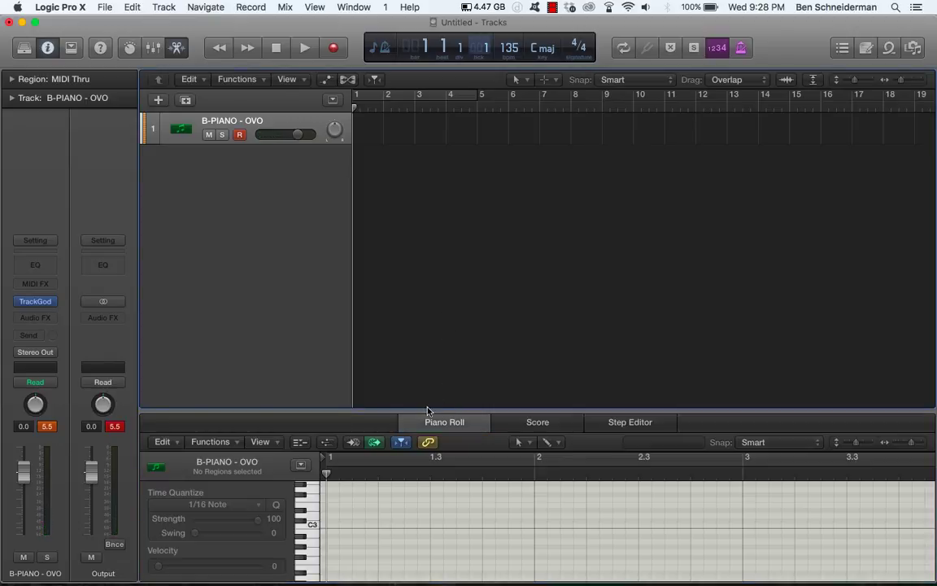
left_click_drag(427, 409, 441, 193)
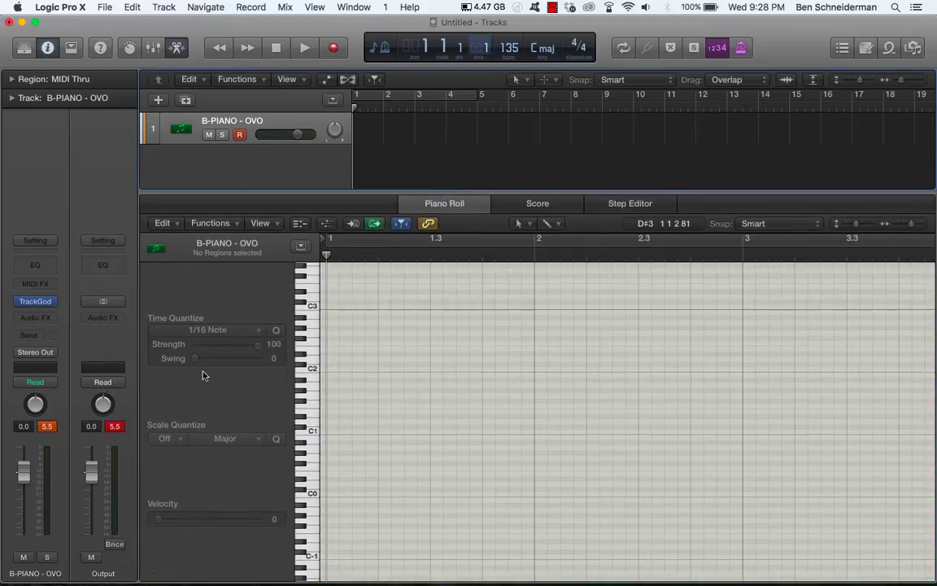
- Draw a G2, A#2 and D3 chord slightly over one beat long at the start of bar 1 and play it
left_click(317, 396)
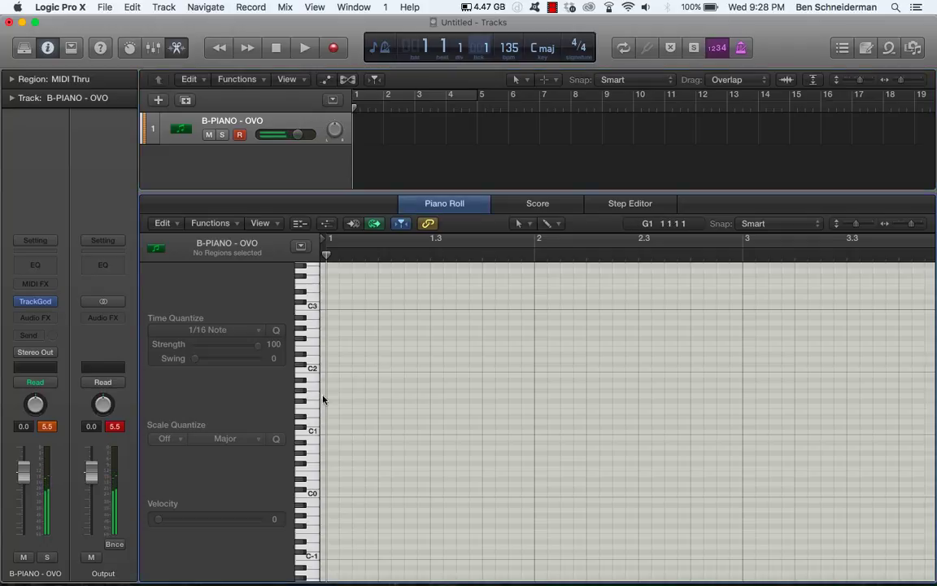
scroll(326, 352, "up", 2)
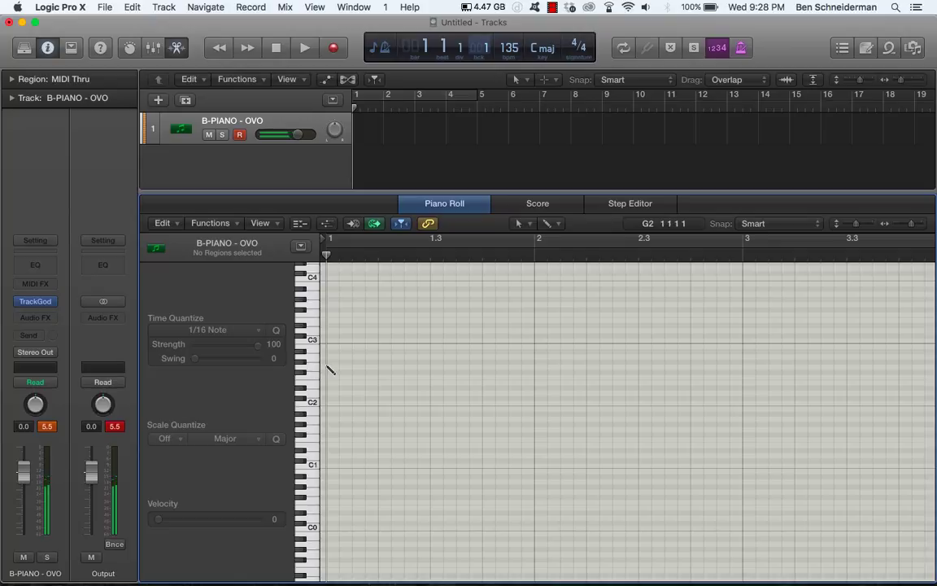
left_click(330, 368, "super")
left_click_drag(337, 366, 381, 366)
left_click(331, 351, "super")
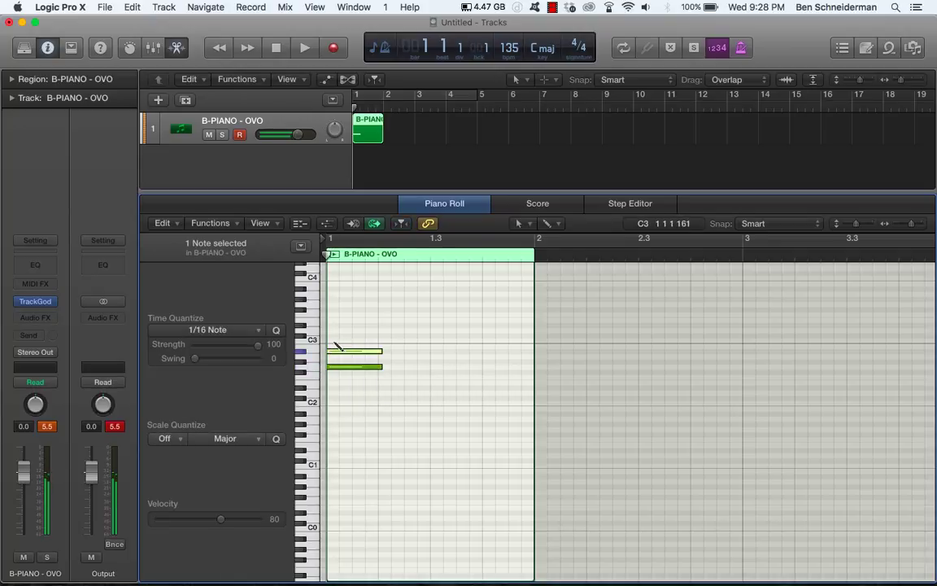
left_click(329, 331, "super")
key("space")
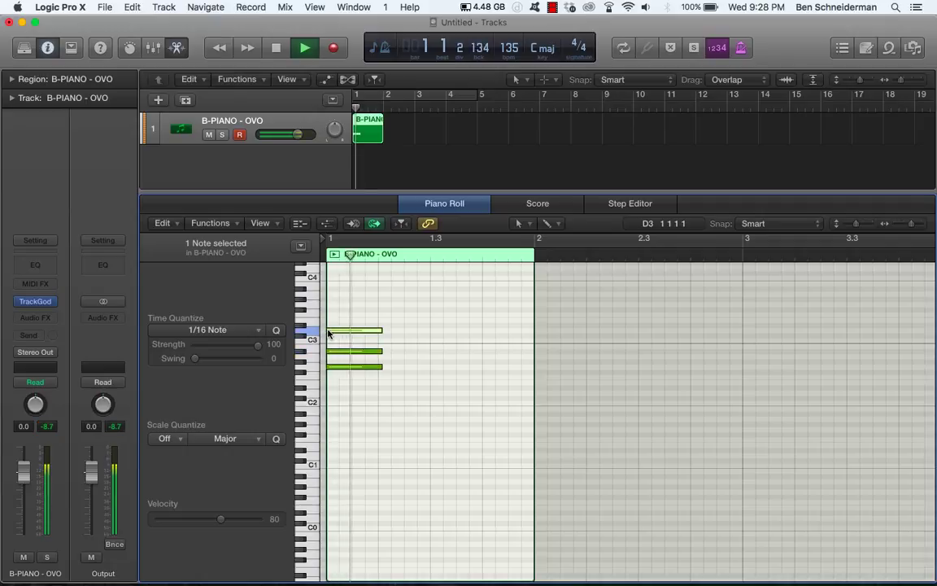
- Lengthen the three chord notes to fill bar 1, extend the B-PIANO - OVO region to four bars and play it
key("space")
left_click_drag(375, 374, 534, 333)
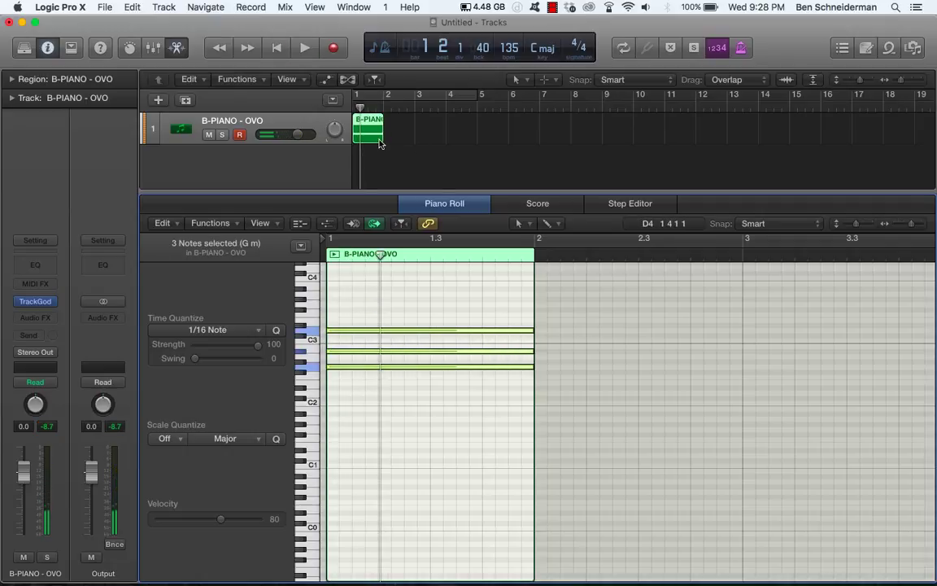
left_click_drag(380, 144, 477, 141)
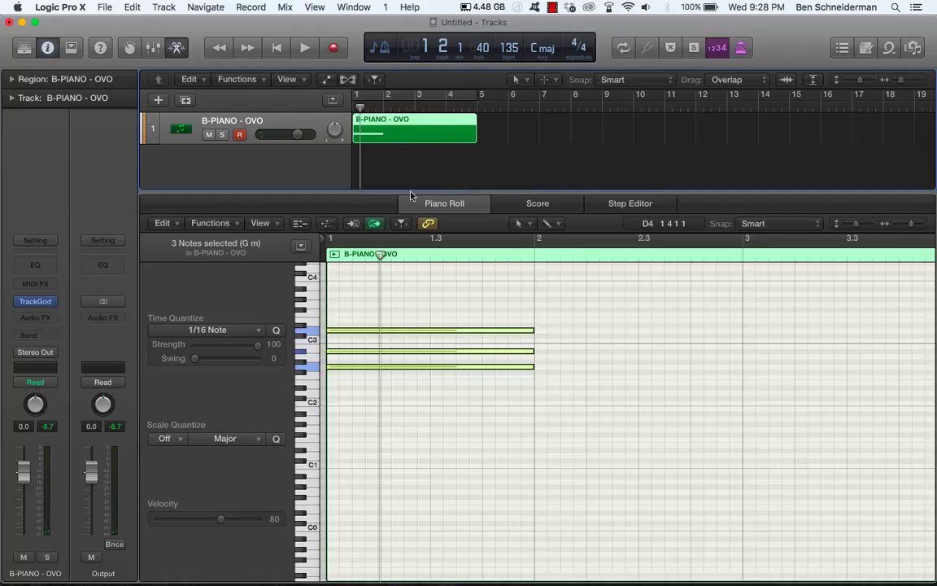
key("space")
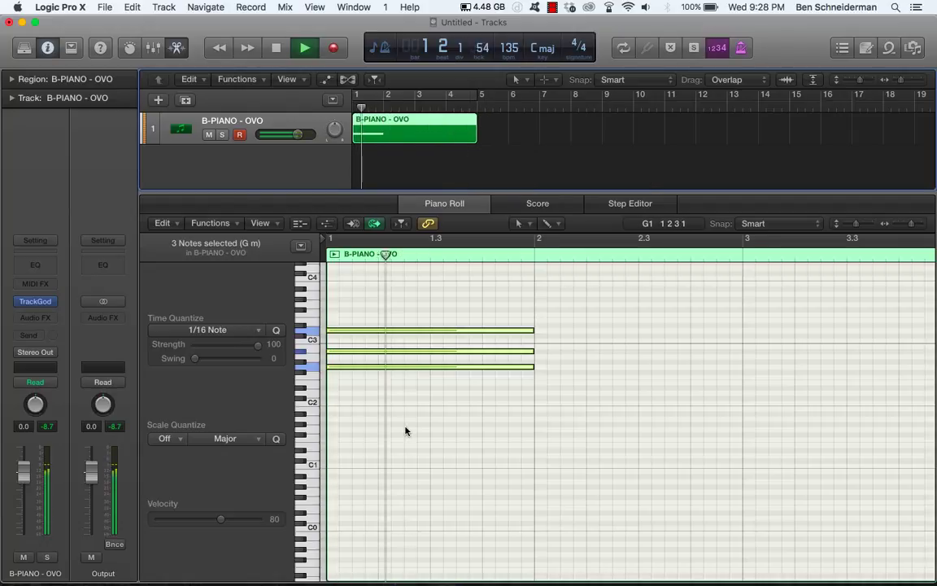
key("space")
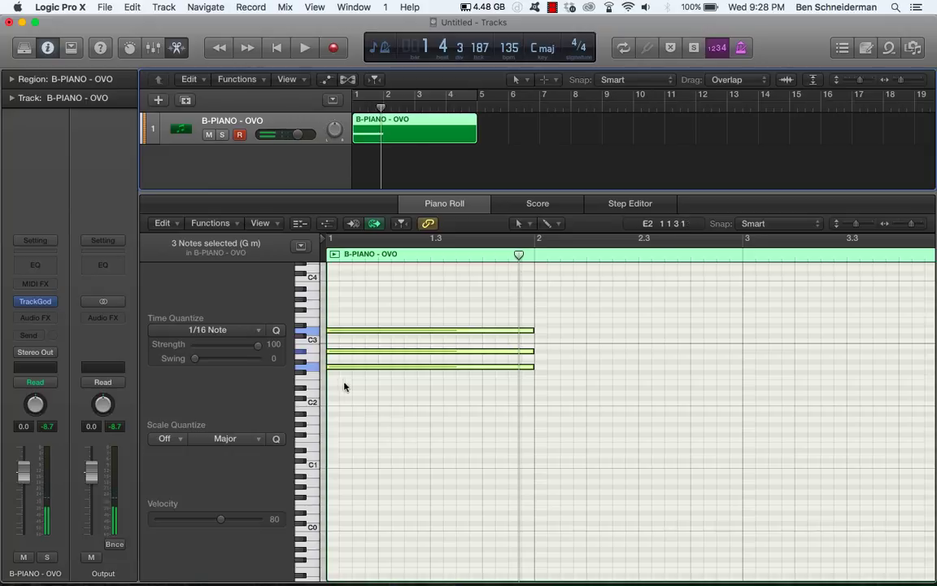
- Copy the bar 1 chord to bar 2, transposed down to F2, G#2 and C3, and play it from the start
left_click_drag(383, 379, 602, 348)
key("Return")
key("space")
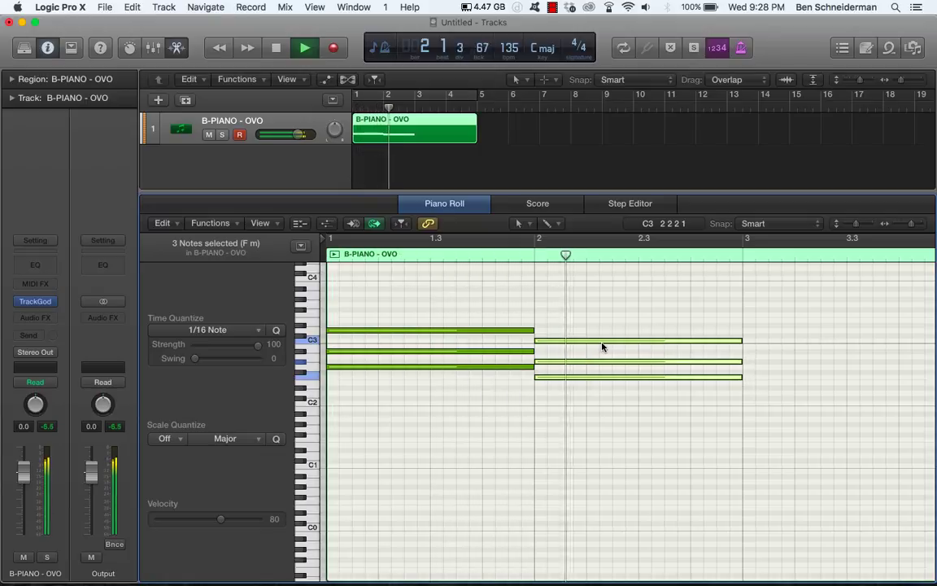
key("space")
- Raise the middle note of the bar 2 chord from G#2 to A2 and listen to the result
left_click(588, 368)
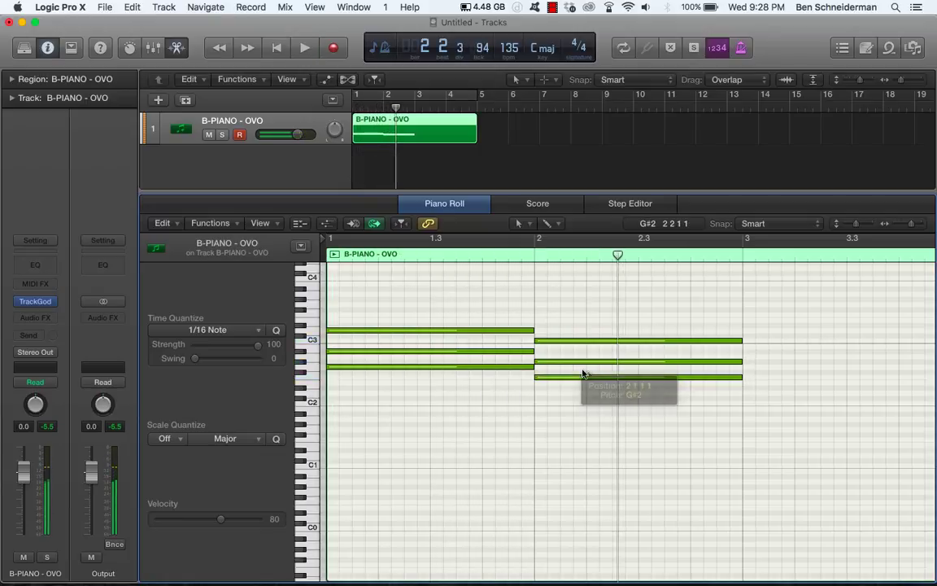
left_click_drag(582, 363, 581, 361)
key("space")
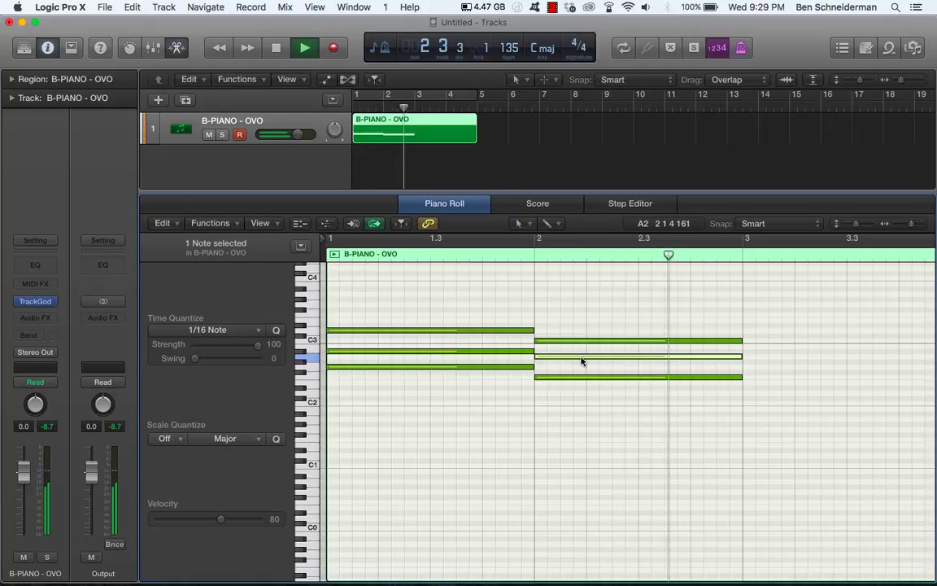
key("space")
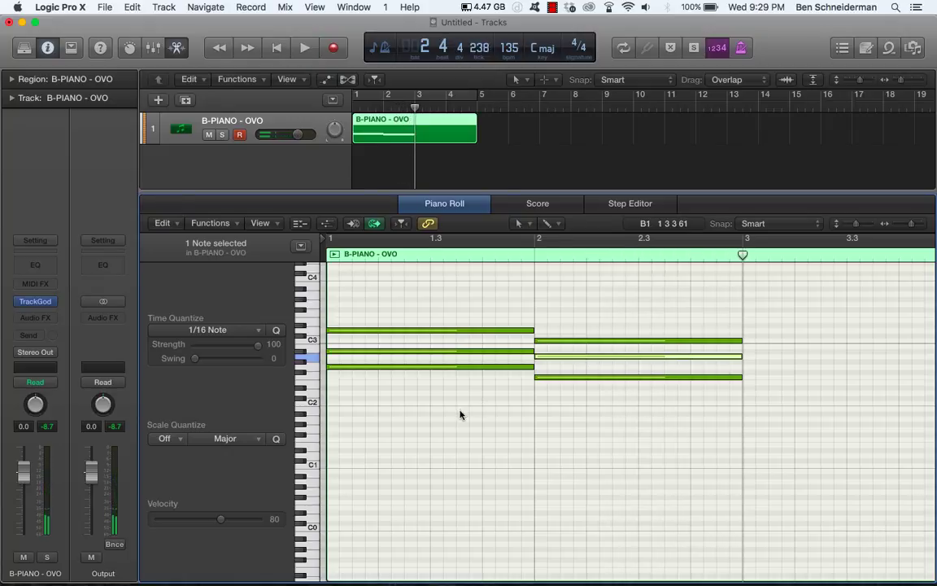
- Copy the bar 2 chord to bar 3, transposed down to D#2, G2 and A#2, and play it
scroll(461, 415, "right", 5)
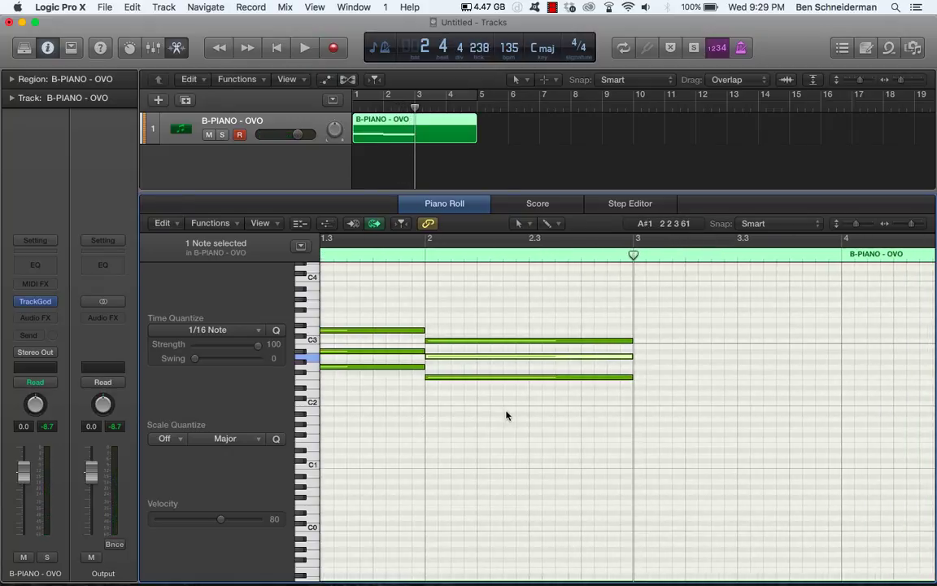
left_click_drag(506, 416, 506, 334)
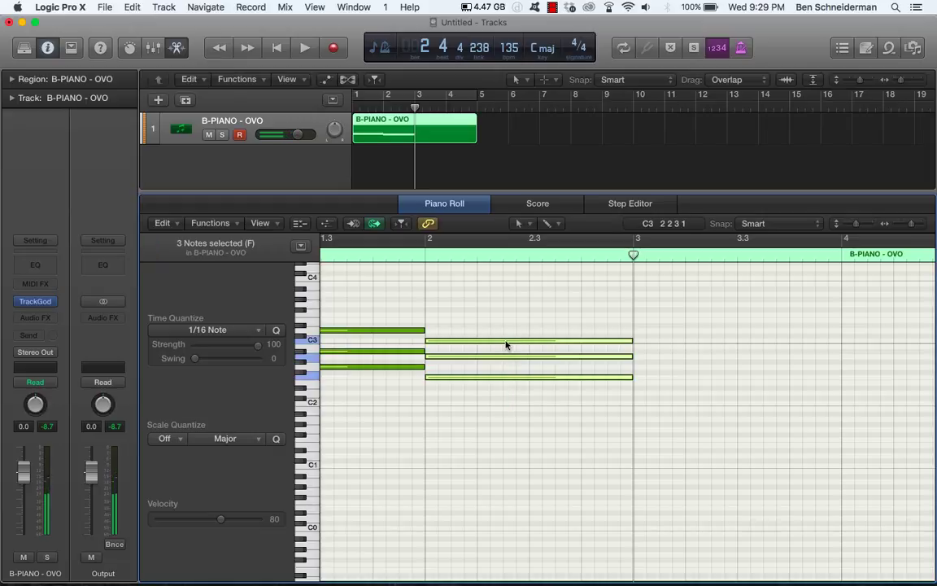
left_click(315, 397)
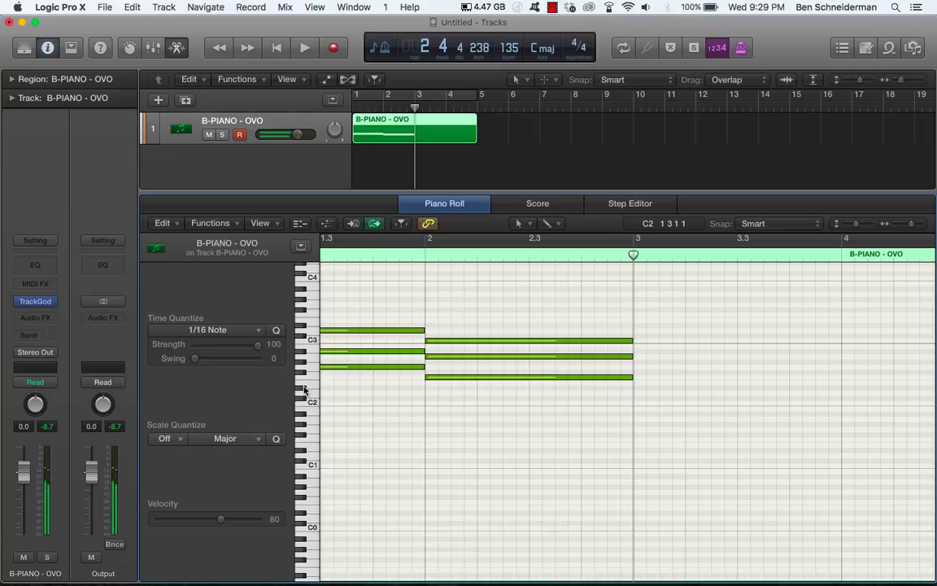
left_click_drag(563, 412, 756, 354)
key("space")
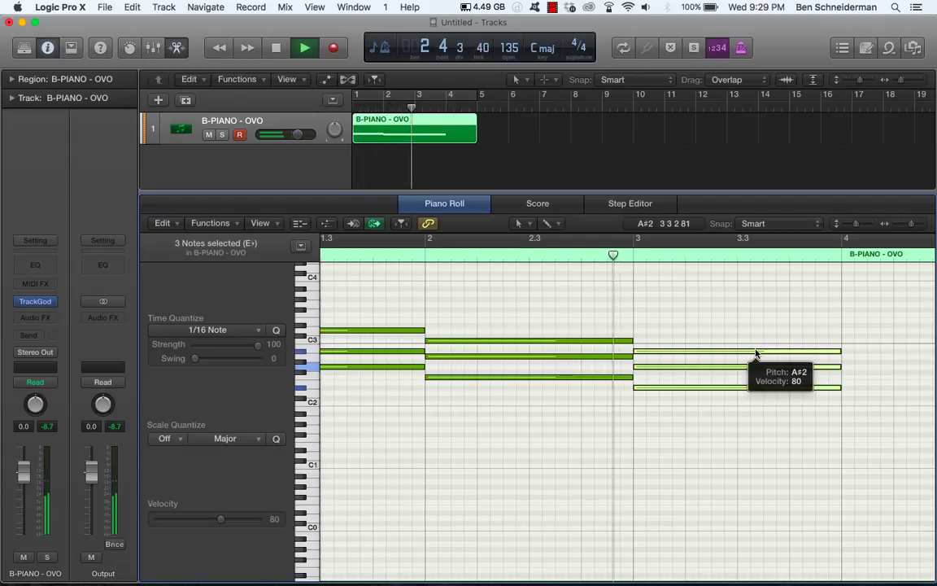
key("space")
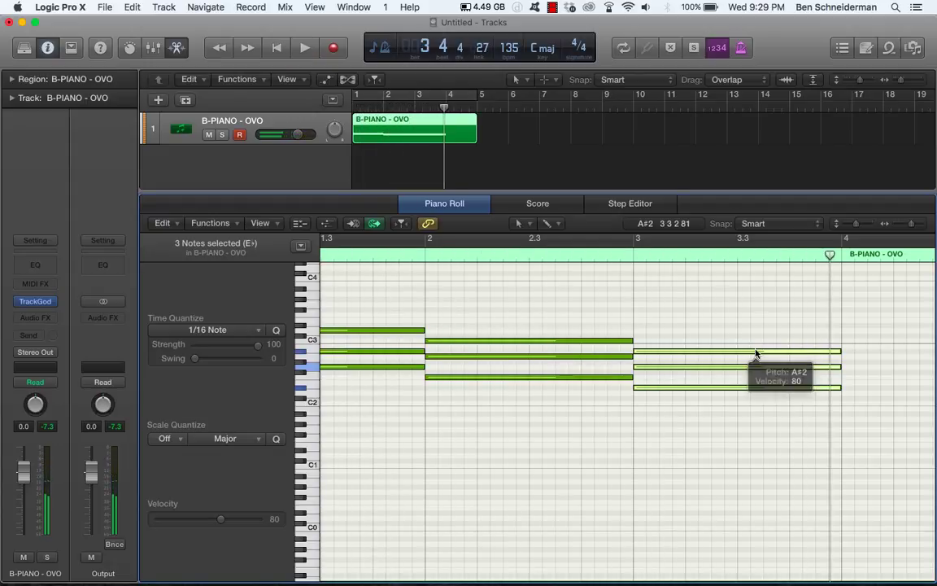
- Audition keys around A2 to D3, copy the bar 3 chord to bar 4 as D3, F#3 and A3, and play it
left_click(299, 356)
left_click(310, 358)
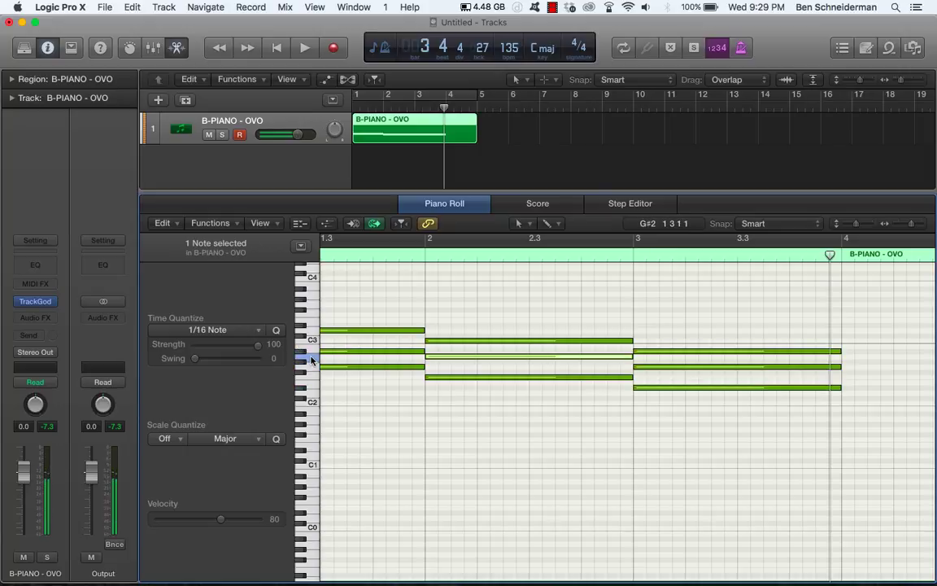
left_click(301, 356, "shift")
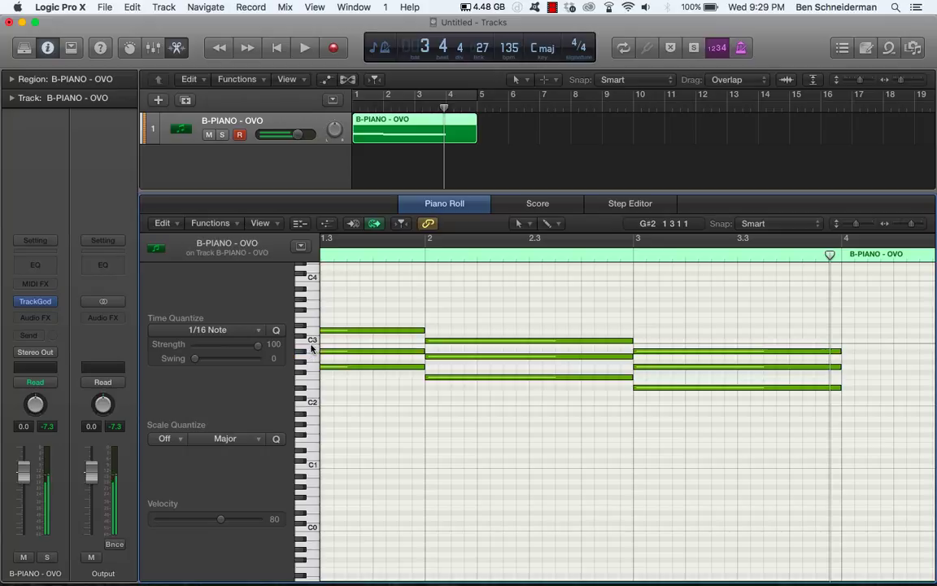
left_click(311, 345)
left_click(302, 335)
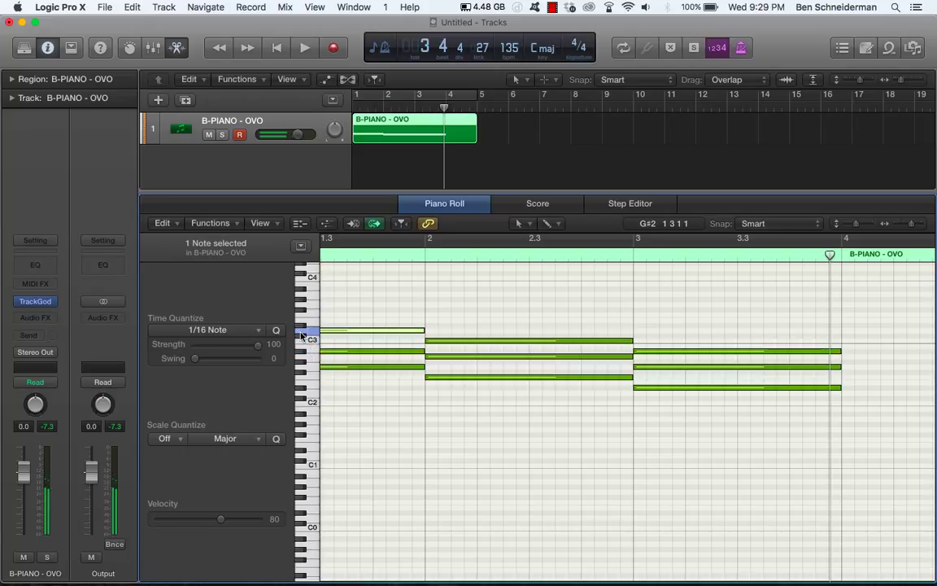
left_click_drag(675, 404, 891, 296)
key("space")
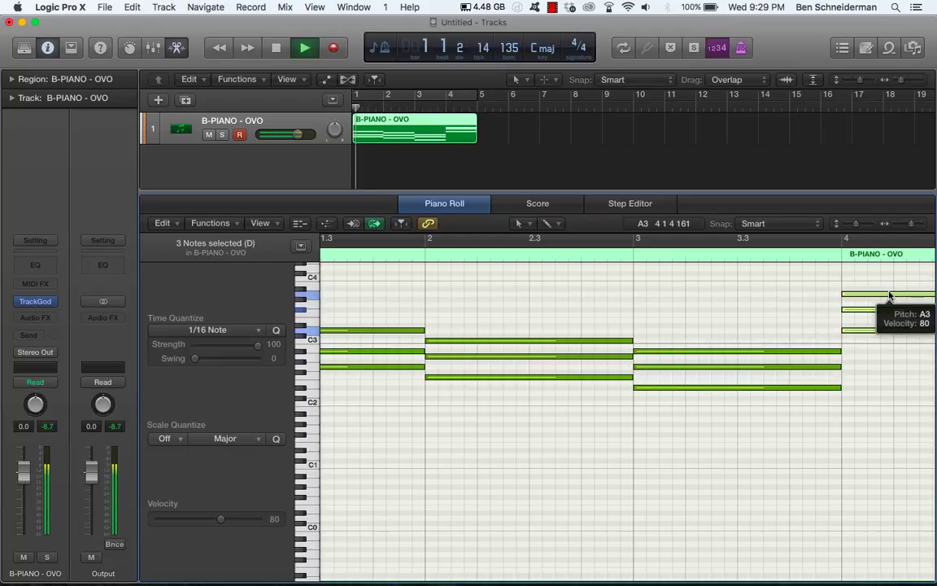
- Lower the F#3 and A3 notes in bar 4 by one octave, and play bars 1 to 4 as a loop
left_click_drag(856, 317, 854, 285)
key("alt+shift+Down")
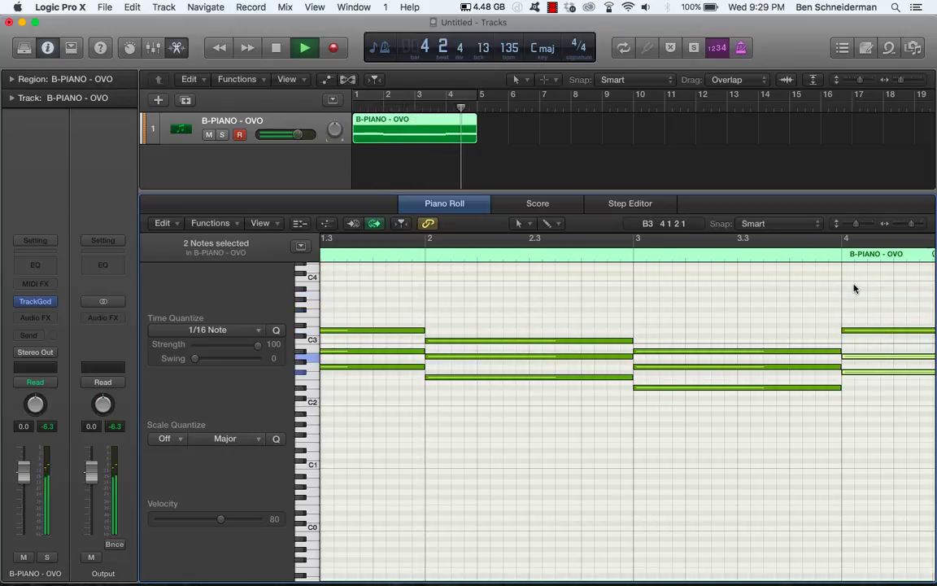
key("space")
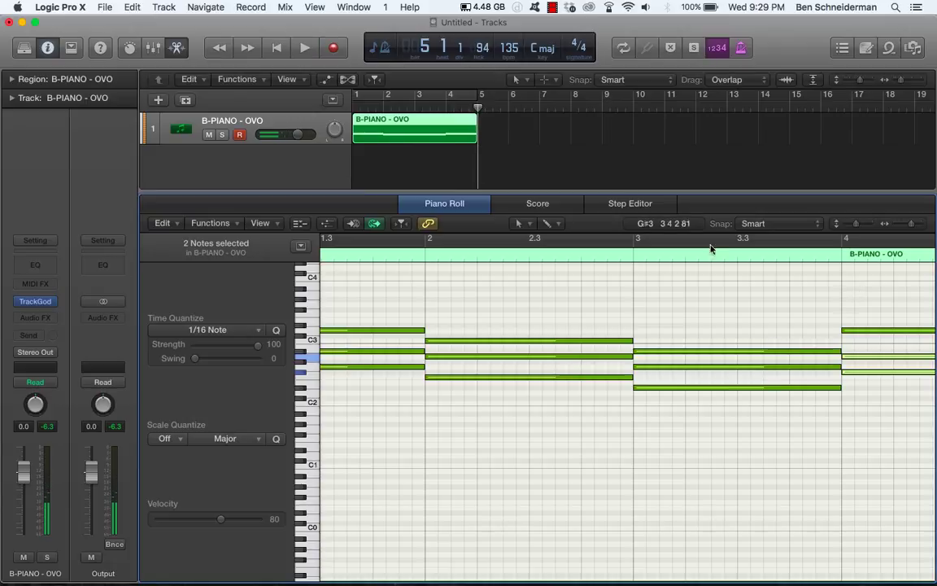
left_click(435, 96)
key("space")
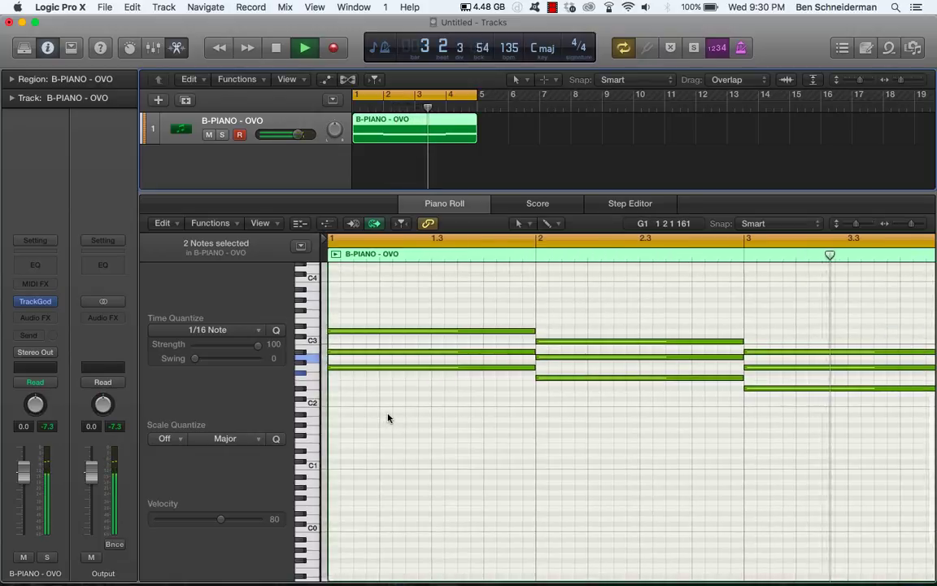
- Select the lowest note of each of the four chords and copy them one octave lower as a bass line
scroll(388, 418, "left", 3)
left_click_drag(425, 375, 570, 355)
scroll(570, 354, "right", 4)
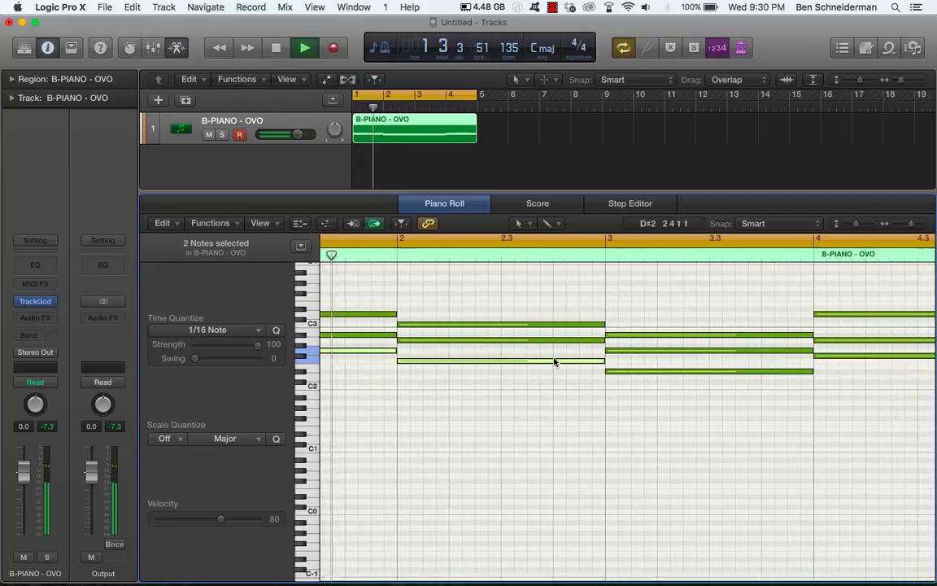
left_click(632, 372, "shift")
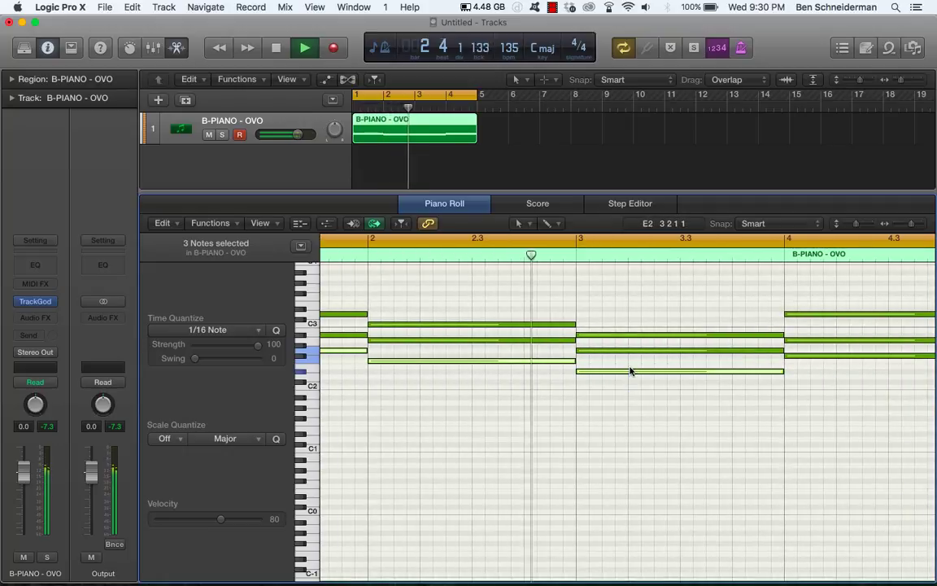
left_click(821, 355, "shift")
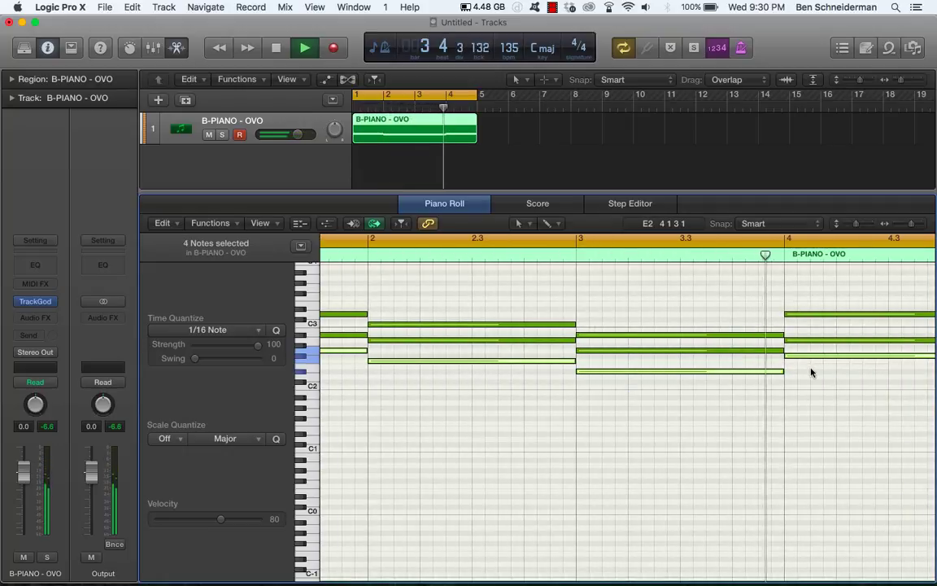
key("space")
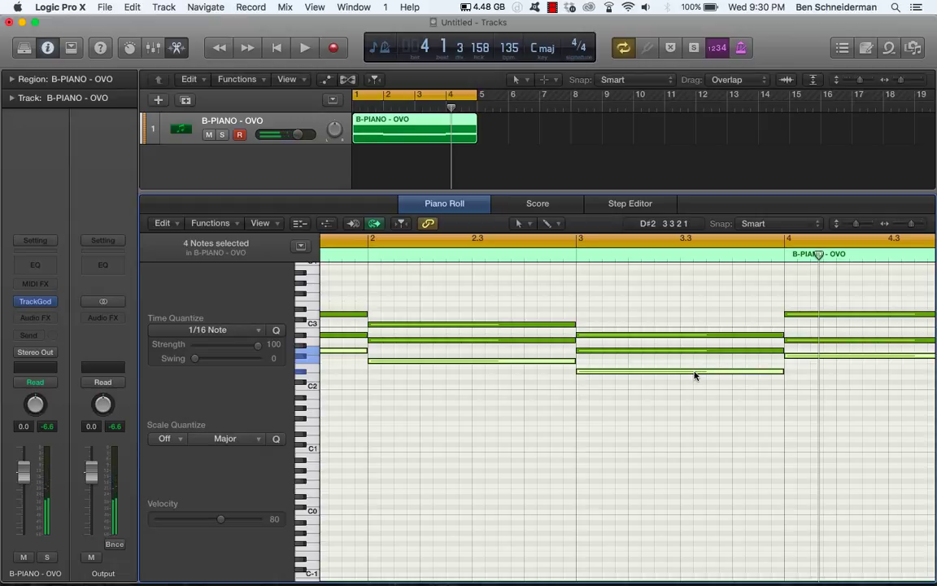
left_click_drag(695, 375, 692, 377)
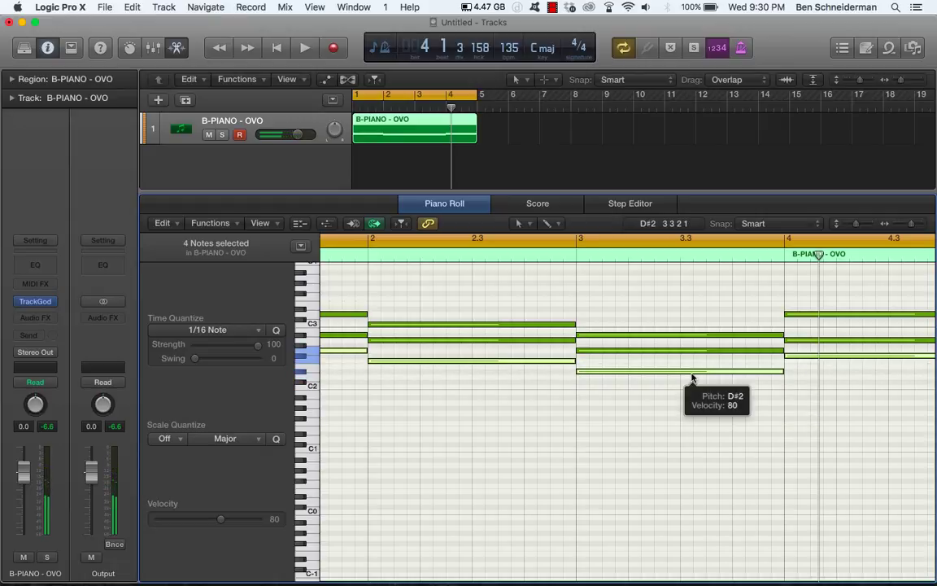
key("alt+shift+Down")
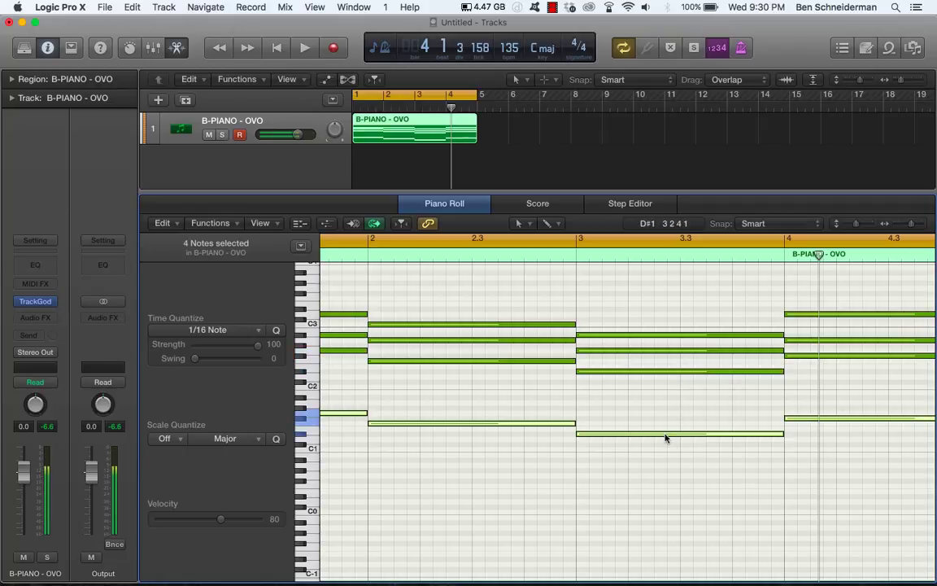
- Copy the four bass notes down another octave and play the loop from the start with the tempo set to 130 bpm
left_click_drag(665, 438, 664, 435)
key("alt+shift+Down")
key("Return")
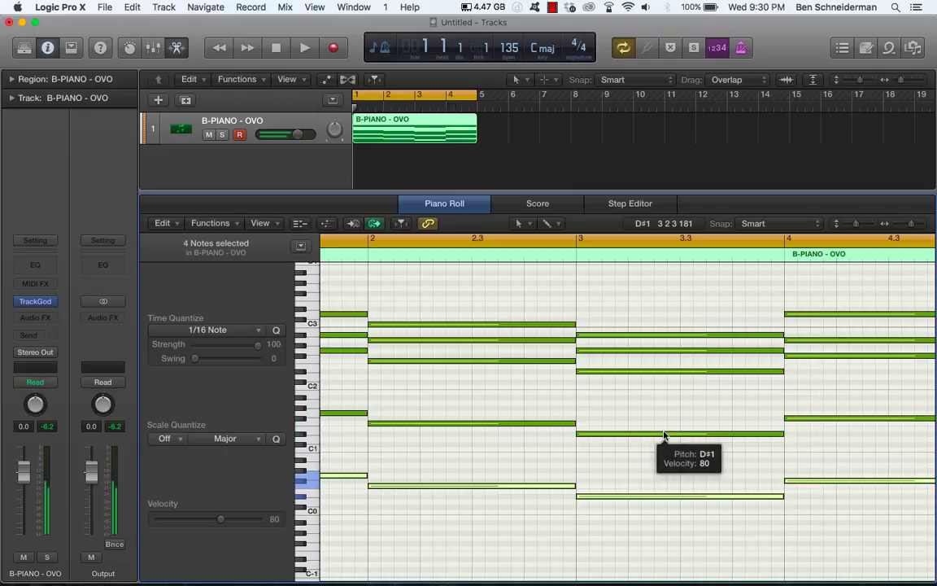
key("space")
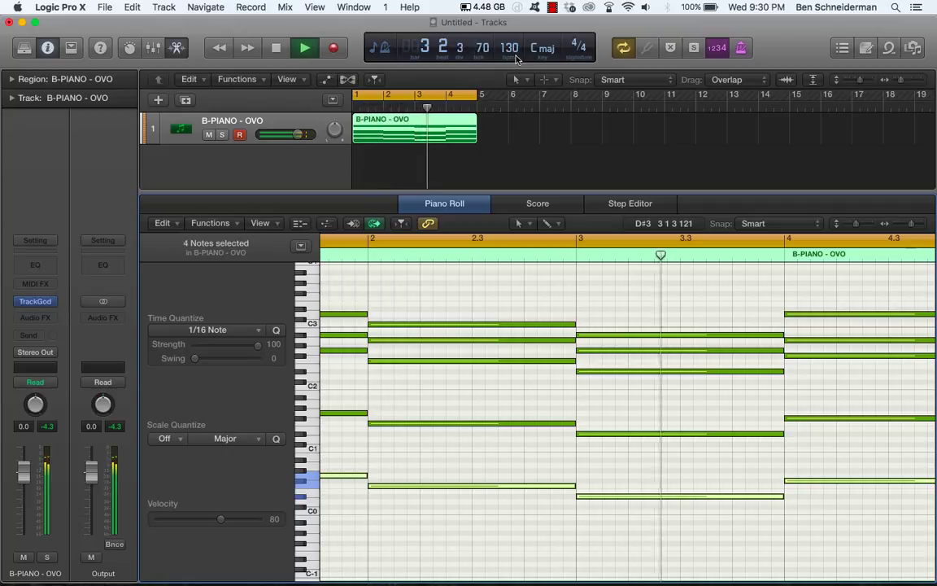
- Add a second software instrument track below B-PIANO - OVO and load the TGOD TrackGod plug-in on it
left_click(233, 178)
double_click(232, 178)
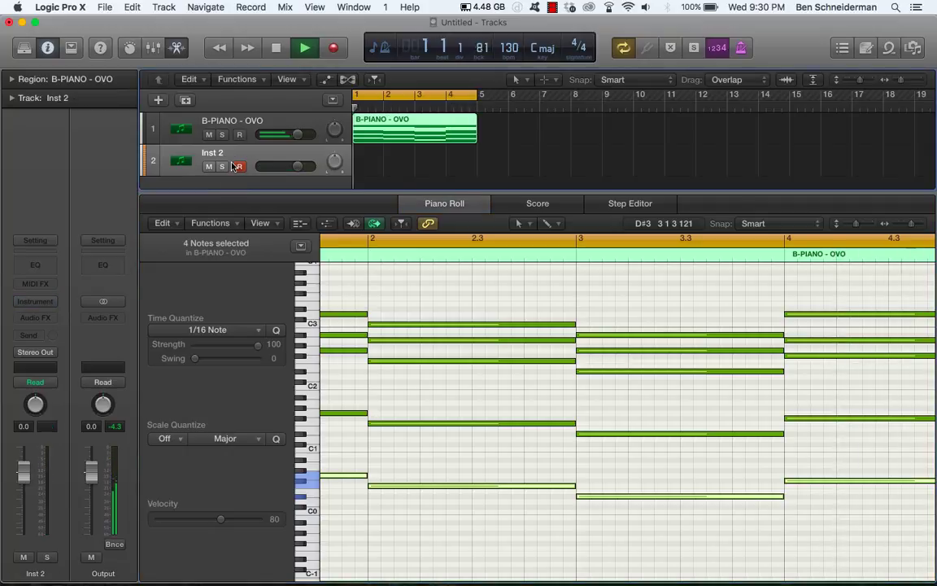
left_click(35, 301)
mouse_move(97, 527)
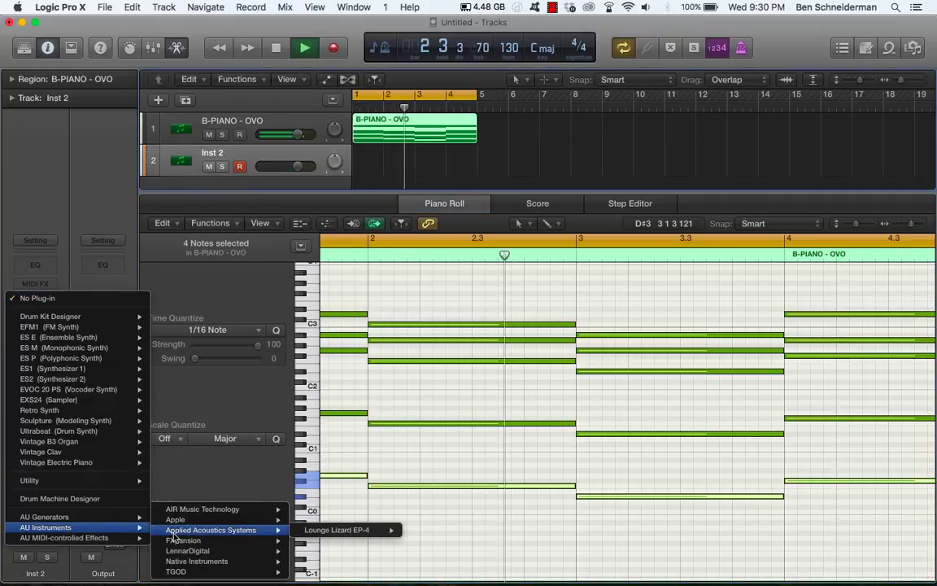
mouse_move(176, 569)
mouse_move(313, 568)
left_click(385, 571)
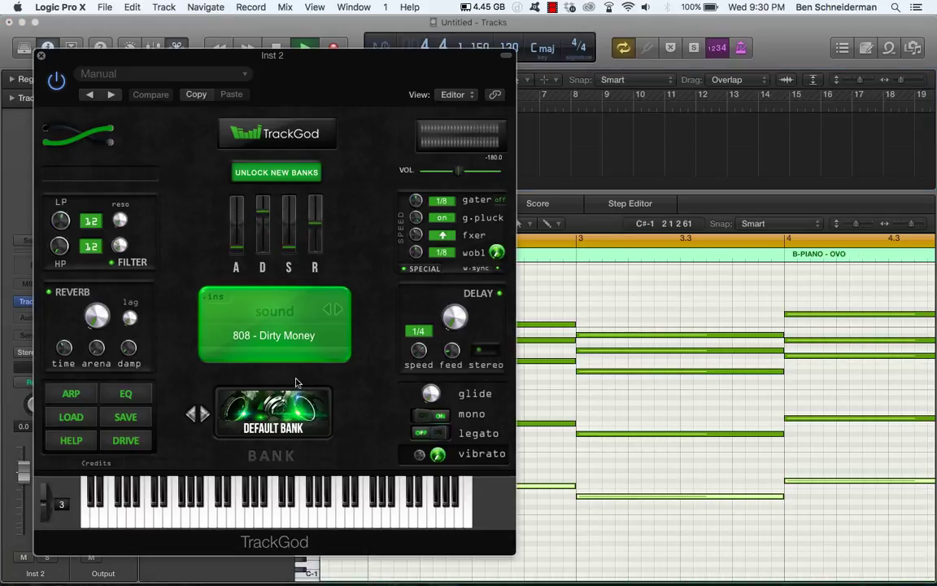
- Keep TrackGod's Default Bank loaded and switch its sound to BS - 679
left_click(286, 413)
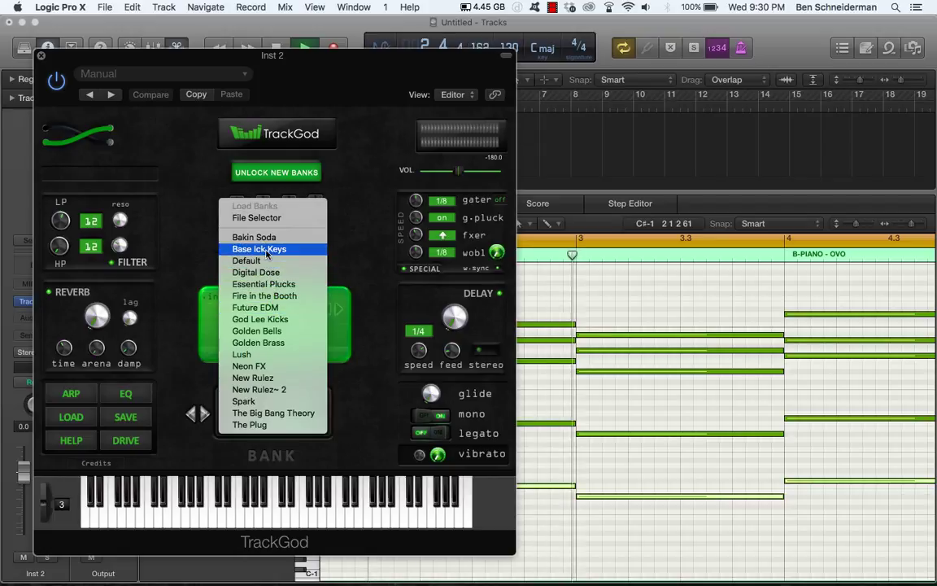
left_click(374, 245)
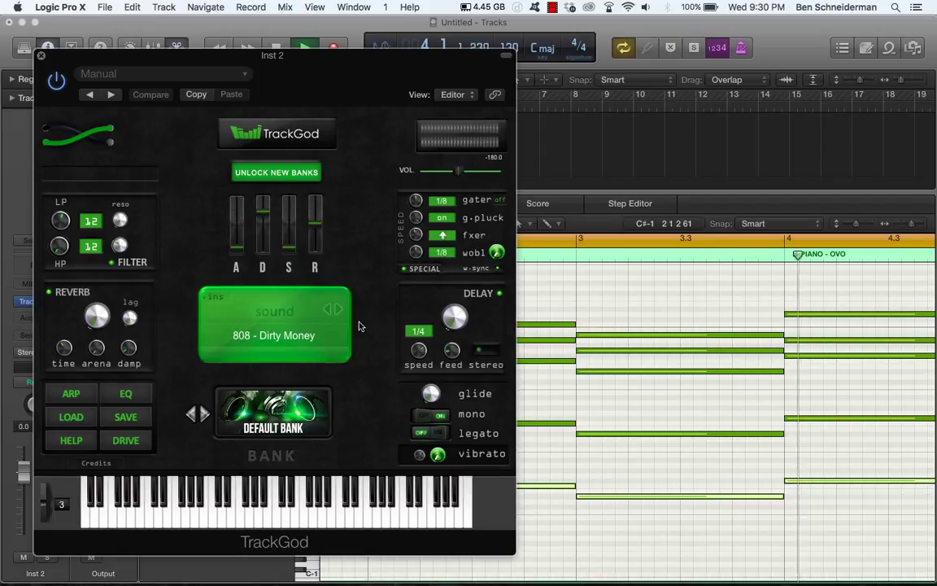
left_click(341, 313)
left_click(342, 313)
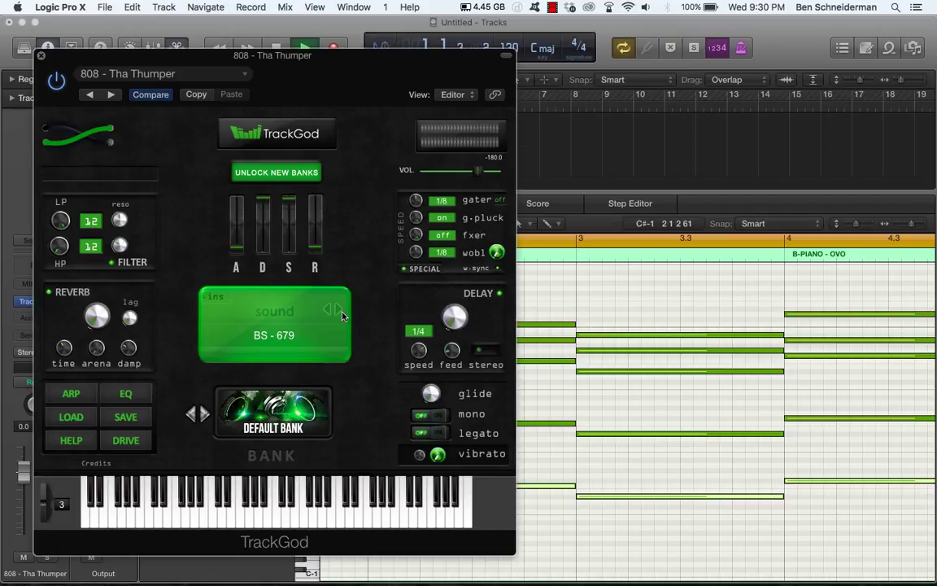
- Open Musical Typing for the TrackGod track and raise its octave to C5
key("alt+k")
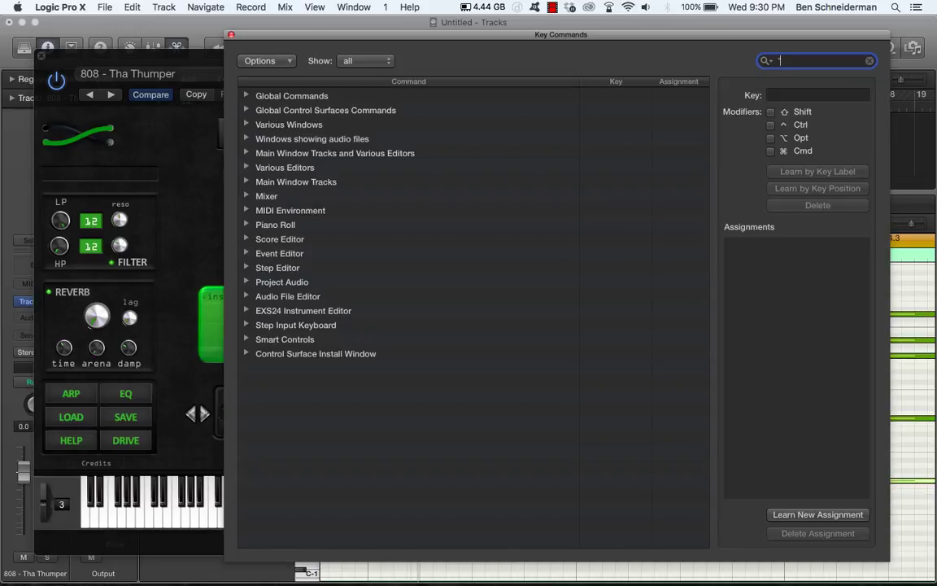
left_click(231, 35)
key("super+k")
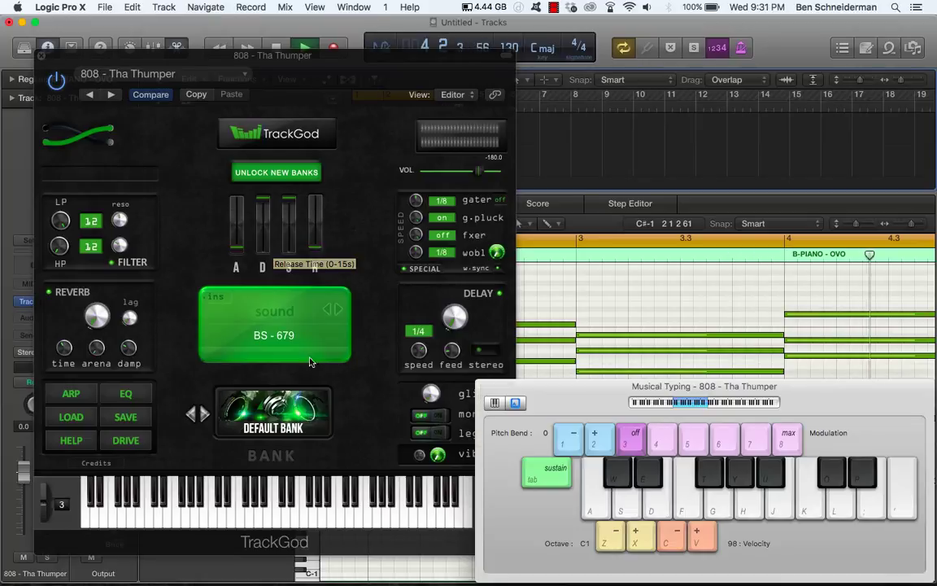
left_click(339, 317)
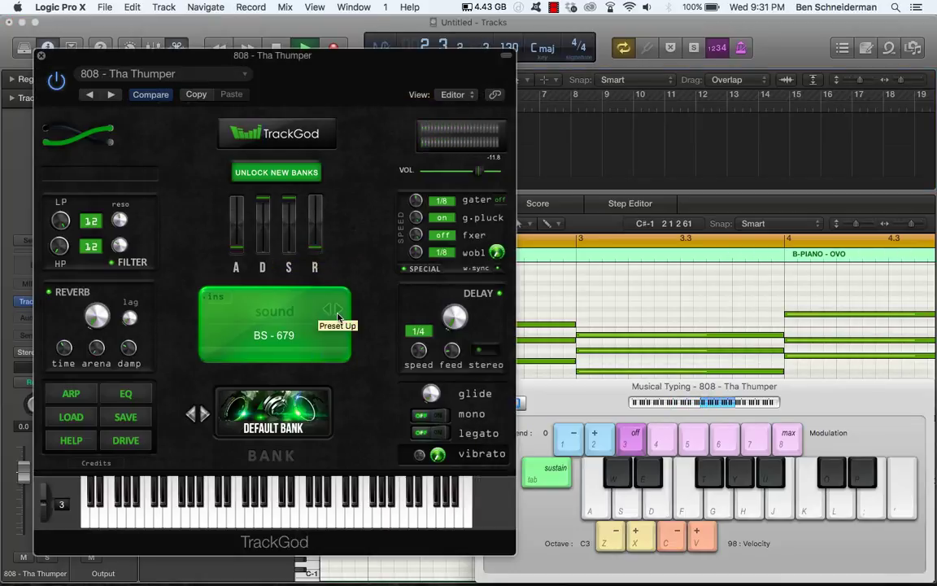
key("x")
key("x")
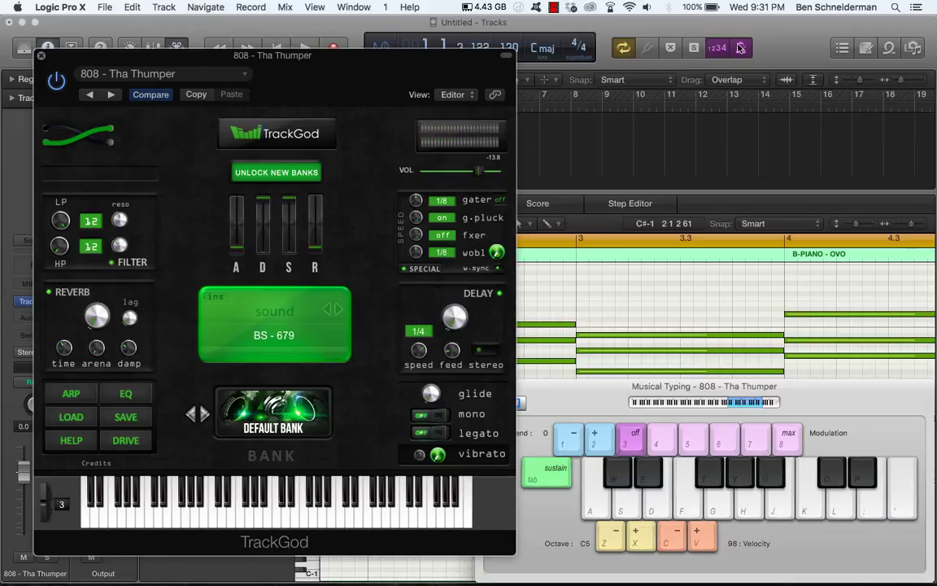
- Record a melody with Musical Typing on the TrackGod track over the bars 1 to 4 loop
key("r")
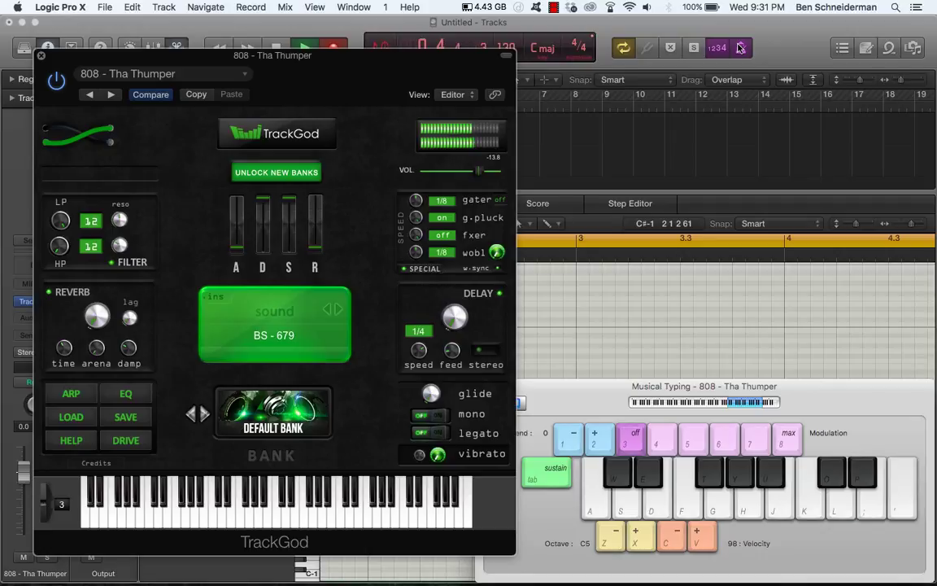
key("space")
left_click(741, 48)
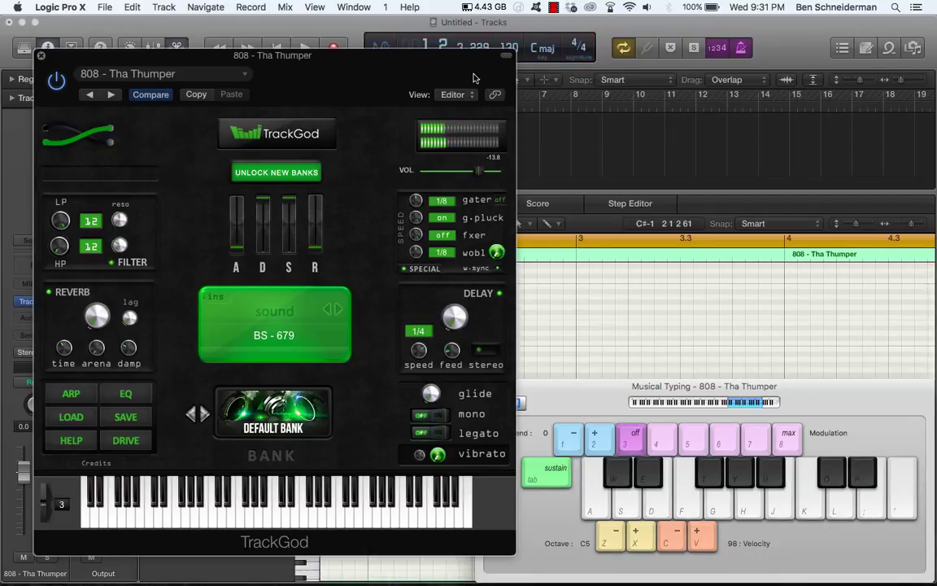
- Audition the Default Bank sounds on the looping melody, from BS - Classic Man onward, settle on PL - Double Up and close the plug-in
left_click(339, 315)
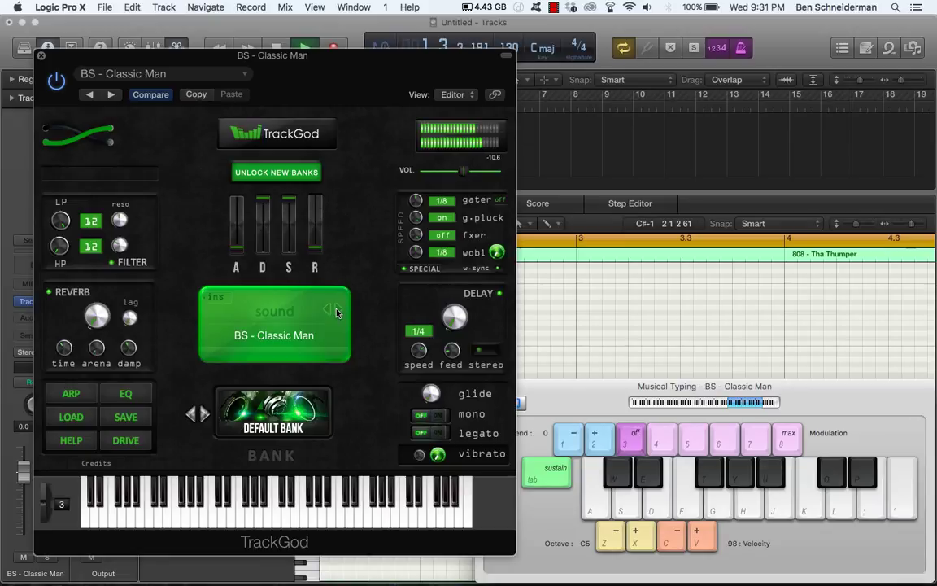
left_click(340, 314)
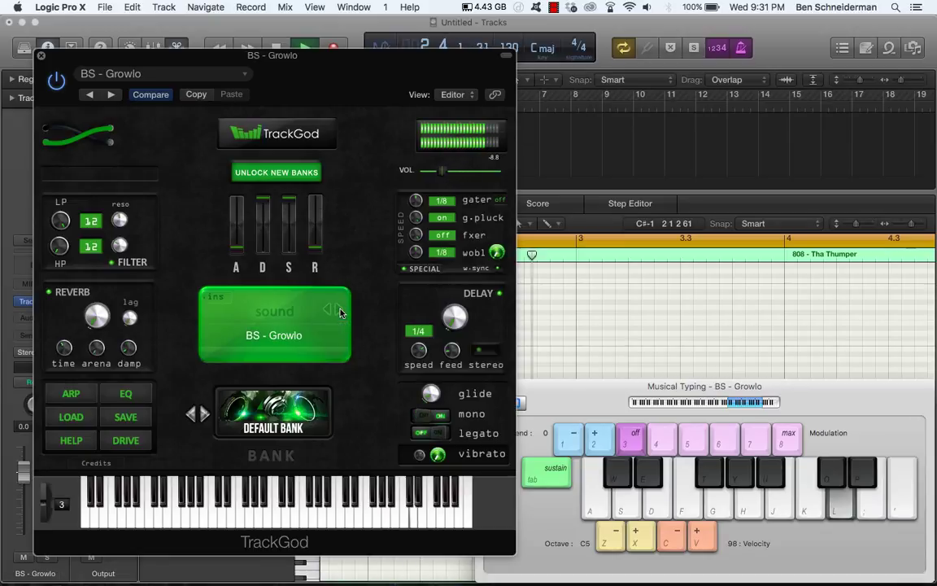
left_click(340, 313)
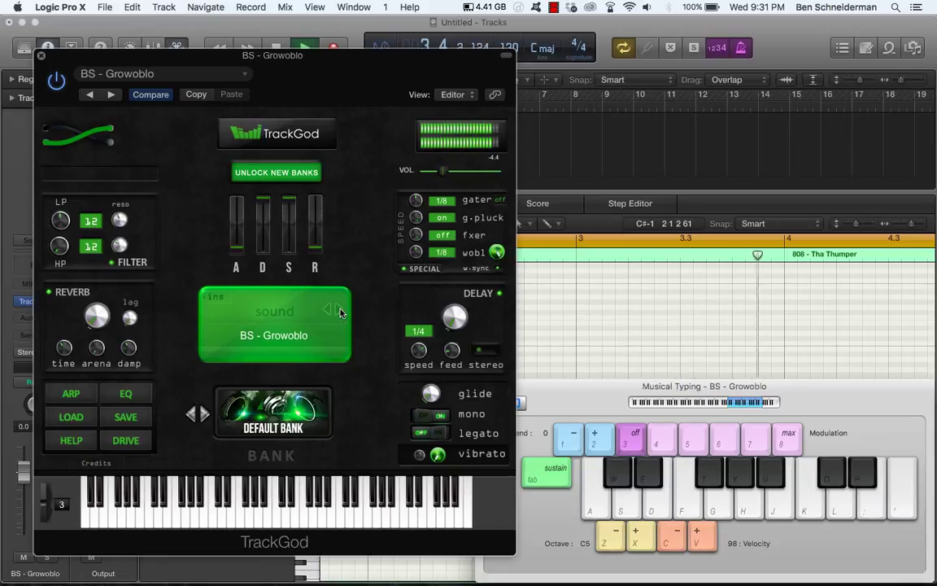
left_click(340, 314)
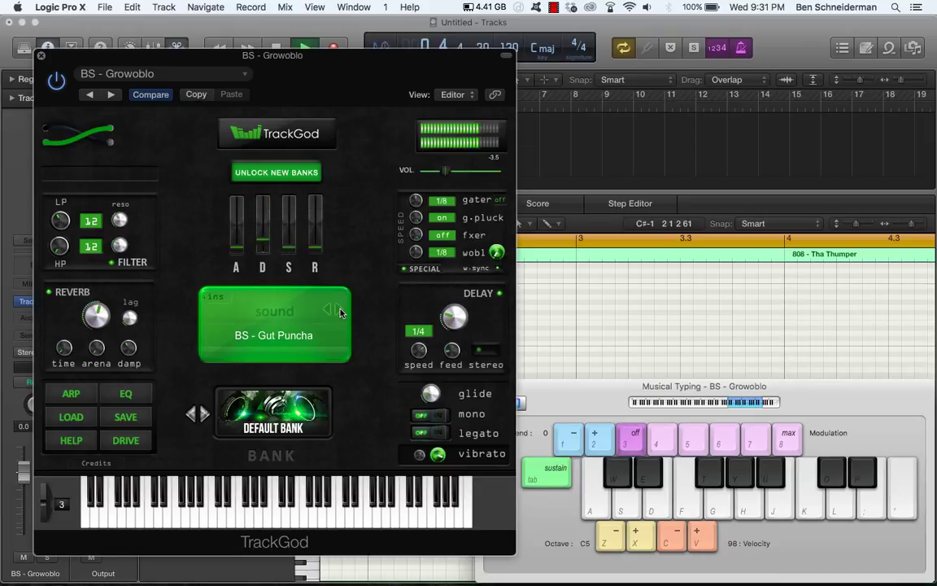
left_click(340, 314)
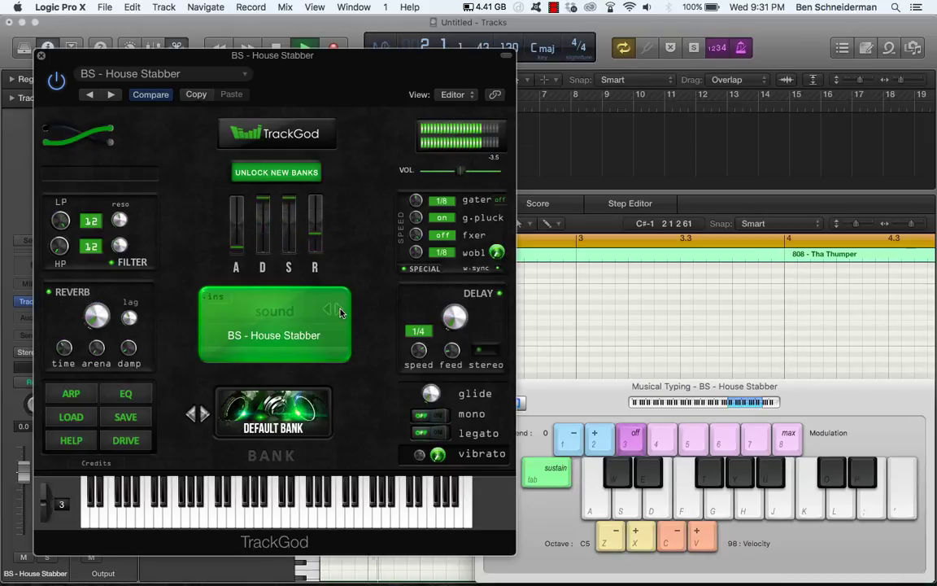
left_click(340, 314)
left_click(340, 314)
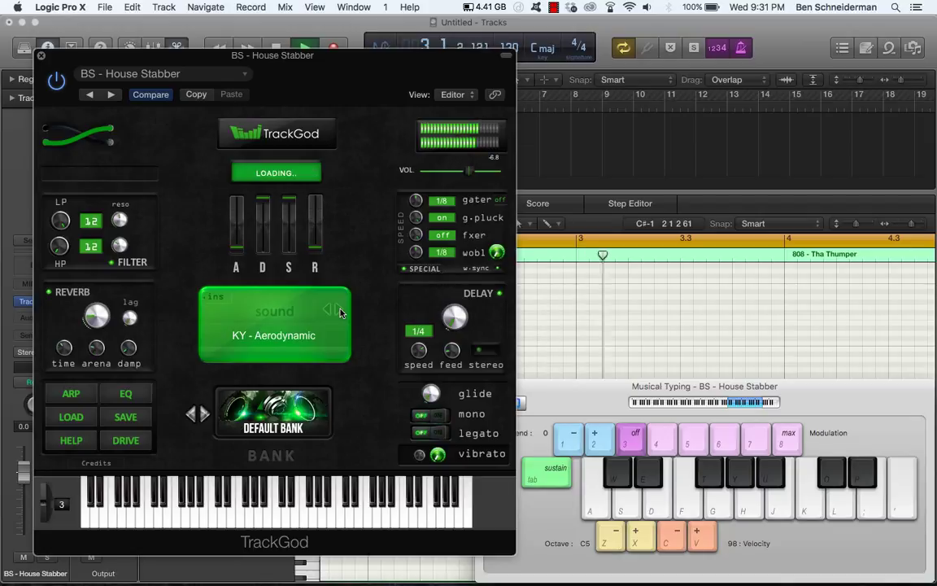
left_click(340, 313)
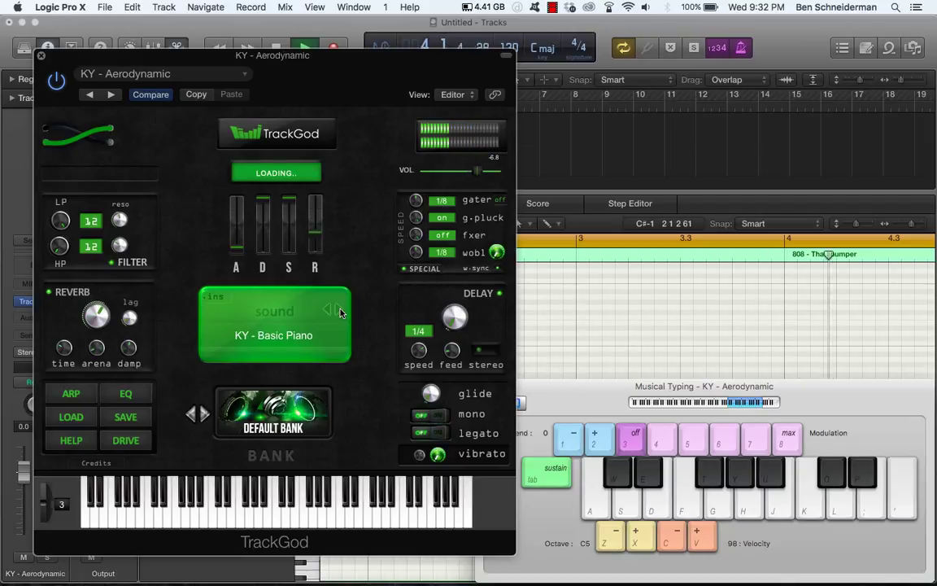
left_click(340, 314)
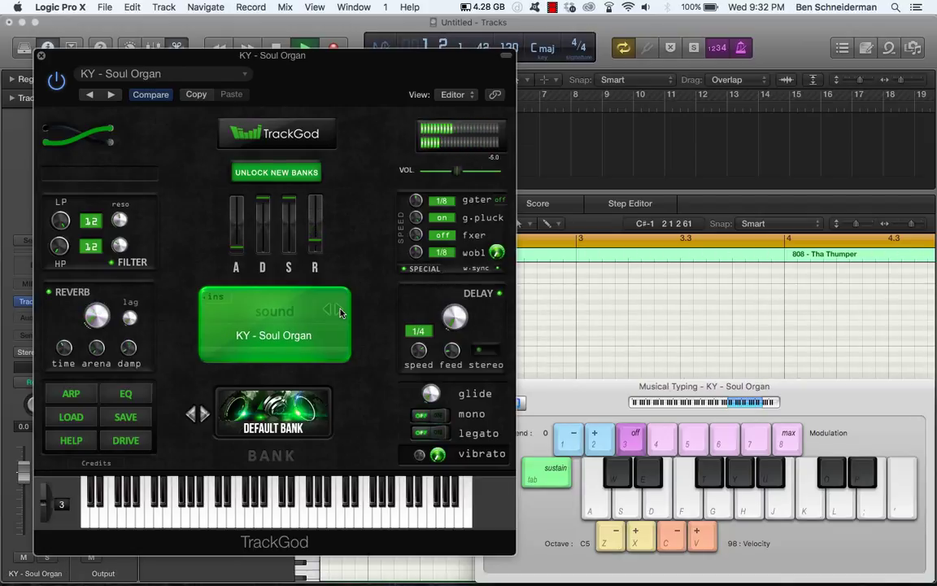
left_click(340, 314)
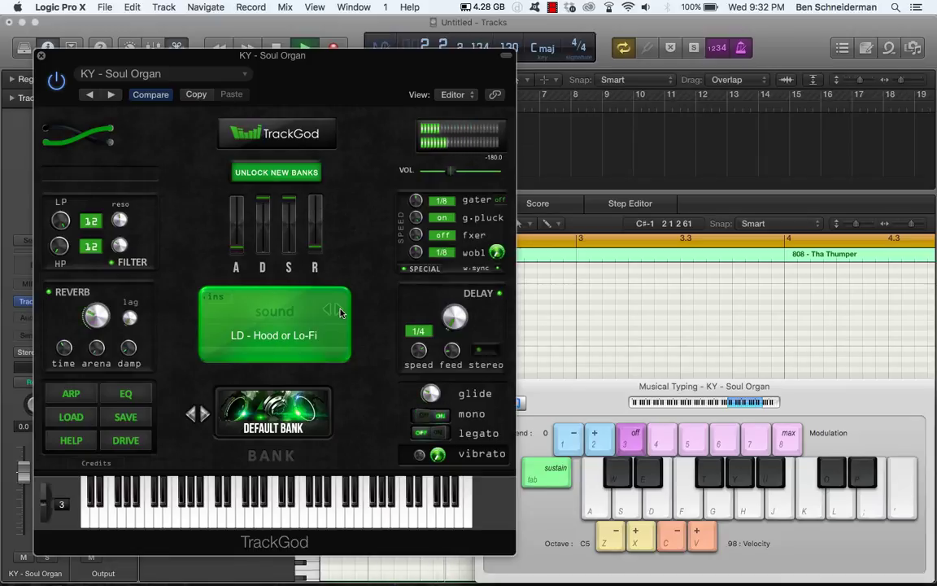
left_click(341, 313)
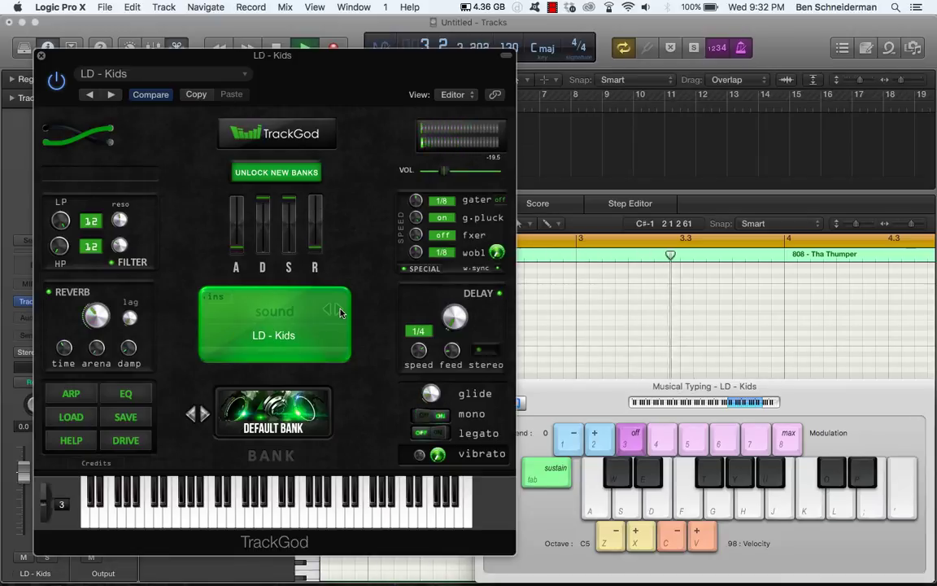
left_click(340, 314)
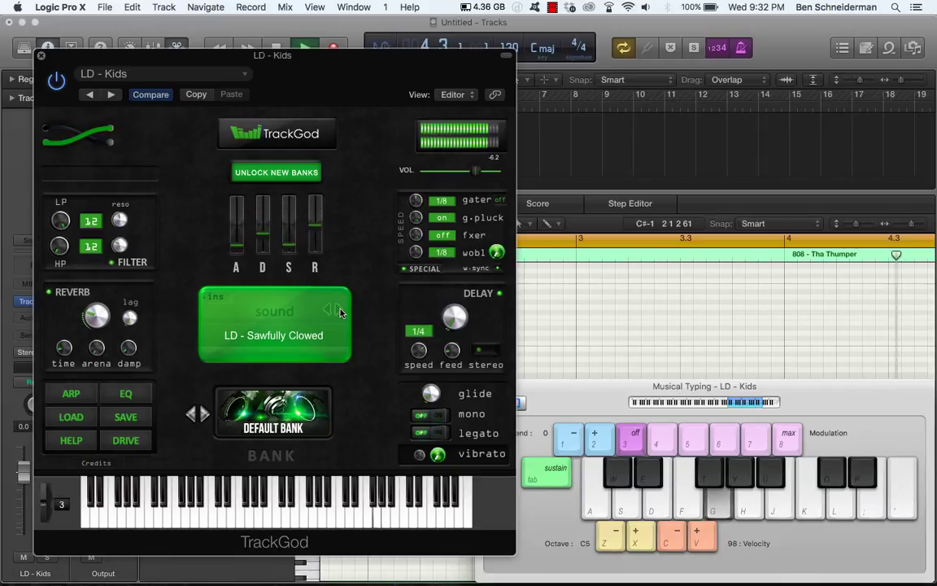
left_click(340, 313)
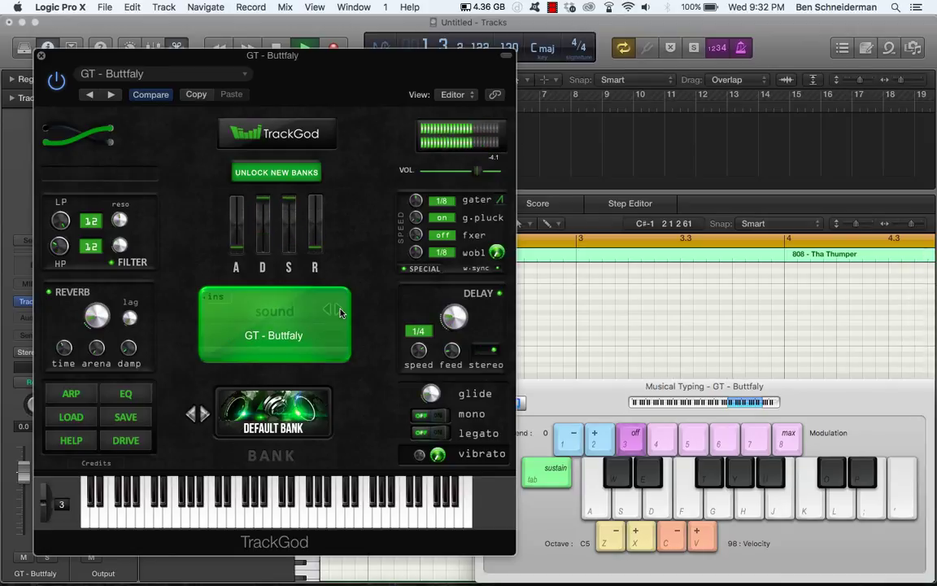
left_click(340, 313)
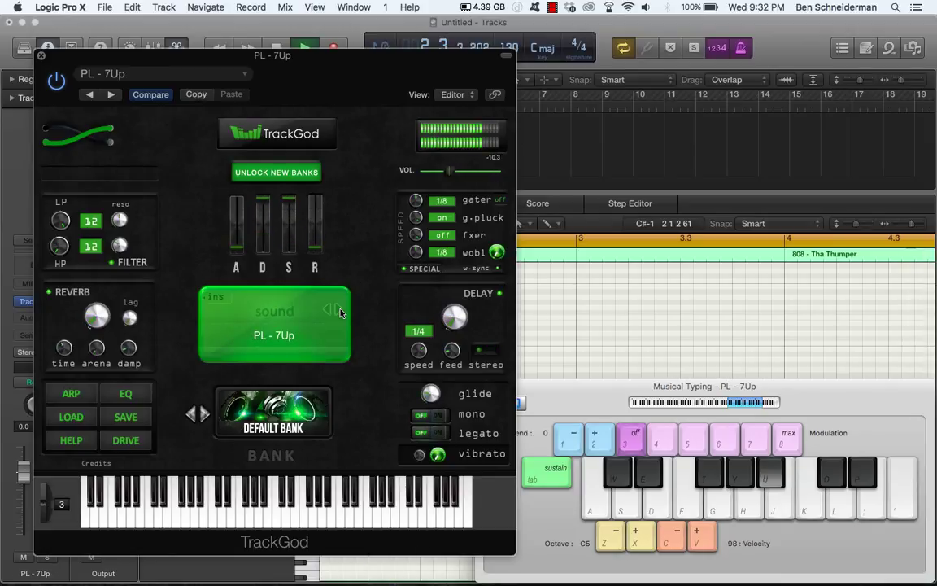
left_click(340, 313)
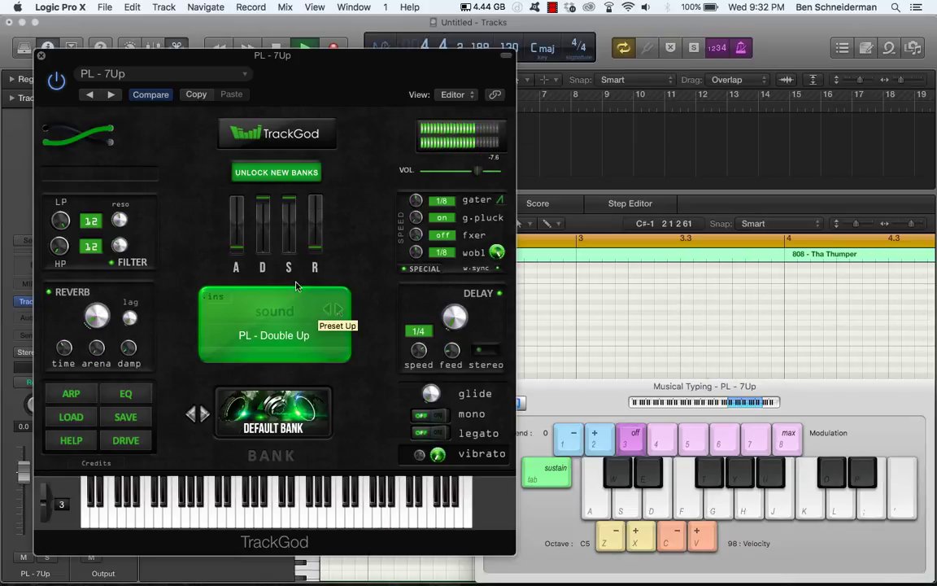
left_click(40, 55)
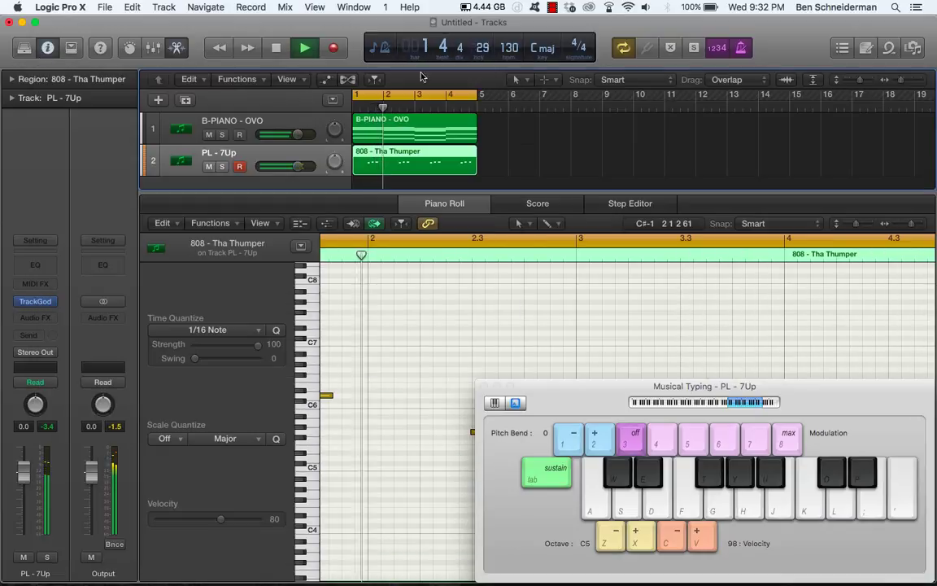
- Repeat the piano and melody regions into bars 5 to 8 and turn off cycle playback
left_click(471, 163)
left_click(452, 120, "shift")
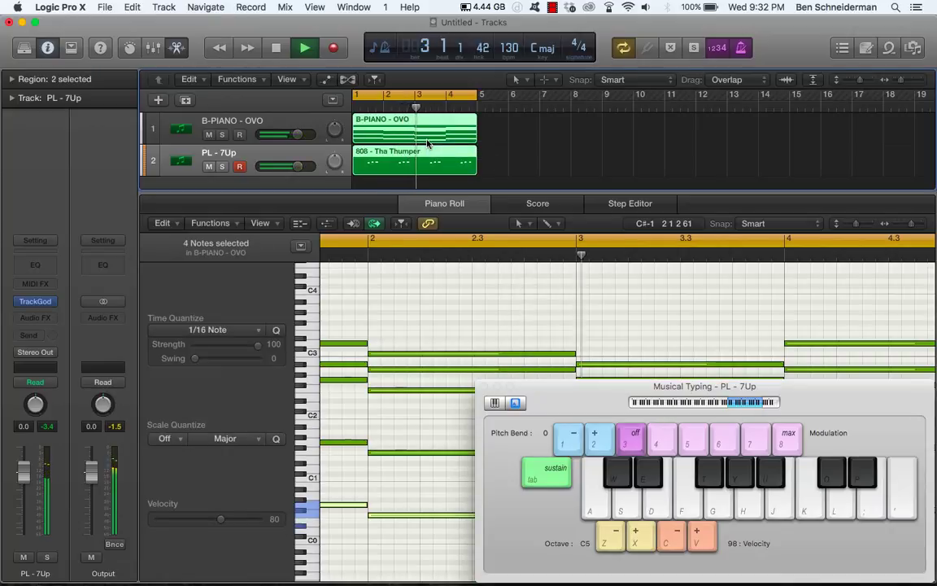
key("super+r")
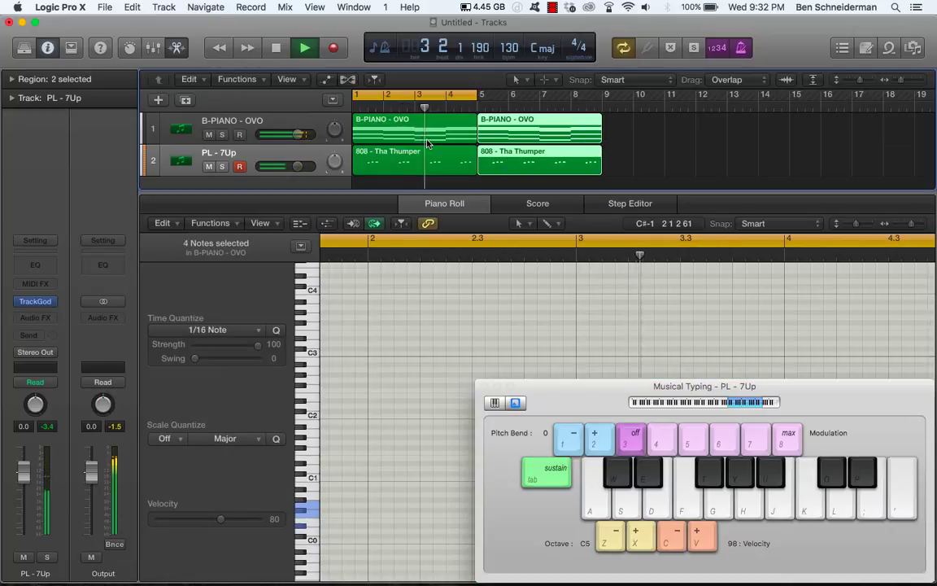
left_click(448, 98)
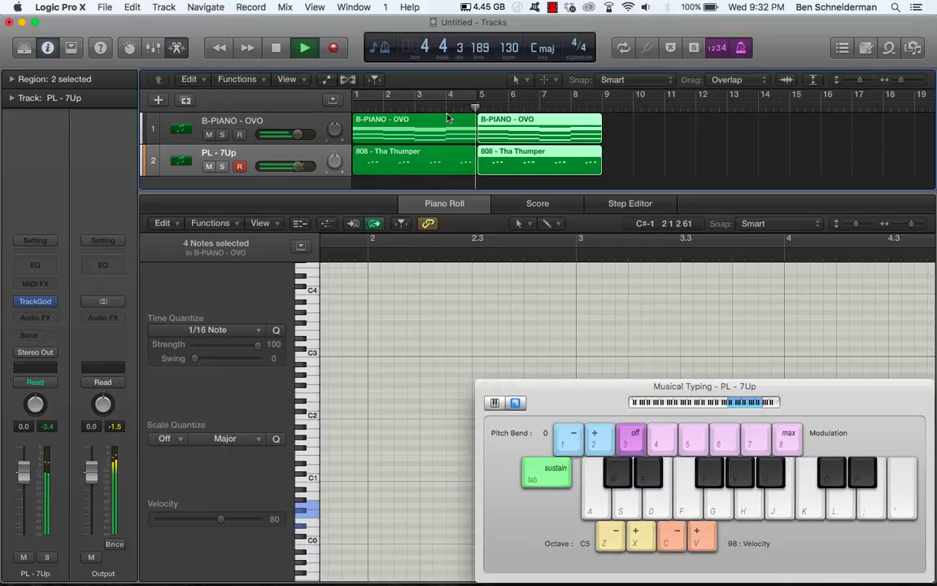
- Delete the melody region from bars 1 to 4 and enlarge the tracks area above the piano roll
left_click(444, 173)
key("Delete")
key("space")
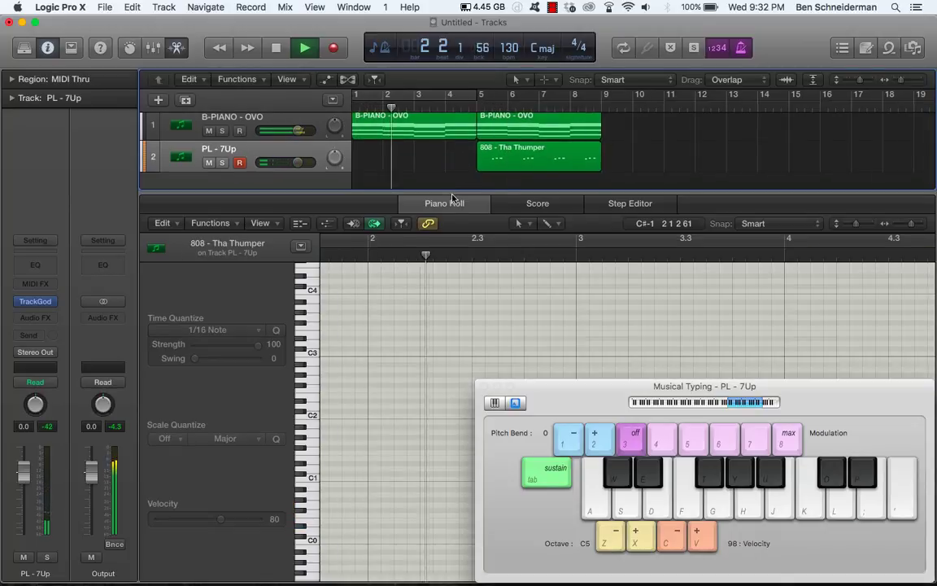
left_click(451, 179)
left_click_drag(455, 196, 485, 305)
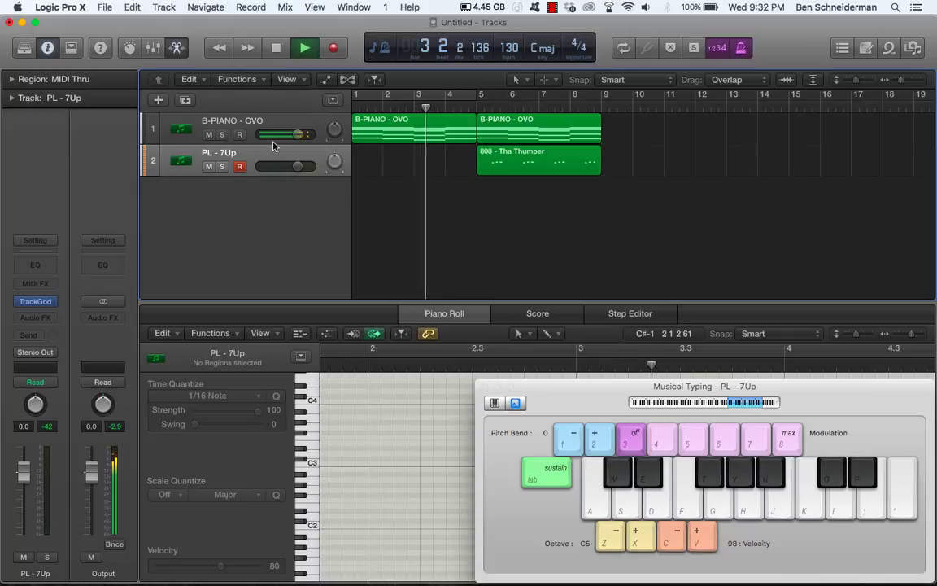
- Duplicate the PL - 7Up track and copy the bars 5 to 8 melody region onto the duplicate
left_click(241, 157)
key("super+d")
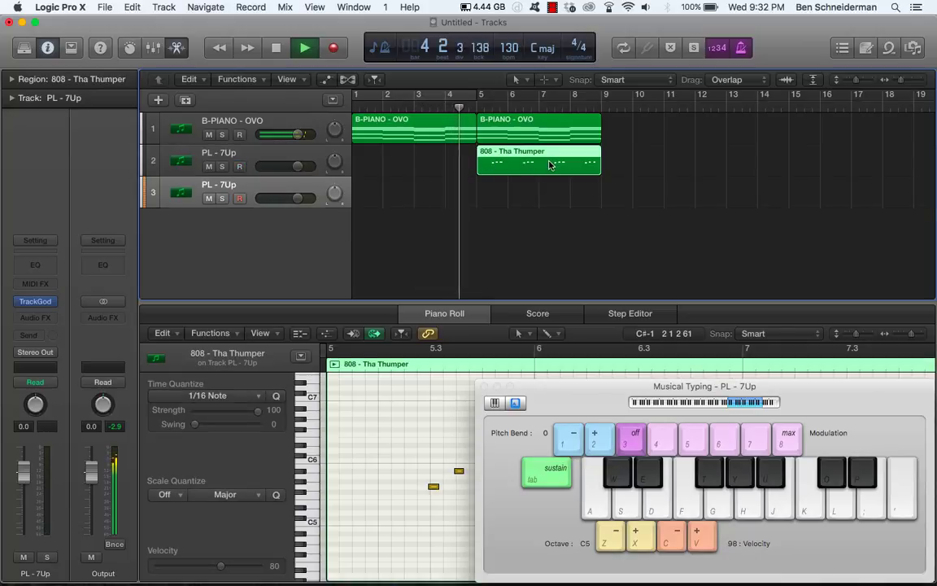
left_click_drag(549, 165, 553, 196)
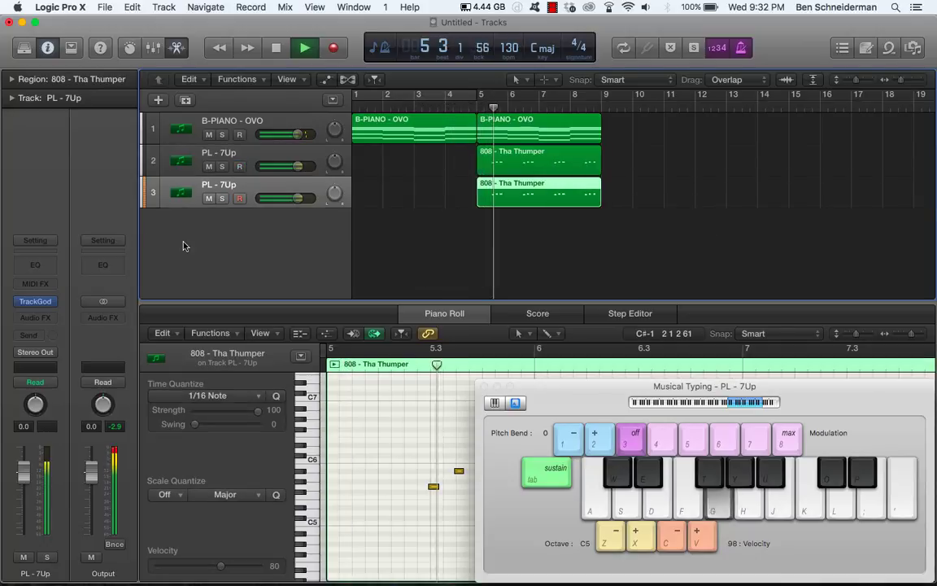
- Set the duplicated track's TrackGod sound to BS - Classic Man and place the playhead at bar 5
left_click(36, 302)
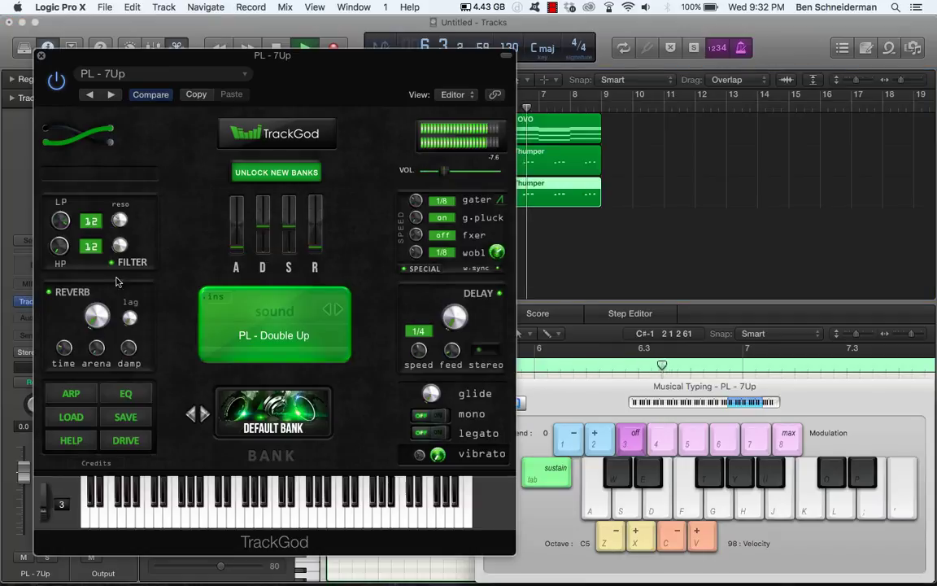
left_click(262, 305)
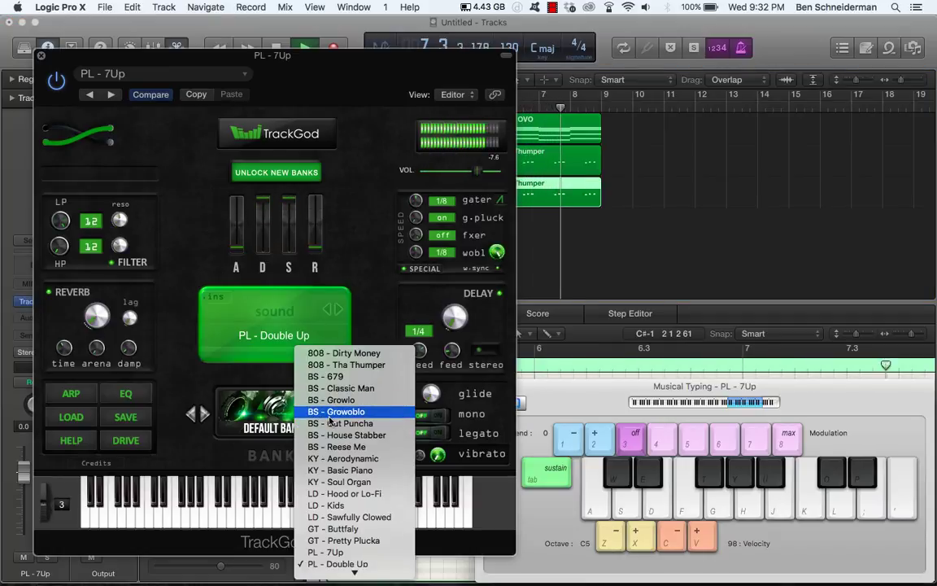
left_click(332, 388)
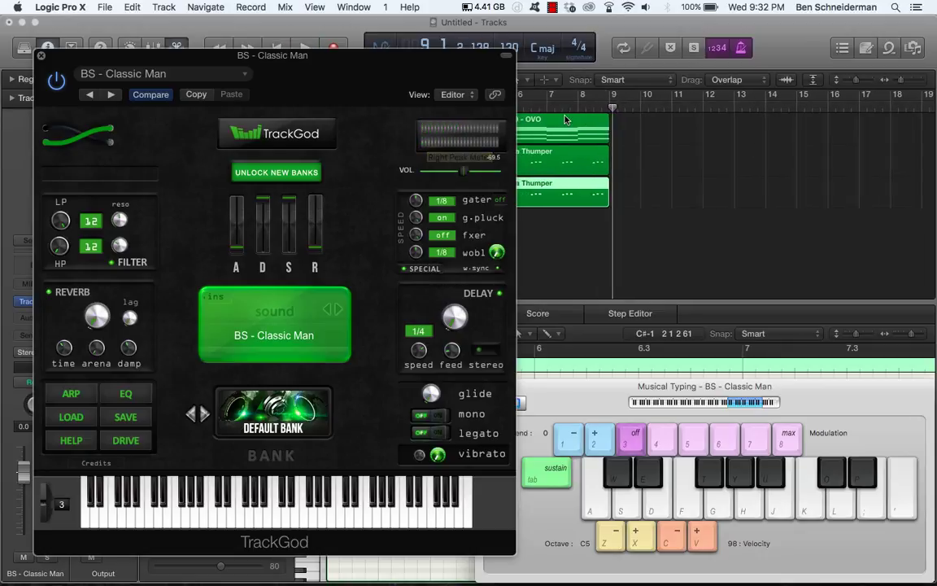
left_click_drag(460, 81, 400, 75)
left_click(484, 109)
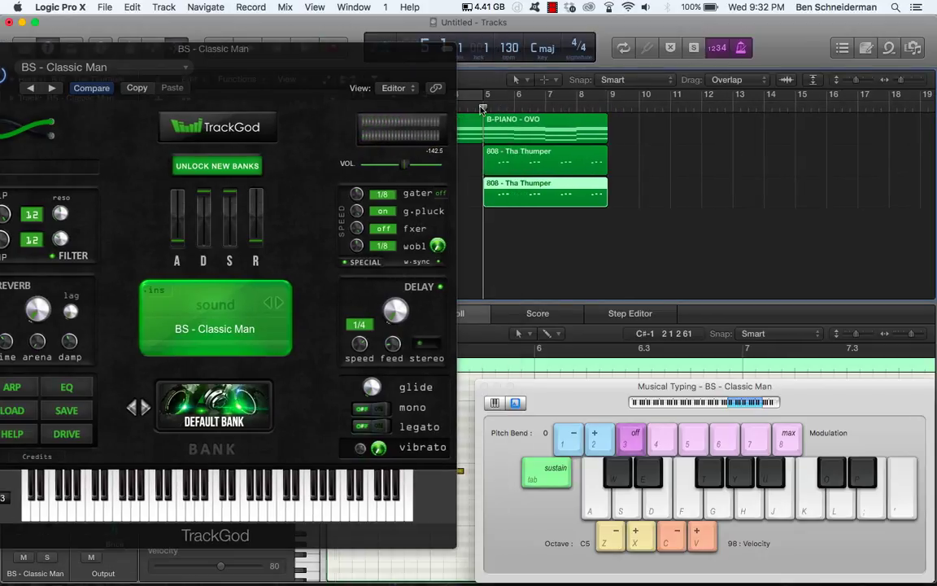
- Lower the BS - Classic Man low-pass filter to a frequency of 5170.58 with slope 24, and close its TrackGod window
key("g")
key("l")
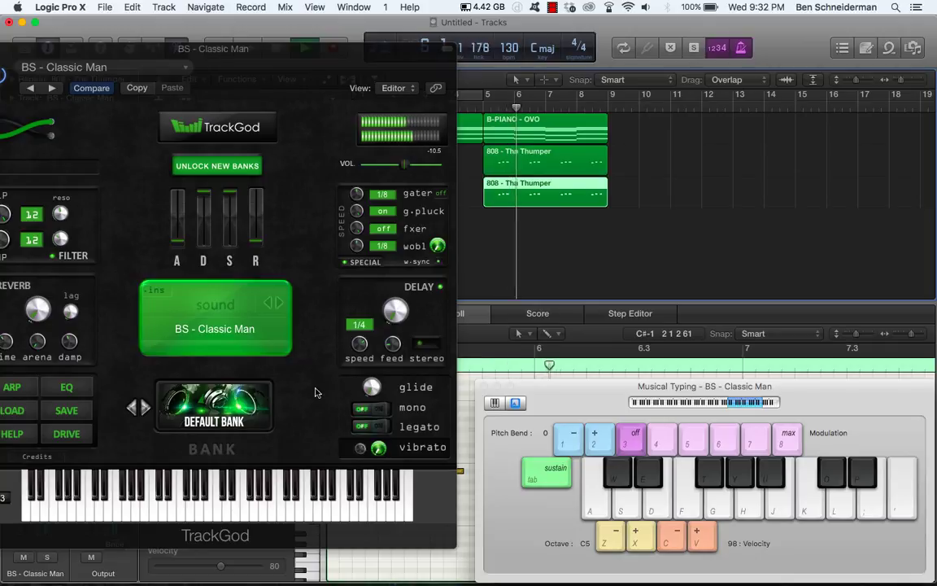
left_click_drag(255, 57, 356, 55)
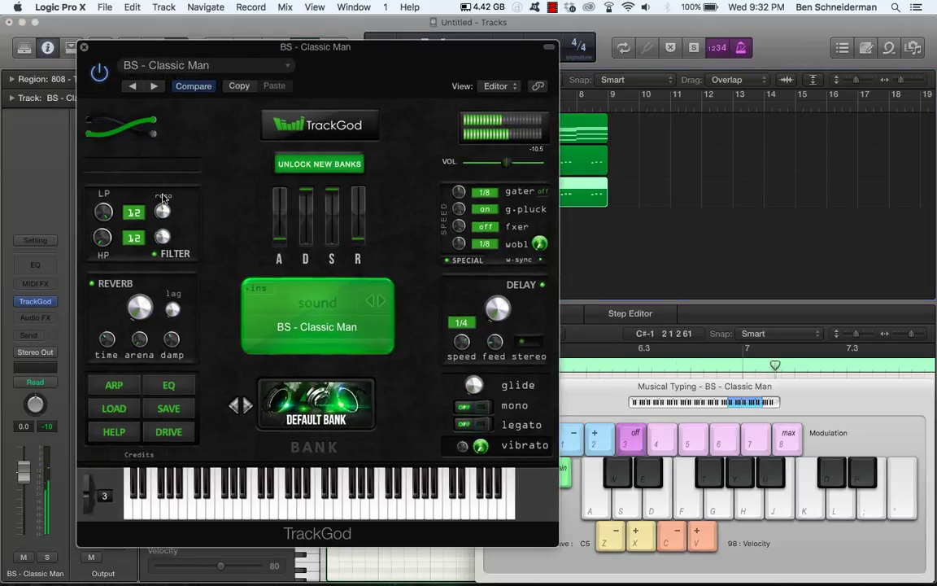
left_click_drag(103, 212, 90, 254)
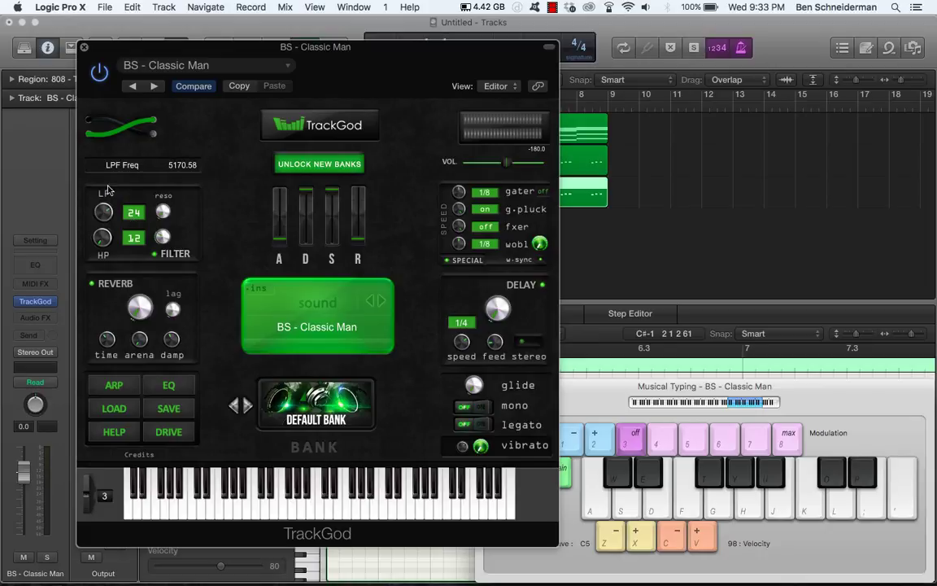
key("g")
key("u")
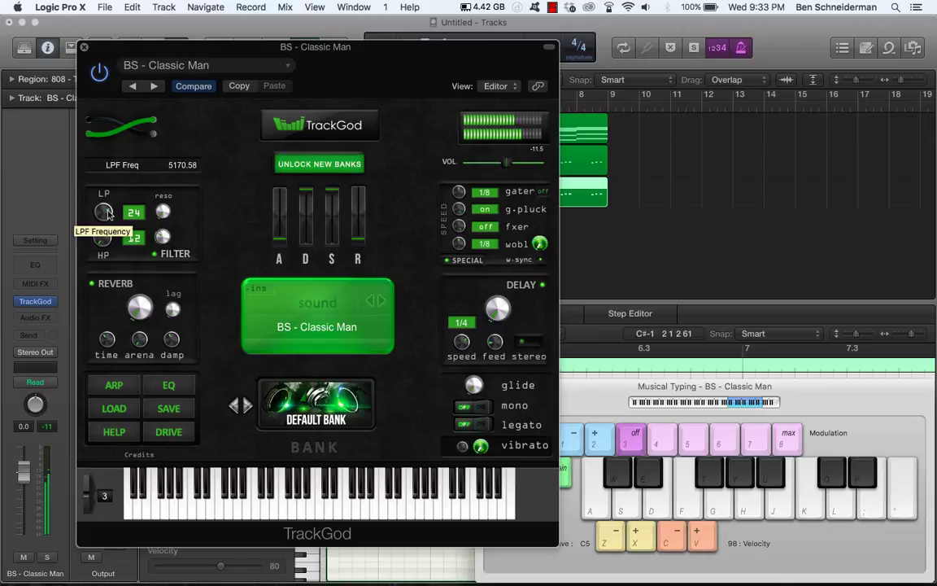
left_click(84, 46)
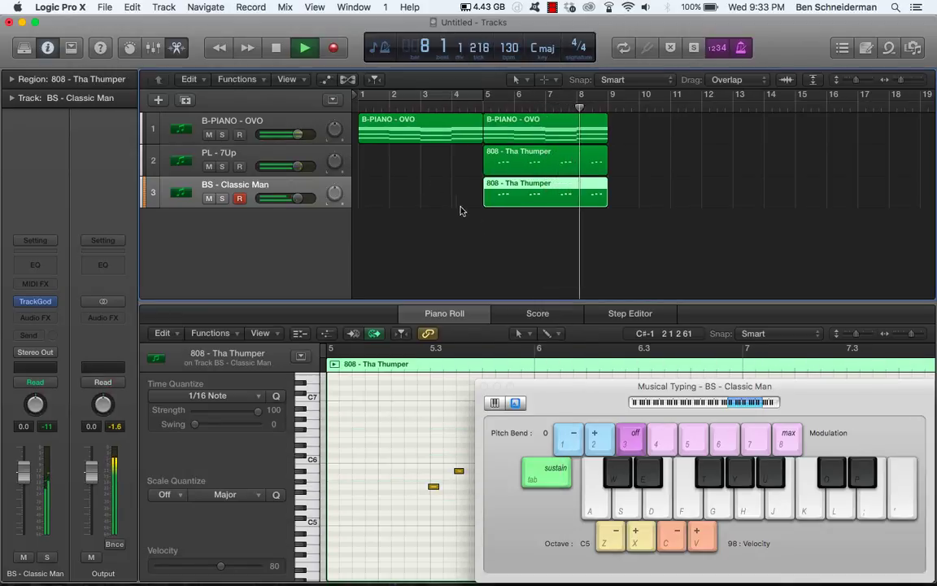
- Repeat the piano and both melody regions from bars 5 to 8 into bars 9 to 12
left_click_drag(628, 179, 545, 153)
left_click(545, 142)
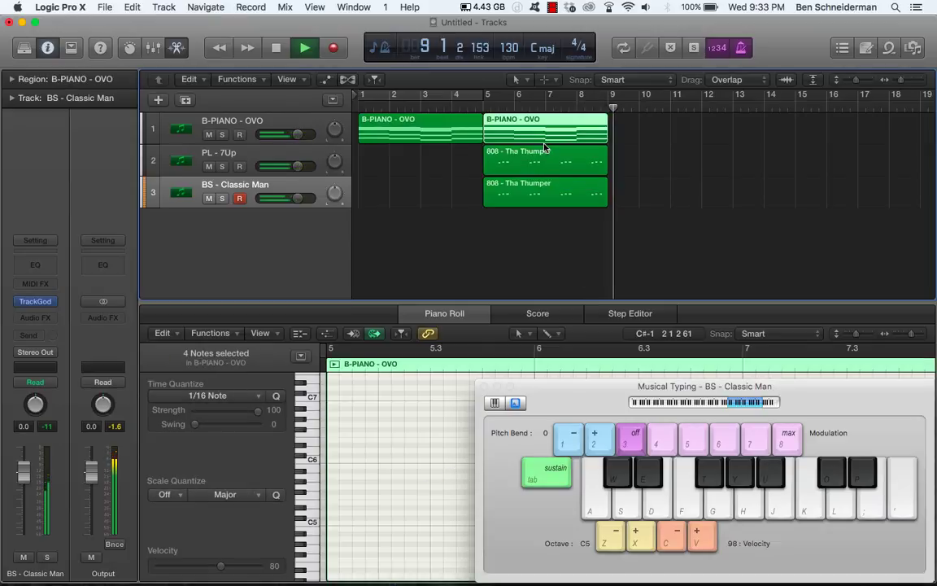
left_click_drag(633, 191, 527, 140)
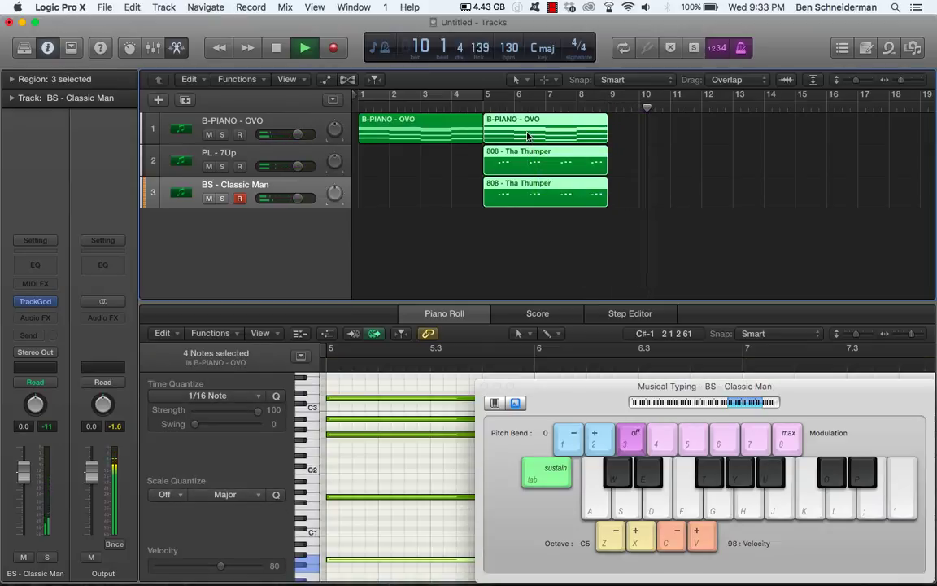
key("super+r")
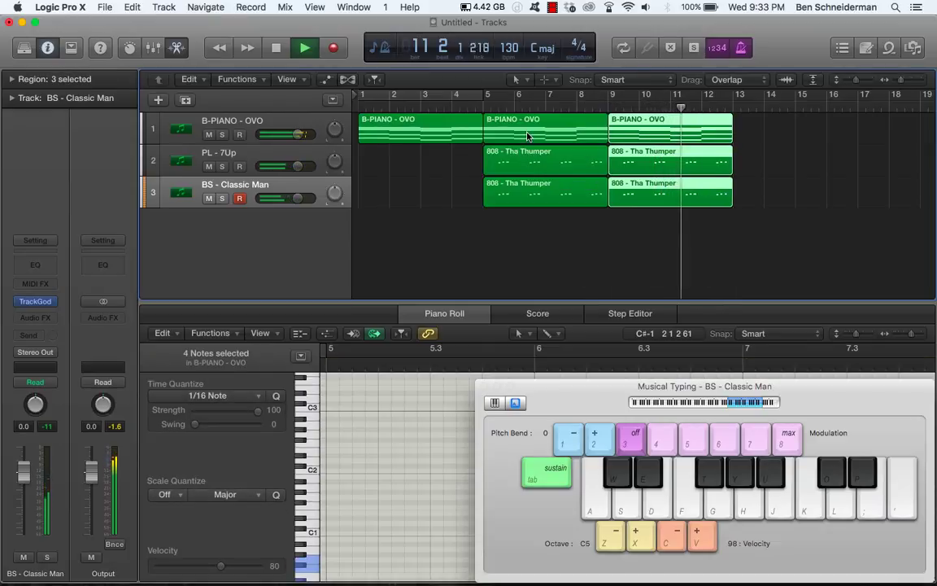
scroll(527, 137, "right", 3)
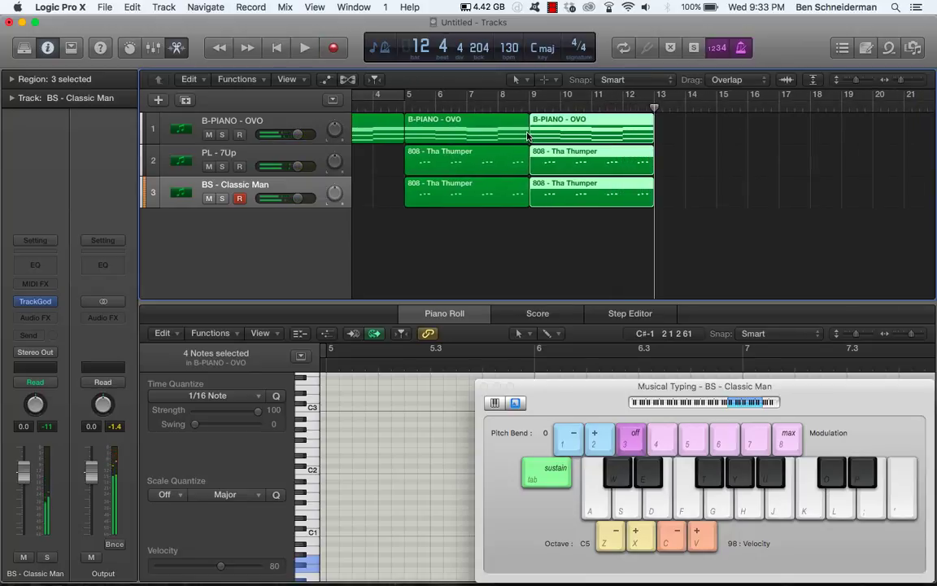
- Add a fourth instrument track with a stereo TrackGod instrument and load The Big Bang Theory bank
double_click(272, 237)
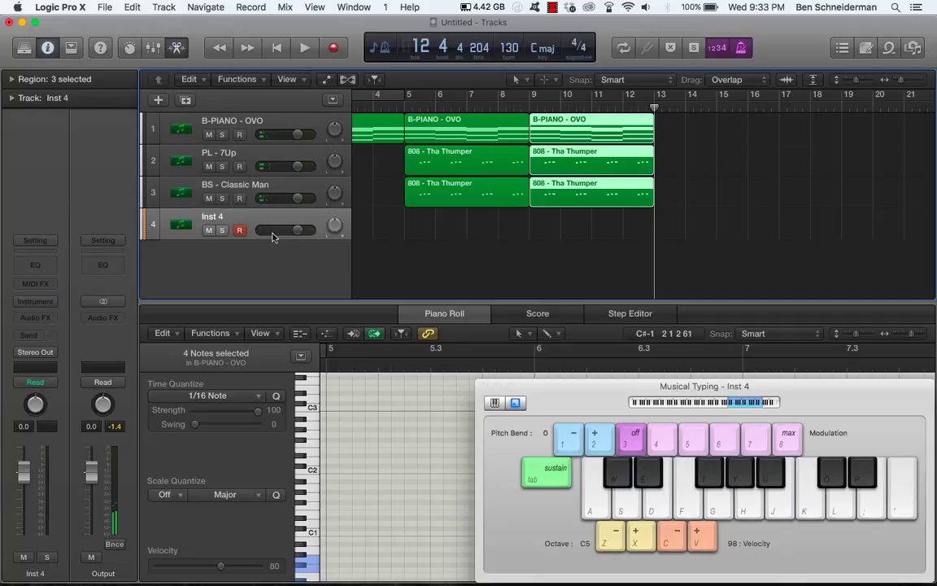
left_click(35, 301)
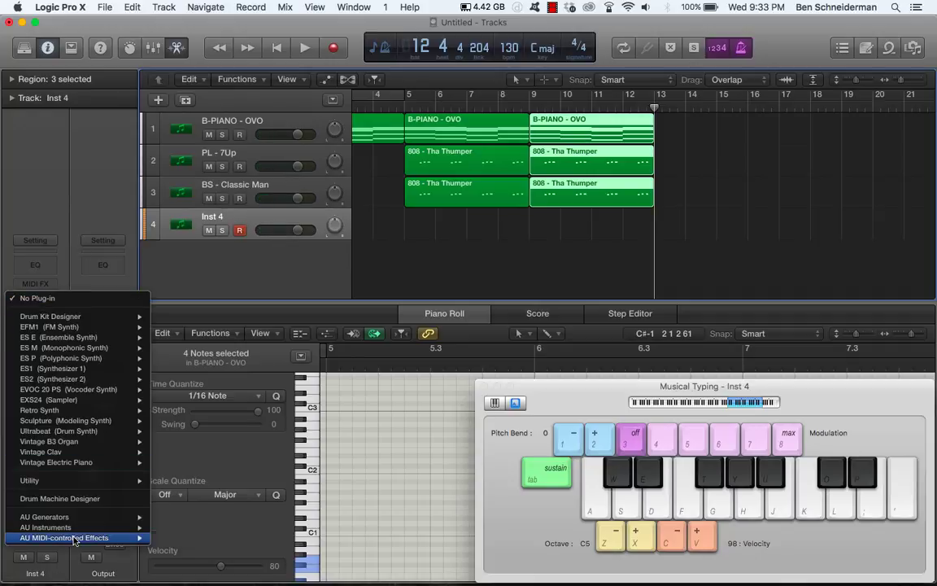
mouse_move(86, 529)
mouse_move(244, 571)
mouse_move(309, 572)
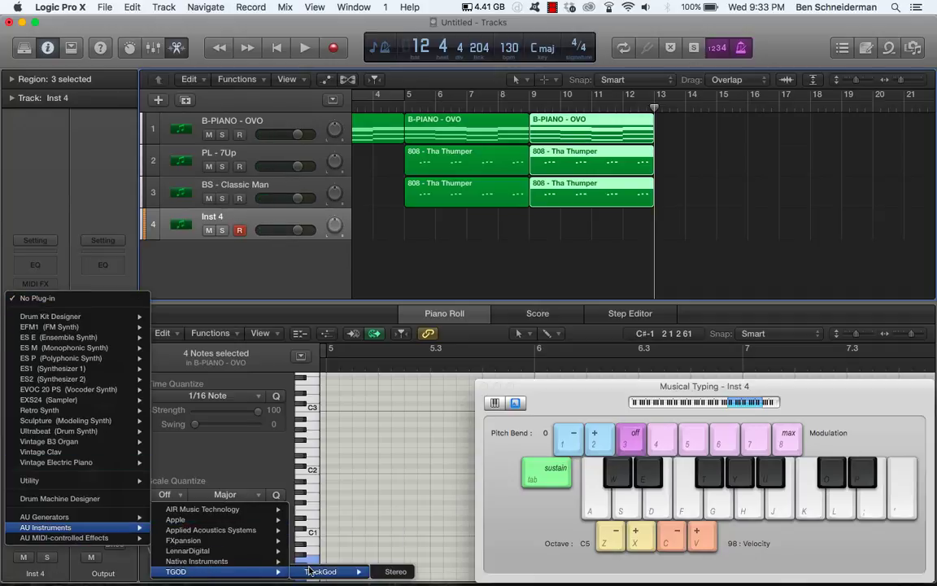
left_click(379, 572)
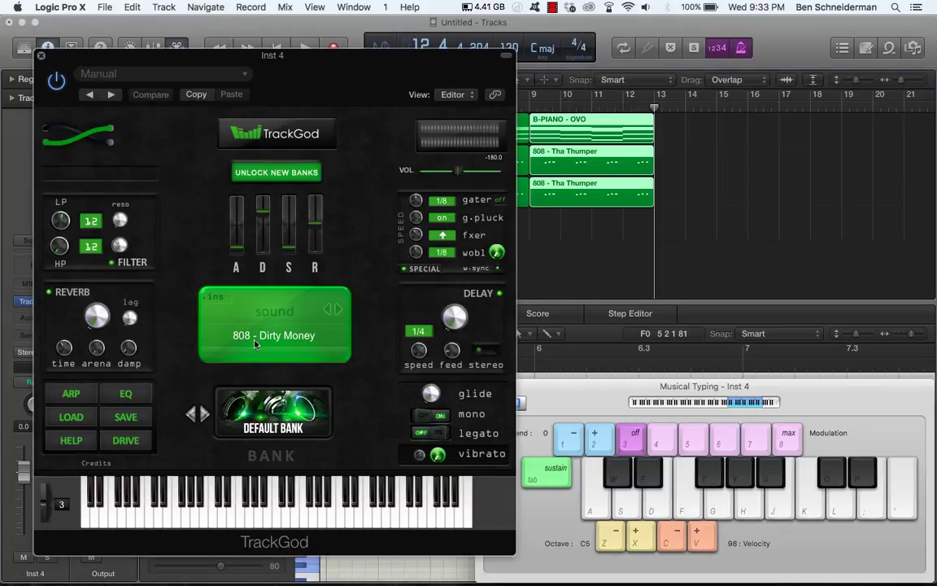
left_click(277, 396)
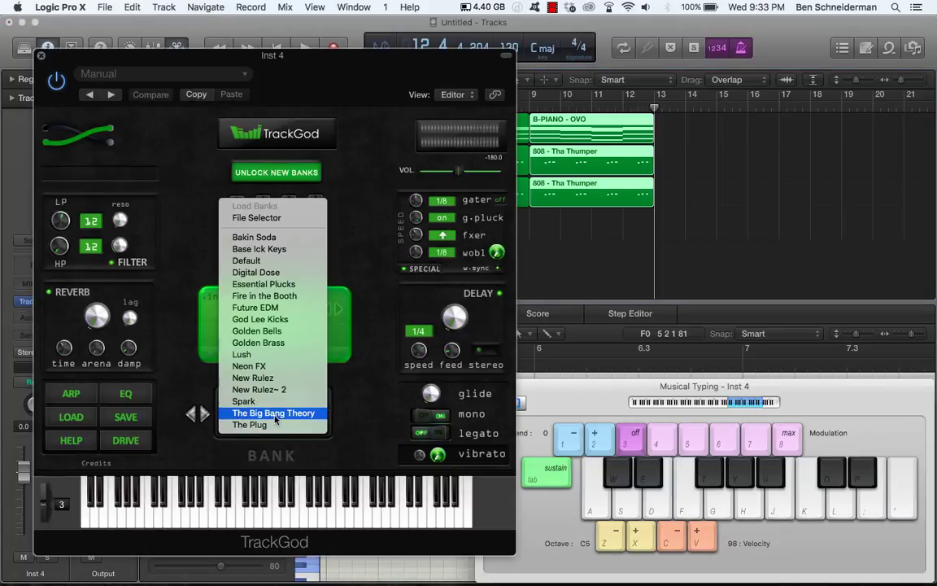
left_click(273, 412)
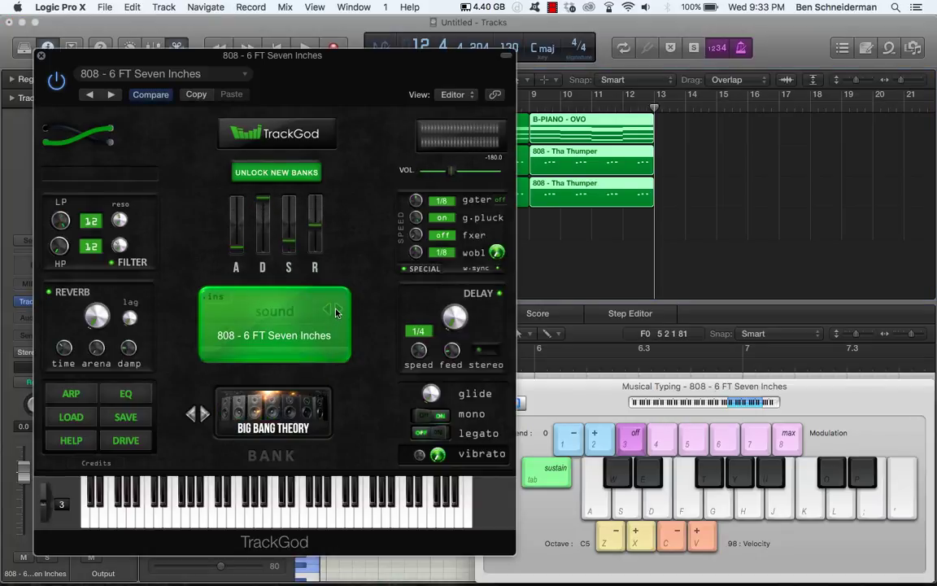
- Lower the Musical Typing keyboard to octave C2 and audition low notes with the 808 - 6 FT Seven Inches sound
key("k")
key("z")
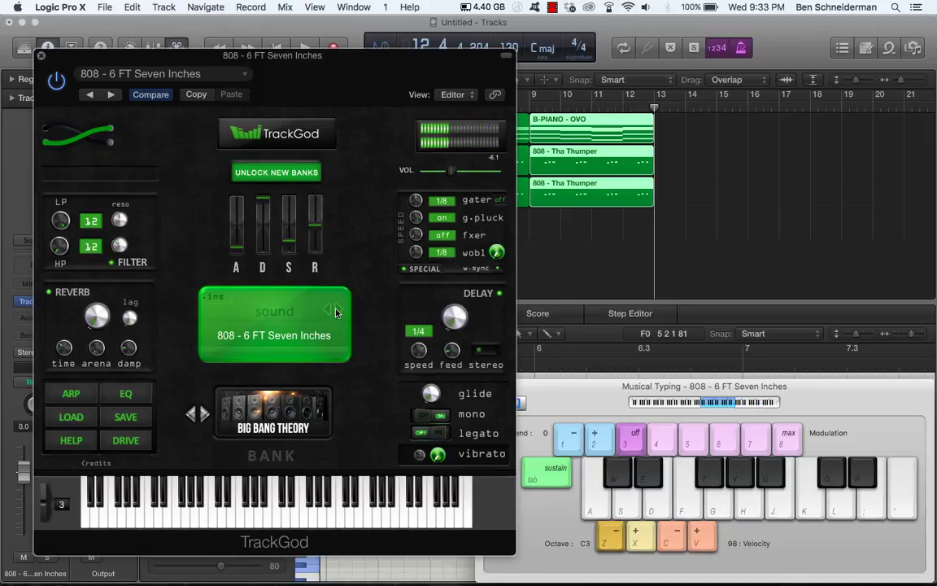
key("z")
key("j")
key("h")
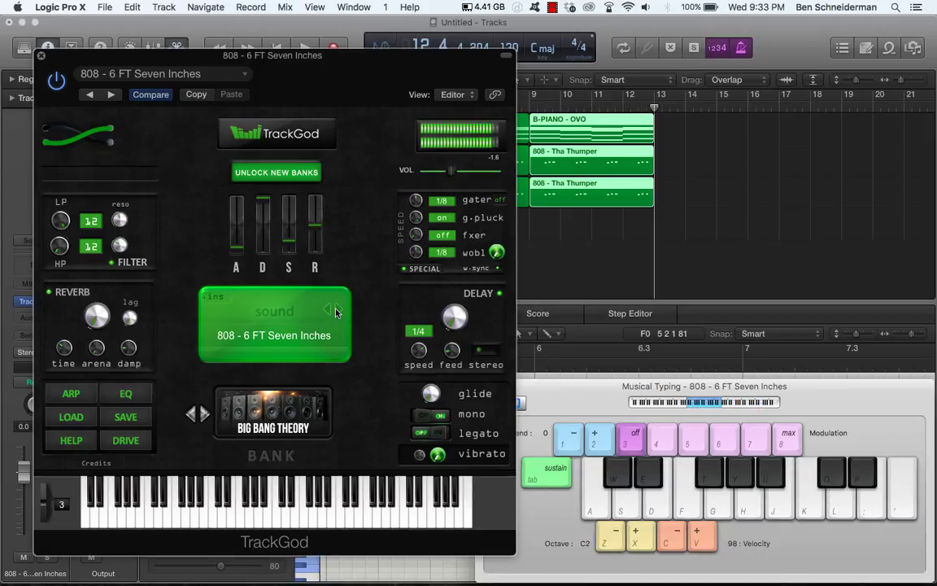
key("h")
- Play the song from the beginning and play 808 - 6 FT Seven Inches notes along with the chords and melodies
key("Return")
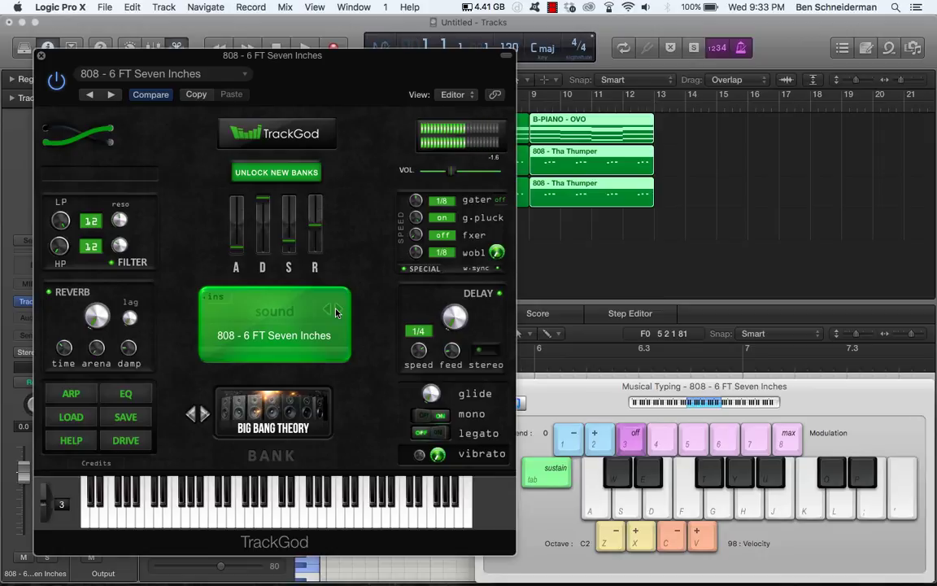
key("space")
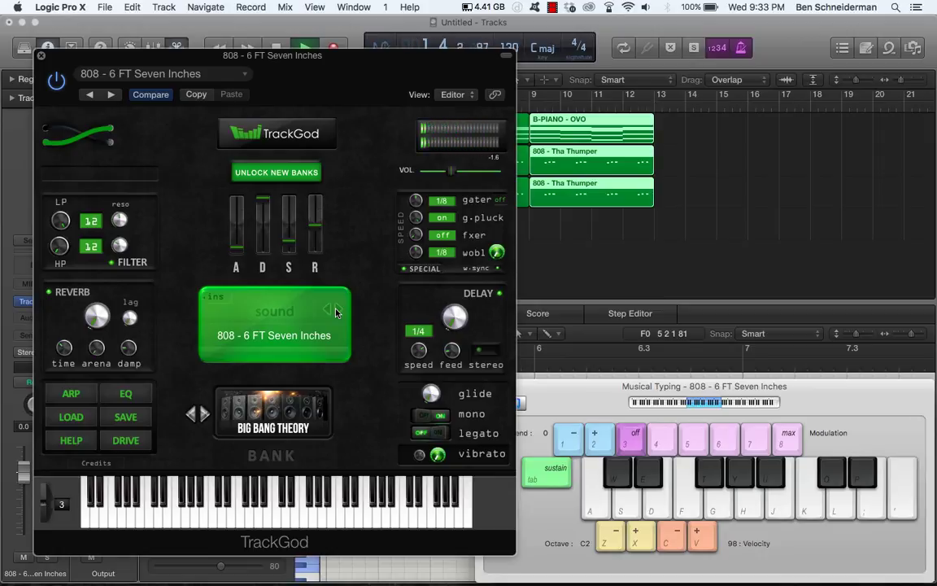
key("h")
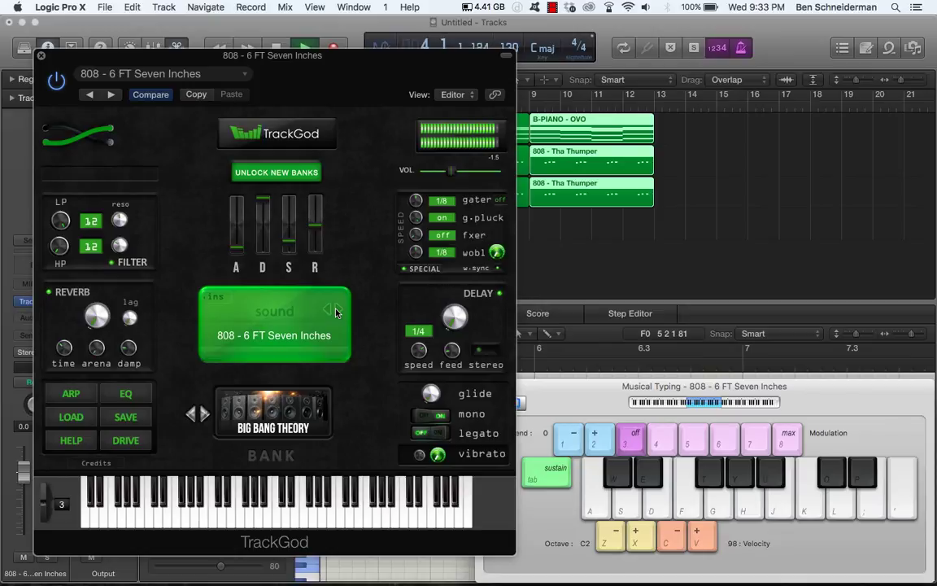
key("h")
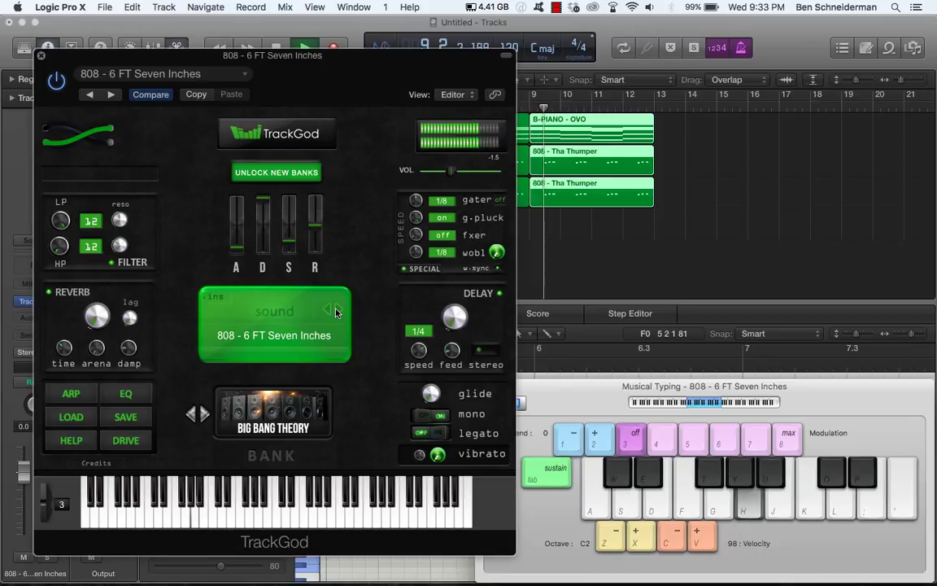
key("h")
key("h")
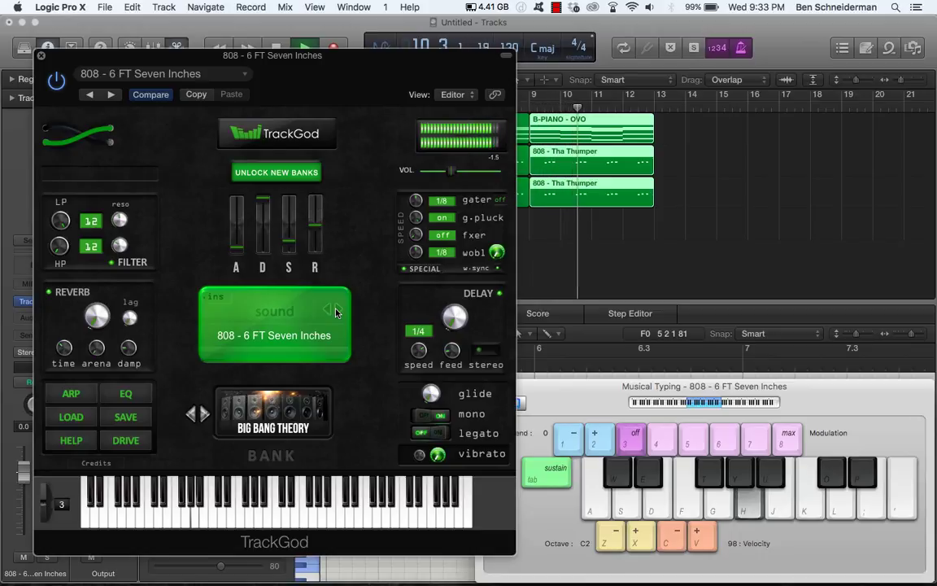
- Audition the 808 sounds in the Big Bang Theory bank during playback and choose 808 - Dirty Rumbla
left_click(335, 310)
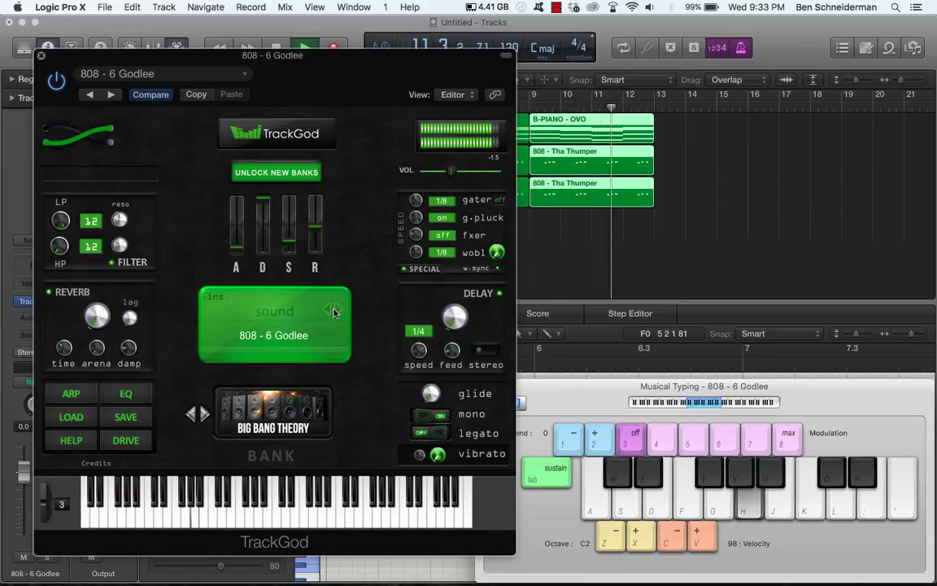
left_click(334, 310)
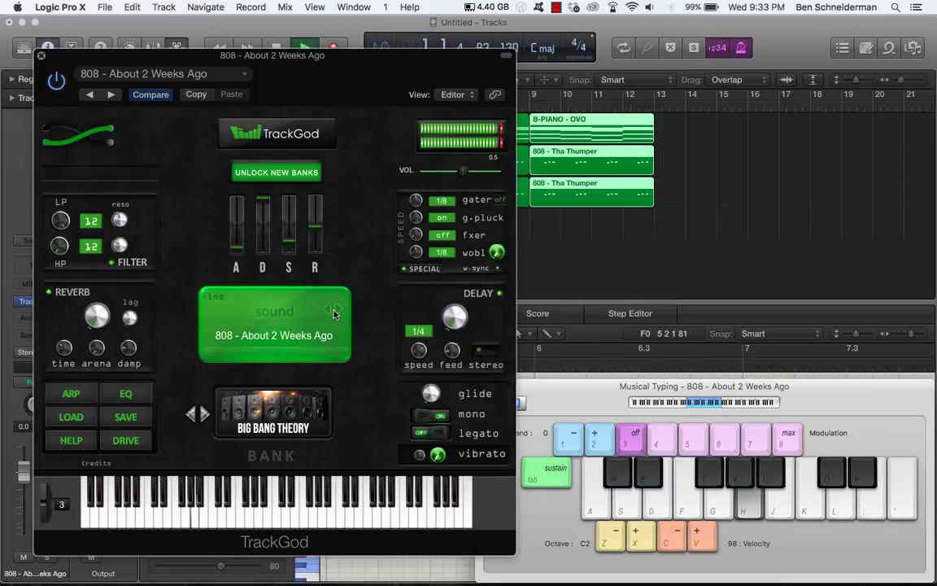
left_click(334, 312)
left_click(334, 312)
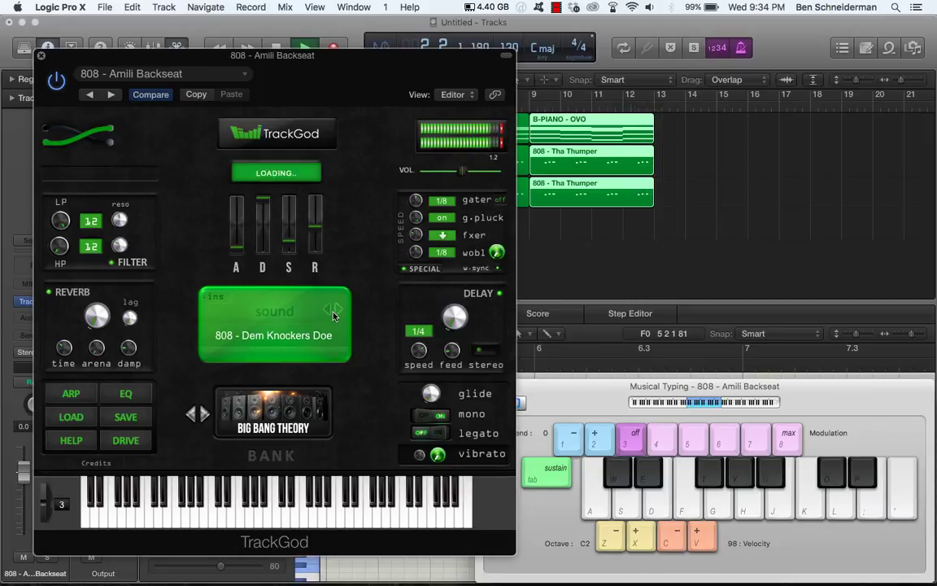
left_click(334, 312)
left_click(328, 313)
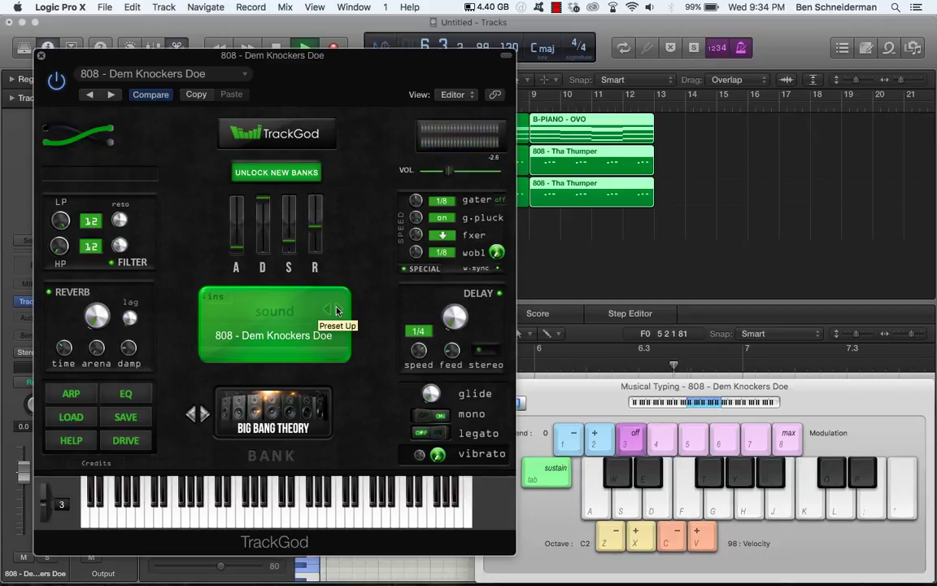
left_click(335, 310)
left_click(337, 310)
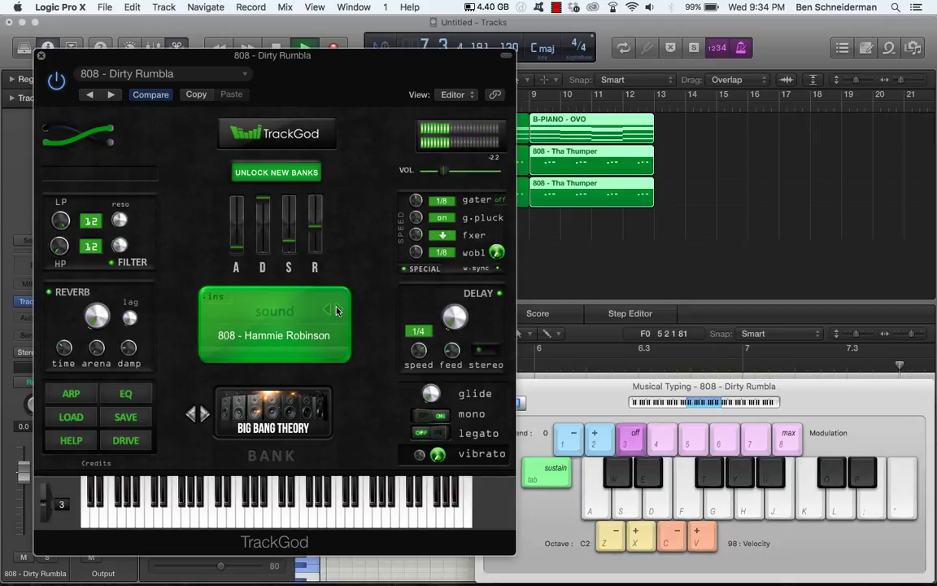
left_click(336, 310)
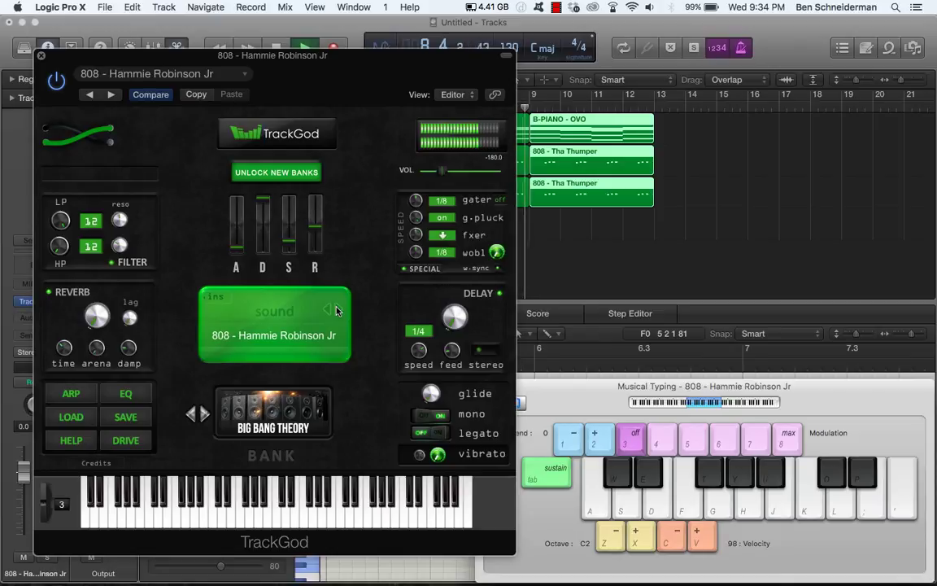
left_click(331, 310)
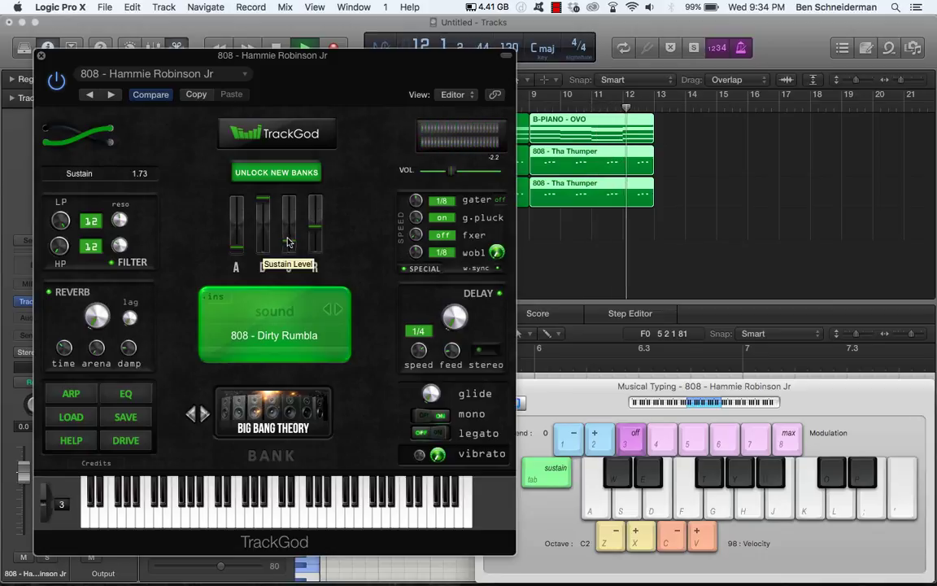
- Set the 808's sustain to maximum and its decay and release to 0.01 s, and close the TrackGod and Musical Typing windows
left_click_drag(288, 242, 269, 321)
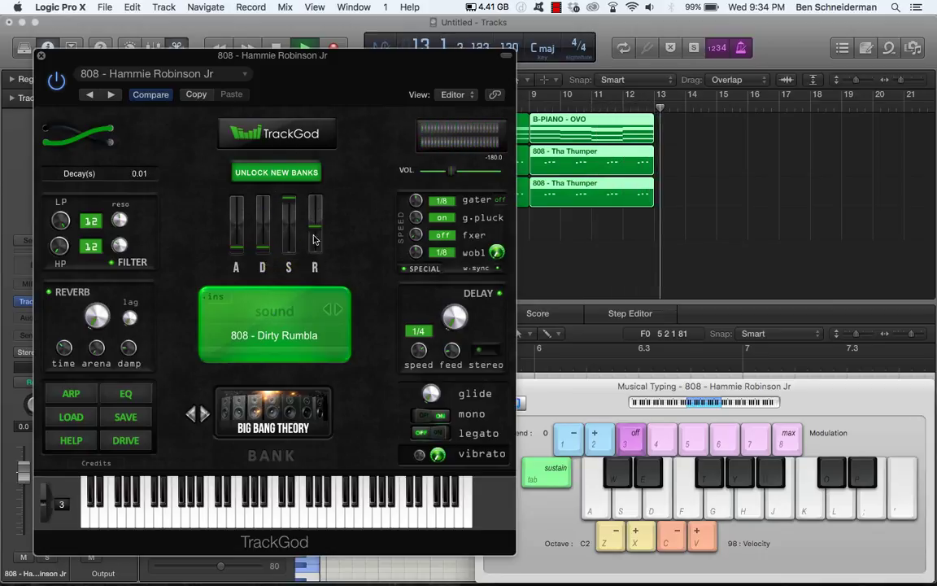
left_click_drag(315, 229, 316, 299)
key("space")
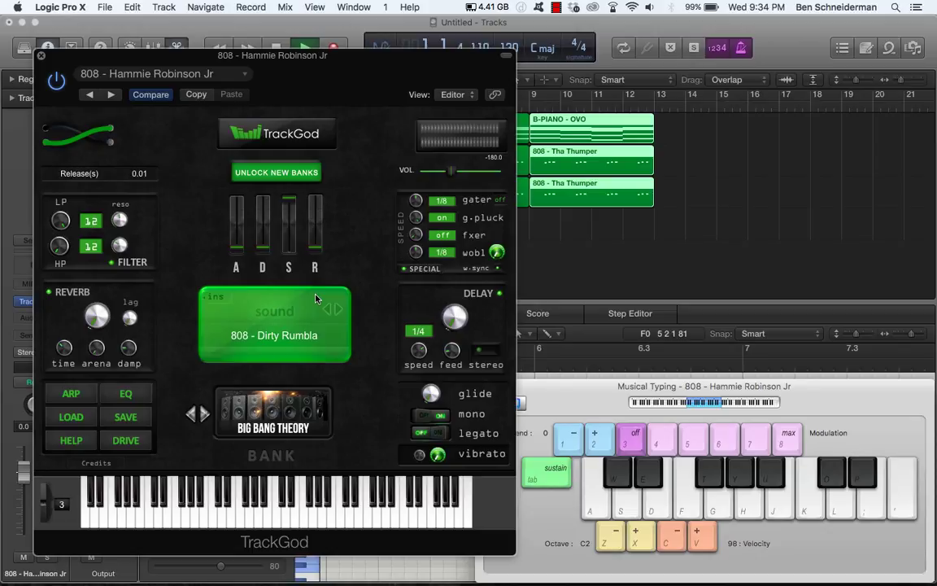
left_click(42, 56)
left_click(484, 387)
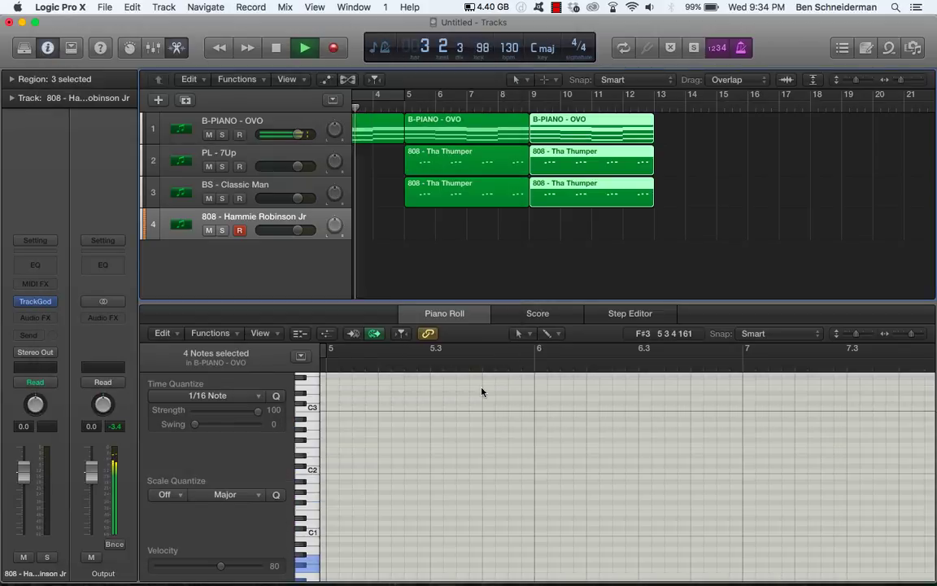
- Assign the Pencil Tool as the secondary tool in the tracks area and create an empty one-bar 808 region at bar 9
left_click(549, 80)
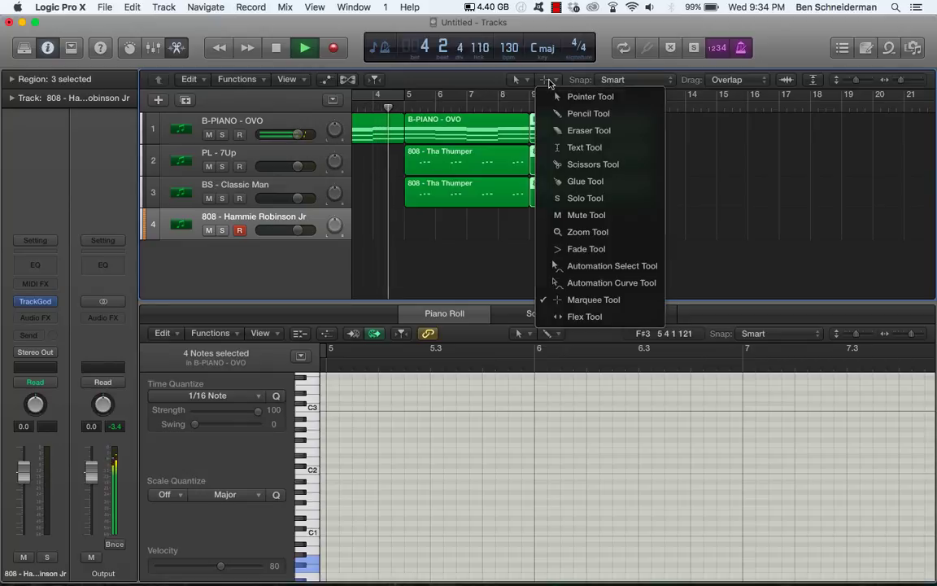
left_click(561, 114)
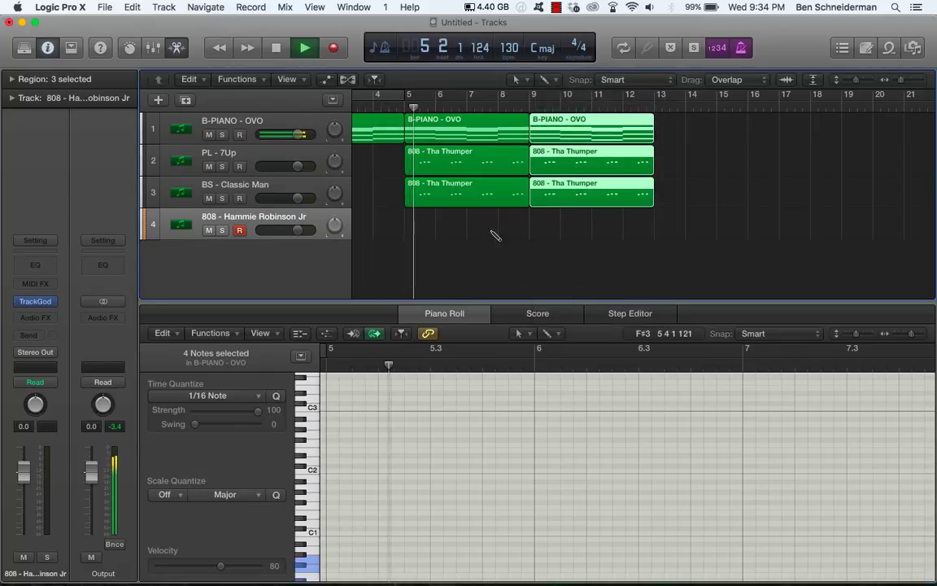
left_click(534, 224)
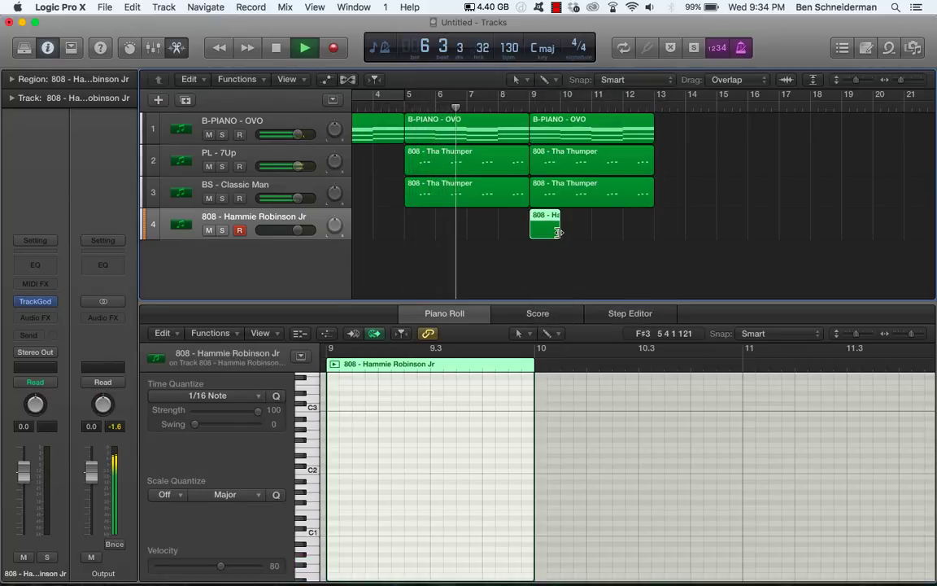
- Extend the empty 808 region to bar 13 and delete the BS - Classic Man region at bar 5
left_click_drag(562, 236, 654, 237)
left_click(453, 179)
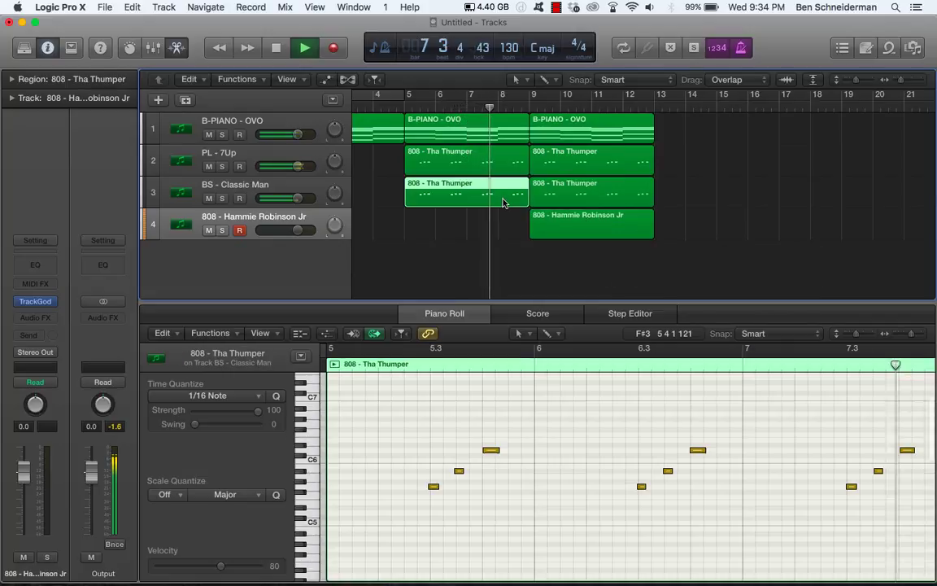
key("Delete")
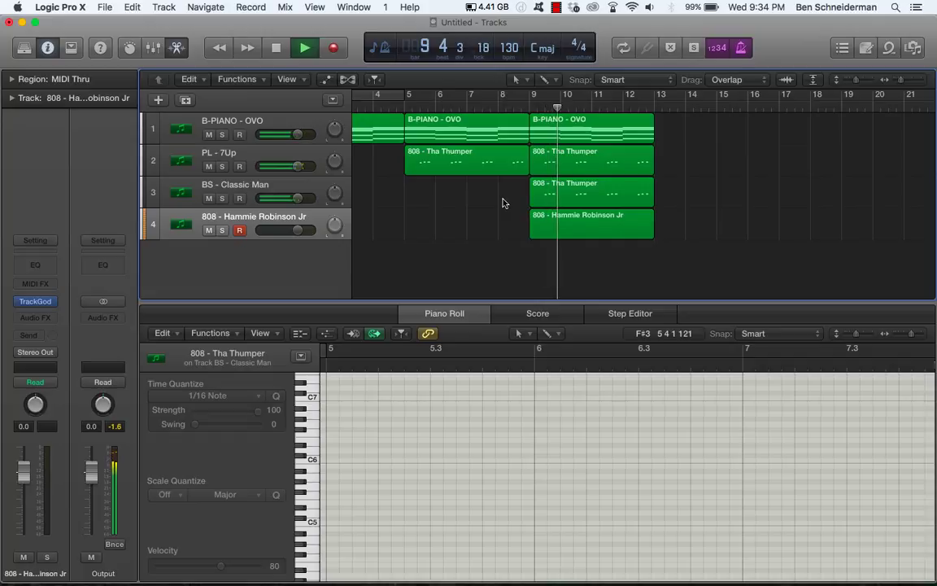
key("space")
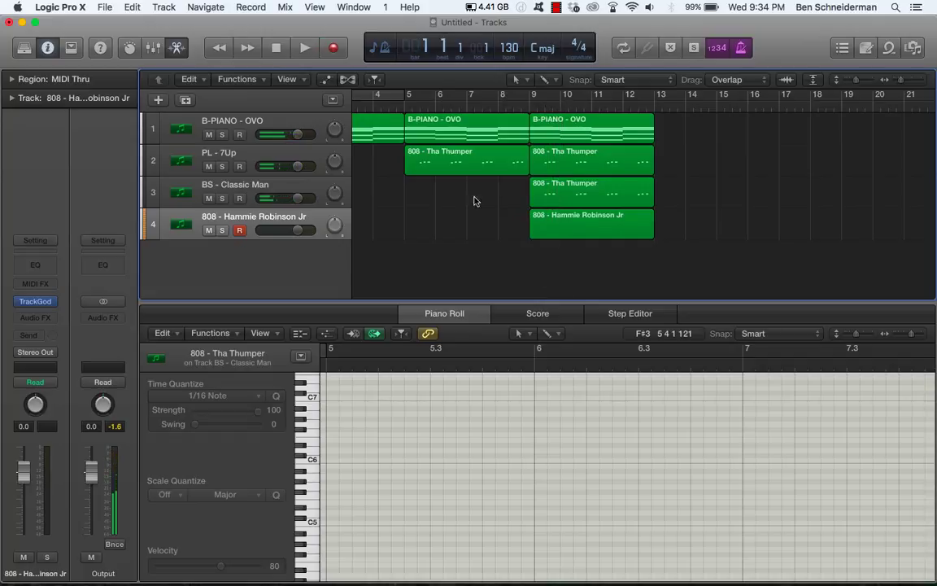
- Draw a one-beat G1 note at the start of bar 9 in the 808 region
left_click(560, 219)
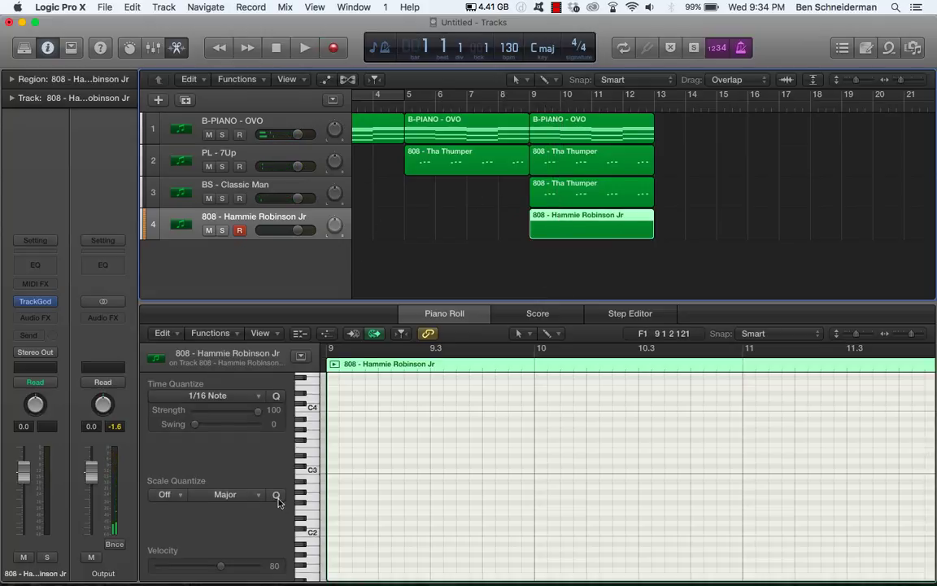
scroll(319, 491, "down", 5)
left_click(309, 494)
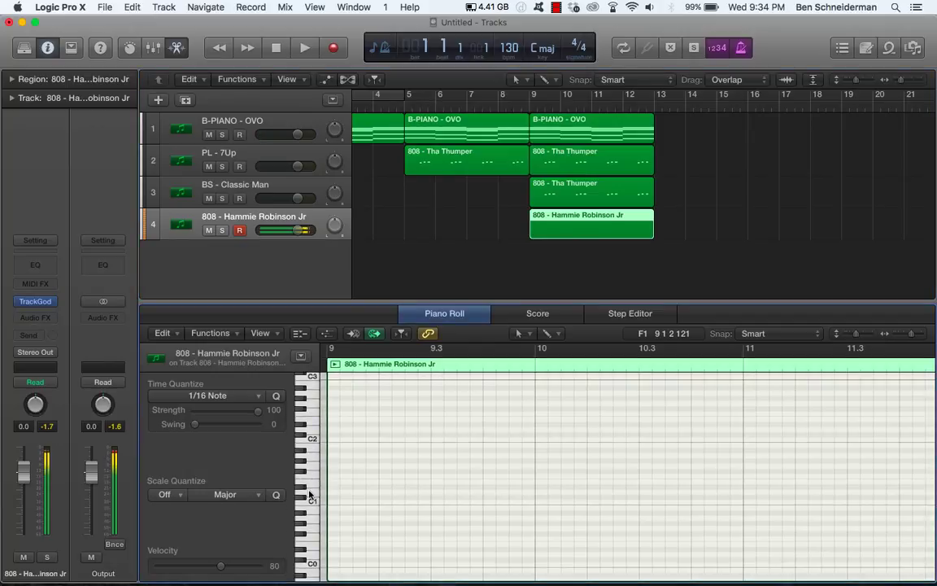
scroll(310, 420, "up", 1)
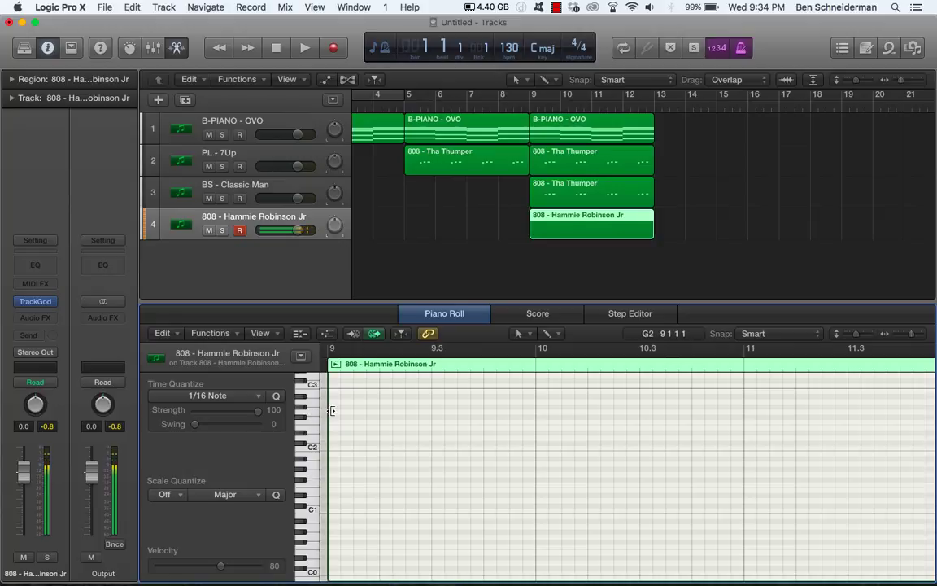
left_click(333, 473)
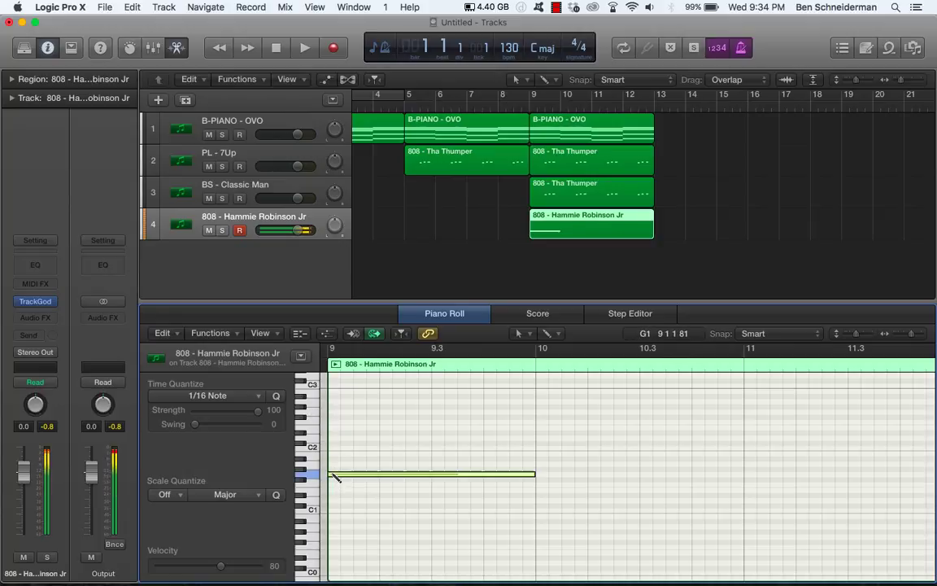
left_click_drag(533, 473, 378, 473)
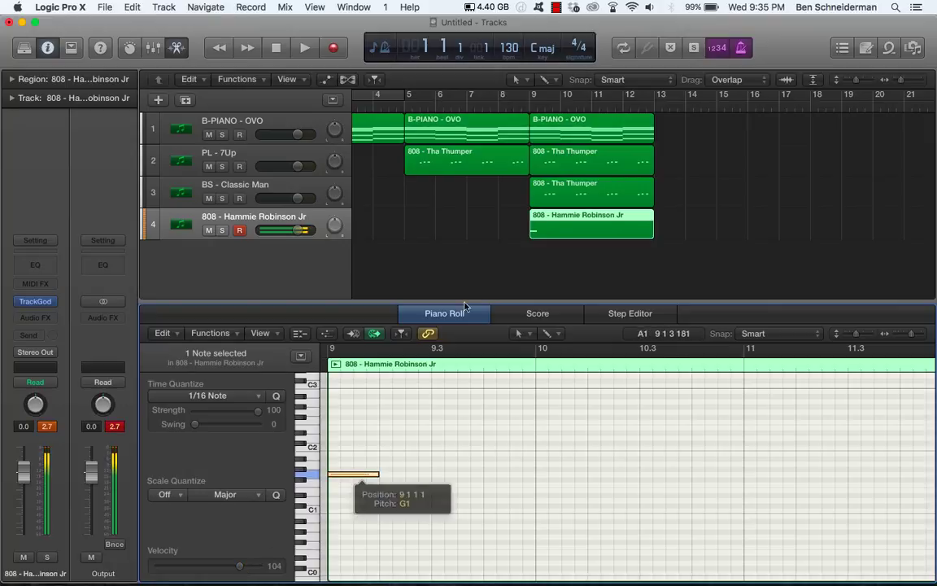
- Play the transition into bar 9 and add four more G1 notes across the rest of that bar
left_click(517, 108)
key("space")
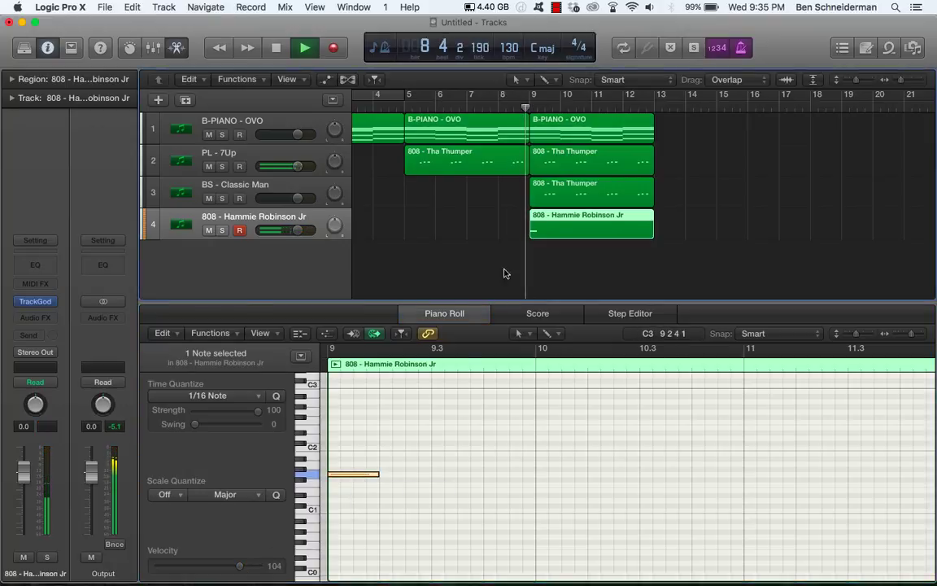
key("space")
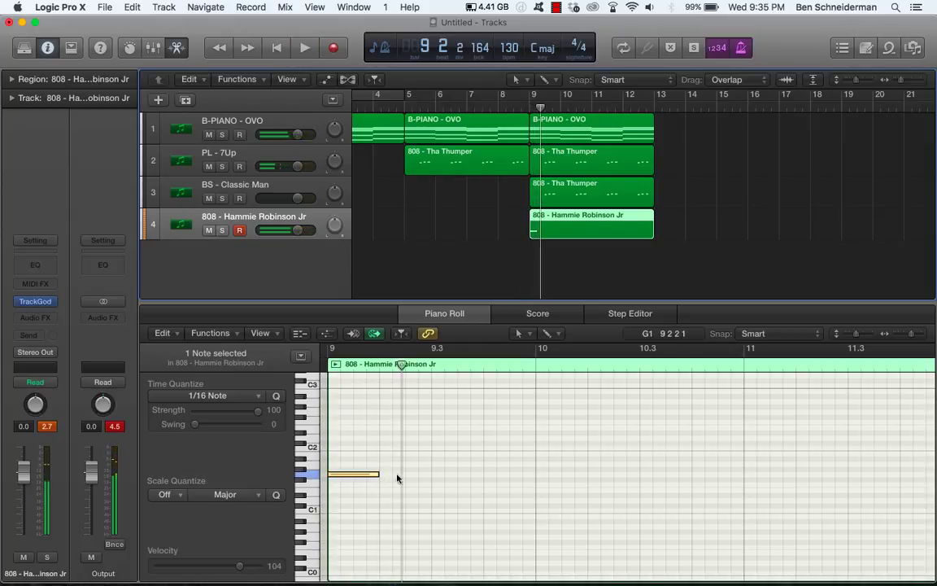
left_click(409, 474)
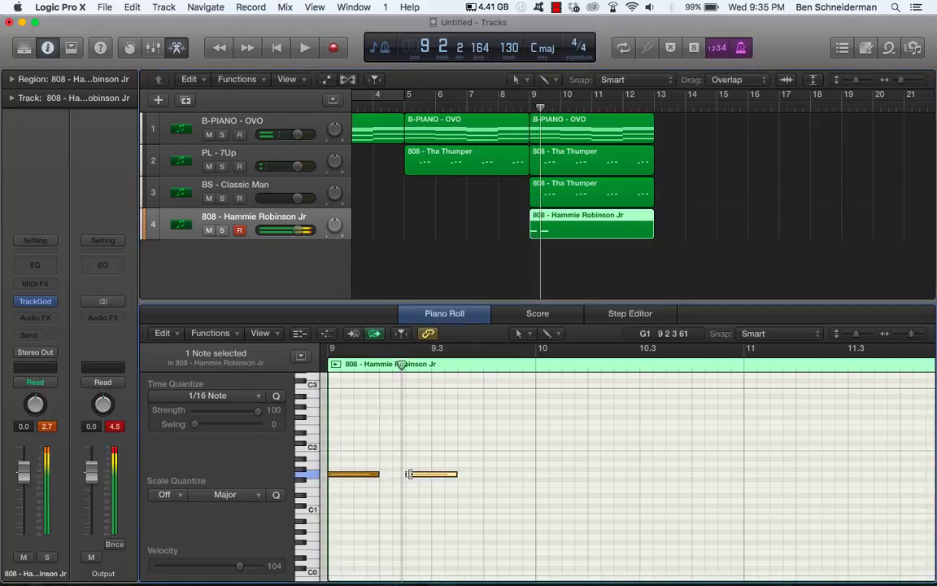
left_click(473, 474)
mouse_move(518, 473)
left_mouse_down()
mouse_move(473, 476)
mouse_move(511, 477)
left_mouse_up()
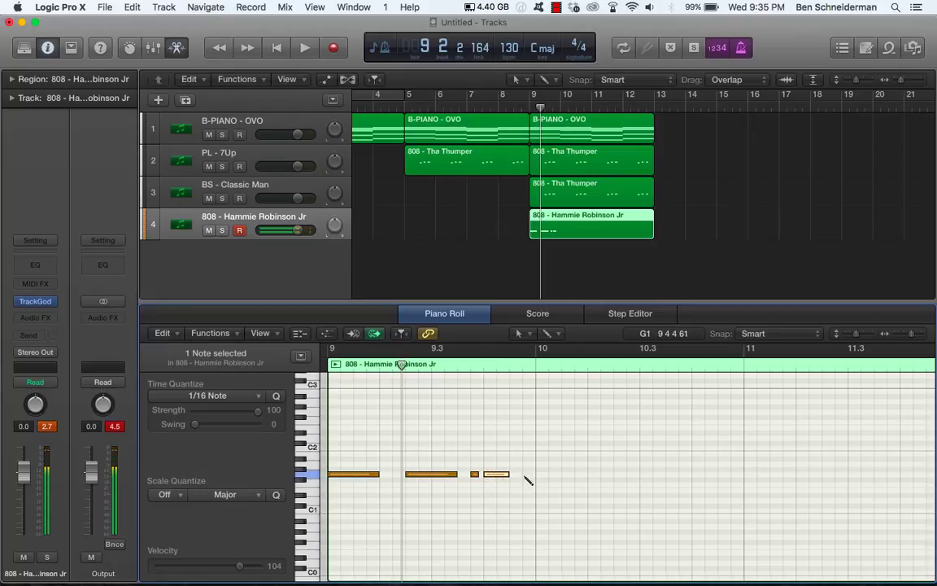
left_click(521, 478)
- Set the cycle range to bars 9 to 13 and play back the 808 pattern with the other tracks
key("Return")
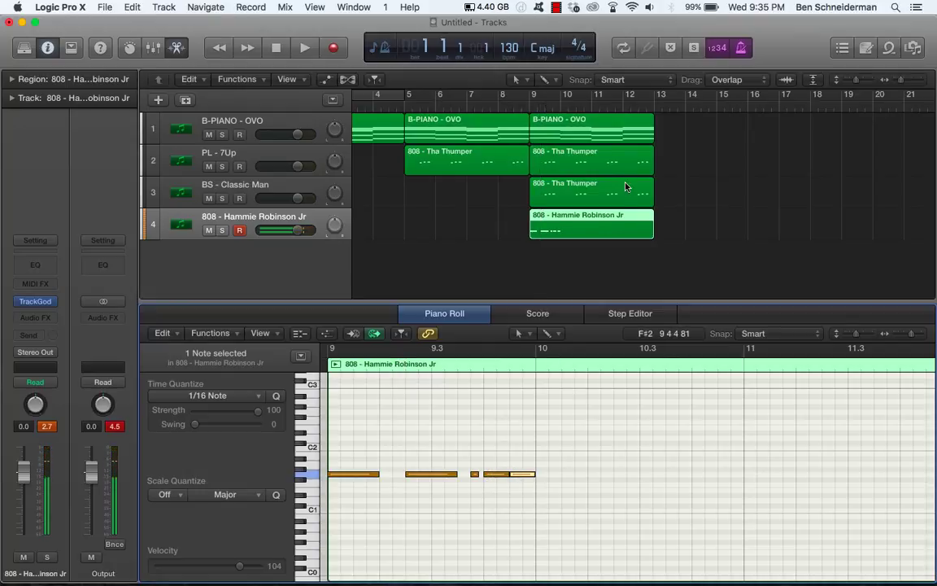
left_click_drag(536, 92, 640, 95)
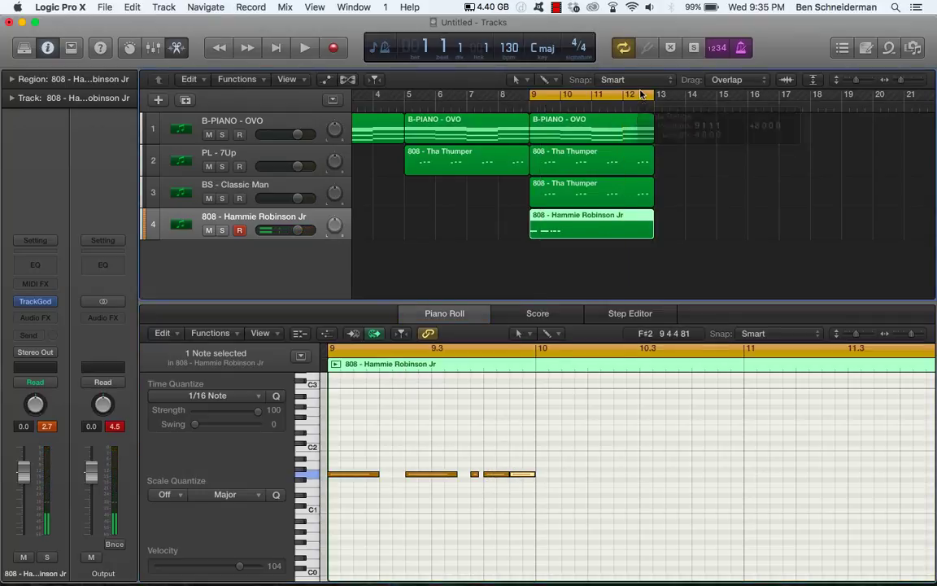
key("space")
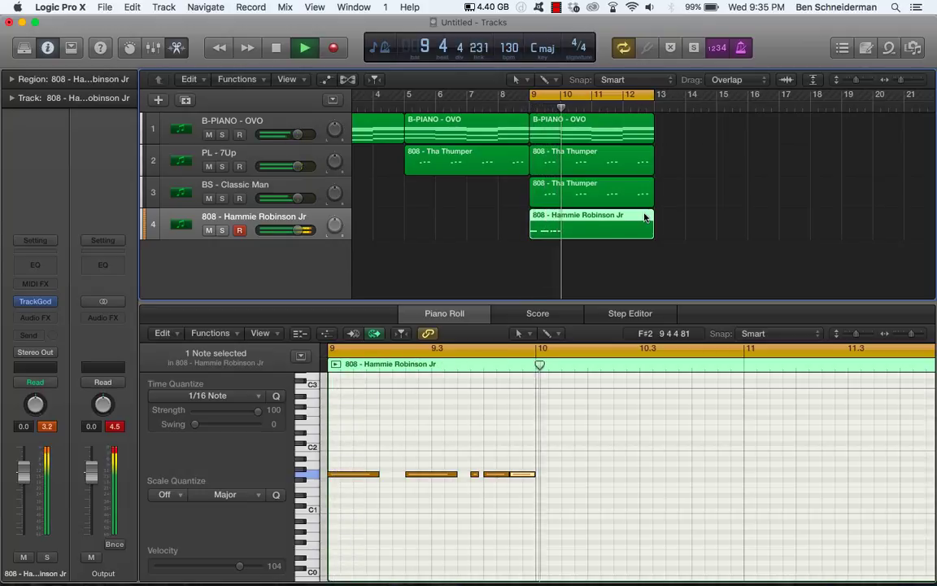
key("n")
key("n")
key("space")
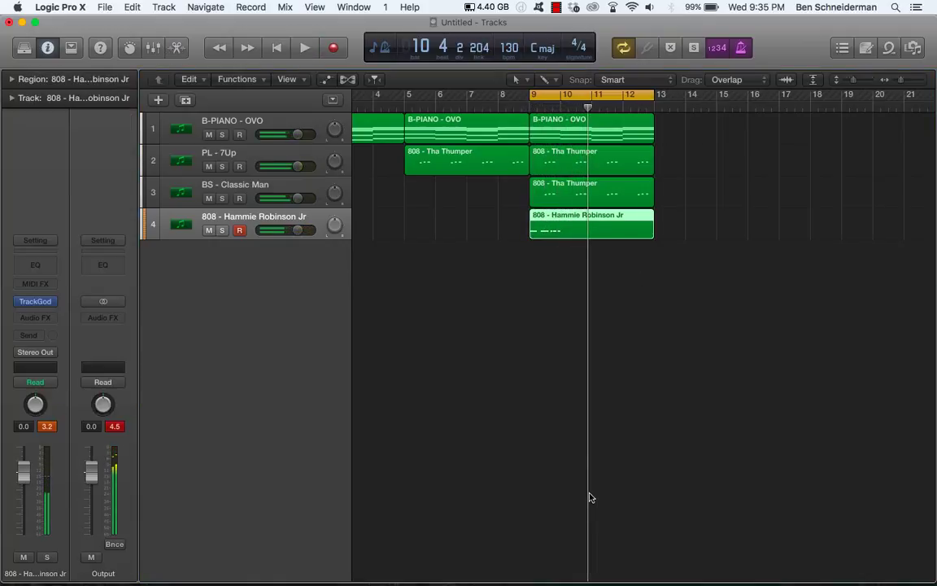
key("p")
key("space")
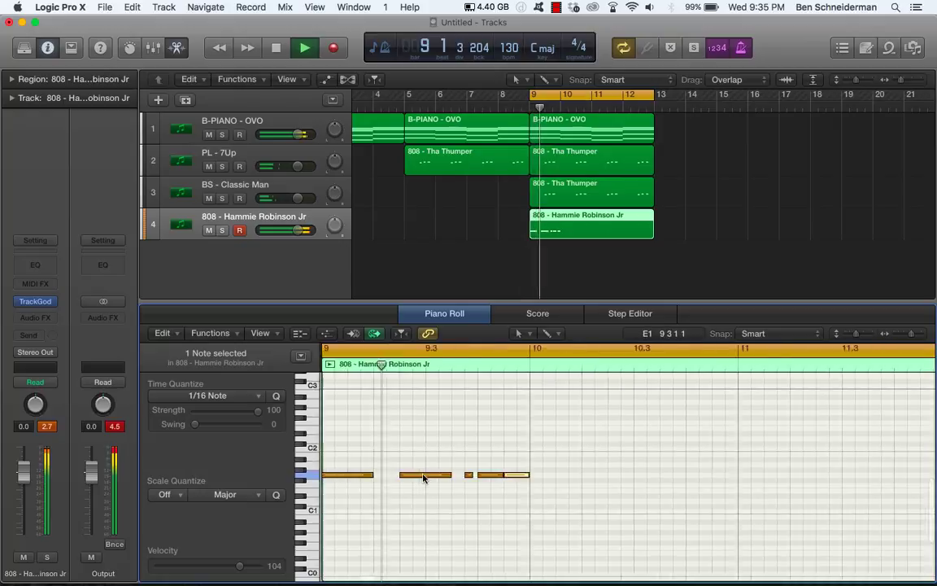
key("space")
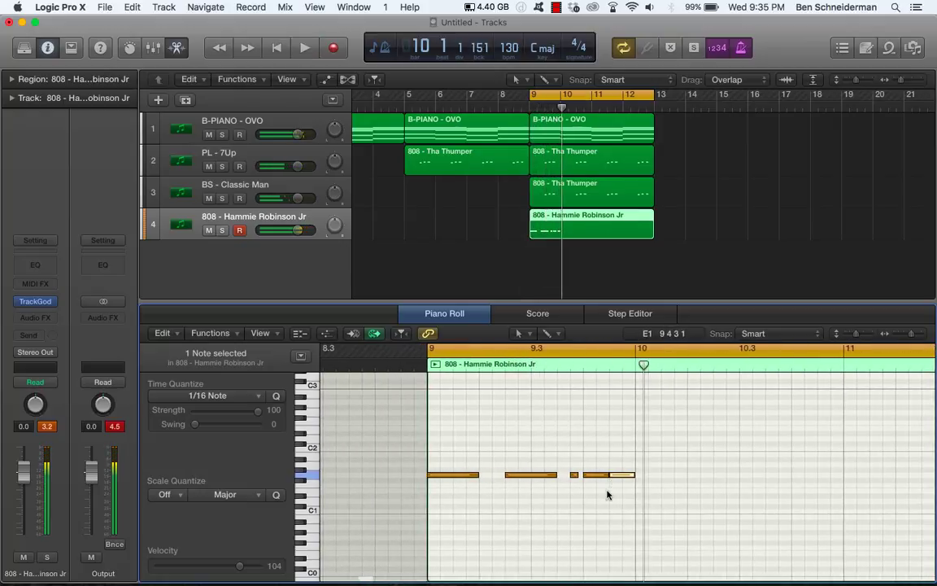
- Delete the five drawn 808 notes, and set up Musical Typing with the cycle range starting at bar 7
left_click_drag(456, 490, 624, 450)
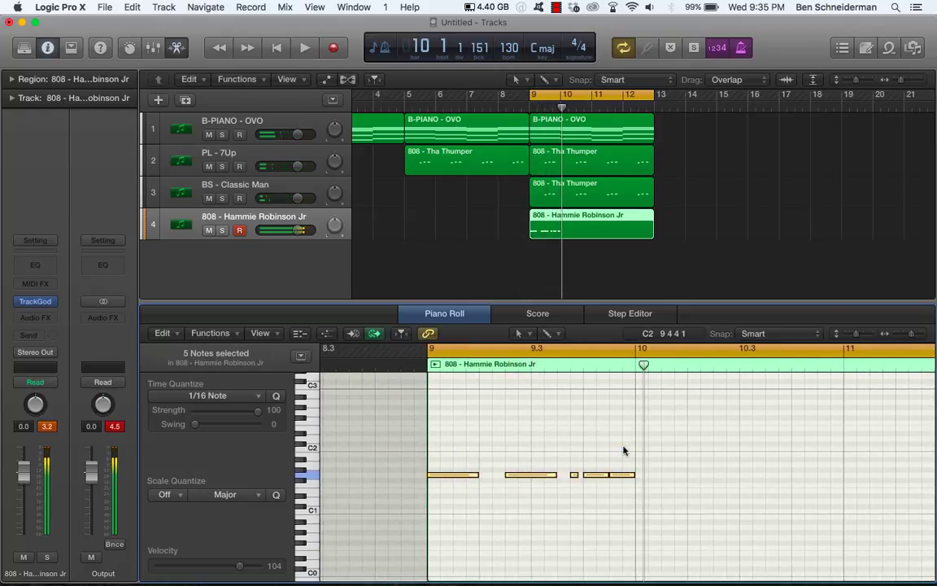
key("Delete")
key("super+k")
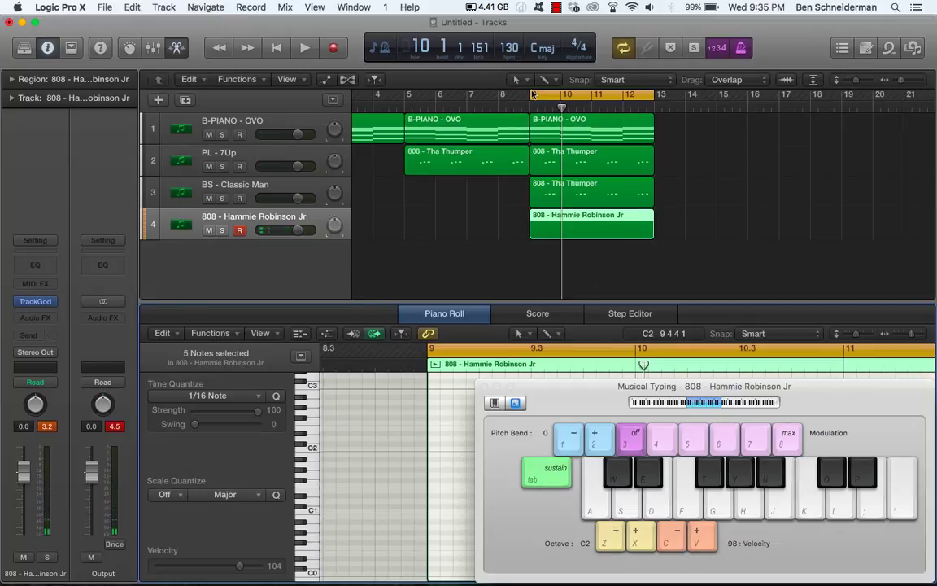
left_click_drag(530, 96, 470, 104)
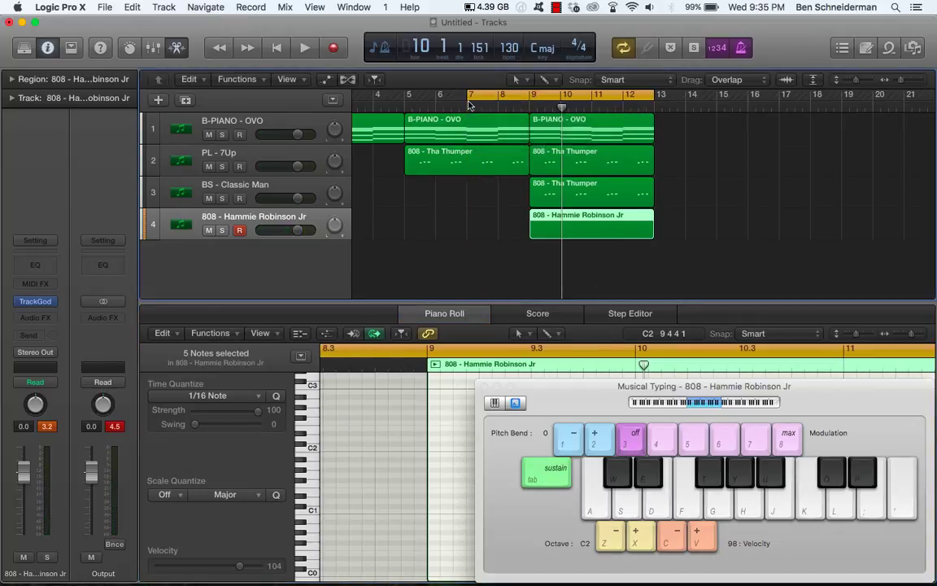
key("space")
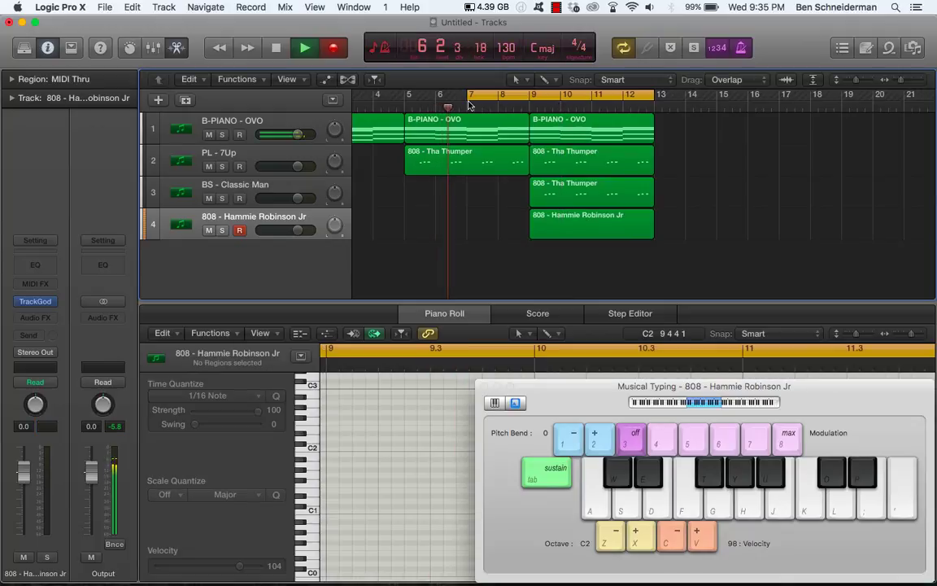
key("x")
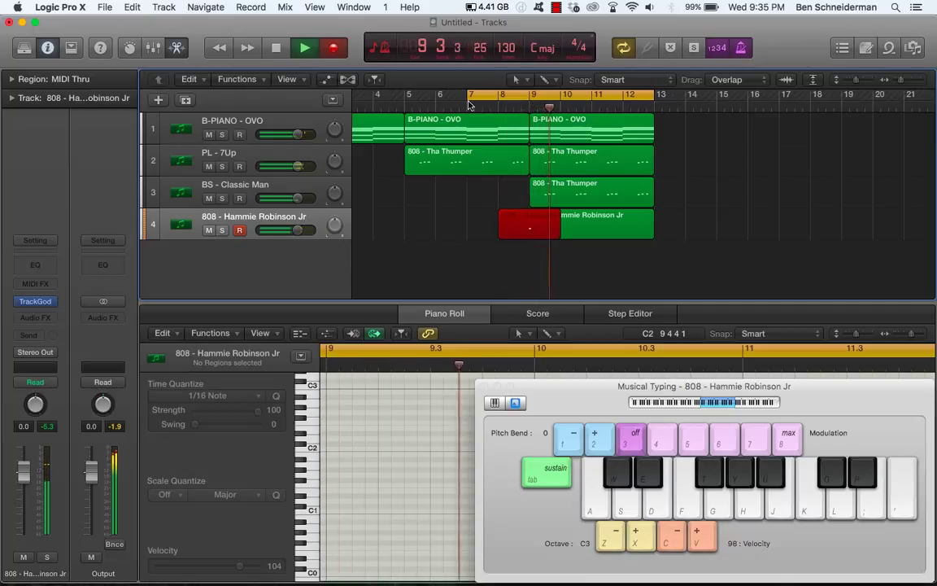
key("space")
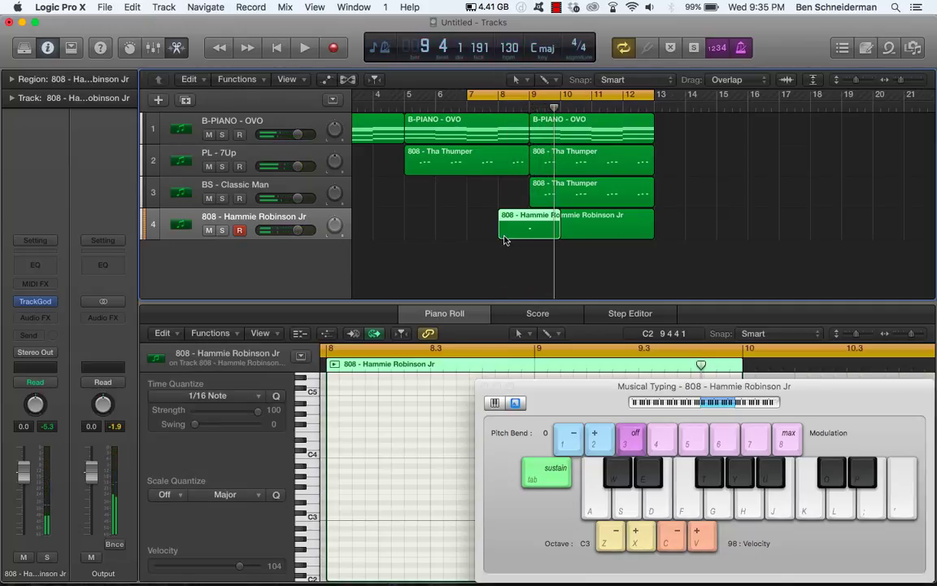
key("Delete")
- Lower the Musical Typing octave to C1 and audition the A1 note of the 808
left_click(528, 106)
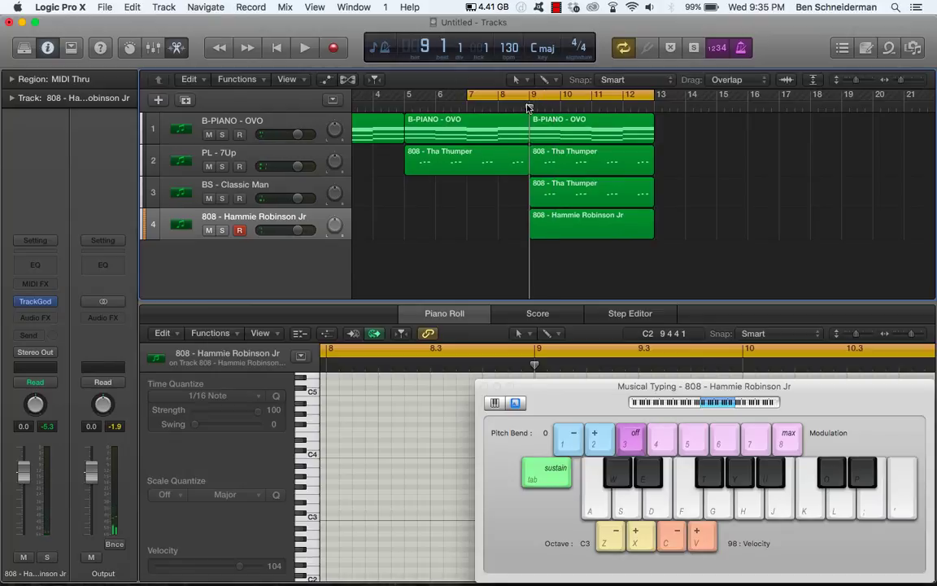
key("z")
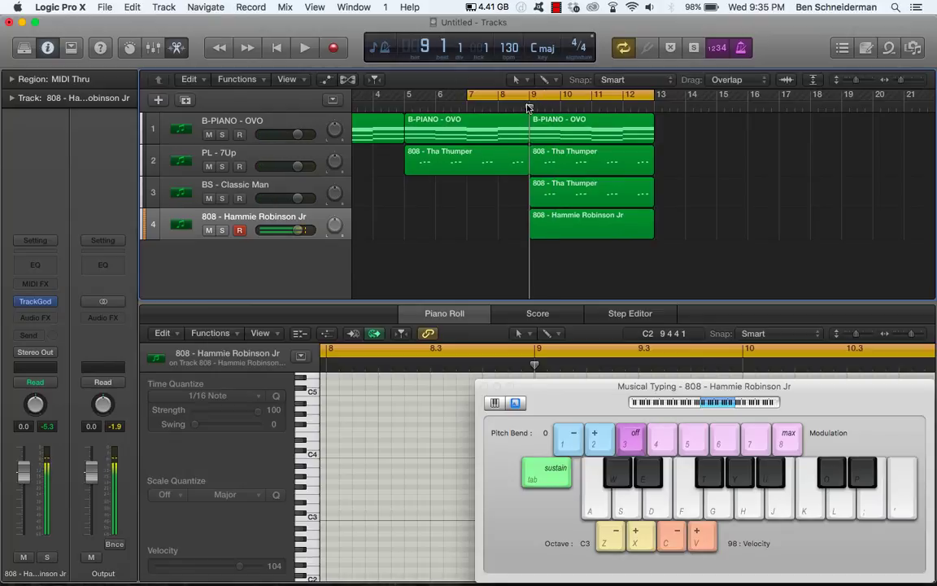
key("z")
key("h")
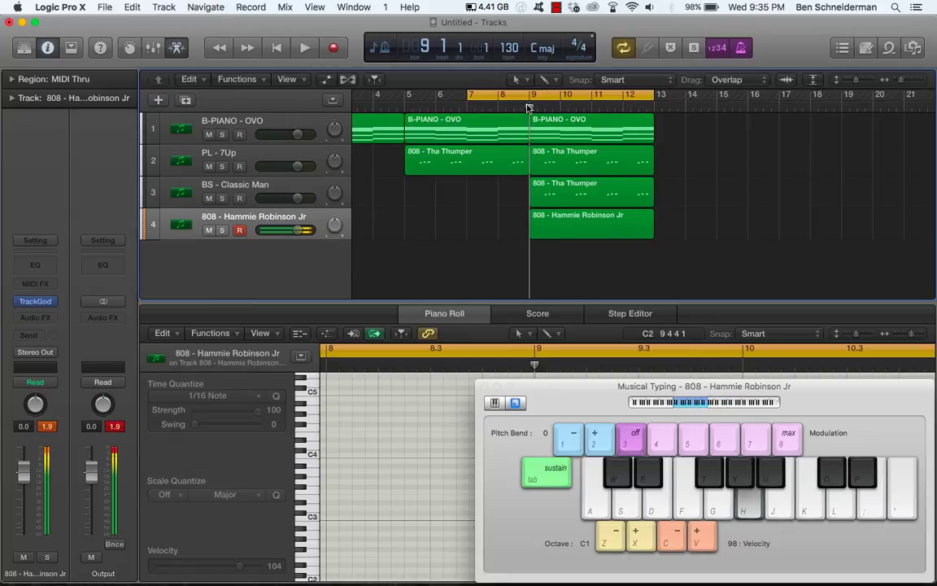
- Record a rhythm of repeated A1 notes on the 808 track from the bar 8 pickup to bar 13
key("r")
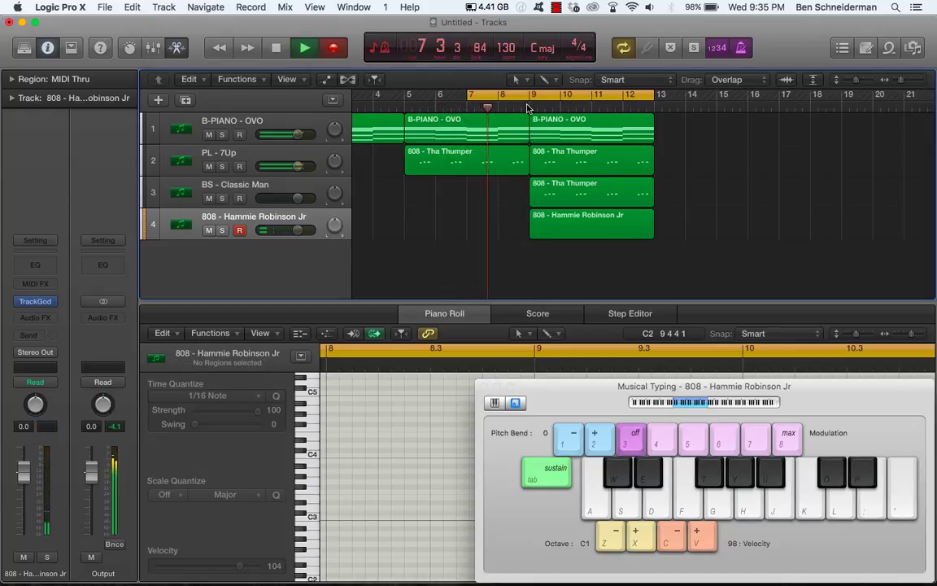
key("h")
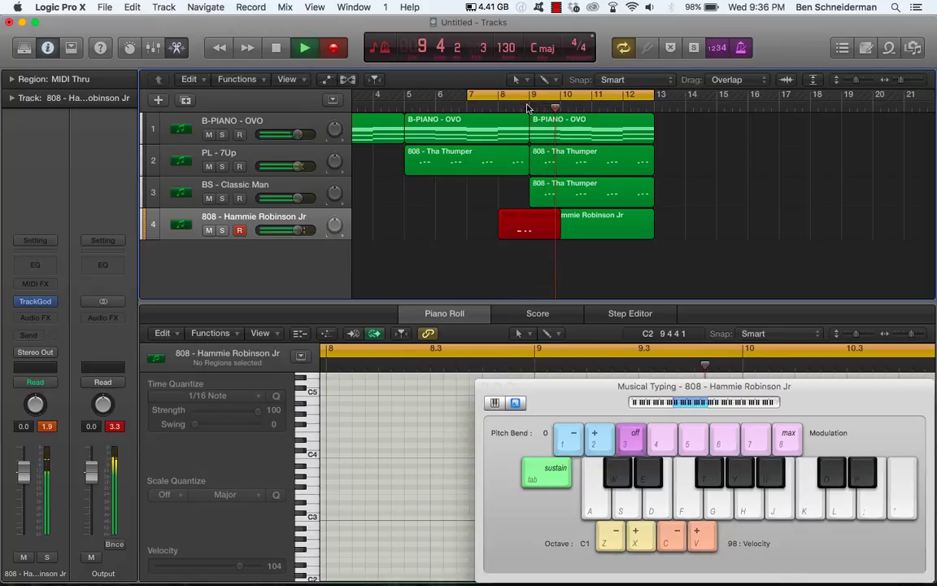
key("h")
key("h")
key("h")
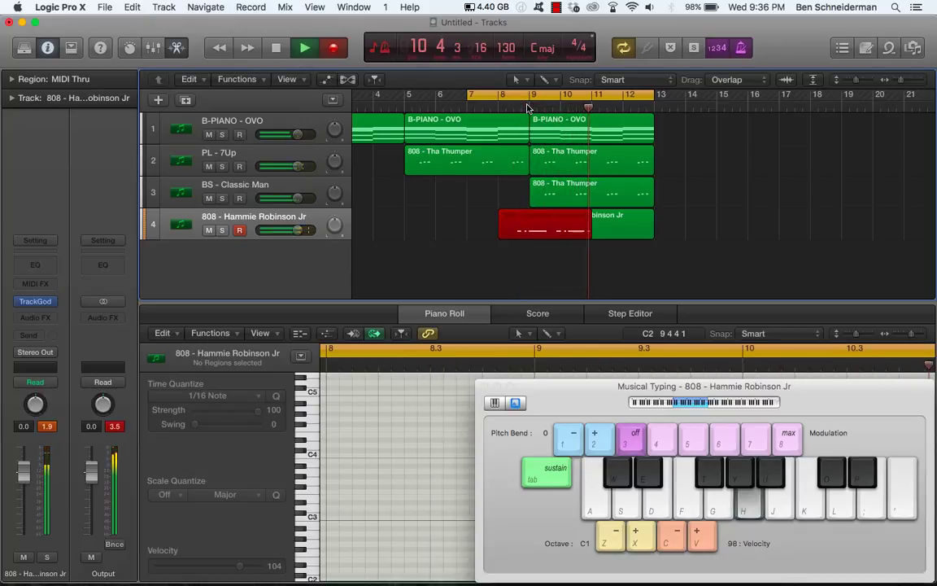
key("h")
key("h")
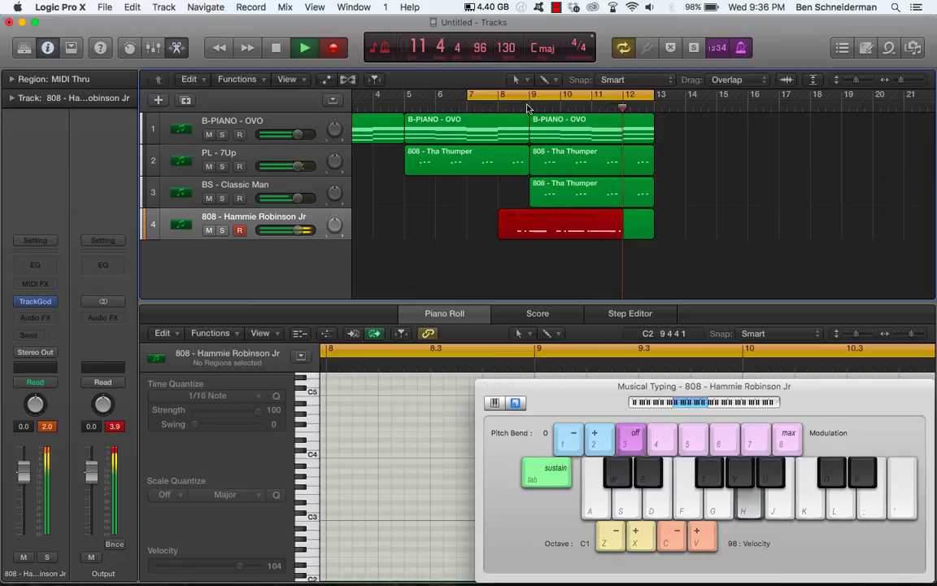
key("space")
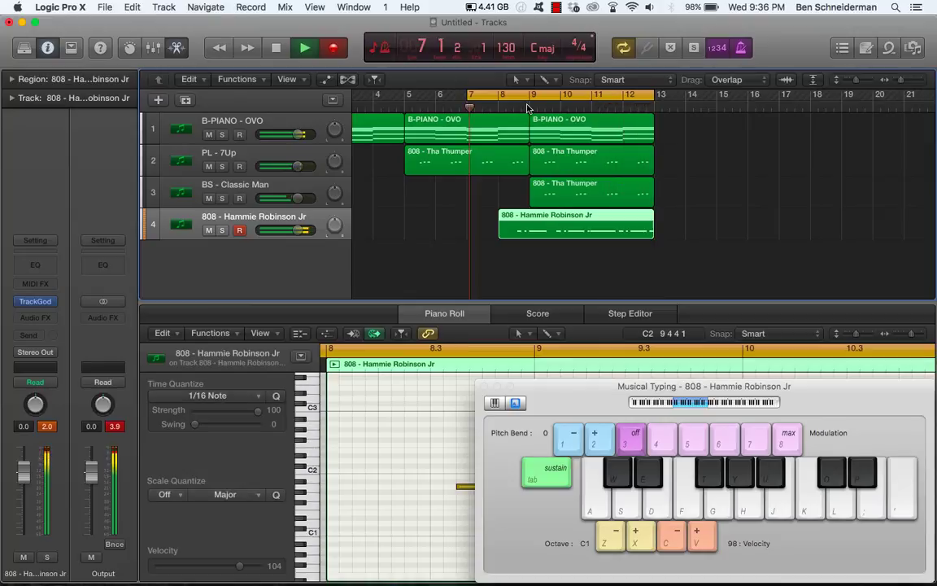
- Close Musical Typing and raise the two pickup notes in bar 8 of the 808 region by one octave
double_click(516, 234)
left_click(485, 388)
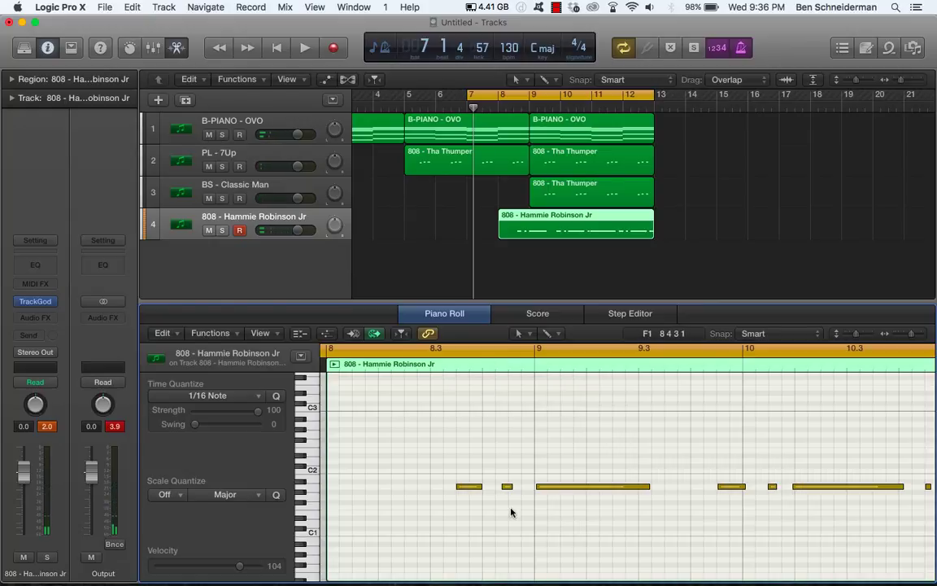
left_click_drag(511, 513, 444, 483)
key("alt+shift+Up")
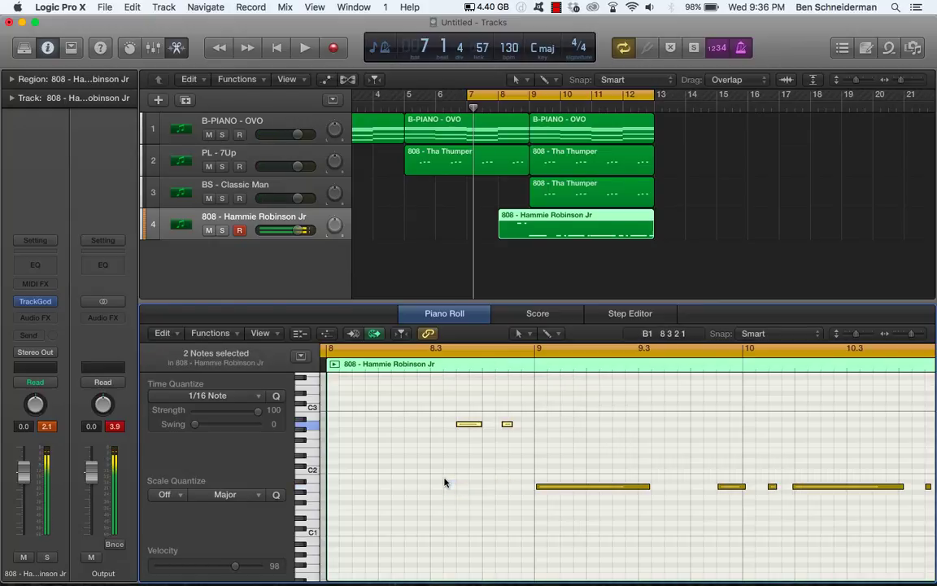
- Quantize all notes of the 808 region to 1/16 notes, and undo the legato extension applied to them
left_click(462, 477)
key("super+a")
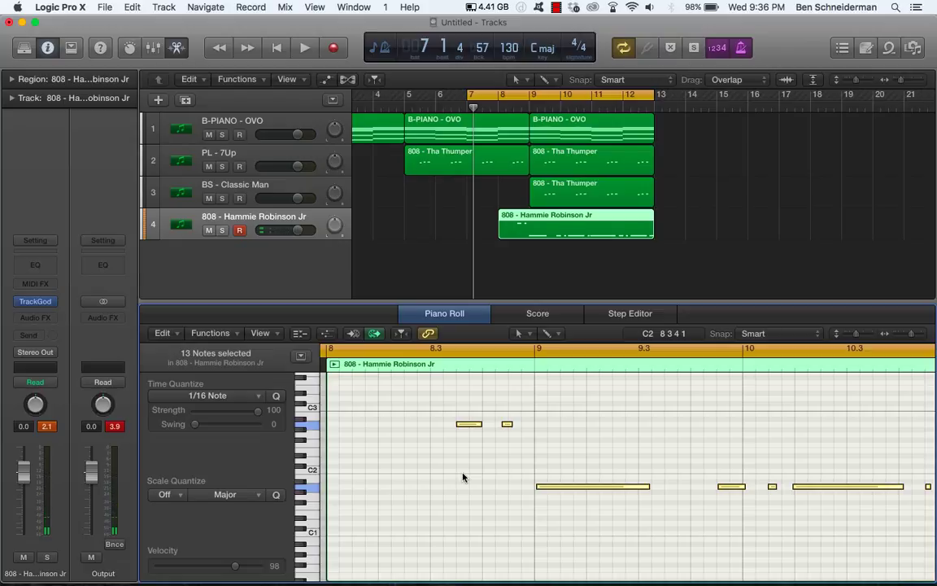
key("shift+backslash")
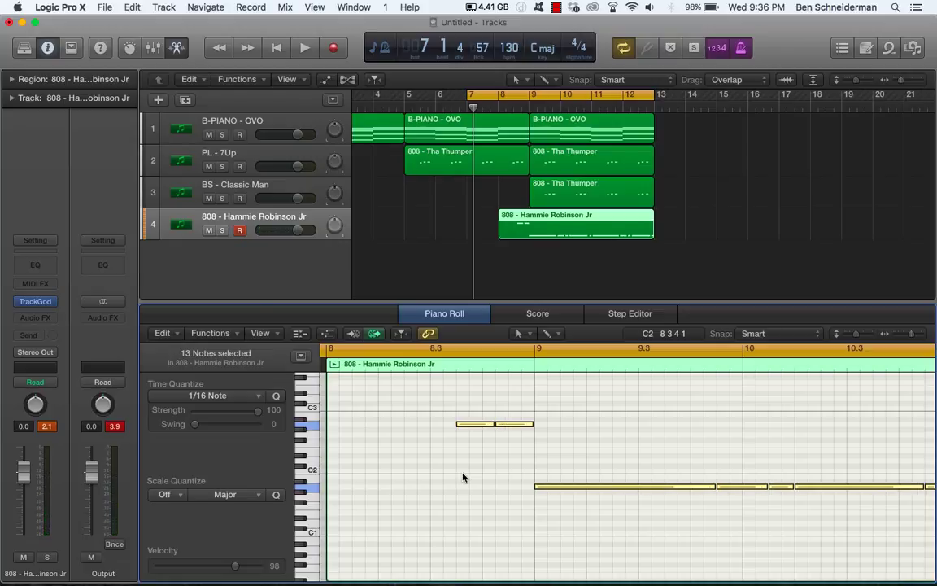
key("super+z")
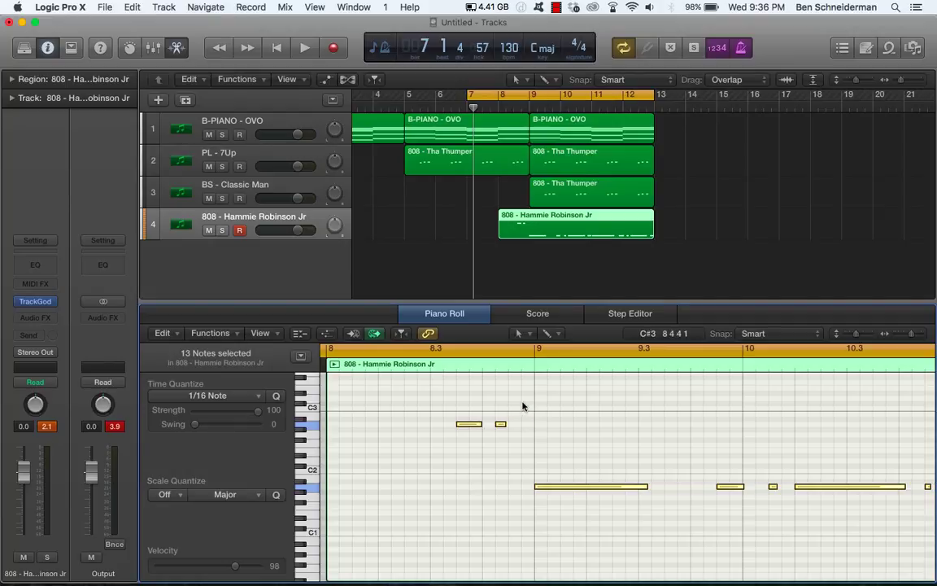
- Try the first pickup note in bar 8 of the 808 one octave higher, at A3, and play it back
left_click(466, 425)
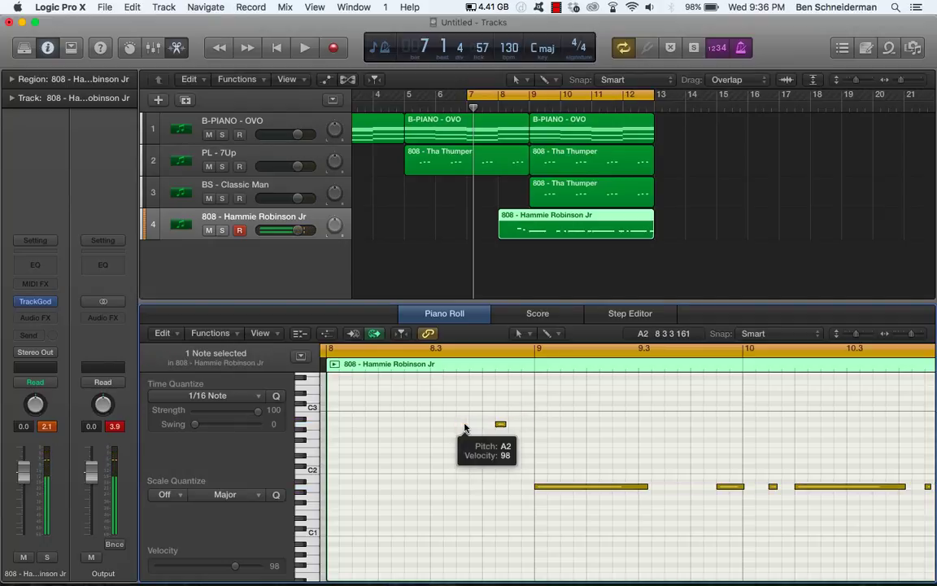
key("alt+shift+Up")
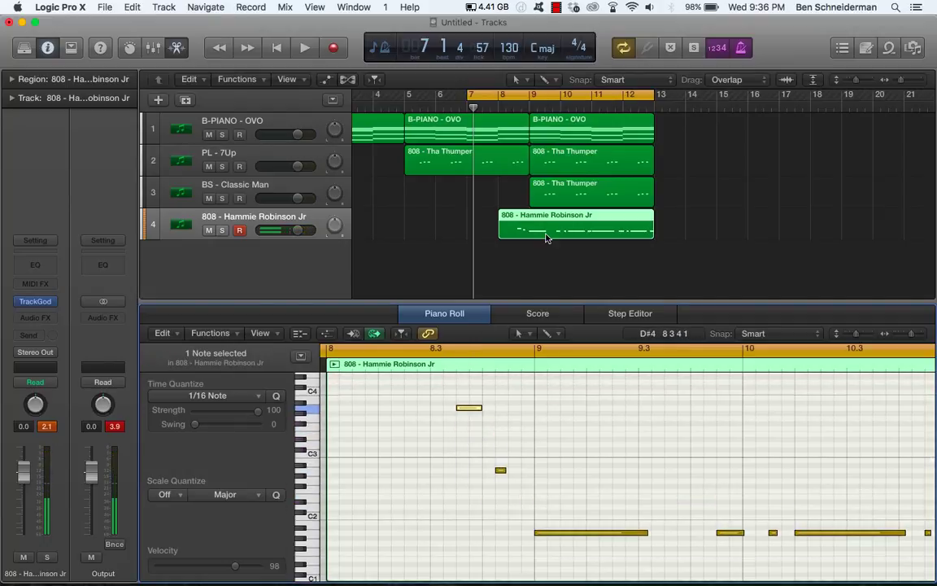
key("space")
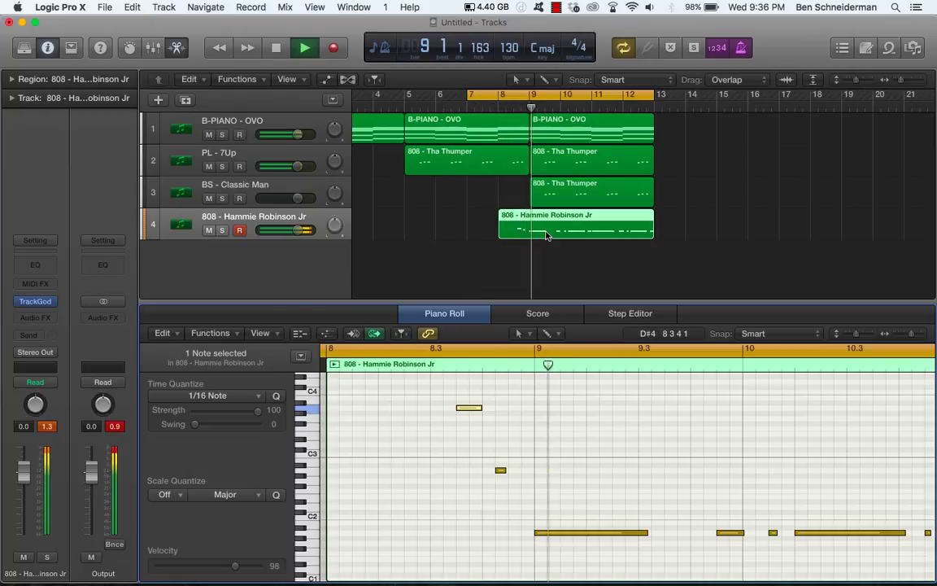
key("space")
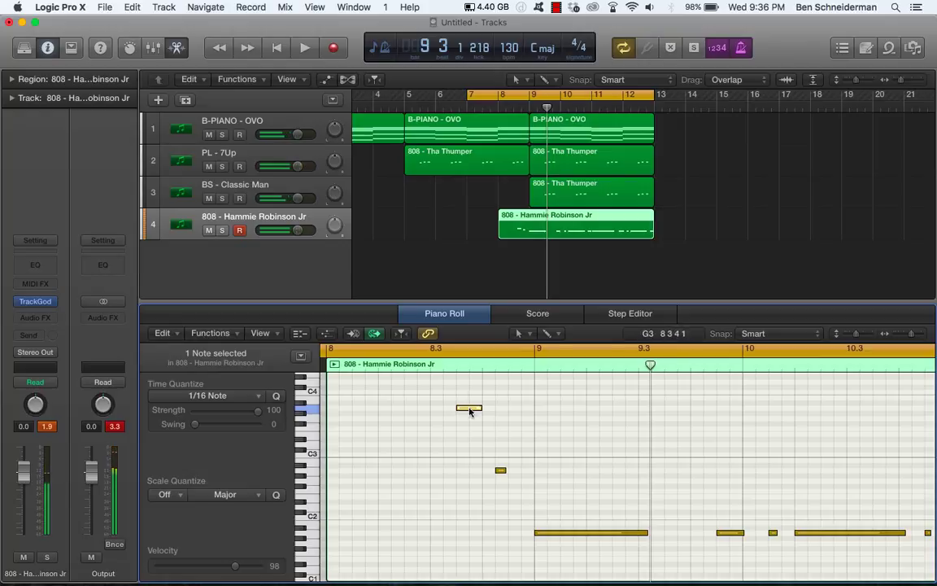
- Extend the two 808 pickup notes so they connect without gaps up to bar 9, and play the result
left_click_drag(465, 381, 512, 483)
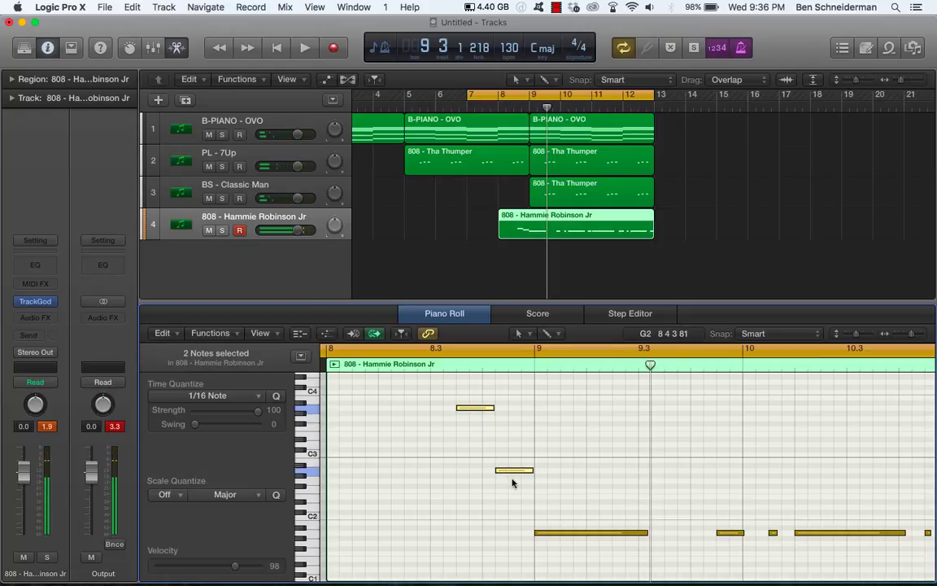
key("space")
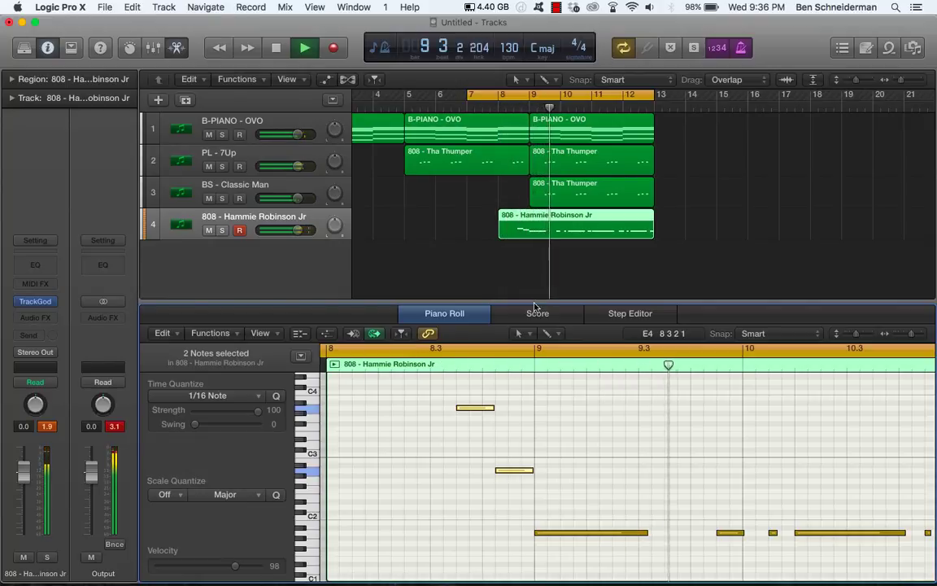
key("space")
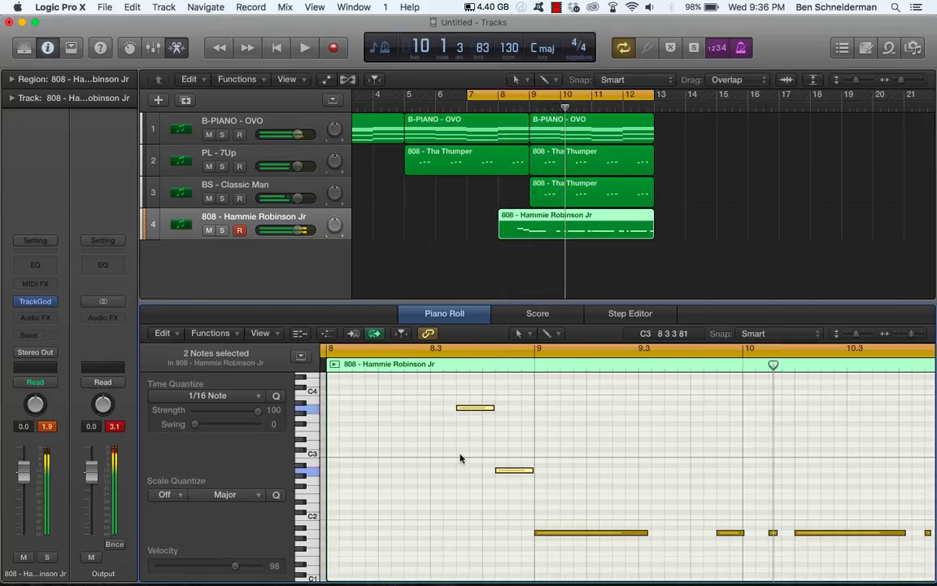
- Turn on legato in the 808 track's TrackGod instrument during playback and set the glide time to 54.44 ms
left_click(37, 318)
left_click(45, 297)
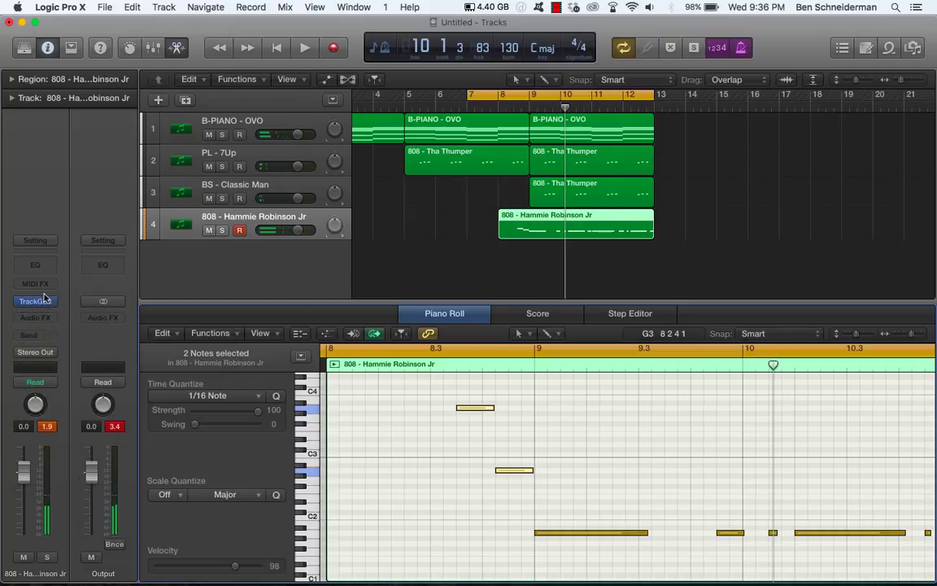
left_click(36, 303)
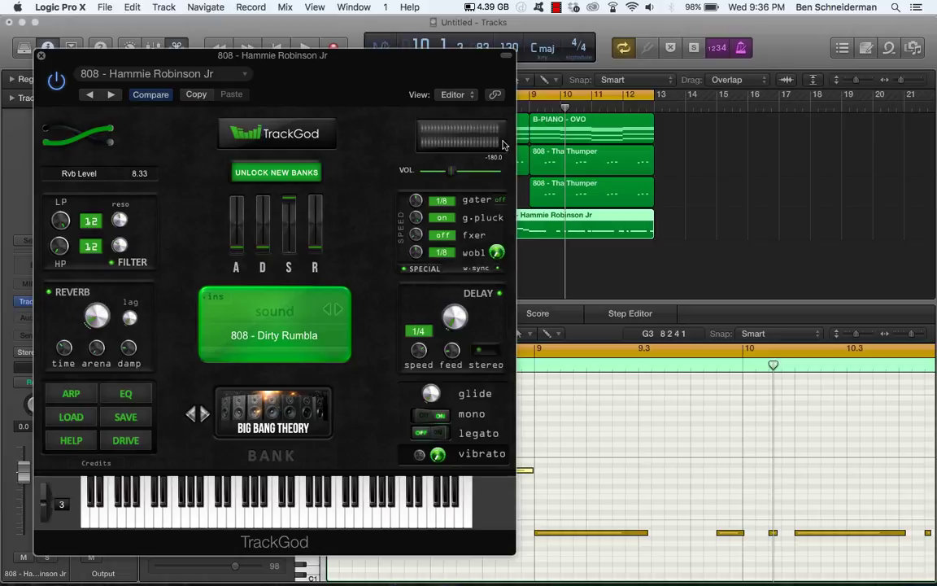
key("space")
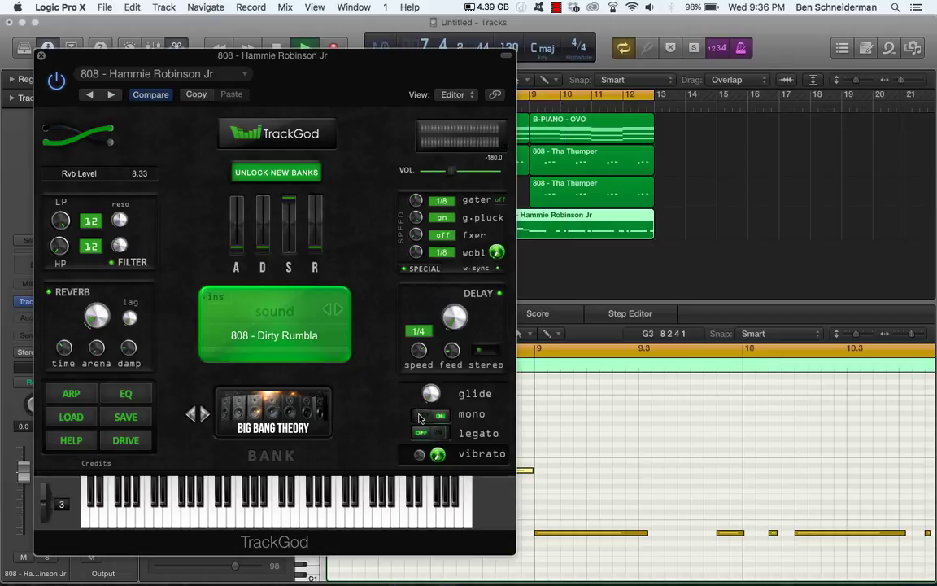
left_click(441, 435)
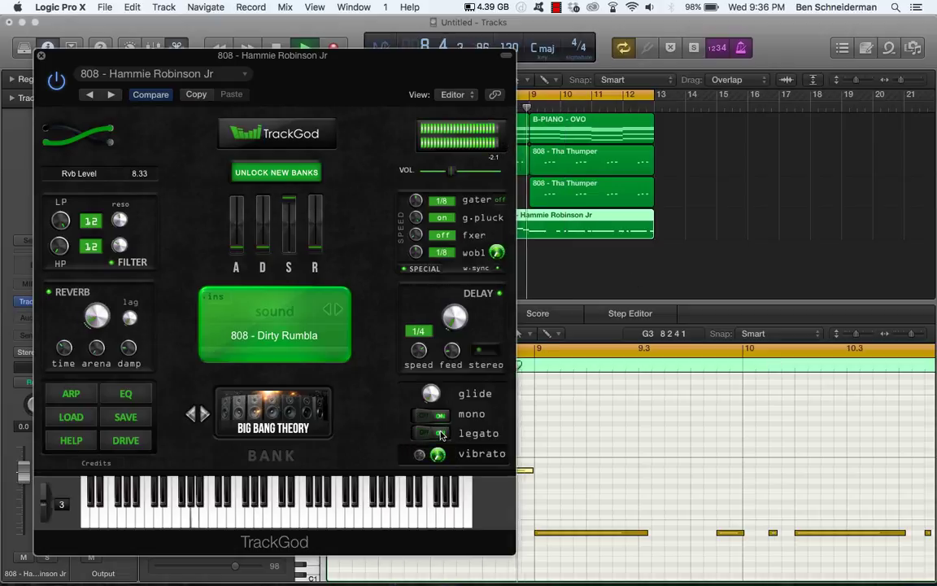
left_click(432, 389)
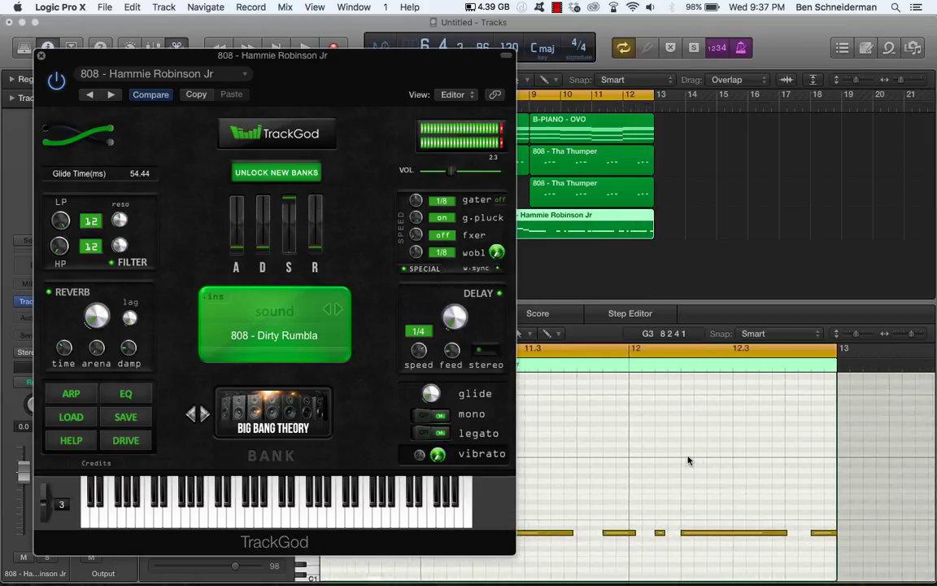
- Raise the short 808 note near the start of bar 12 by one octave to A2
left_click(683, 533)
left_click(683, 534)
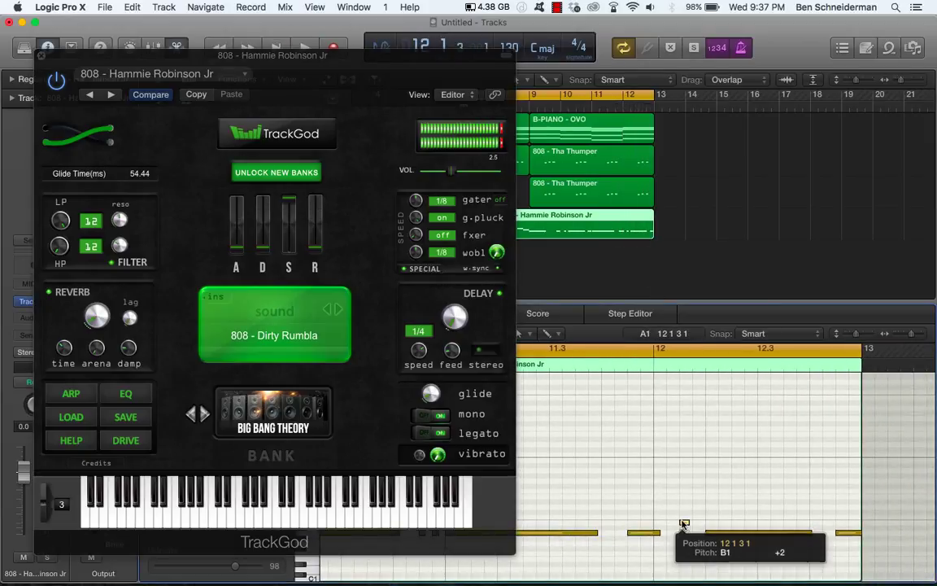
key("alt+shift+Up")
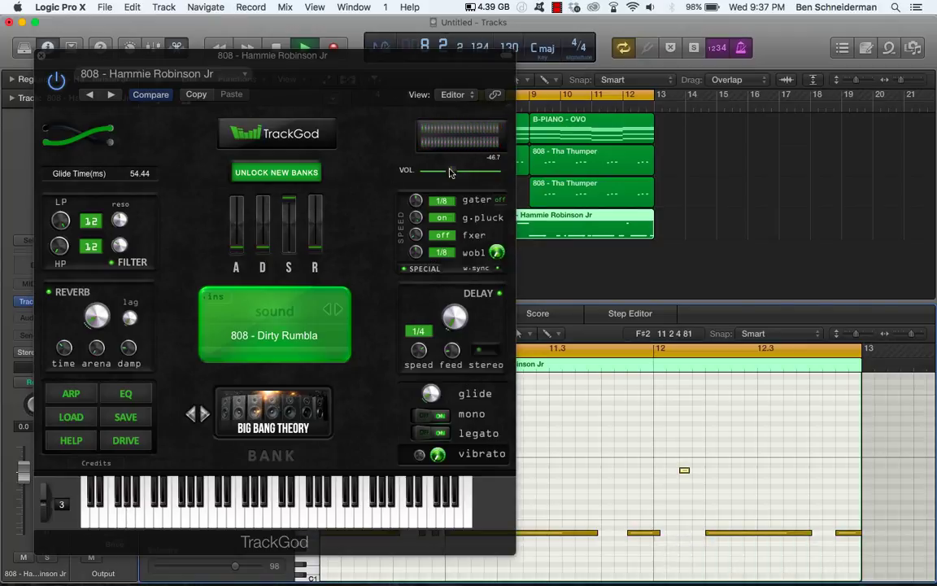
- Set the 808's TrackGod volume to 55.56 and low-pass filter resonance to 60, close the instrument and stop playback
mouse_move(456, 175)
left_mouse_down()
mouse_move(495, 174)
mouse_move(464, 172)
left_mouse_up()
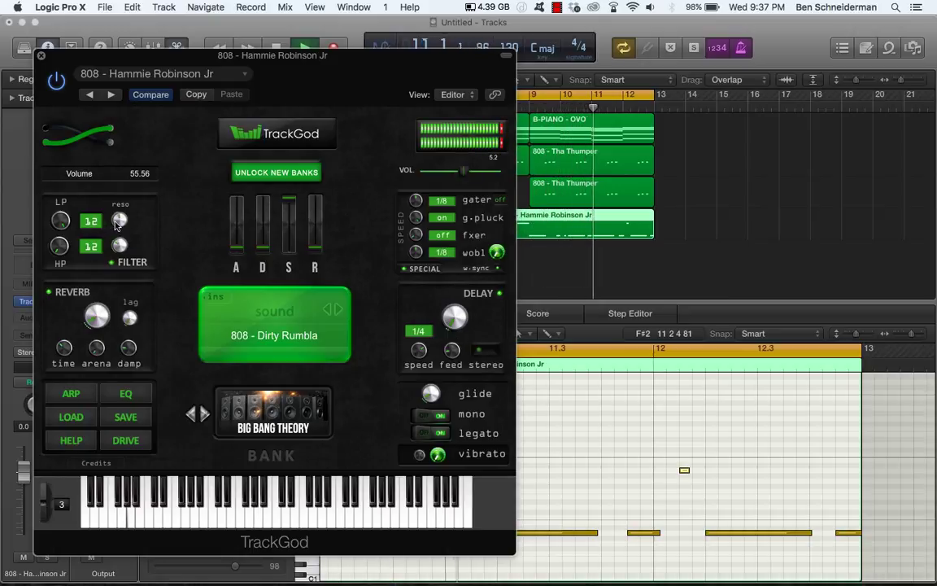
left_click_drag(119, 222, 118, 220)
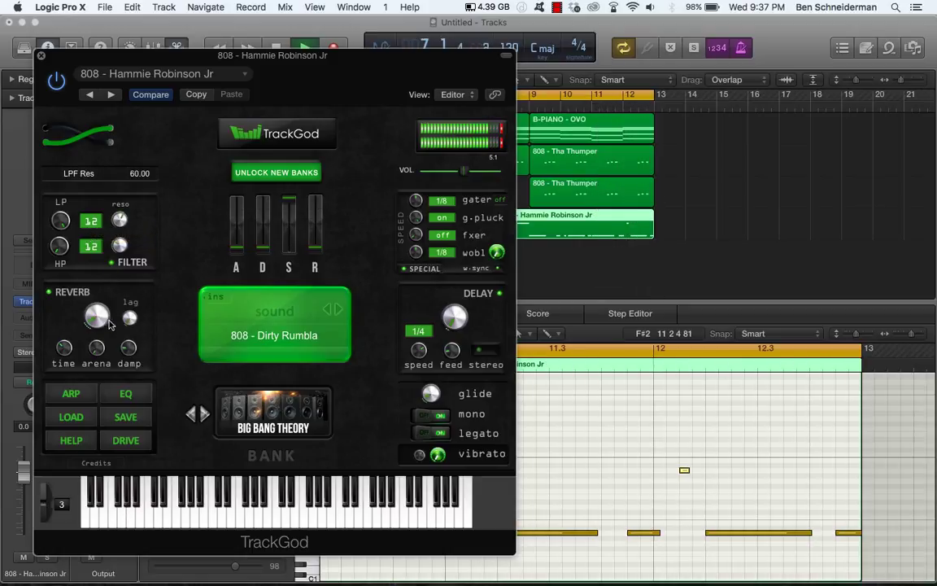
left_click(40, 54)
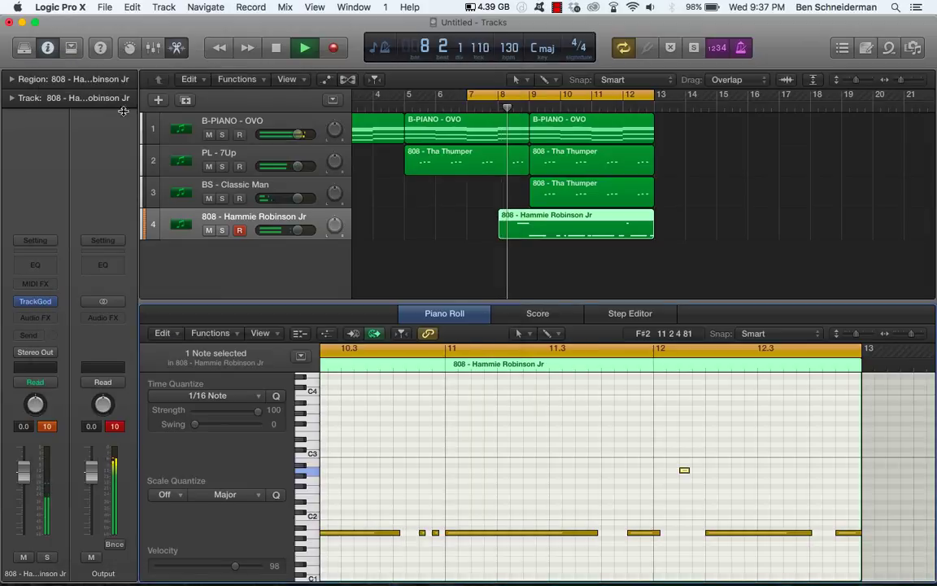
key("space")
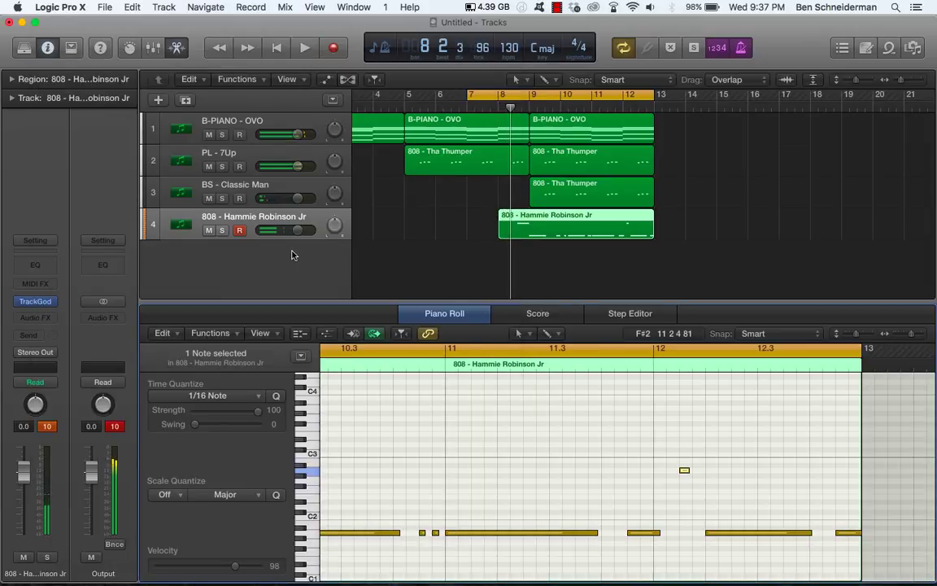
- Add a Channel EQ to the 808 track at its factory default settings and close its window
left_click(37, 263)
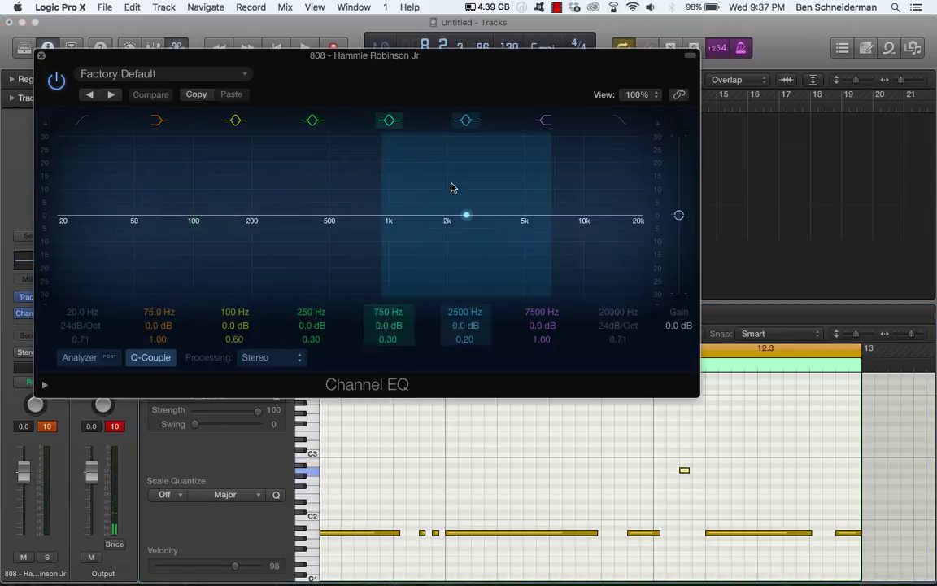
left_click(40, 57)
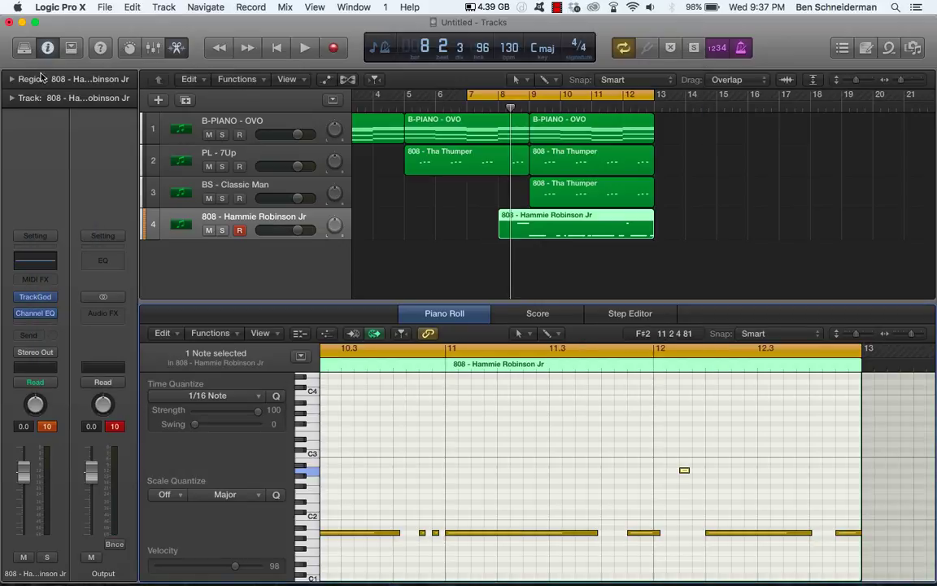
left_click(38, 316)
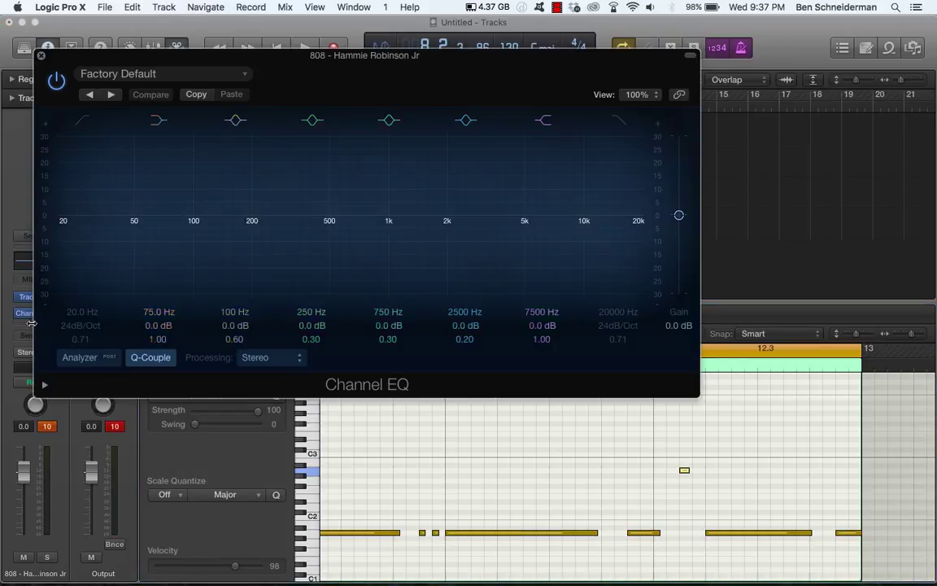
left_click(41, 59)
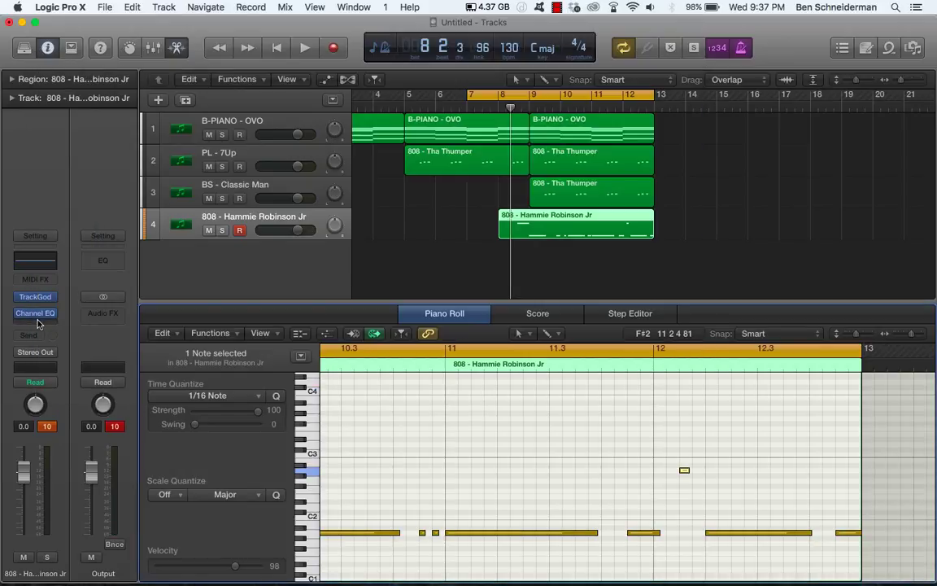
- Add a stereo Bitcrusher to the 808 track with 0 dB drive, 6-bit resolution and 8x downsampling
left_click(38, 323)
mouse_move(43, 360)
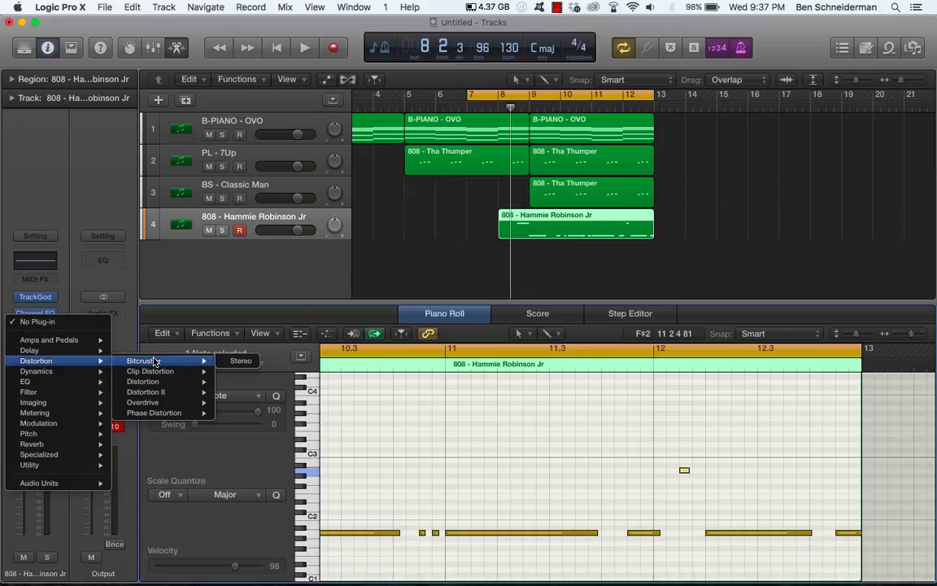
left_click(236, 361)
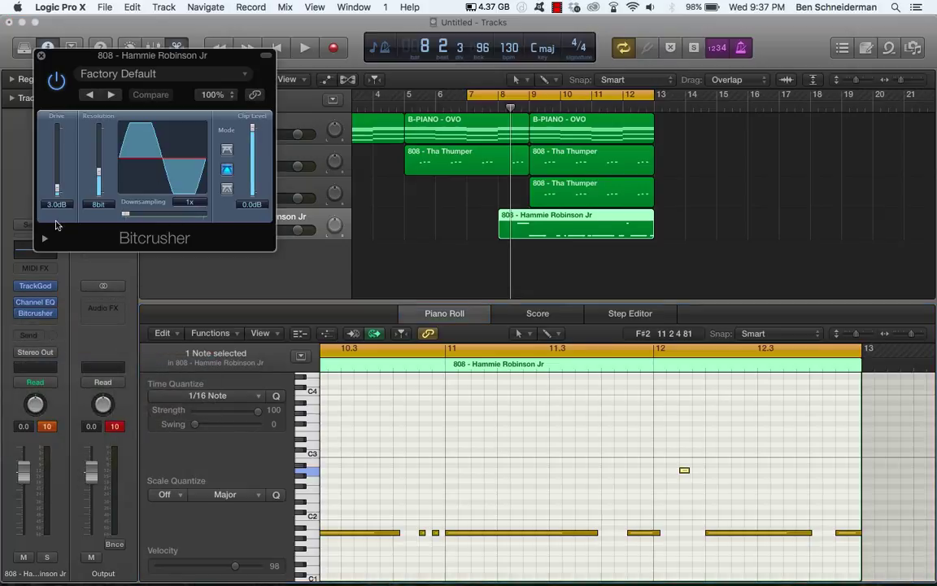
left_click_drag(57, 188, 59, 209)
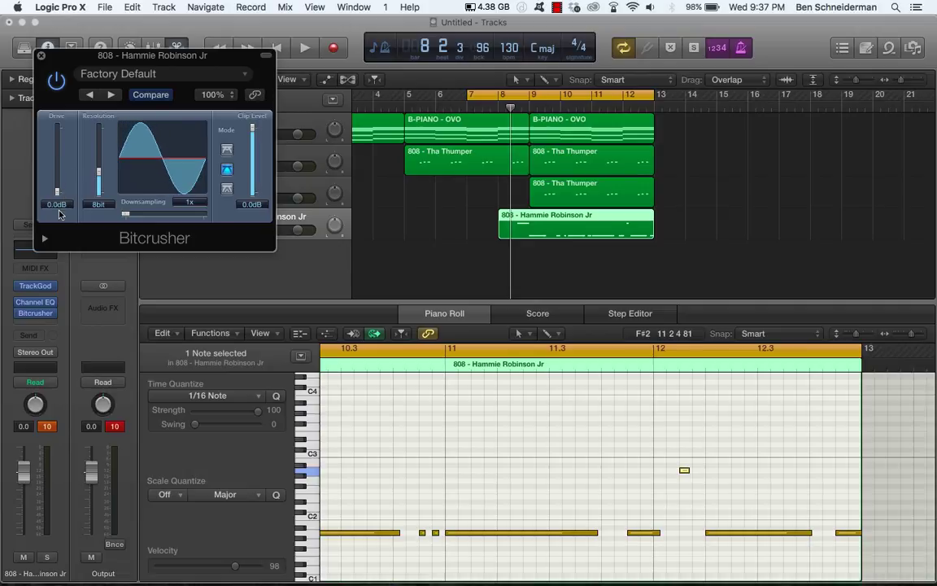
left_click_drag(99, 172, 100, 184)
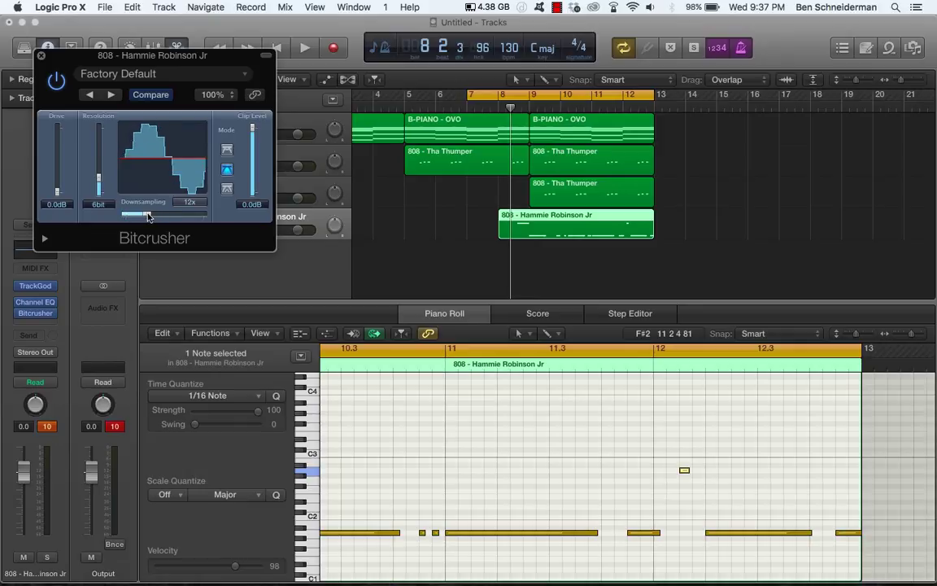
left_click_drag(145, 217, 140, 217)
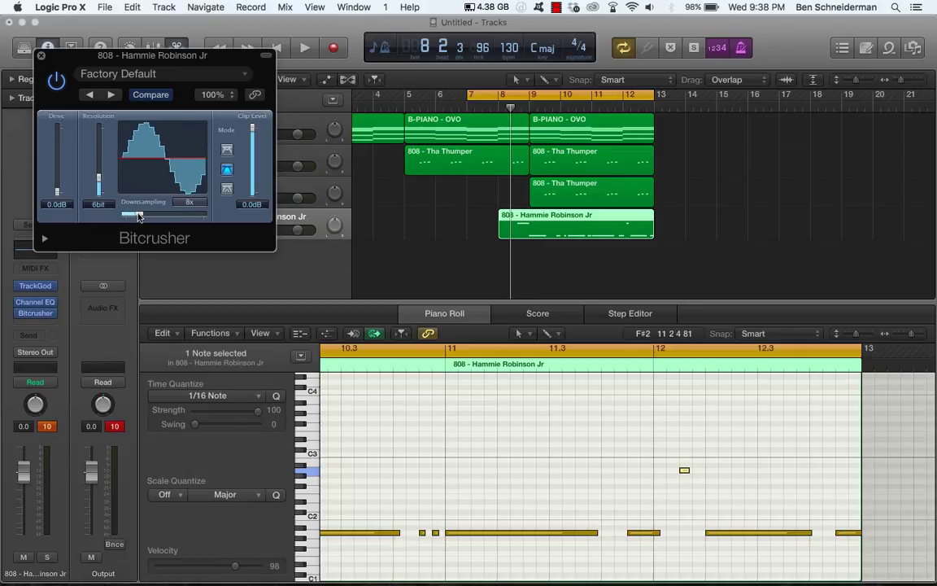
- During playback, set the Bitcrusher to 12 dB drive, 1x downsampling and 8-bit resolution, and close its window
key("space")
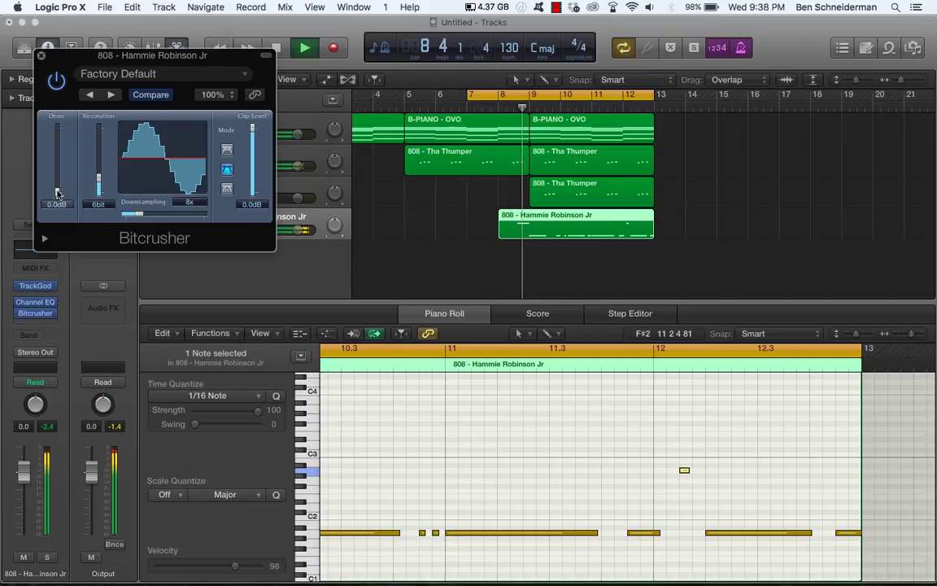
left_click_drag(57, 192, 57, 178)
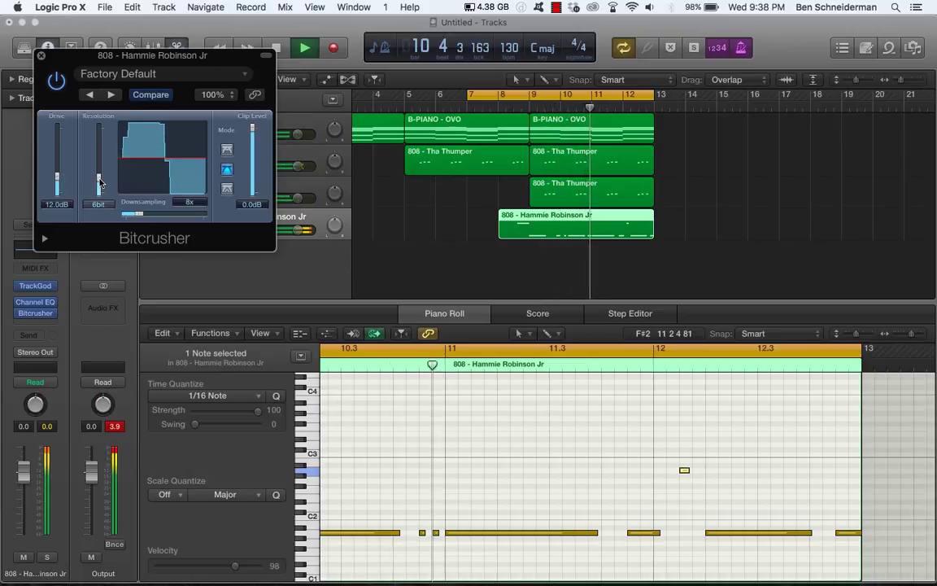
left_click_drag(133, 214, 114, 215)
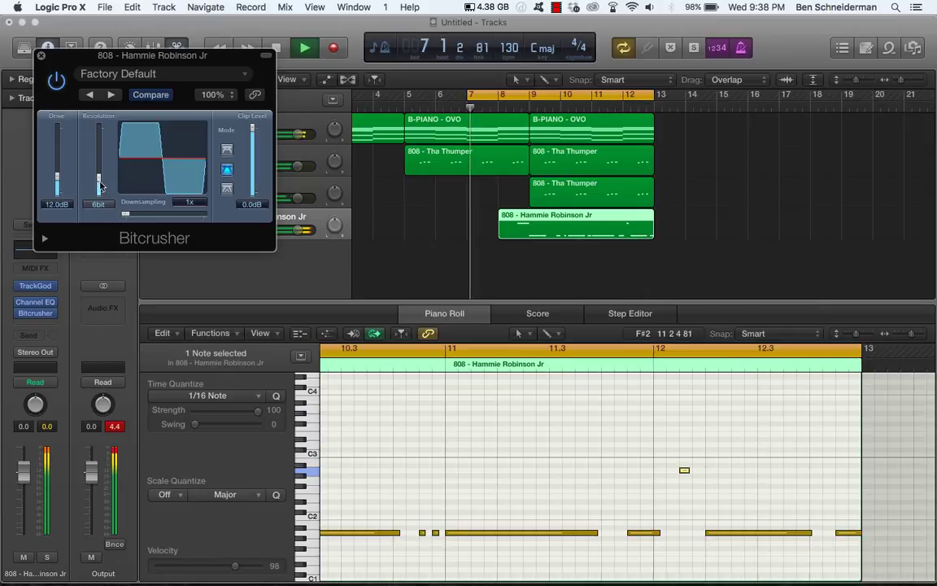
left_click_drag(98, 181, 98, 176)
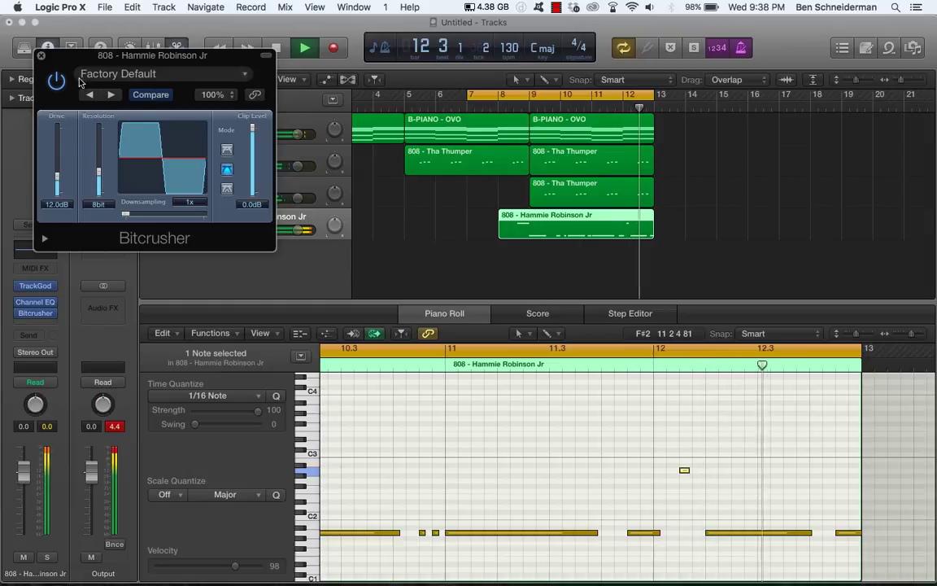
left_click(40, 56)
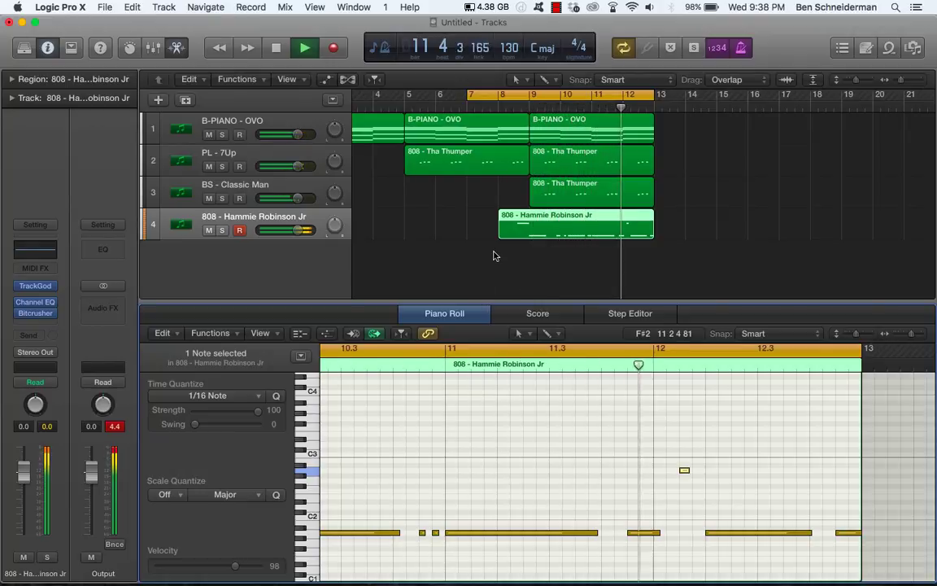
- Add an empty software instrument track below the 808 track, lower the 808 track's volume, and stop playback
double_click(245, 256)
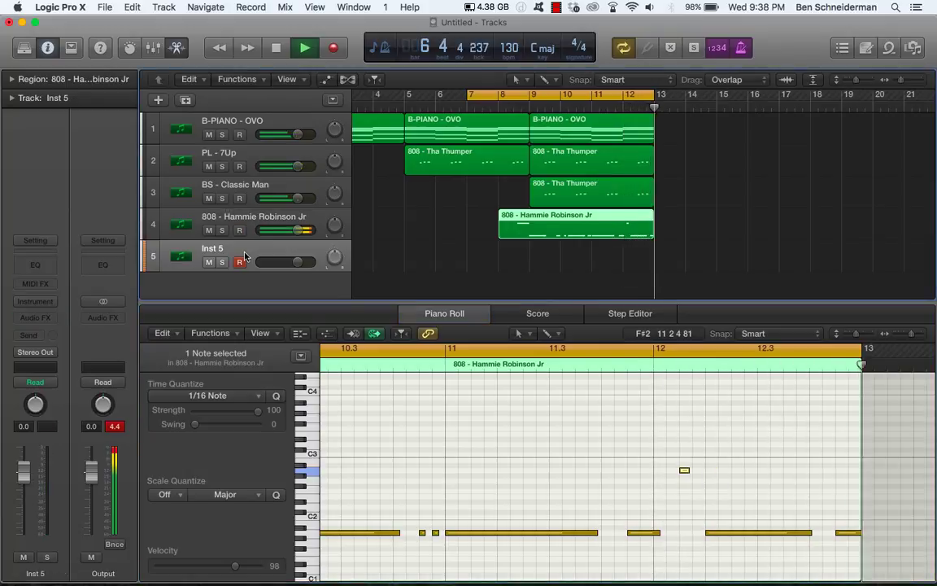
left_click_drag(290, 231, 255, 234)
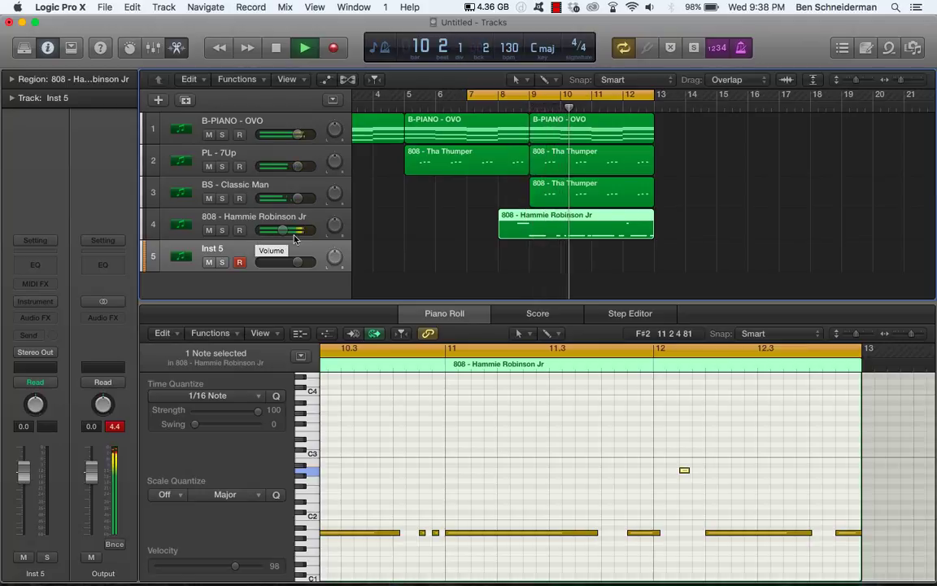
key("space")
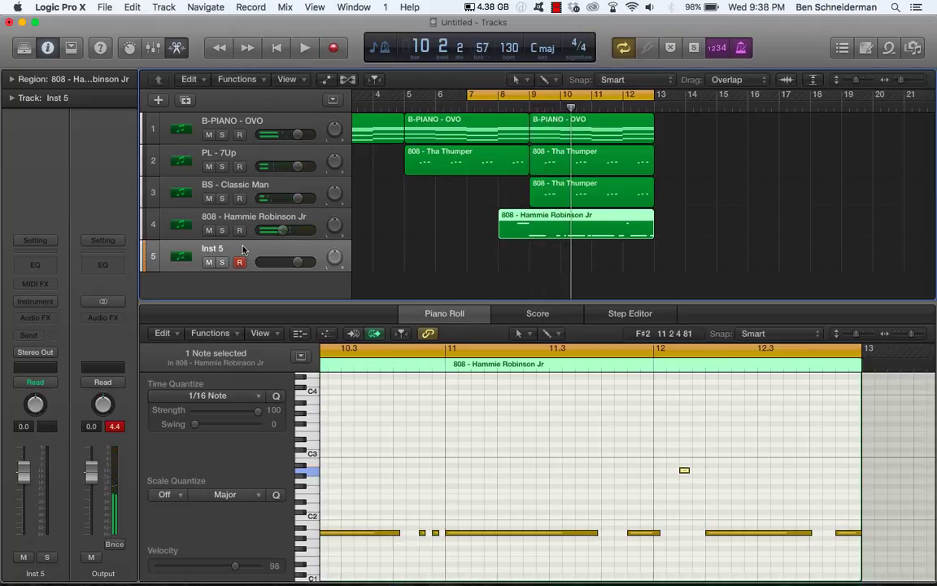
- Load the stereo TrackGod instrument on the new fifth track and switch it to the New Rulez bank
left_click(35, 301)
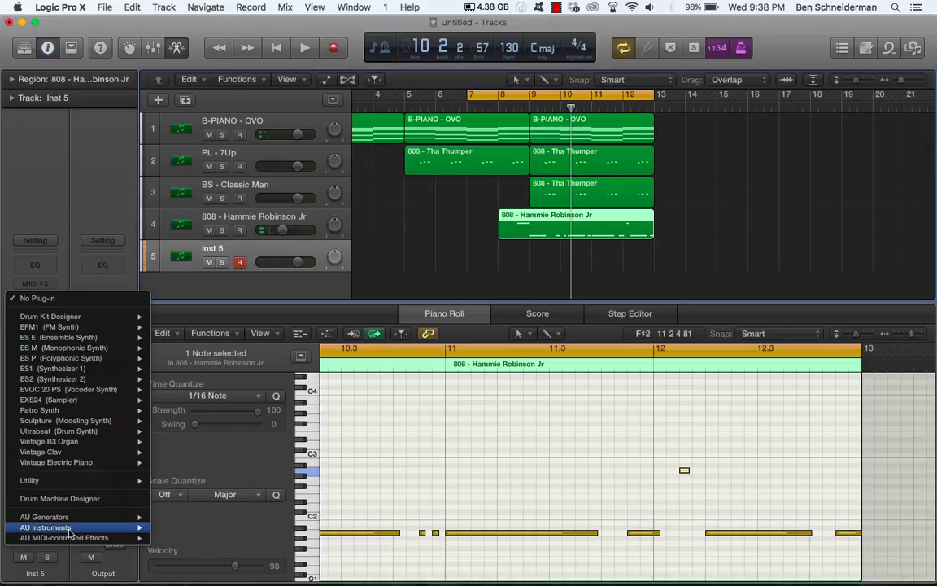
mouse_move(66, 527)
mouse_move(236, 572)
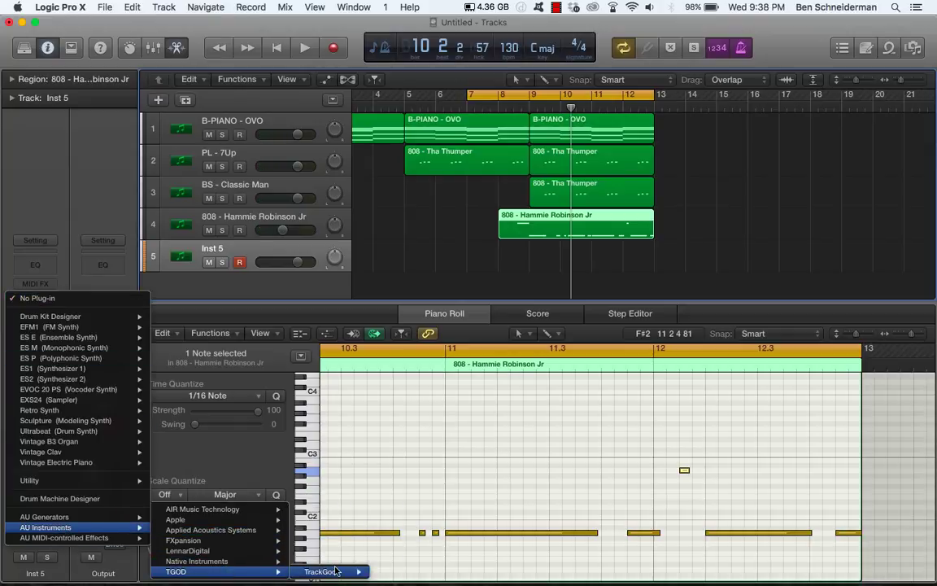
mouse_move(341, 572)
left_click(394, 571)
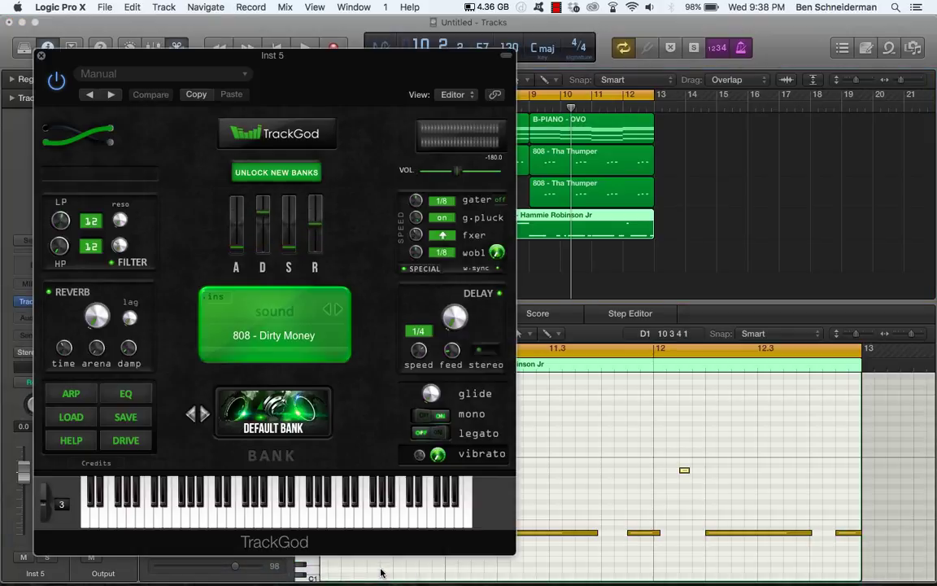
left_click(244, 319)
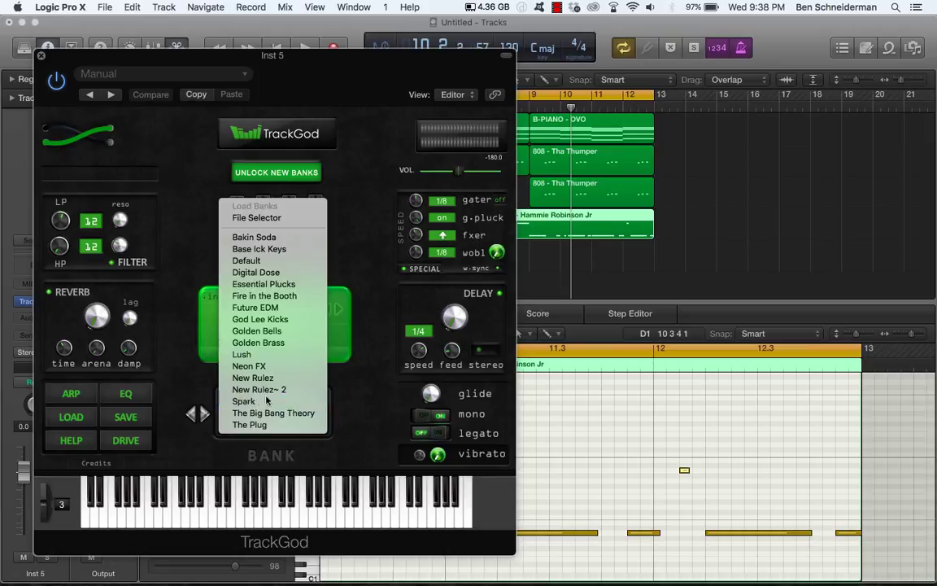
left_click(252, 378)
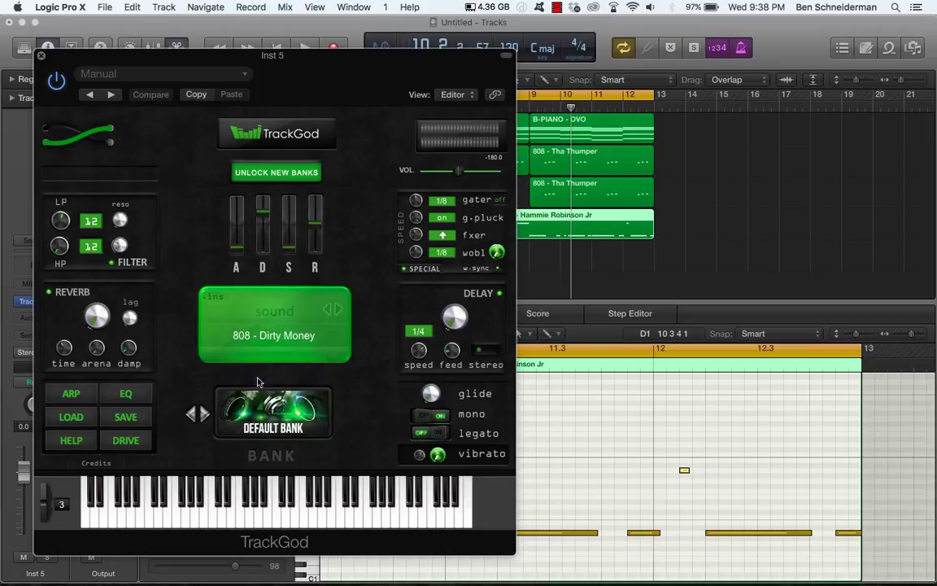
- Choose the K - Thumpa kick sound from the New Rulez bank
left_click(291, 337)
scroll(309, 489, "down", 10)
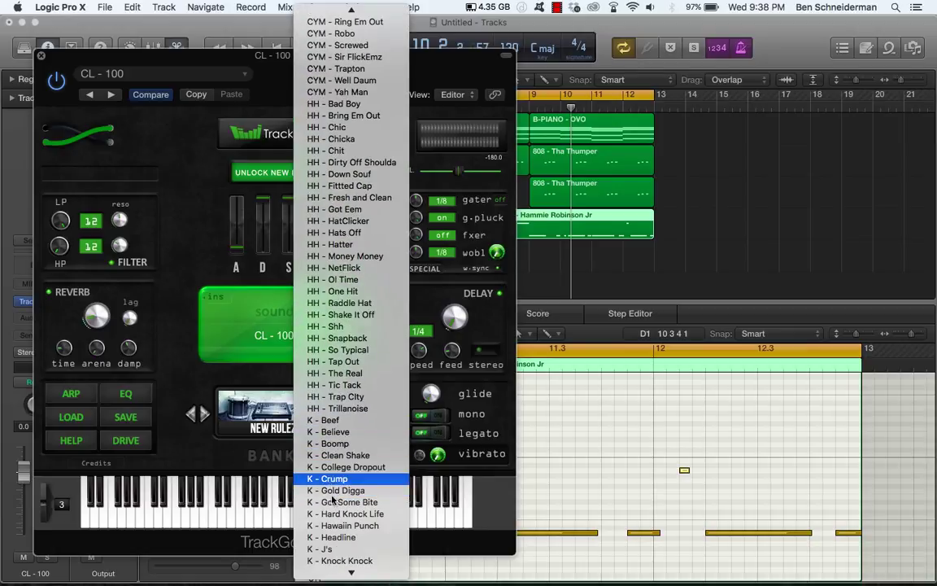
scroll(334, 484, "down", 5)
left_click(334, 502)
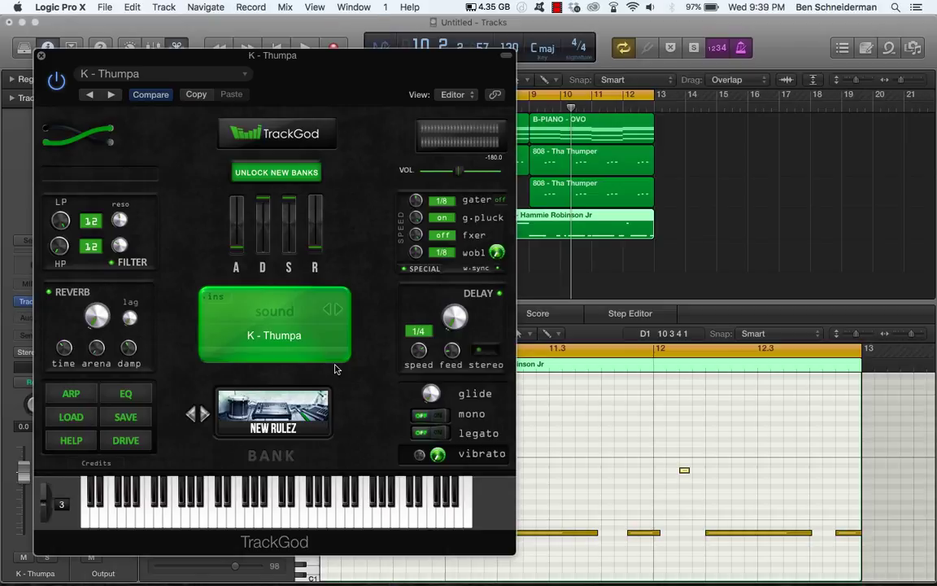
- Audition the kick with Musical Typing, raise its octave to C2, and hide the keyboard and plug-in windows
key("super+k")
key("a")
key("a")
key("a")
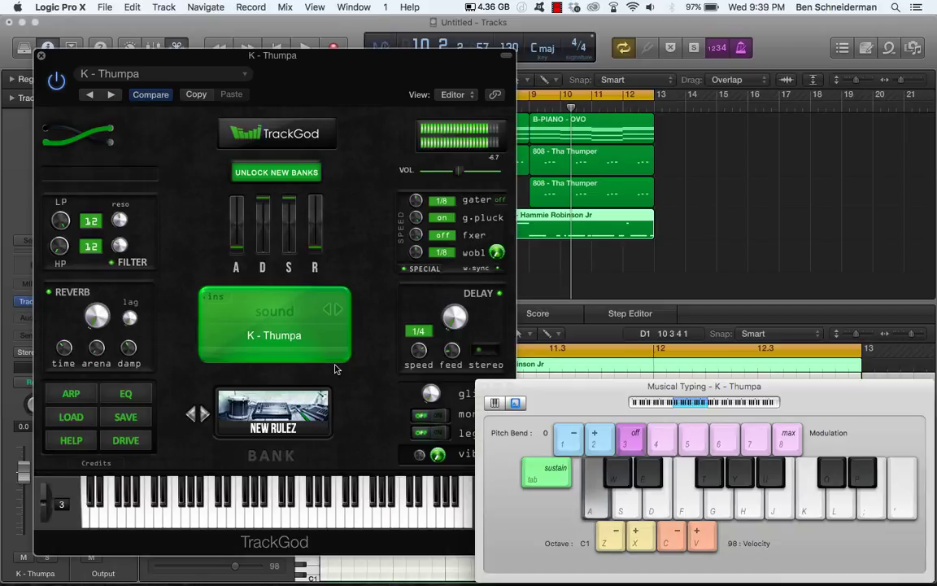
key("x")
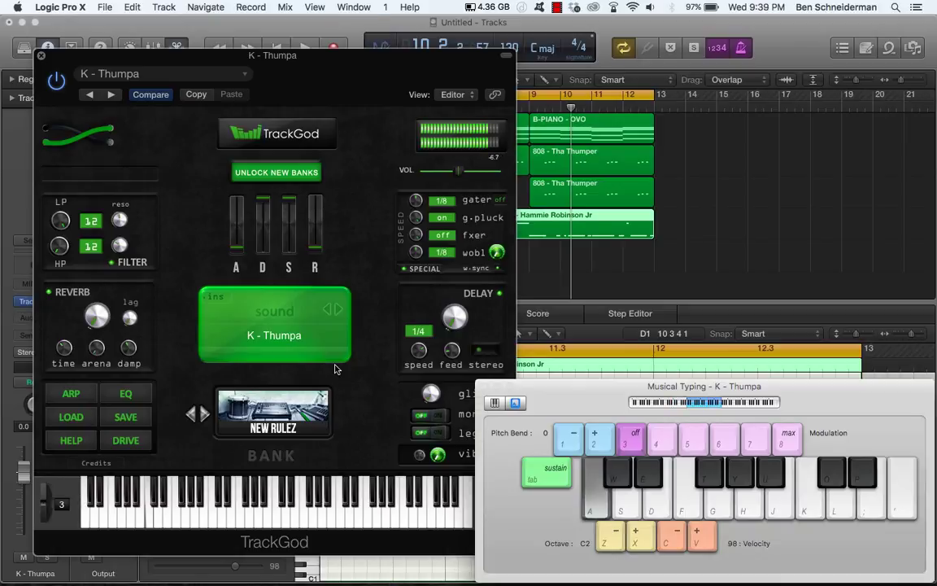
key("a")
key("a")
key("super+k")
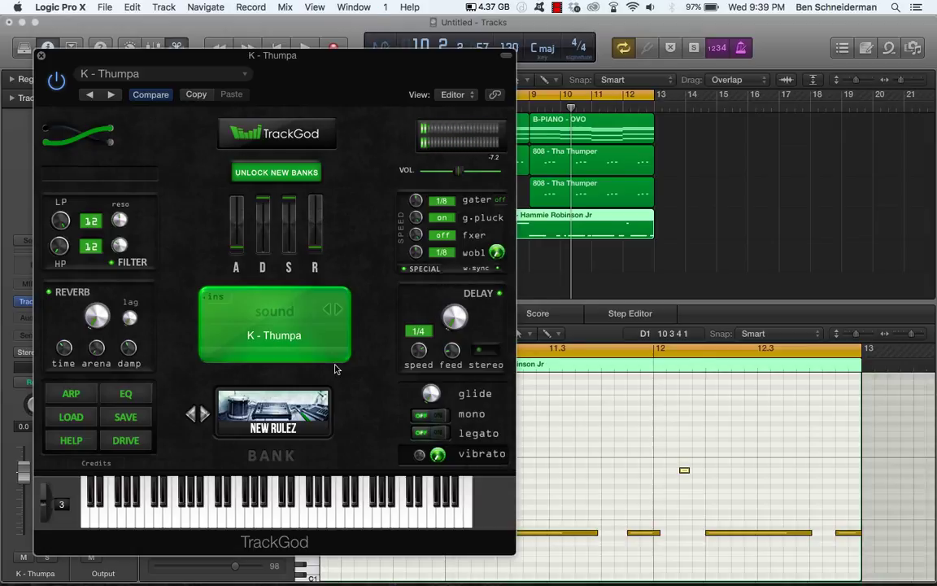
key("v")
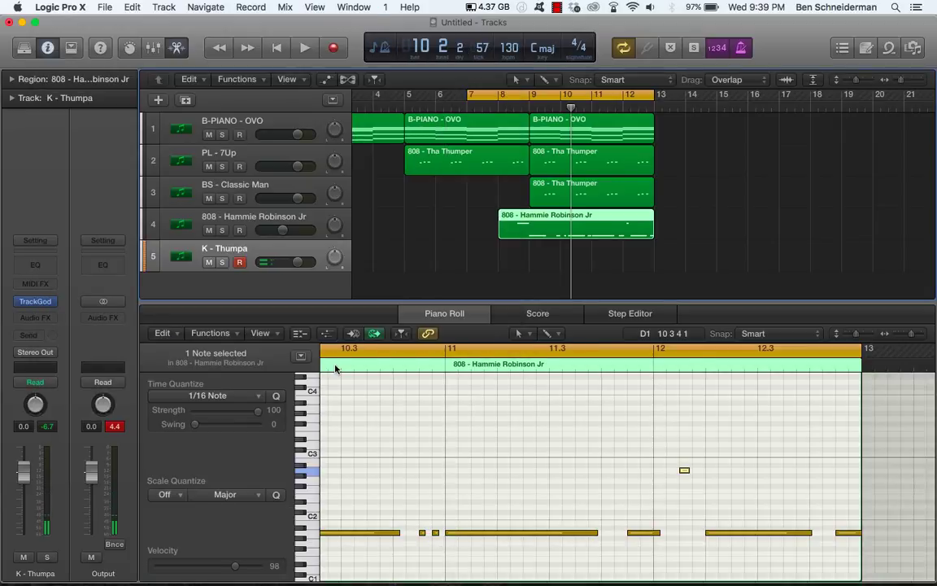
- Record a C2 kick pattern with Musical Typing on the K - Thumpa track across bars 9 to 12, and stop recording
key("r")
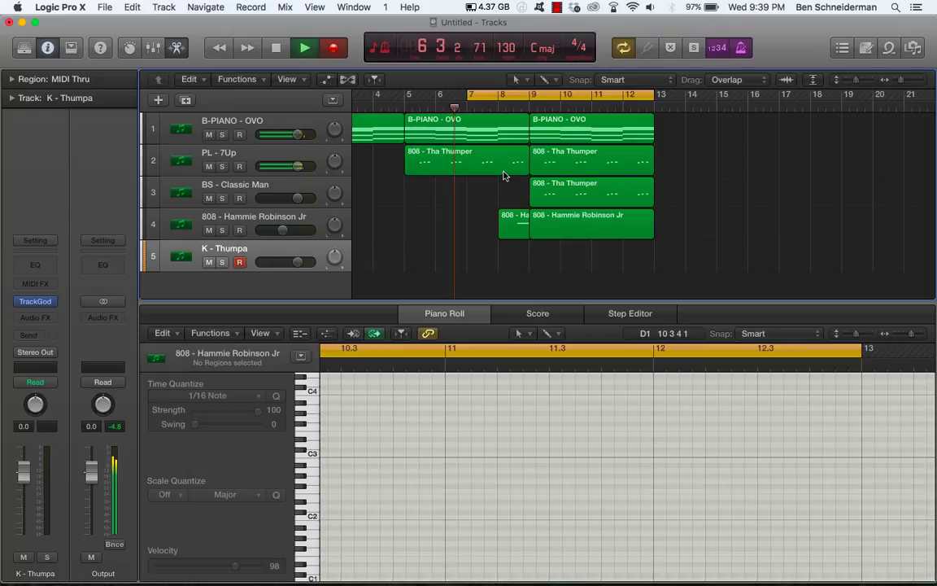
key("super+k")
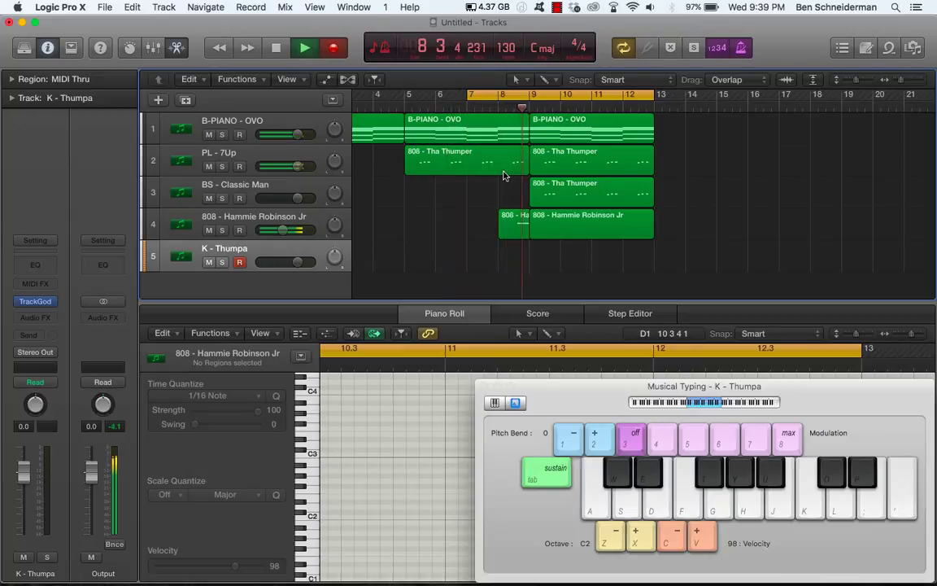
key("a")
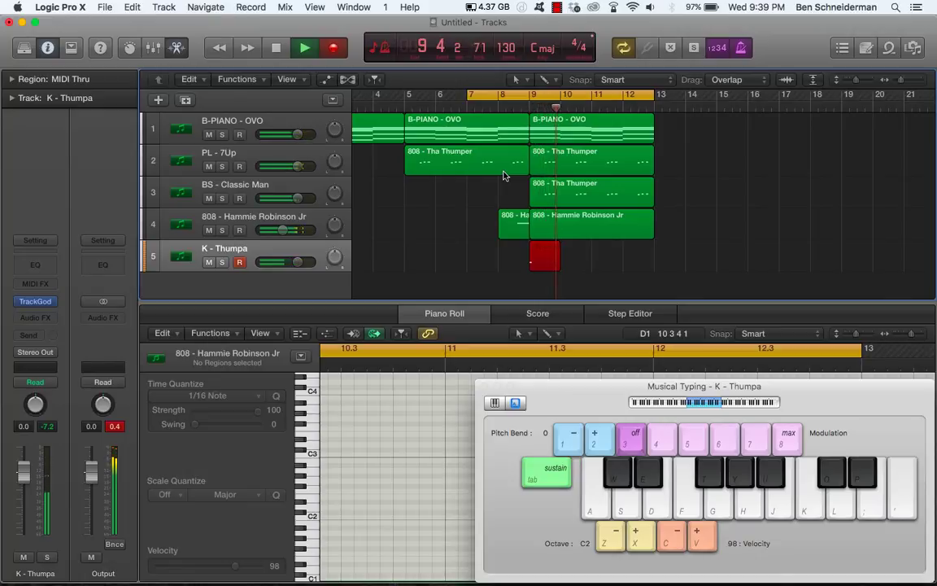
key("a")
key("a")
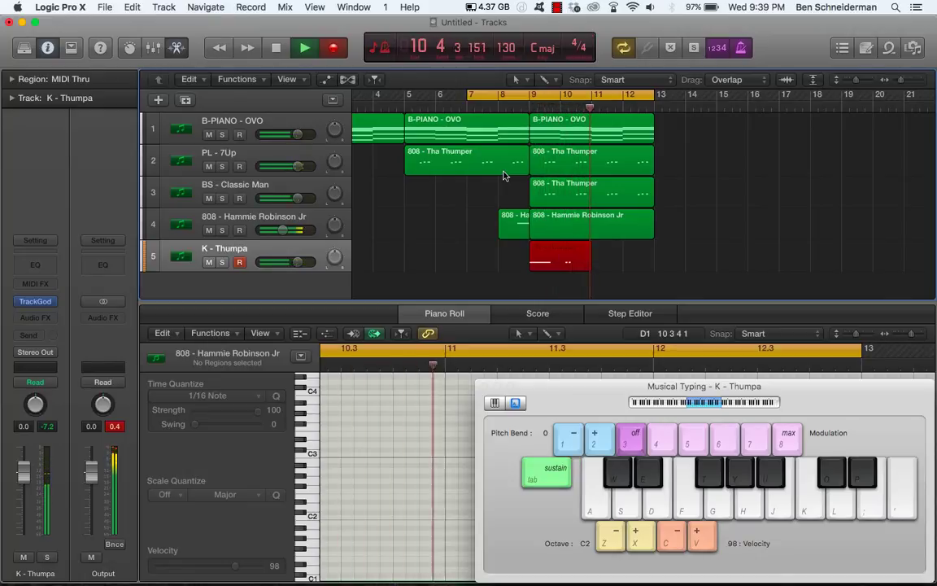
key("a")
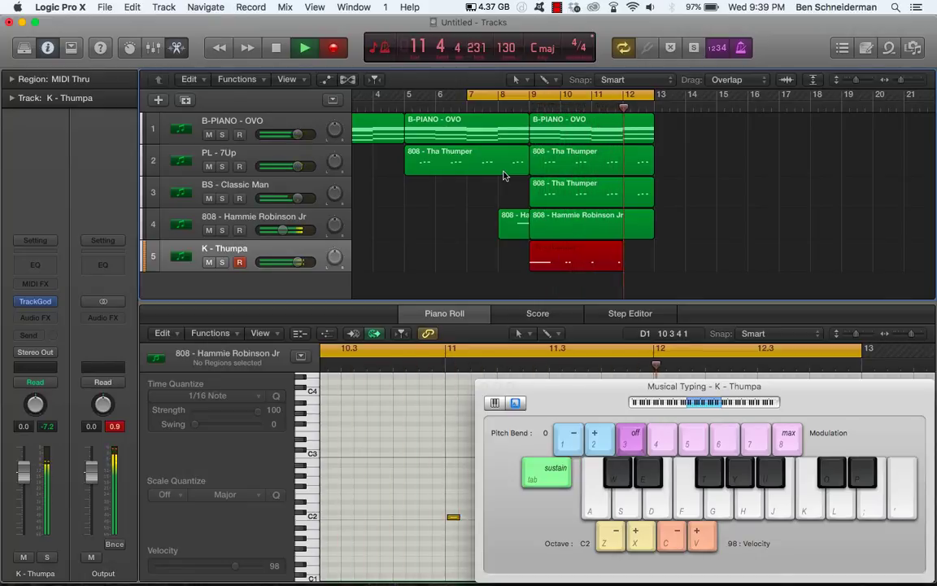
key("a")
key("space")
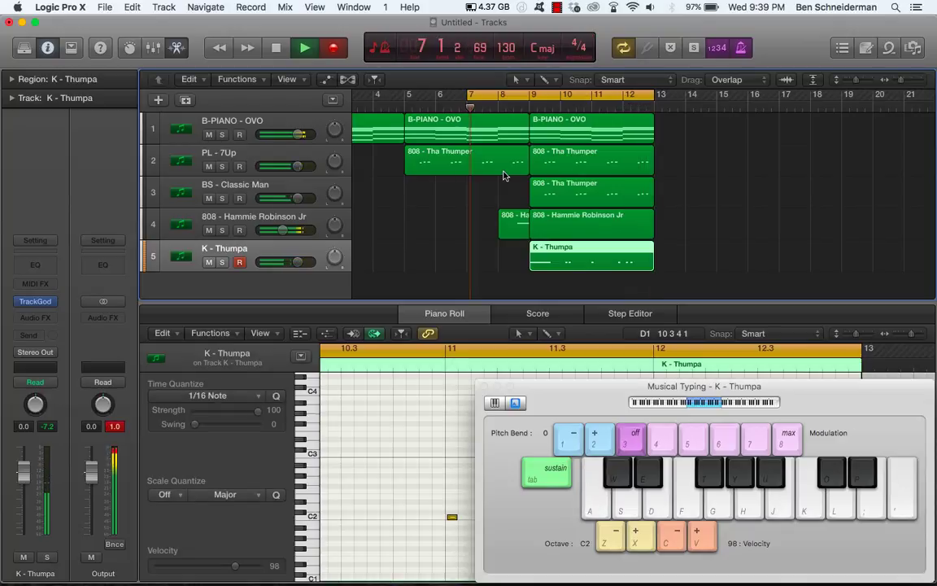
- Hide the Piano Roll and set the K - Thumpa track's volume to +4.8 dB
key("e")
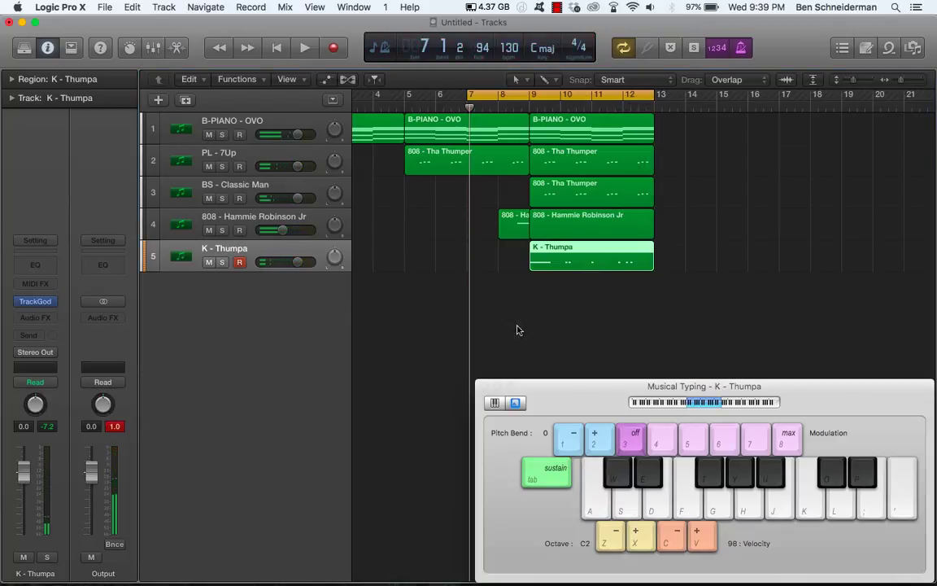
left_click(593, 236)
left_click_drag(301, 262, 335, 263)
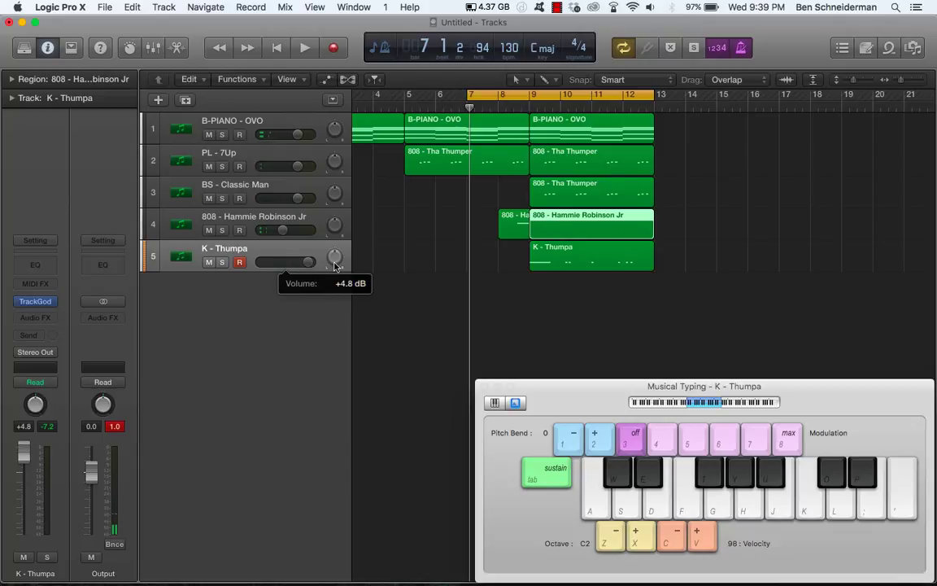
- During playback, open the K - Thumpa region in the Piano Roll, quantize all its notes to 1/16, and close Musical Typing
key("space")
left_click_drag(470, 224, 524, 225)
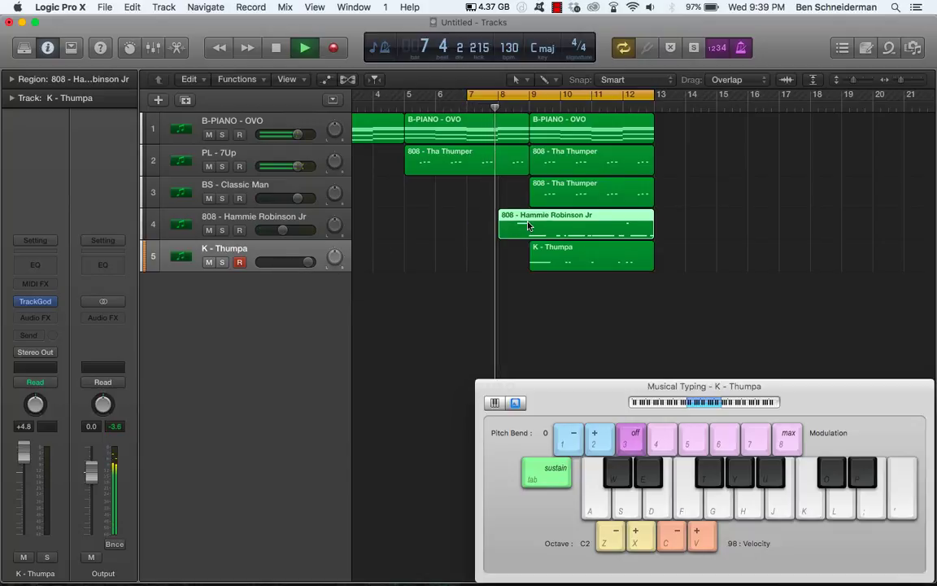
left_click(573, 258)
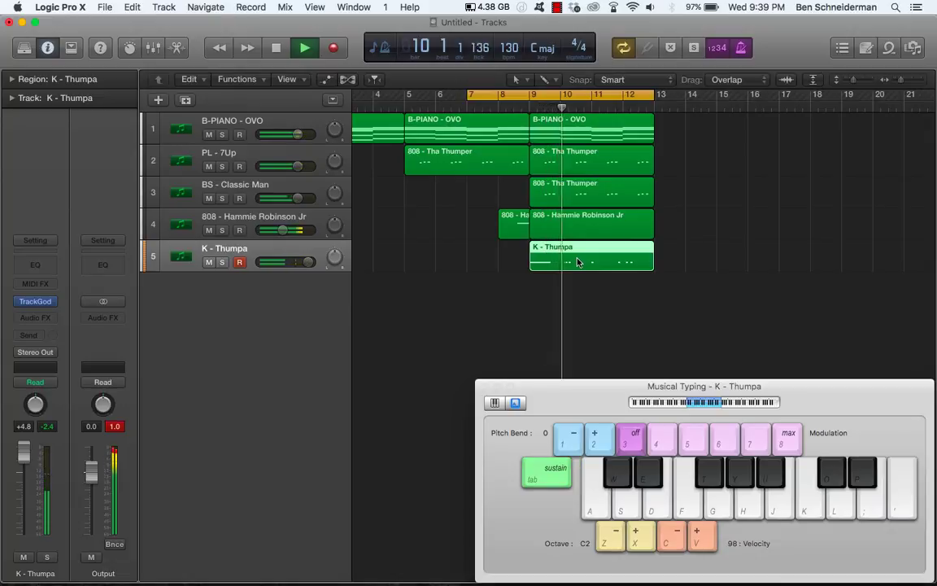
double_click(574, 267)
double_click(567, 267)
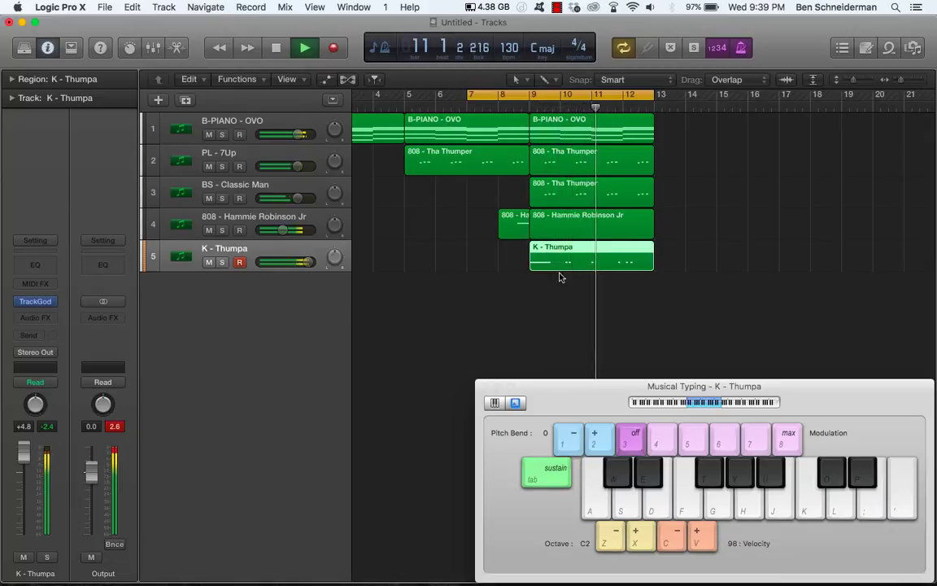
double_click(556, 260)
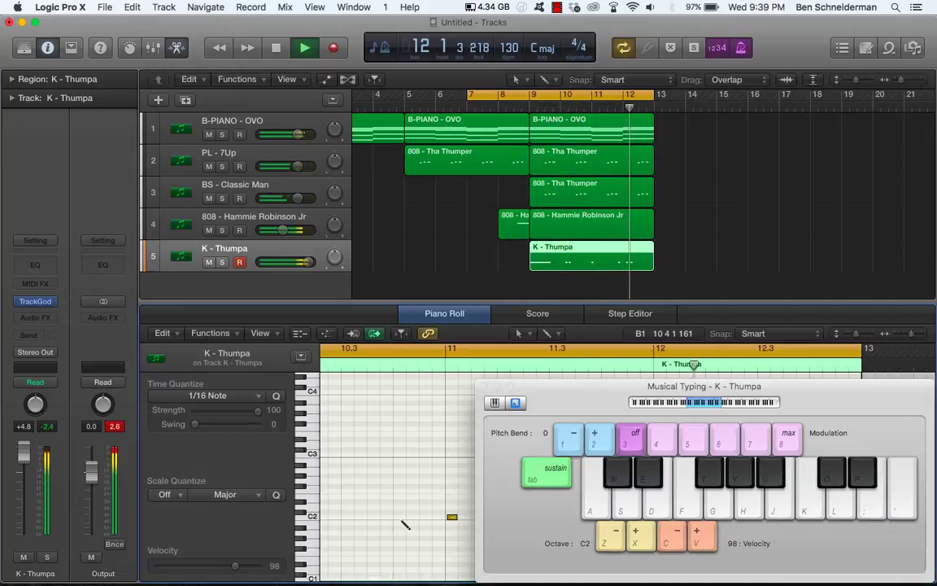
key("super+a")
left_click(486, 387)
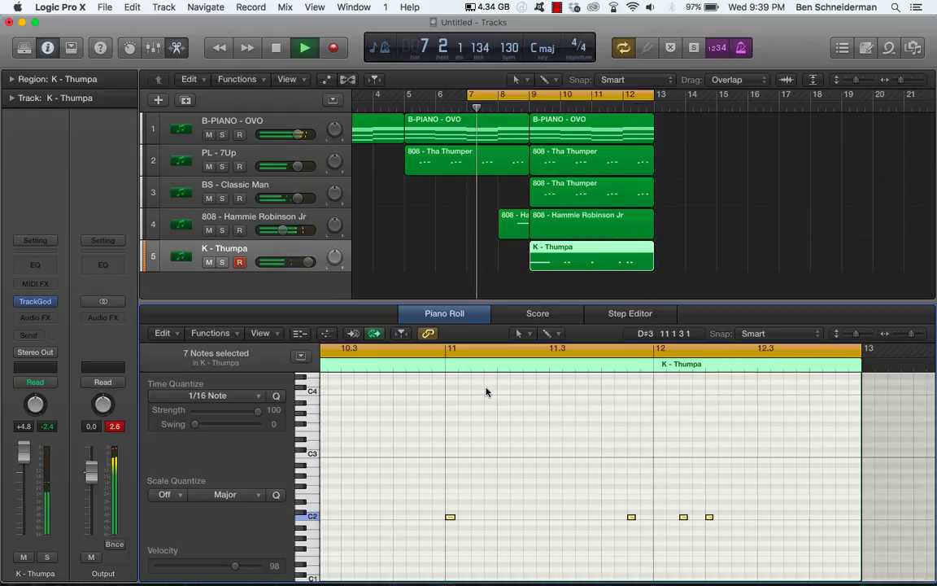
- Add a short C2 kick note at the start of bar 10, play through the rest of the pattern, and stop playback
scroll(614, 485, "left", 5)
scroll(613, 484, "left", 5)
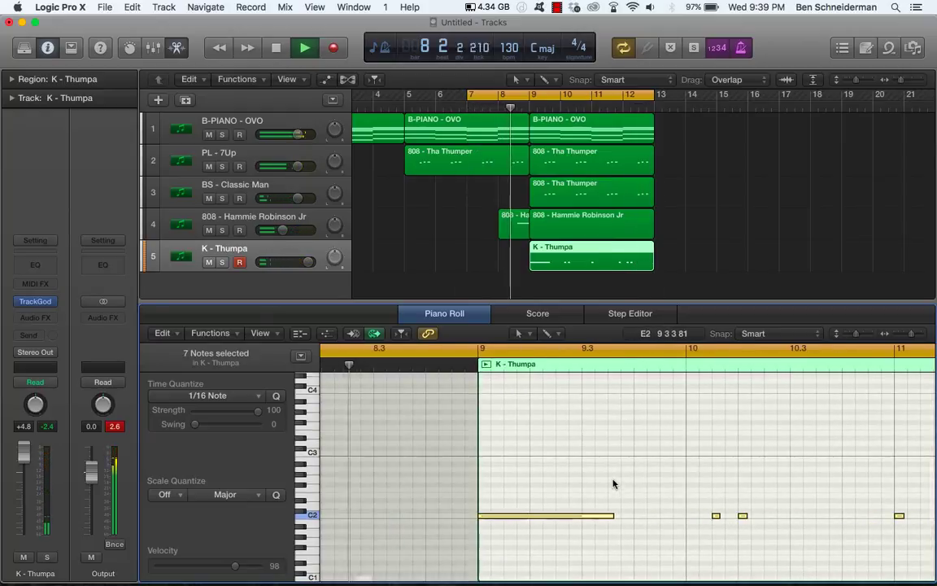
left_click(693, 512, "super")
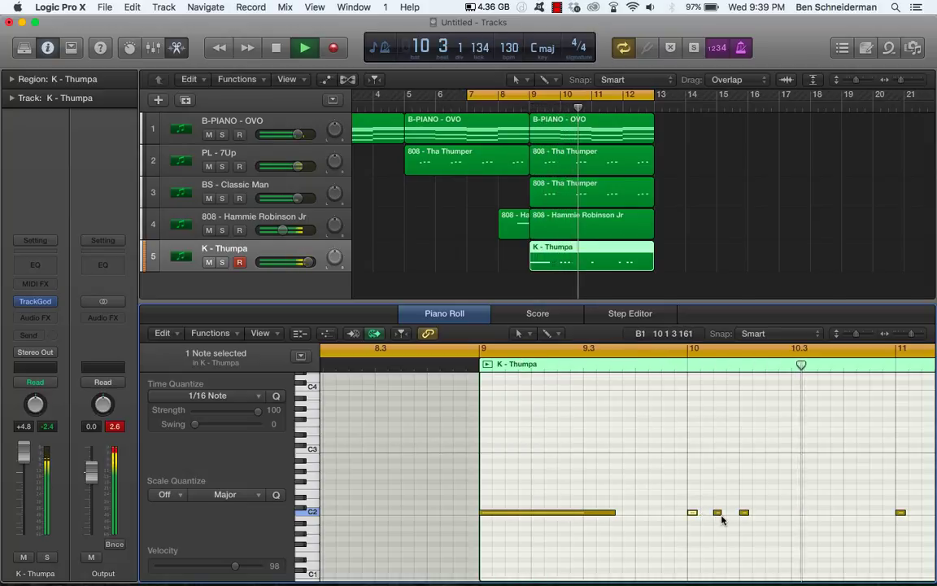
scroll(722, 519, "right", 8)
scroll(722, 520, "right", 4)
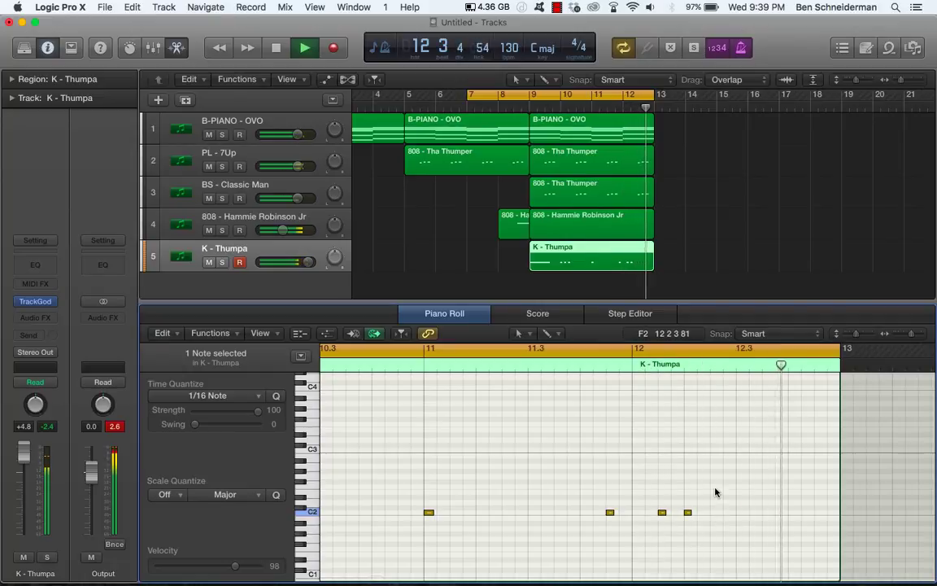
key("space")
scroll(578, 492, "left", 5)
- Add a sixth instrument track below K - Thumpa with stereo TrackGod, and load the New Rulez bank in it
double_click(289, 289)
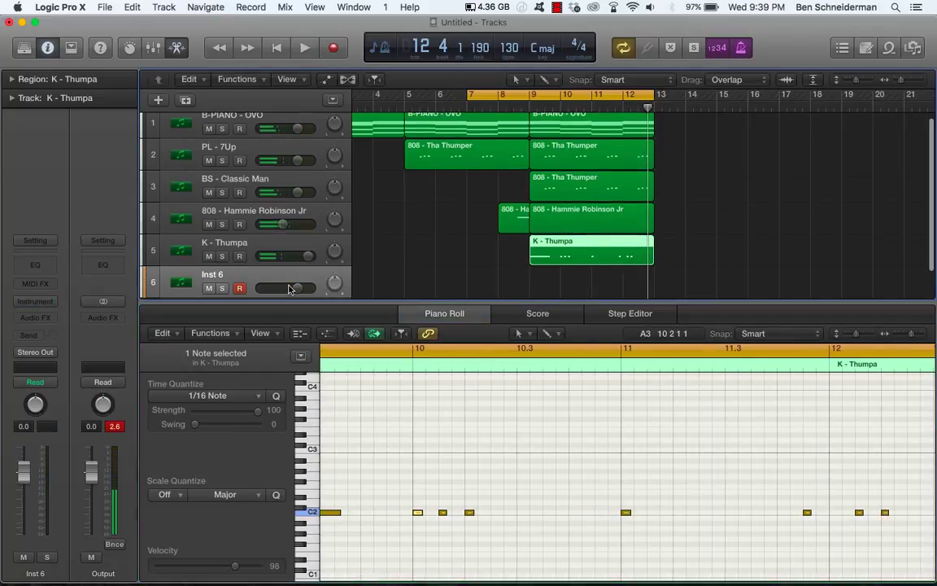
left_click(54, 303)
mouse_move(45, 528)
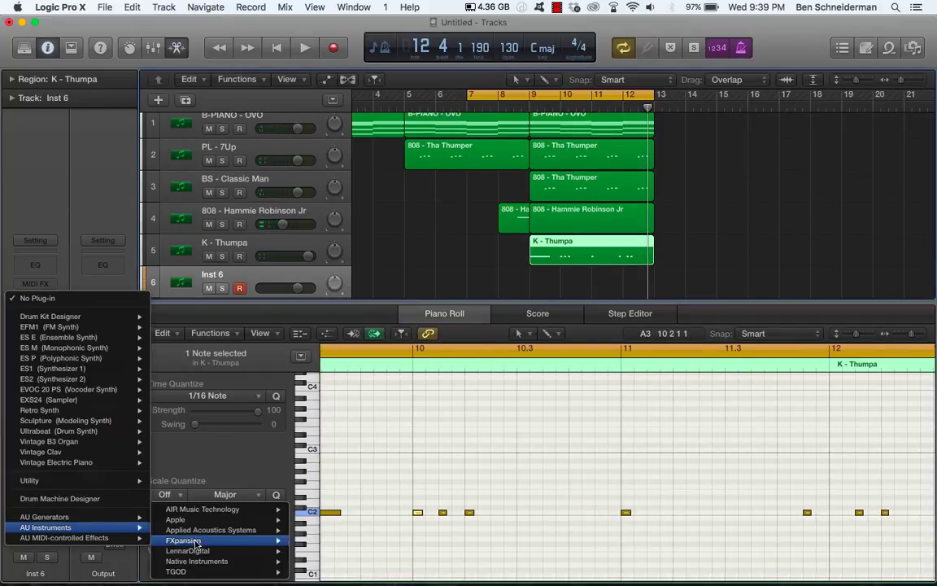
mouse_move(229, 573)
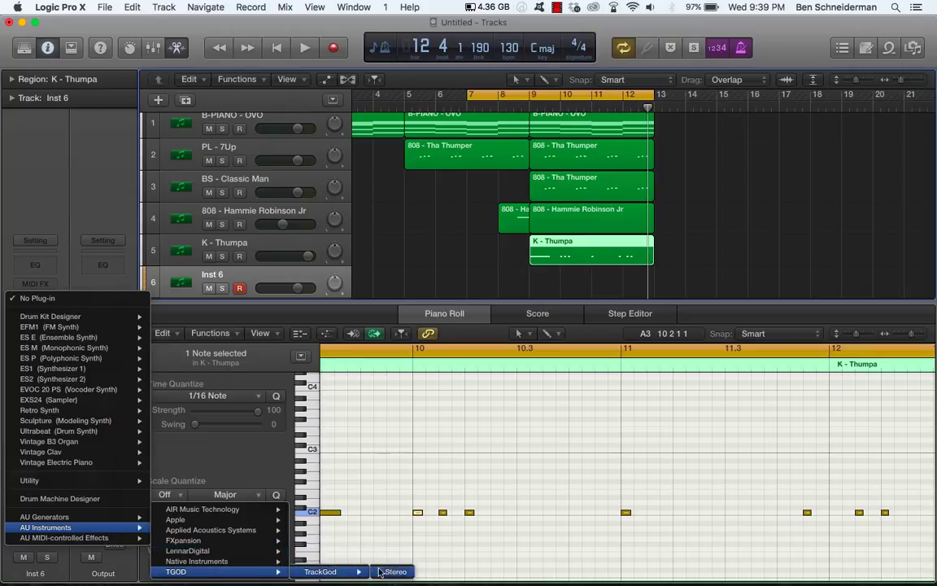
left_click(390, 572)
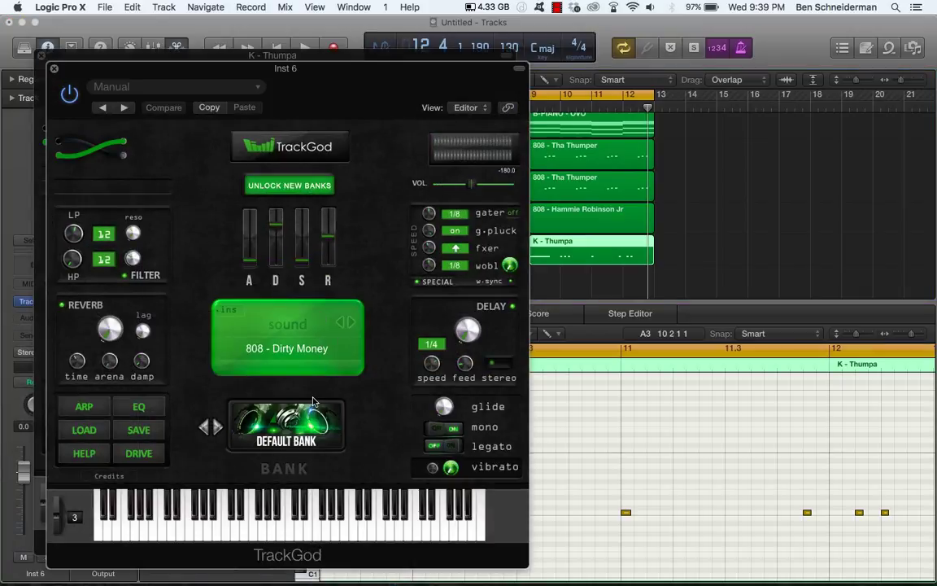
left_click(315, 402)
left_click(291, 392)
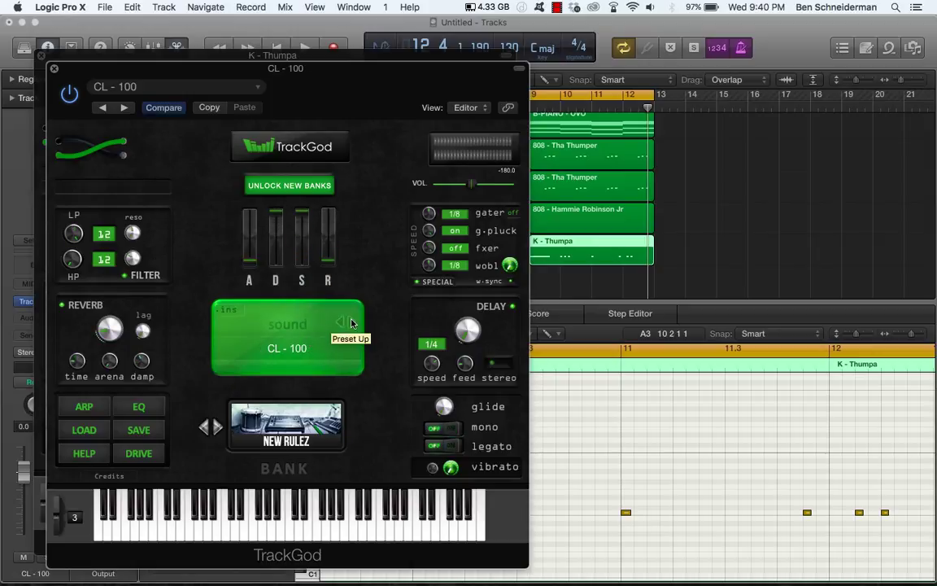
- Show Musical Typing and audition the New Rulez clap presets one after another from CL - 100 through CL - Day Ones
key("super+k")
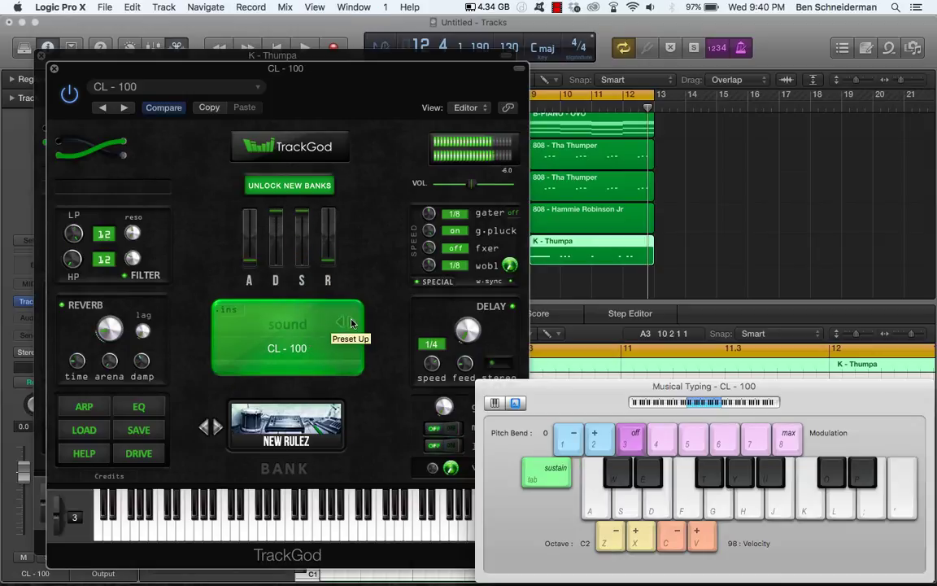
left_click(351, 323)
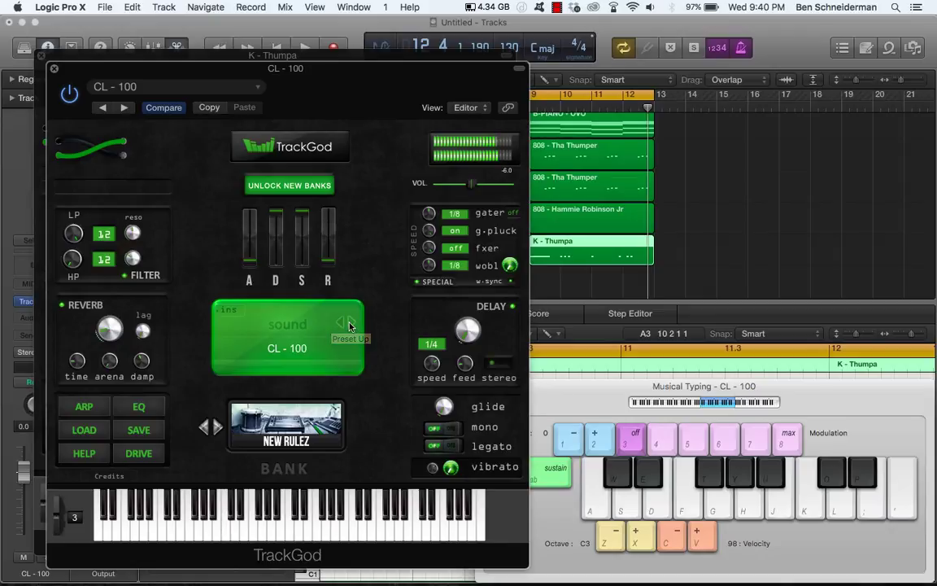
left_click(350, 324)
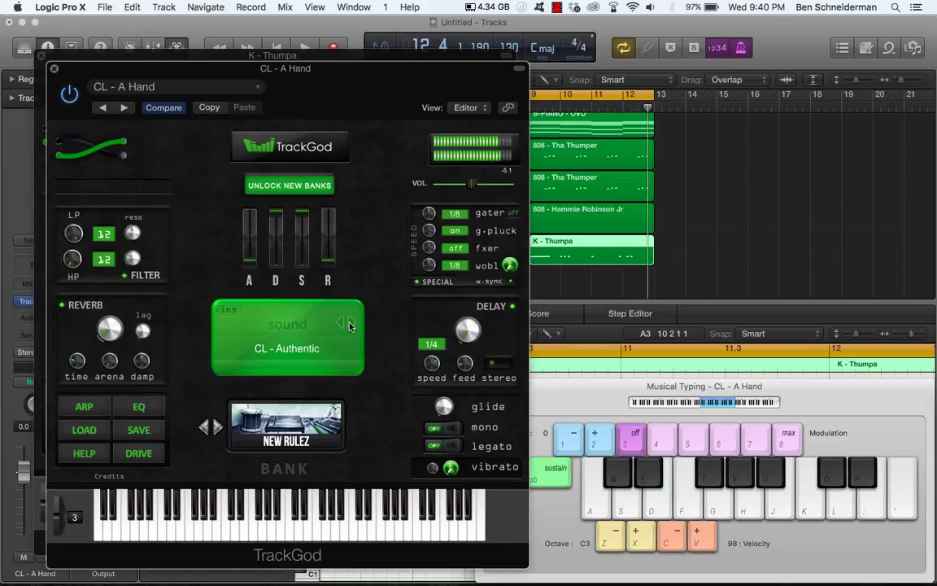
left_click(351, 323)
left_click(350, 324)
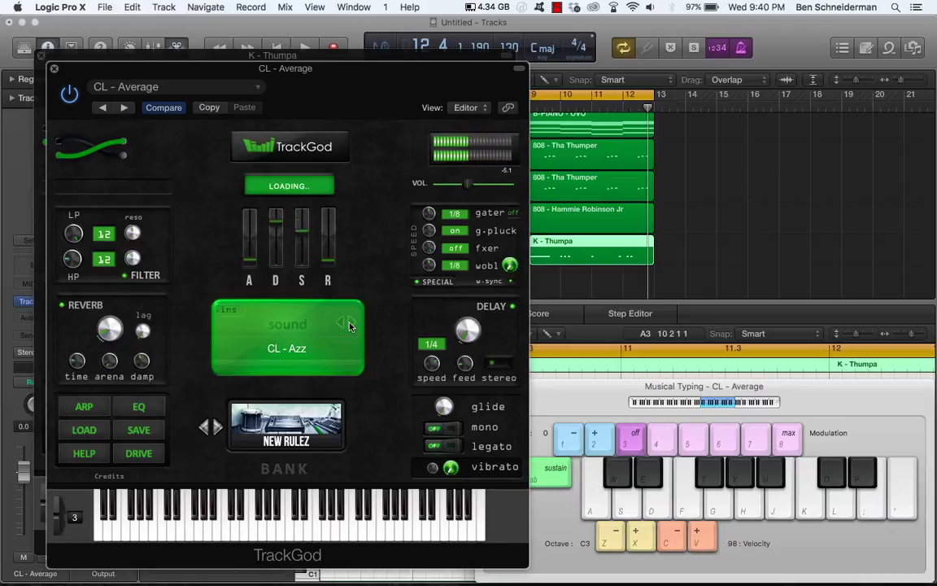
key("a")
left_click(351, 324)
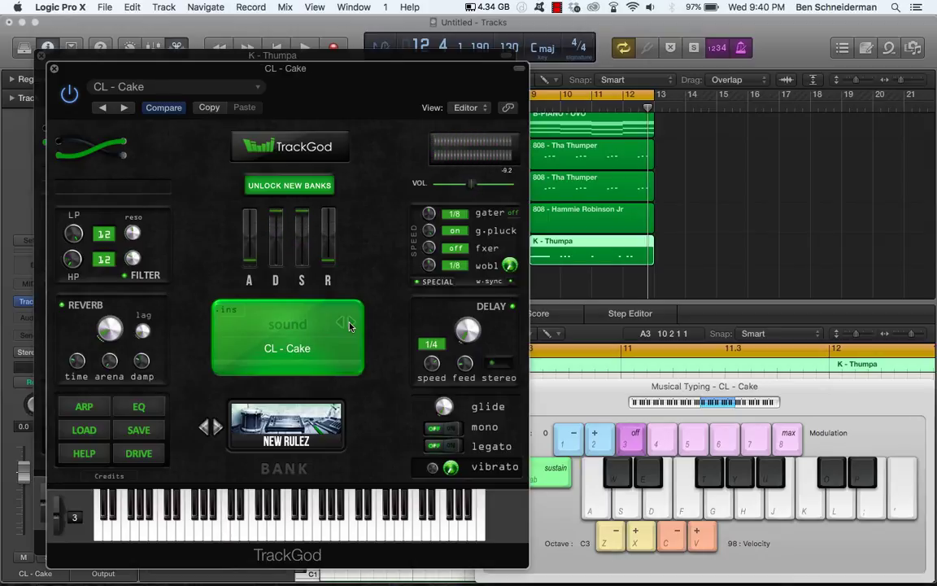
left_click(351, 324)
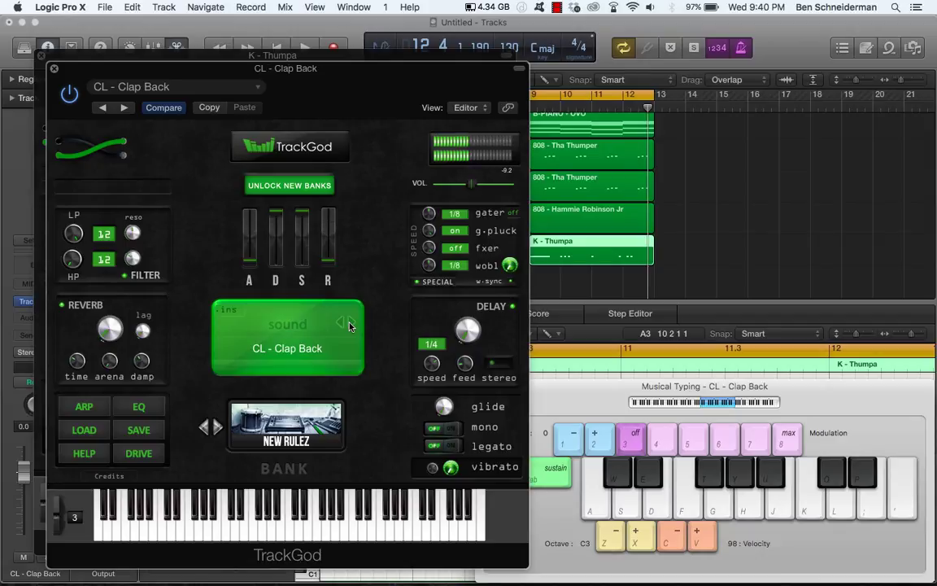
left_click(350, 324)
key("a")
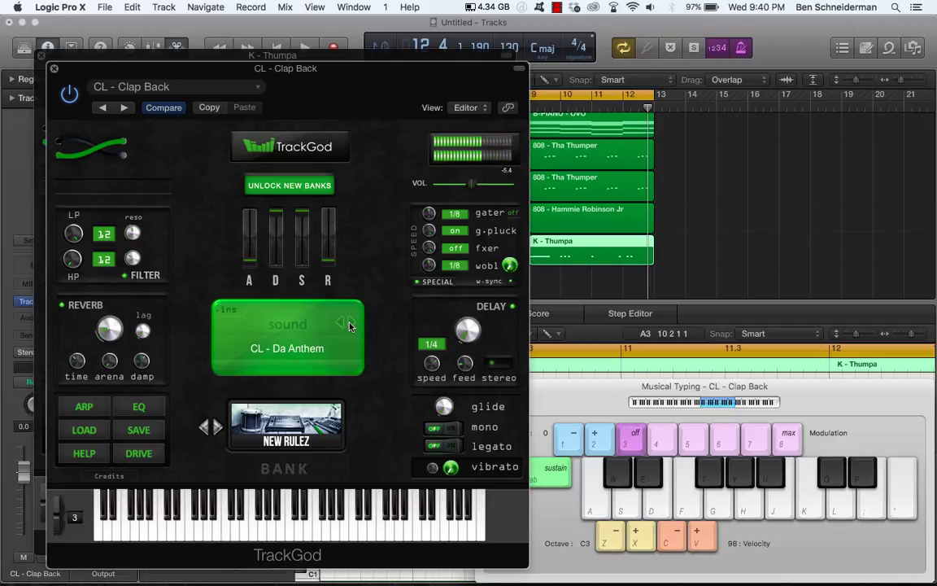
left_click(351, 324)
left_click(351, 324)
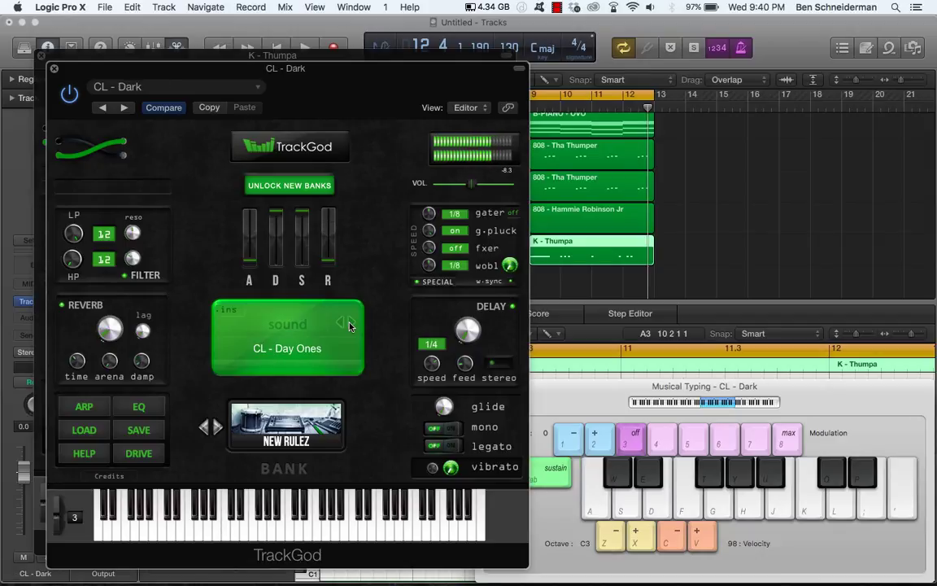
- Start playback and record four C3 claps on the sixth track across bars 9 to 12, then stop
key("space")
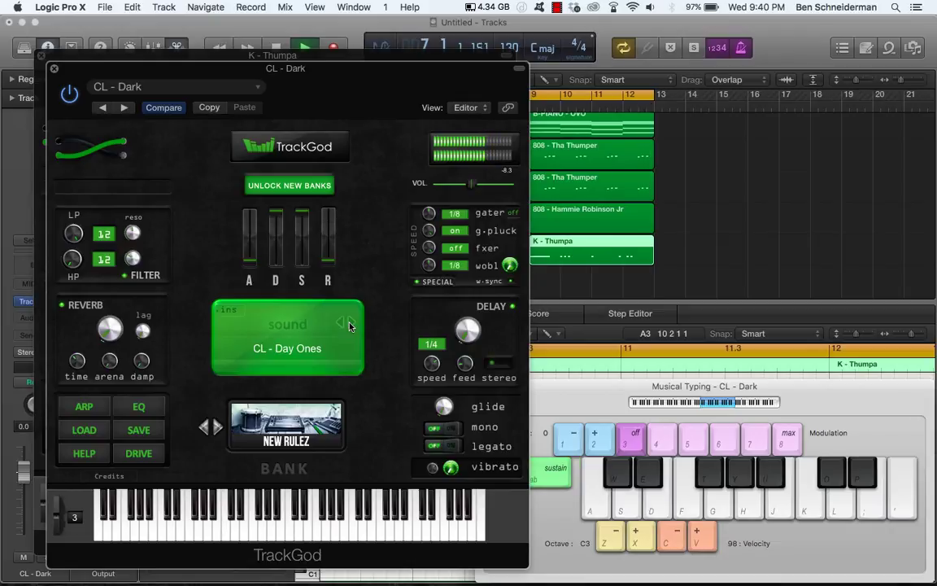
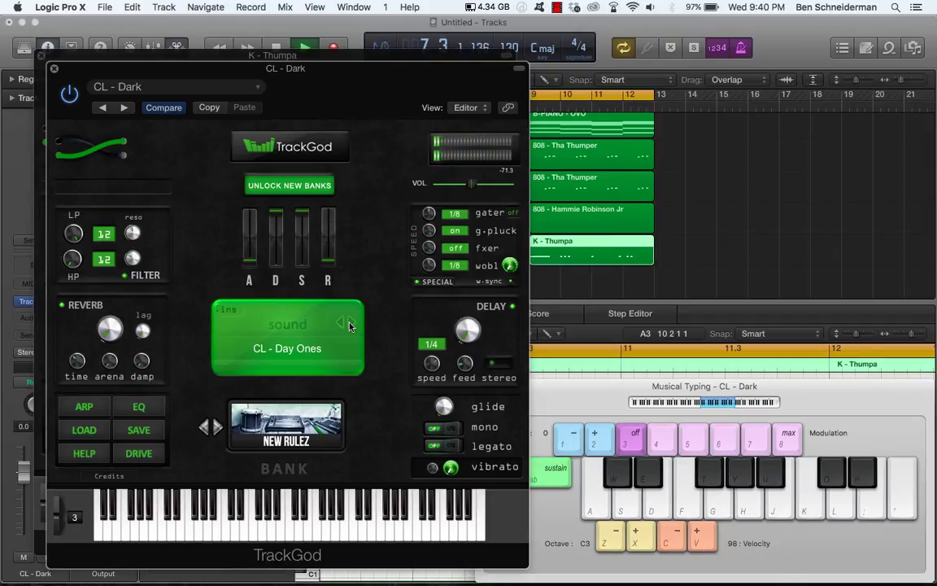
key("r")
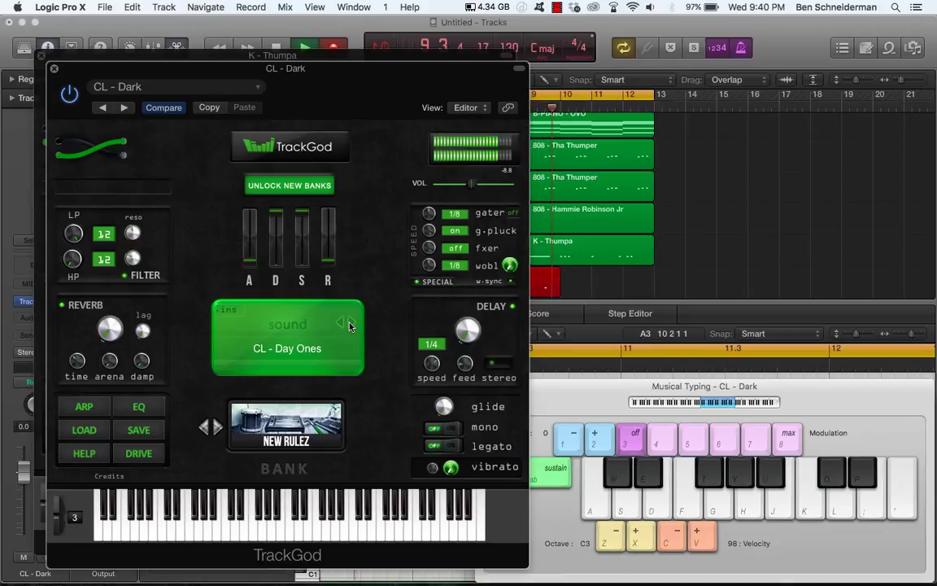
key("a")
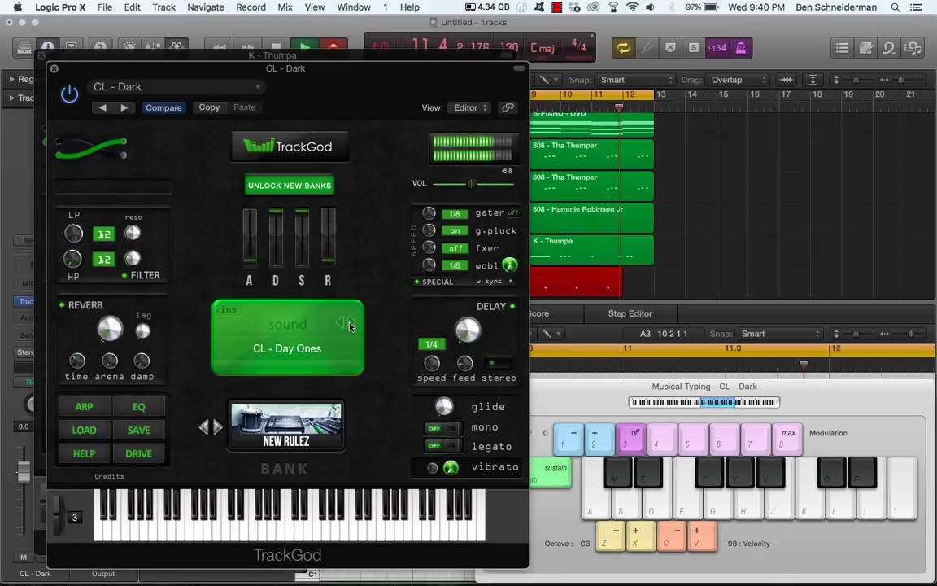
key("a")
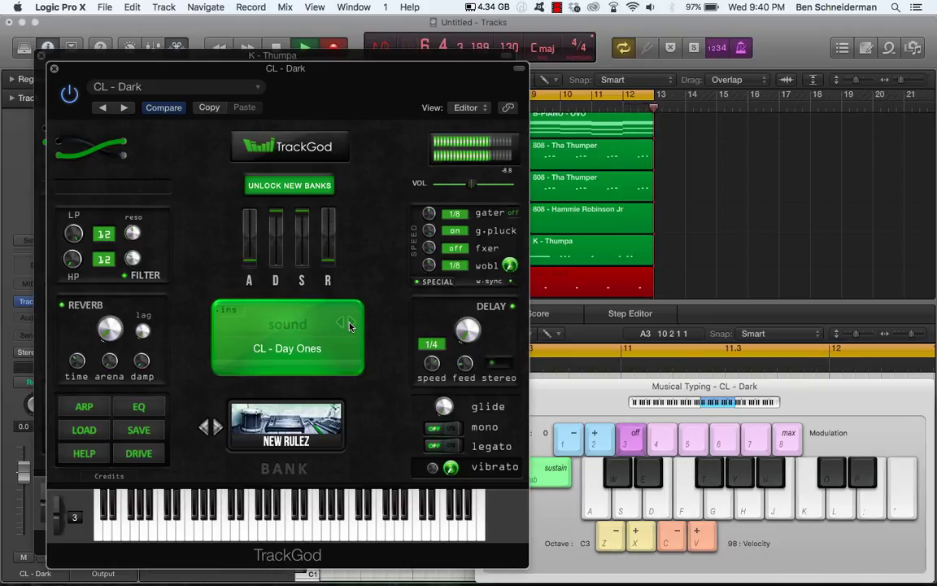
key("space")
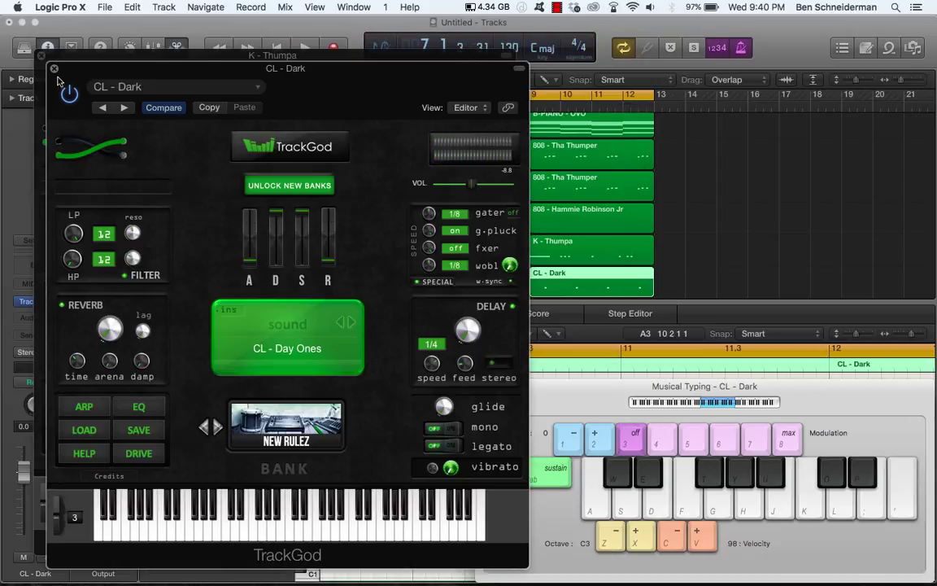
- Close both TrackGod windows and Musical Typing, and select all four CL - Dark notes in the Piano Roll
left_click(53, 69)
left_click(42, 57)
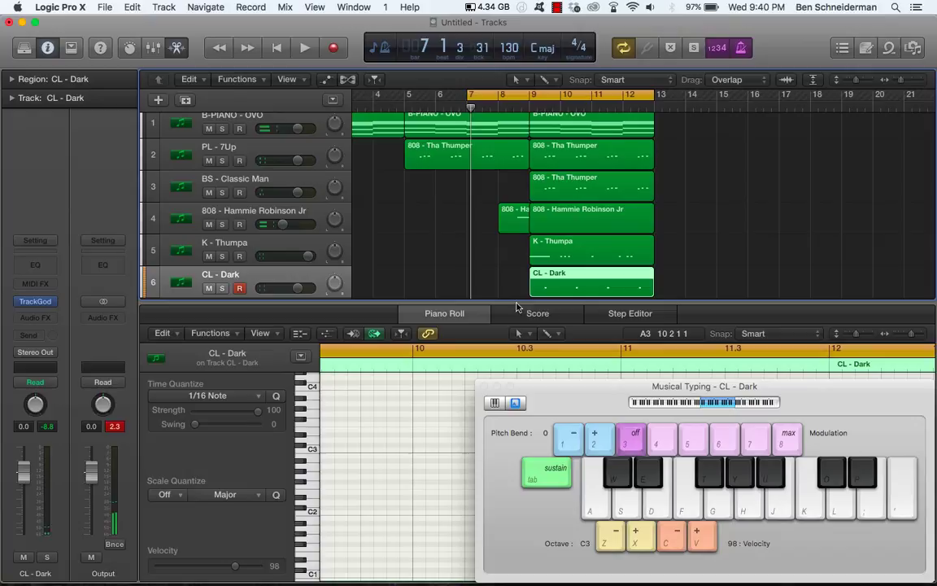
left_click(484, 387)
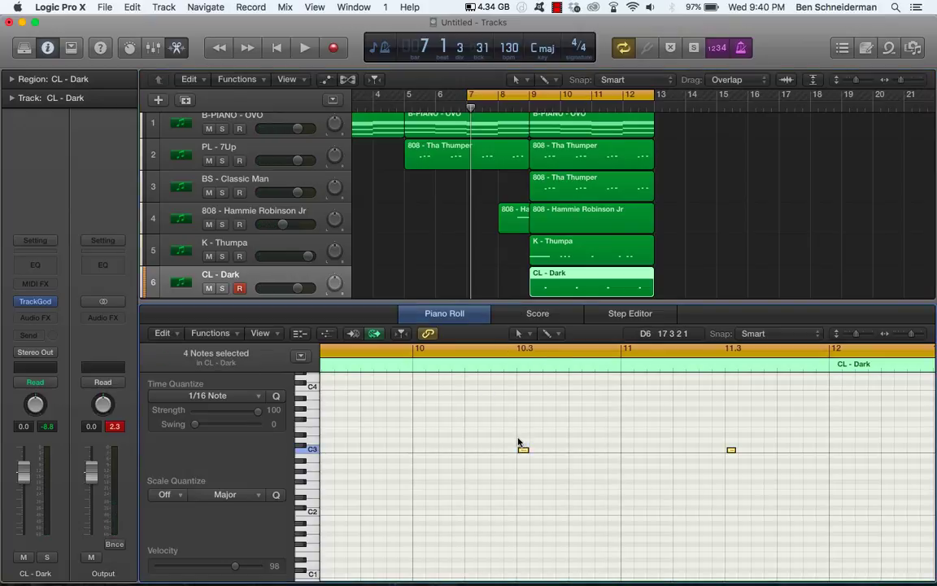
scroll(518, 441, "left", 10)
- Start playback and delete the empty 808 - Hammie Robinson Jr region that starts at bar 9
key("space")
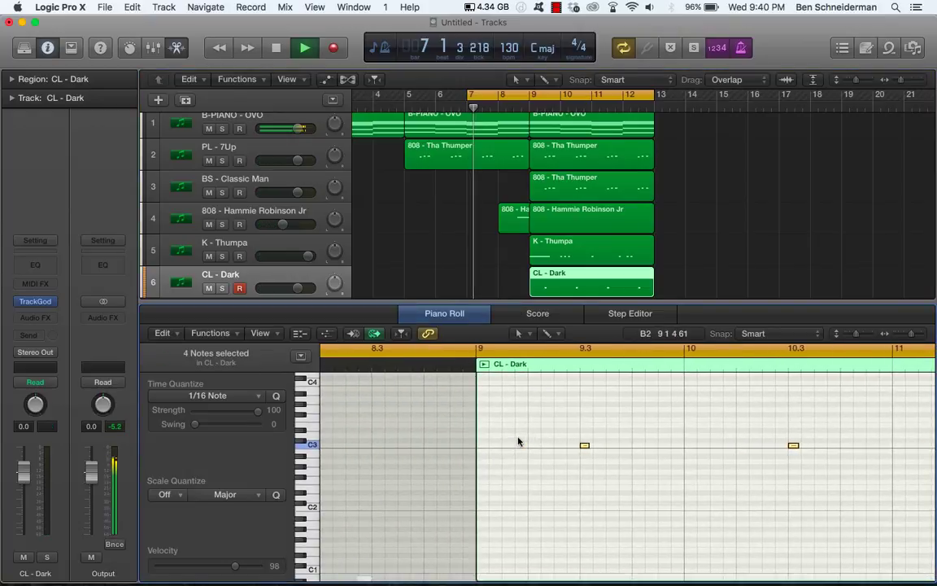
left_click(652, 221)
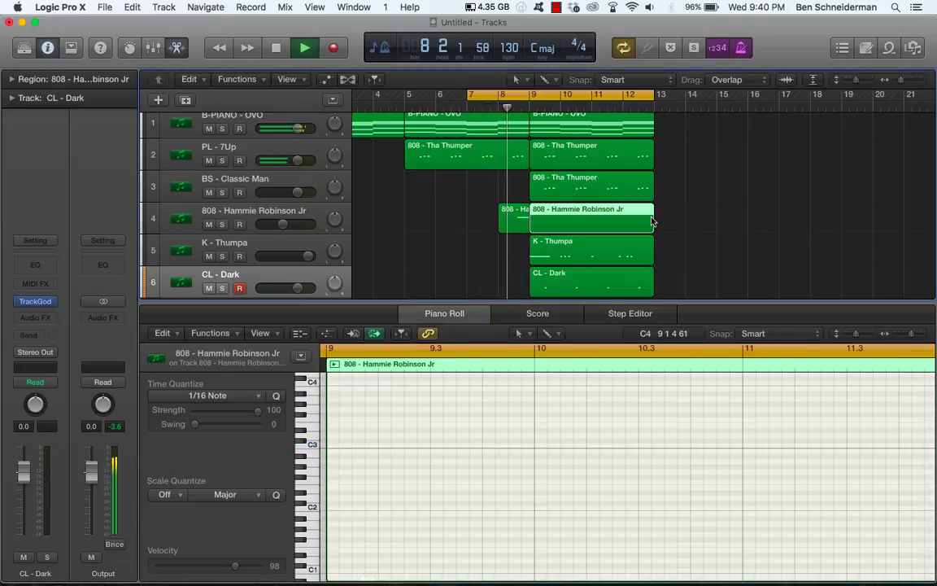
key("Delete")
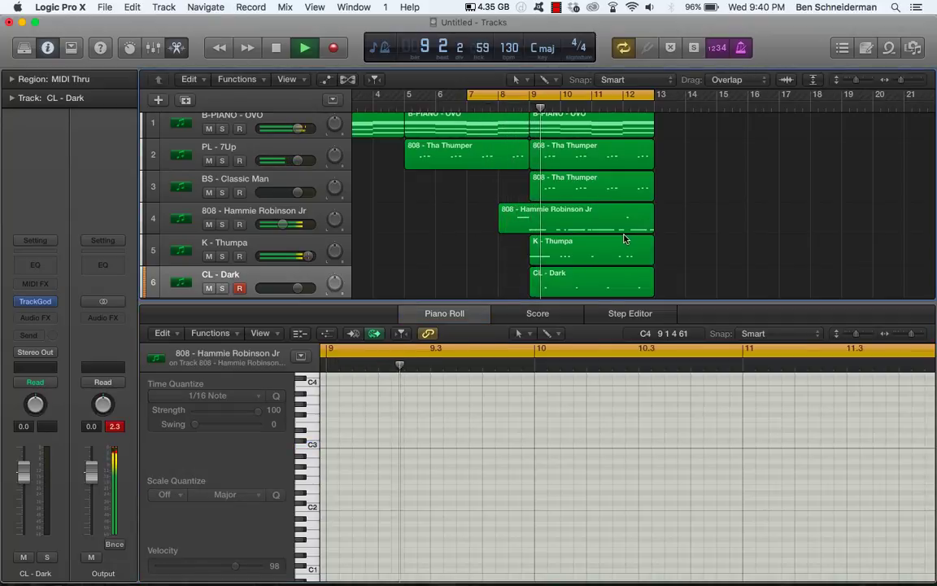
- Open the 808 - Hammie Robinson Jr track's Bitcrusher and set Drive to 13.5 dB, Resolution to 12bit and Downsampling to 3x
left_click(258, 210)
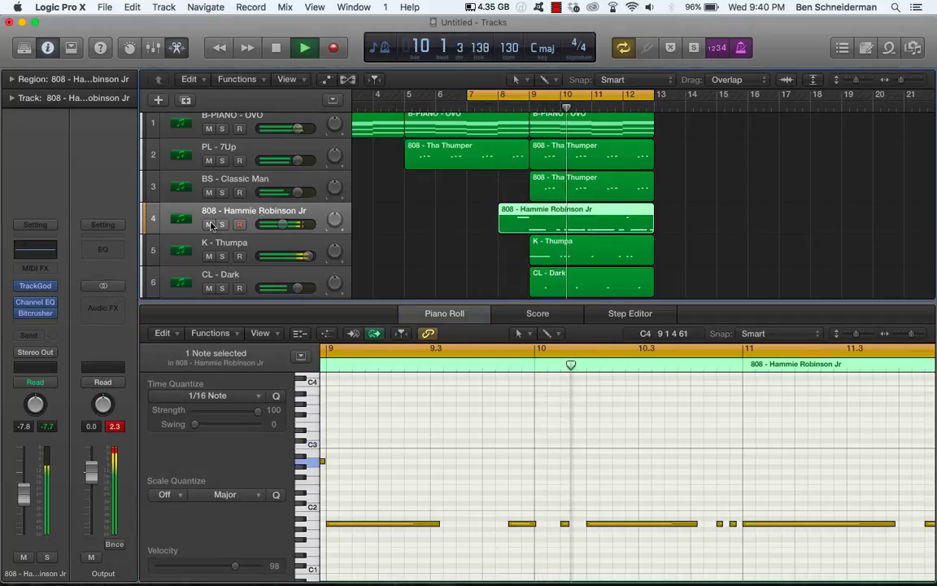
left_click(35, 312)
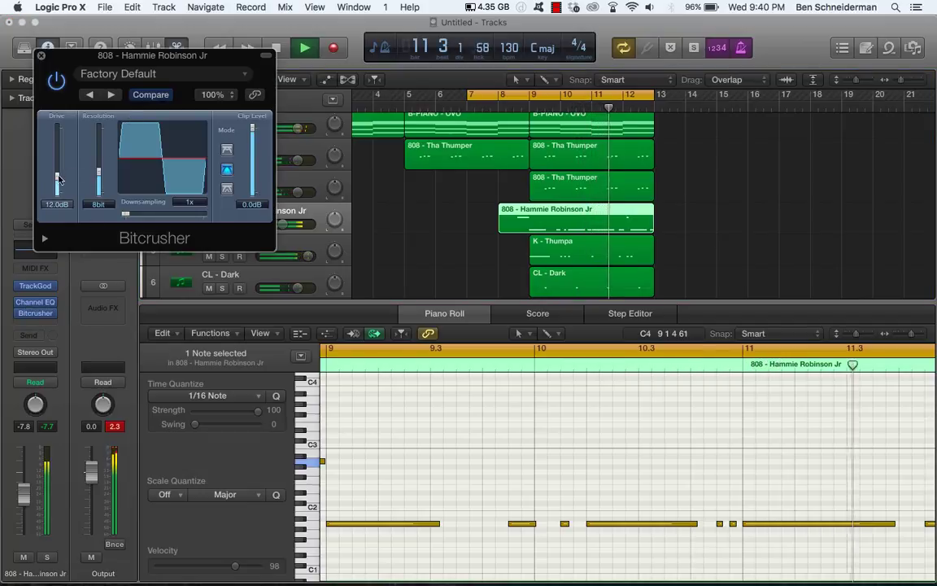
left_click_drag(56, 175, 56, 189)
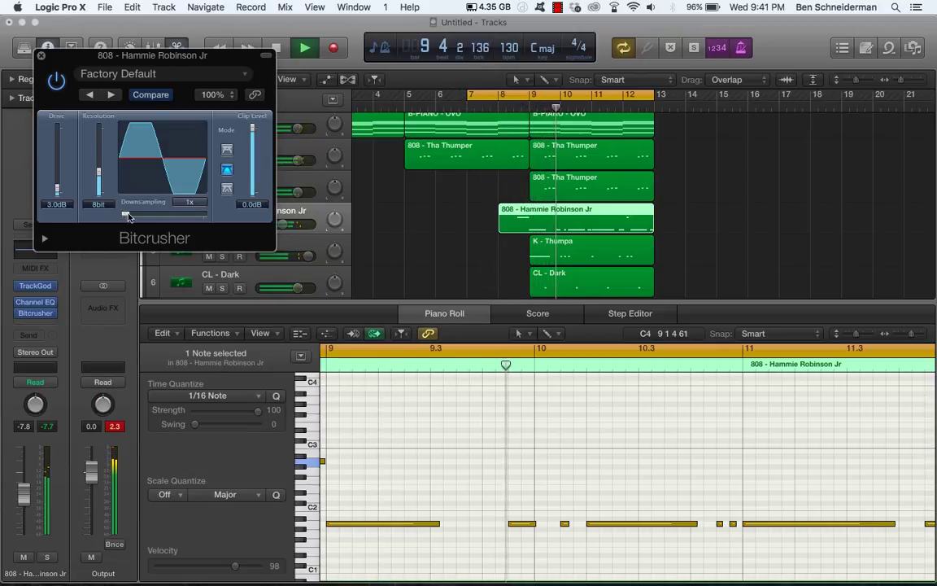
left_click_drag(128, 217, 132, 216)
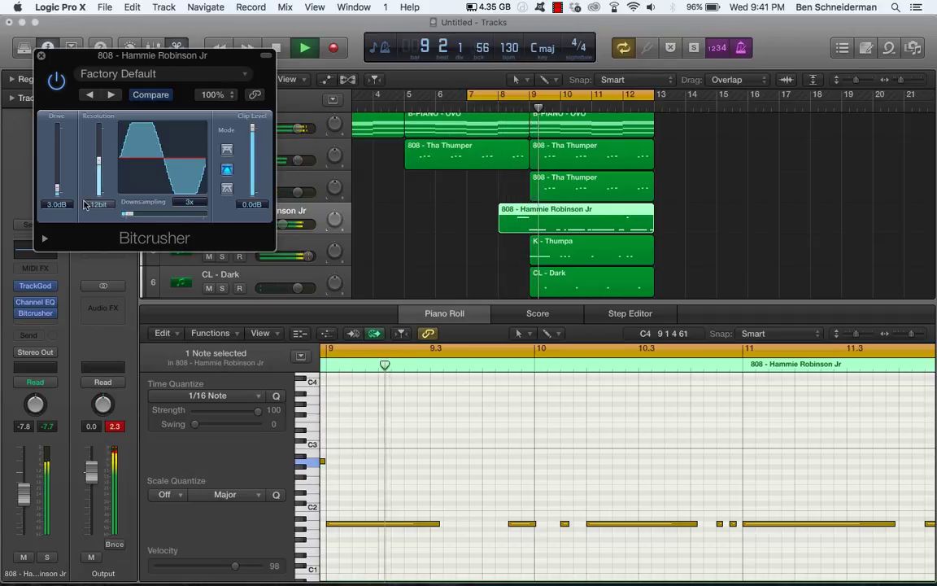
mouse_move(58, 192)
left_mouse_down()
mouse_move(58, 165)
mouse_move(59, 175)
left_mouse_up()
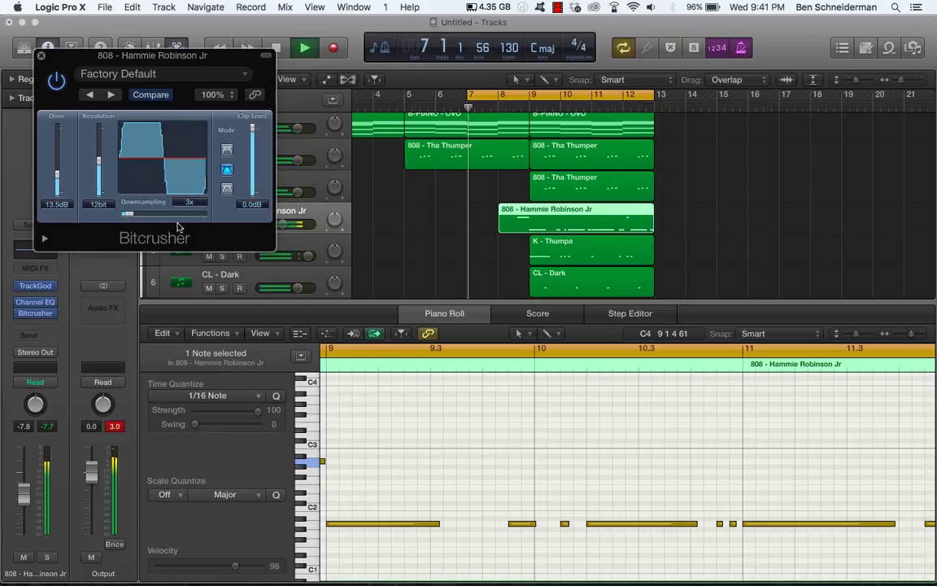
- Select all notes in the 808 - Hammie Robinson Jr region and transpose them up one octave
left_click(537, 231)
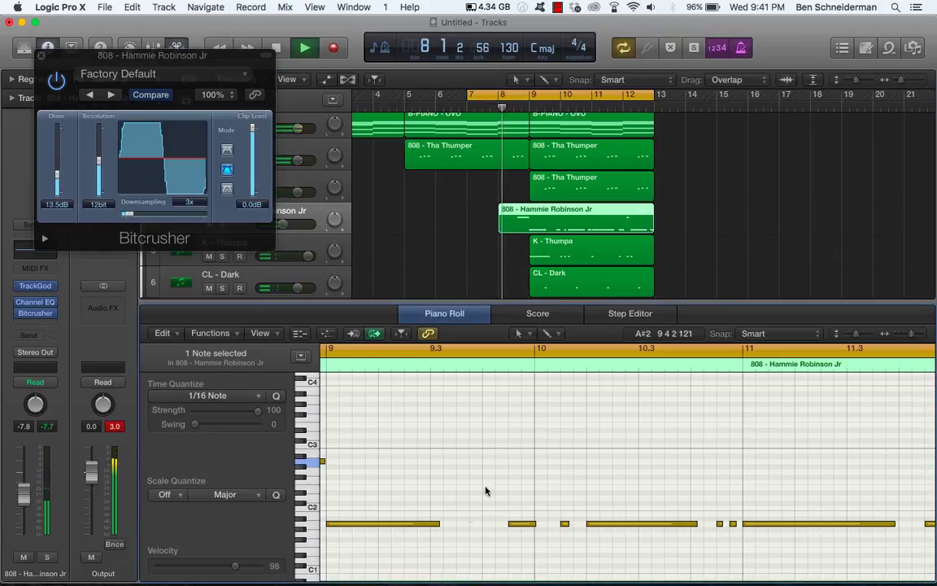
scroll(485, 491, "left", 5)
left_click_drag(468, 513, 934, 538)
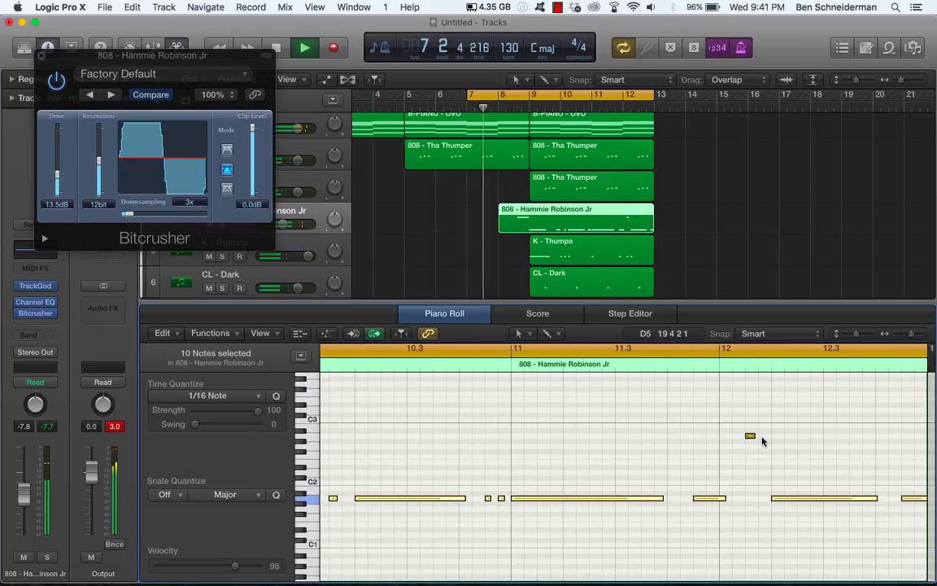
left_click(787, 465)
key("super+a")
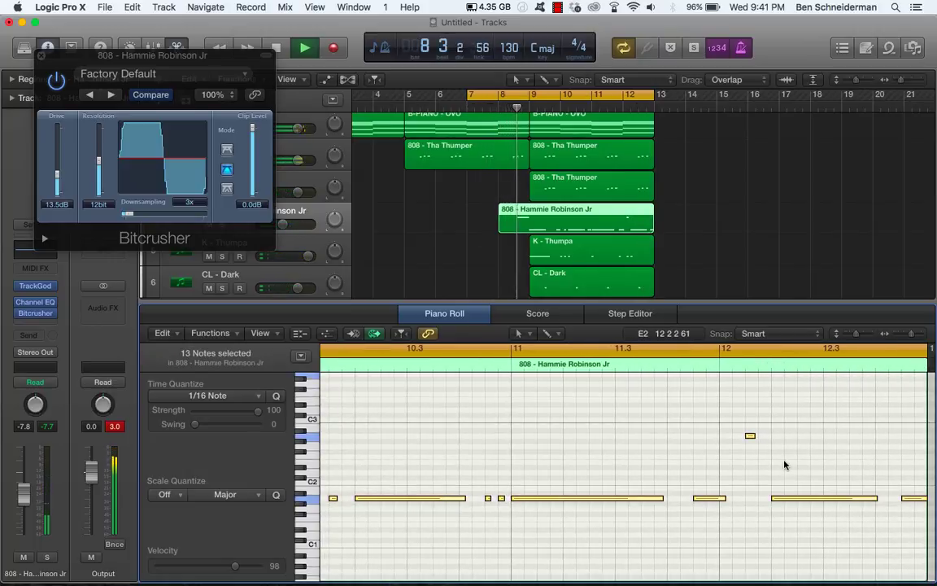
key("alt+shift+Up")
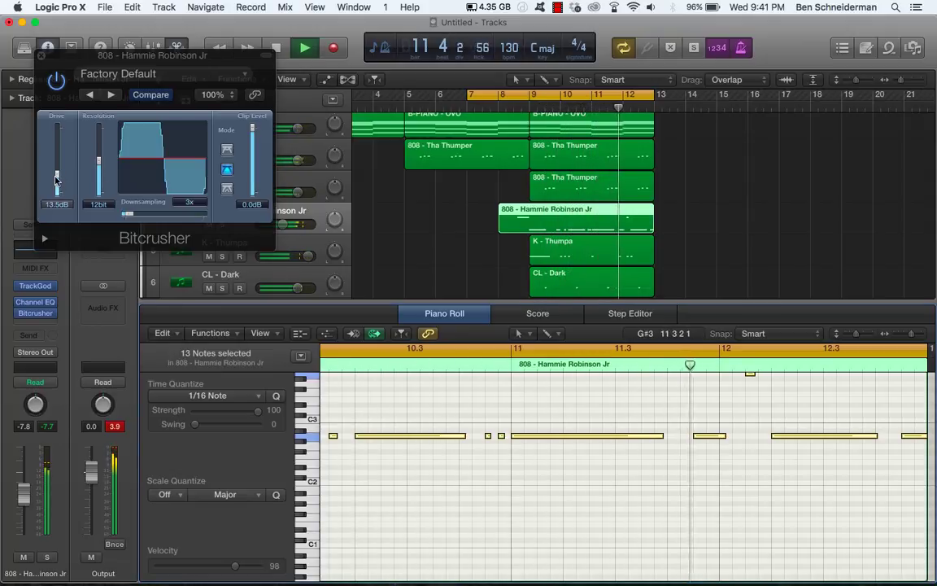
- Set the 808's Bitcrusher Drive to 16.5 dB, Resolution to 24bit and Downsampling to 1x
left_click_drag(57, 177, 96, 128)
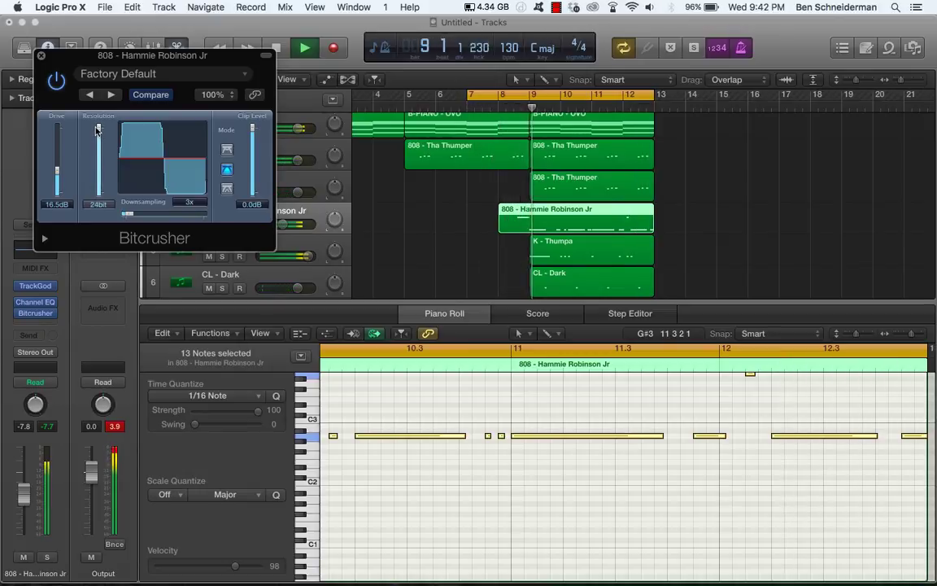
left_click_drag(134, 217, 125, 215)
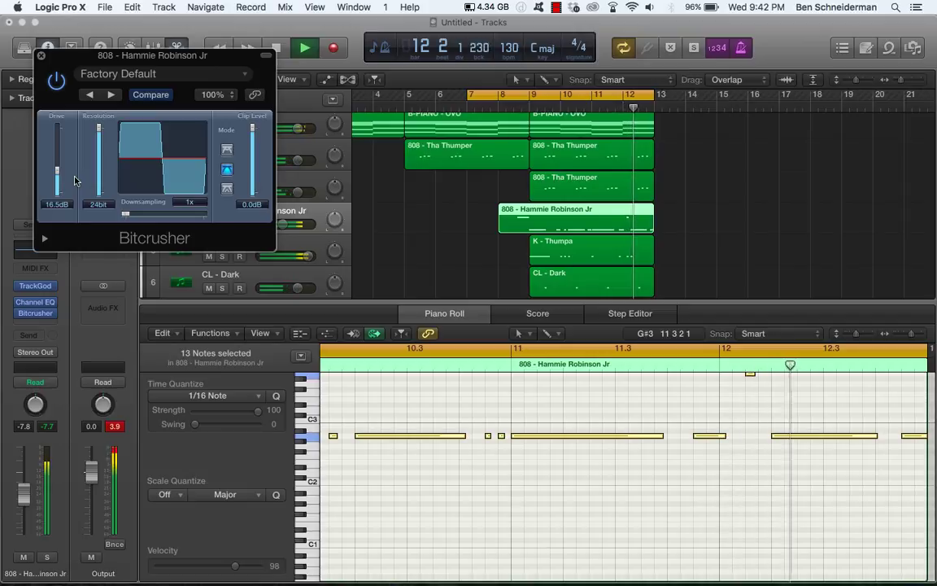
- Audition the three Bitcrusher clipping modes on the 808 - Hammie Robinson Jr track and return to the middle mode
left_click(227, 150)
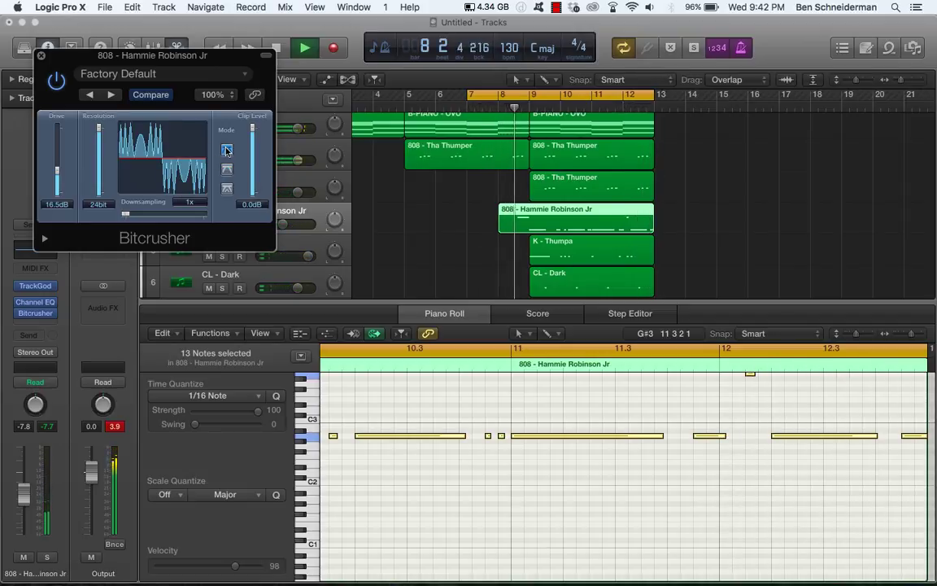
left_click(227, 171)
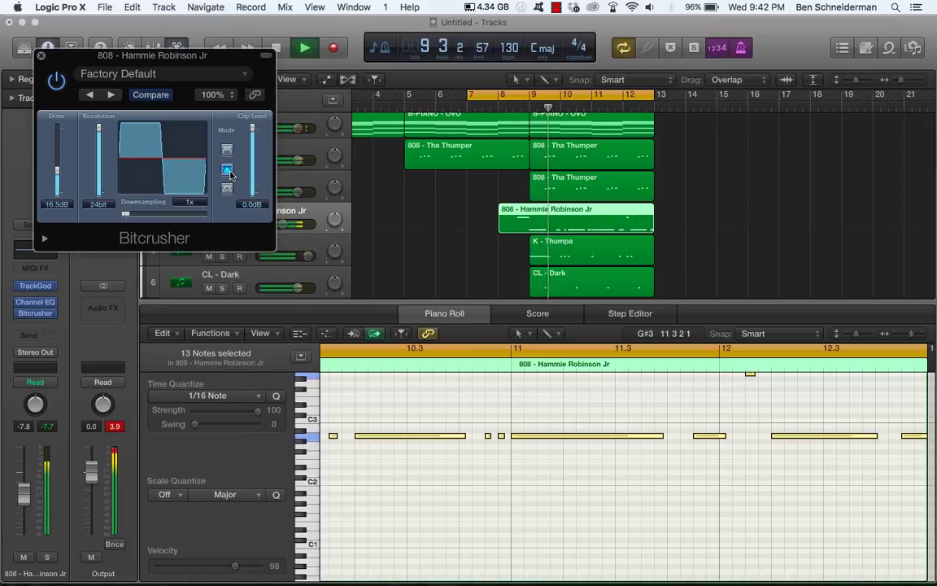
left_click(227, 190)
left_click(227, 170)
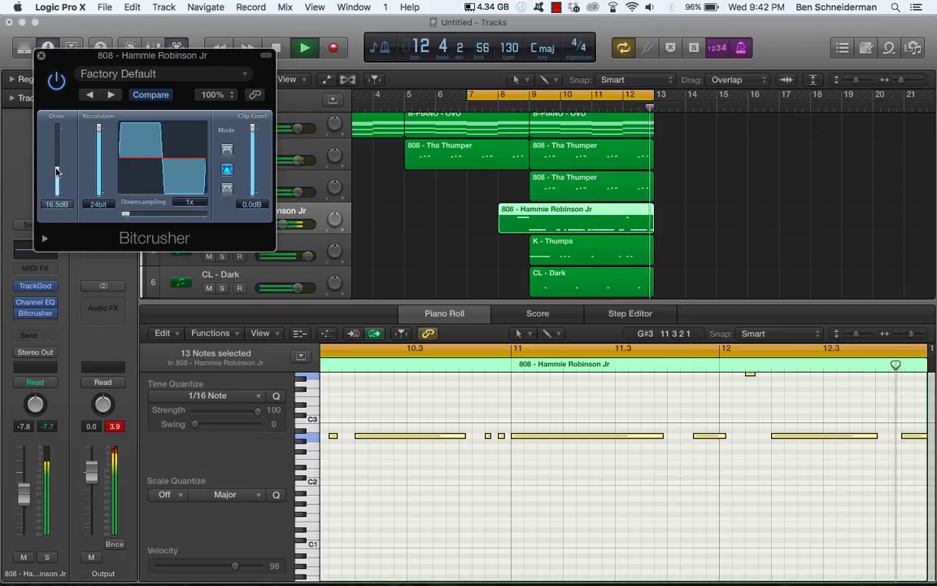
- Set the Bitcrusher drive to 12.0 dB and resolution to 8 bit with downsampling at 1x, and close the plug-in window
left_click_drag(57, 171, 57, 193)
left_click_drag(99, 127, 98, 153)
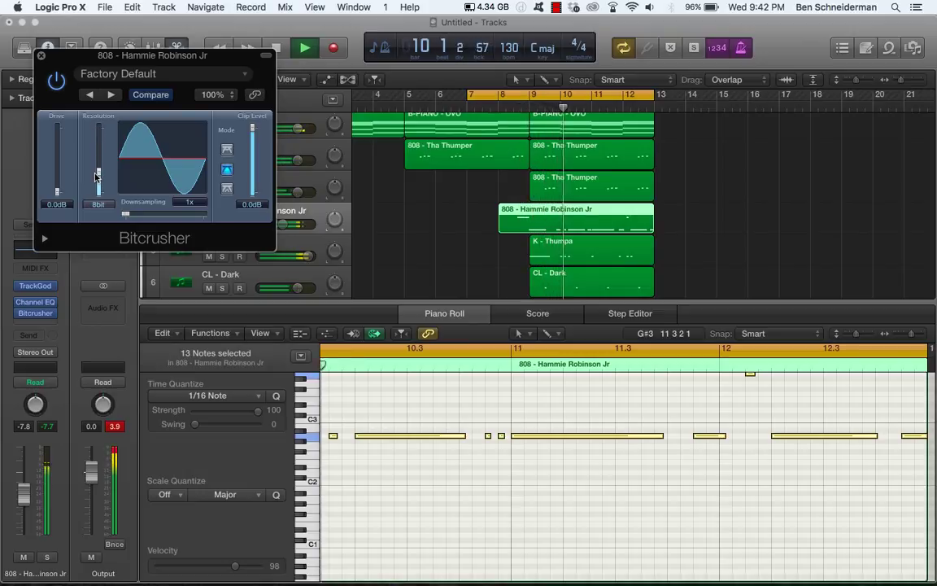
mouse_move(125, 214)
left_mouse_down()
mouse_move(138, 214)
mouse_move(126, 215)
left_mouse_up()
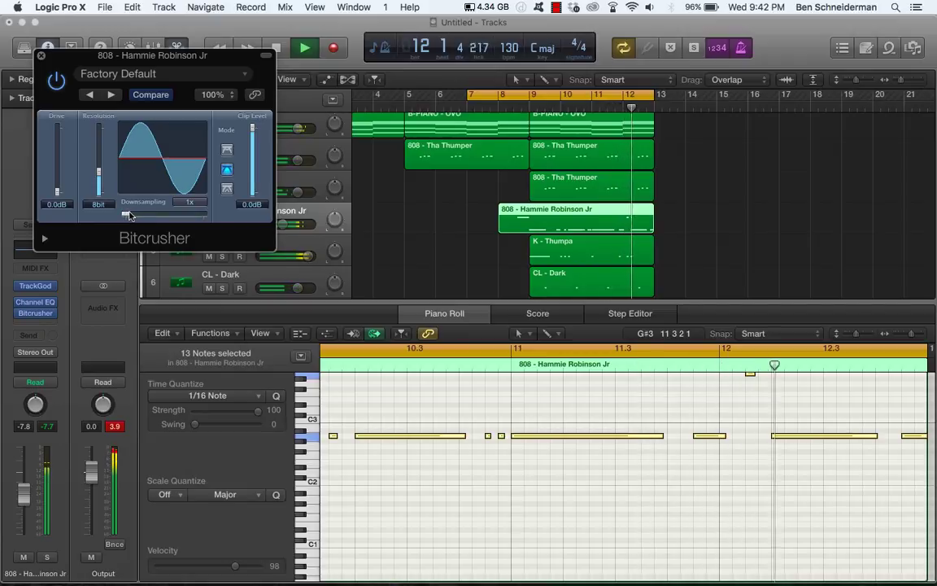
left_click_drag(57, 188, 56, 183)
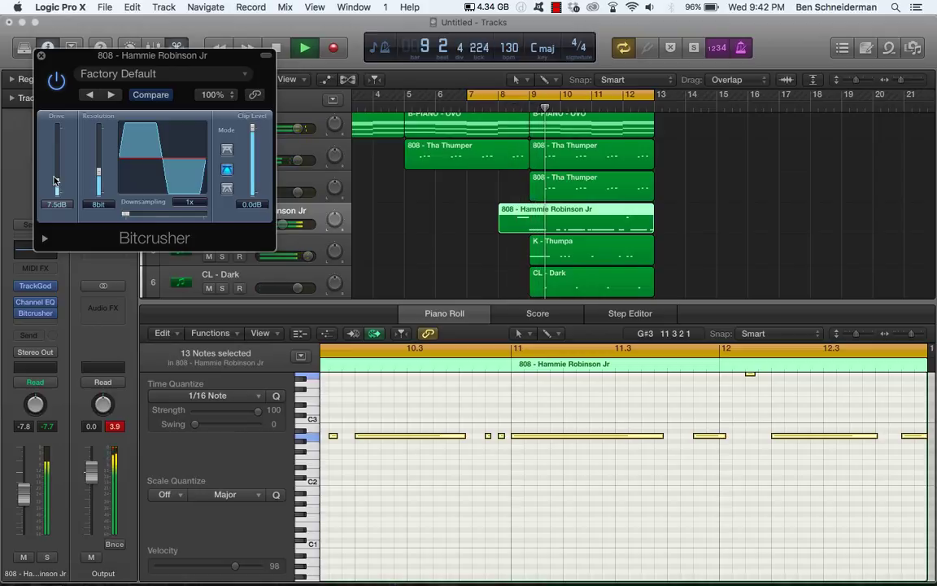
left_click_drag(57, 185, 57, 181)
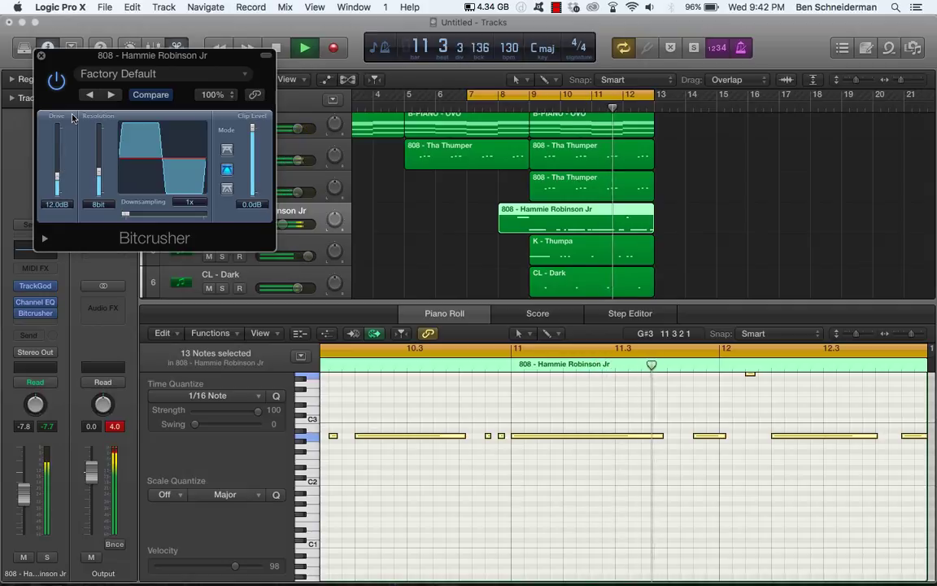
left_click(41, 56)
- Lower the 808 - Hammie Robinson Jr volume to about -10.4 dB, stop playback, and raise the CL - Dark volume to +0.7 dB
left_click_drag(284, 223, 323, 257)
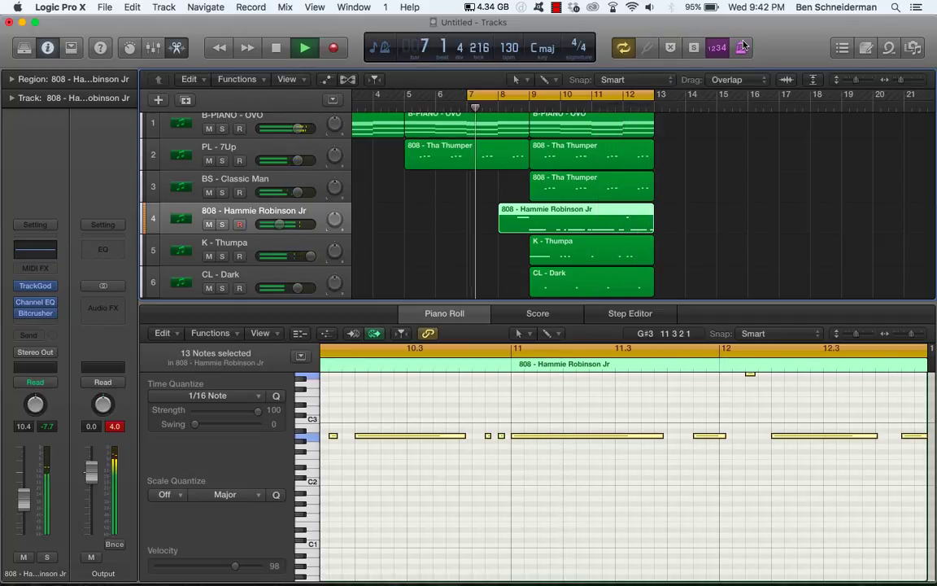
key("space")
left_click(226, 283)
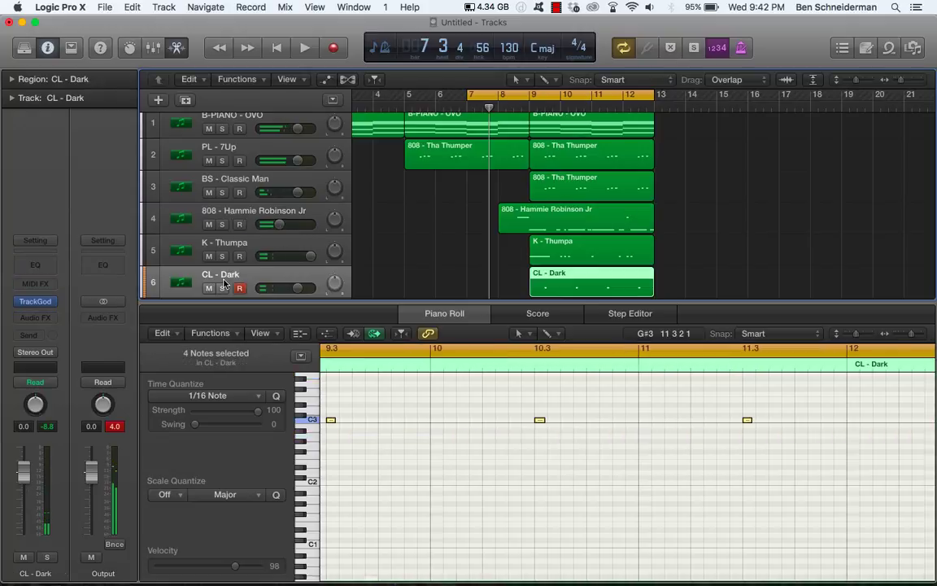
left_click_drag(308, 292, 325, 306)
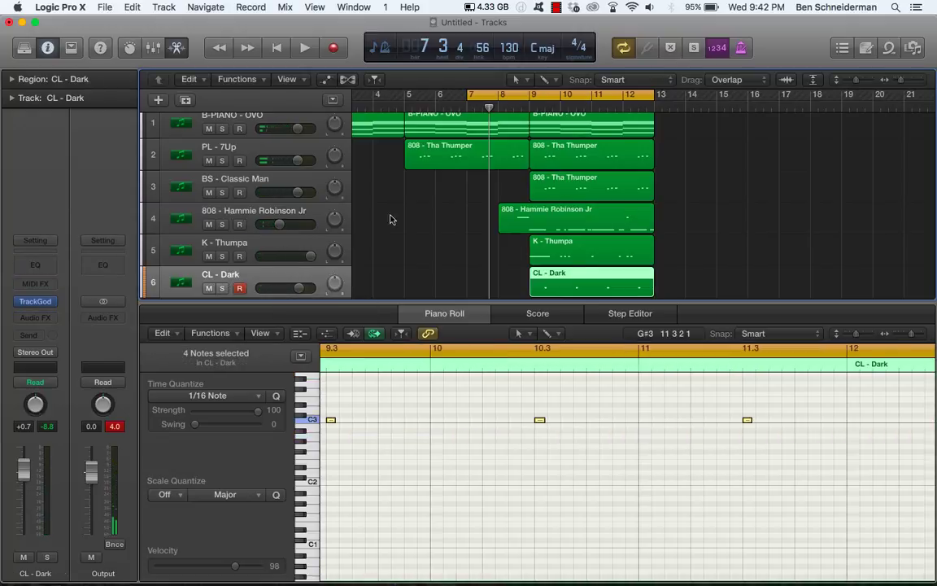
- Add an instrument track below CL - Dark with the stereo TrackGod plug-in and load its Golden Brass bank
scroll(416, 211, "up", 2)
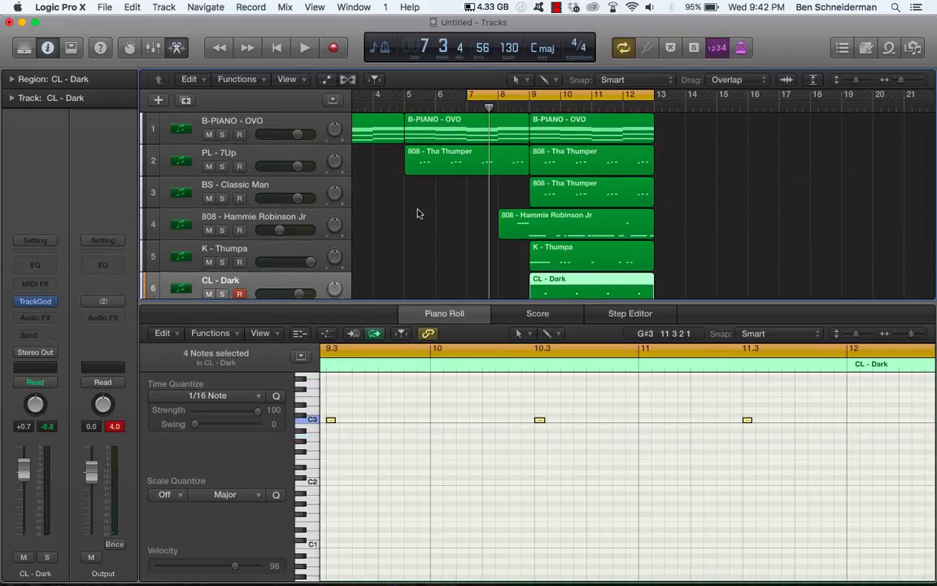
scroll(203, 273, "down", 4)
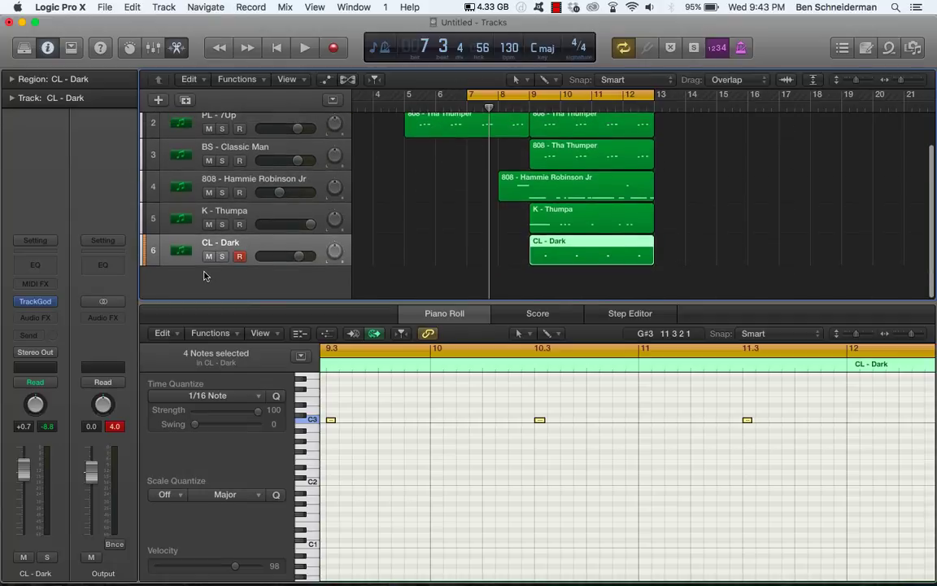
double_click(203, 275)
left_click(38, 302)
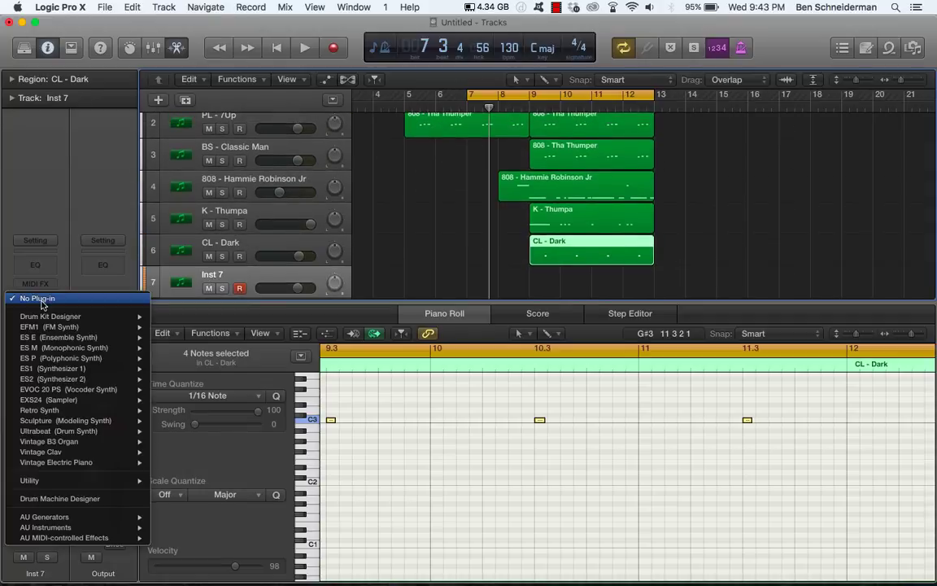
mouse_move(72, 528)
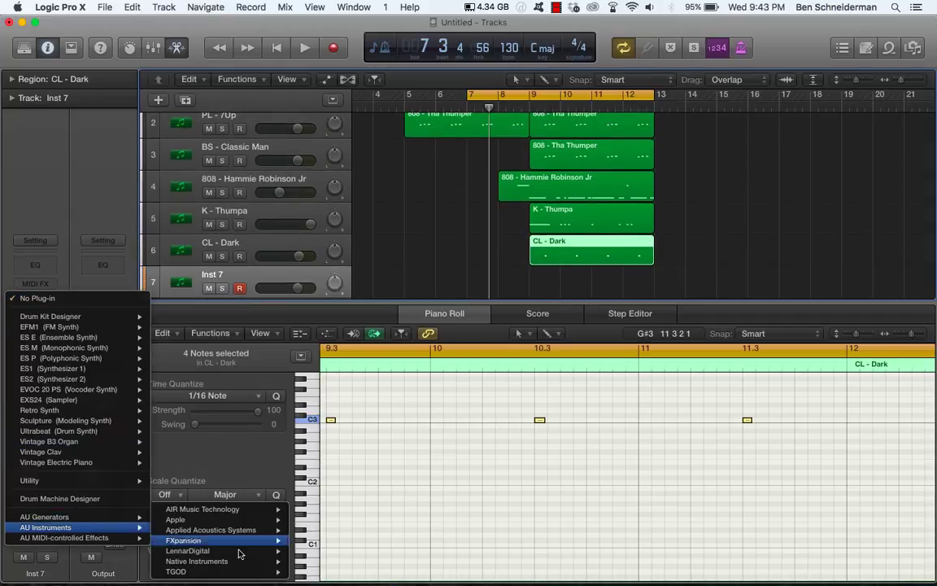
mouse_move(243, 572)
mouse_move(360, 575)
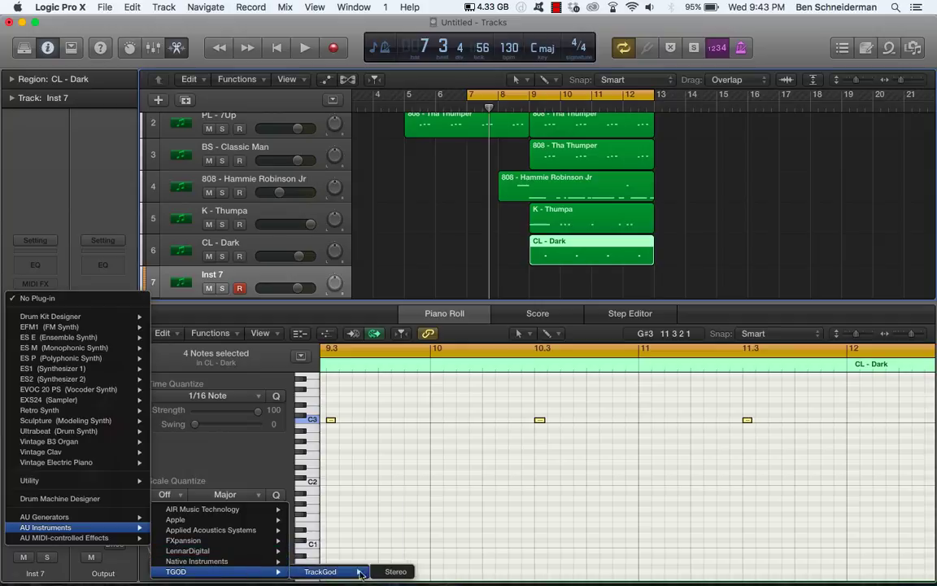
left_click(396, 572)
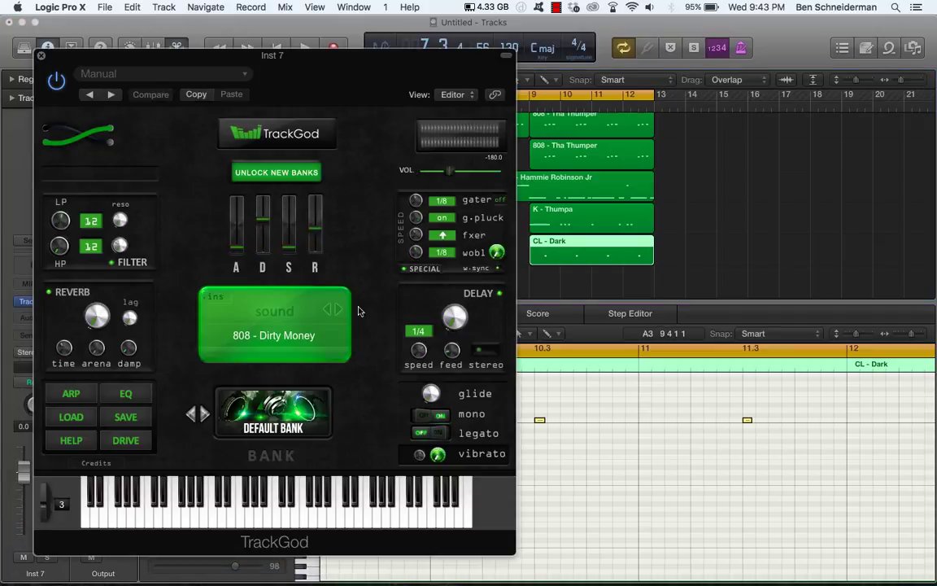
left_click(298, 323)
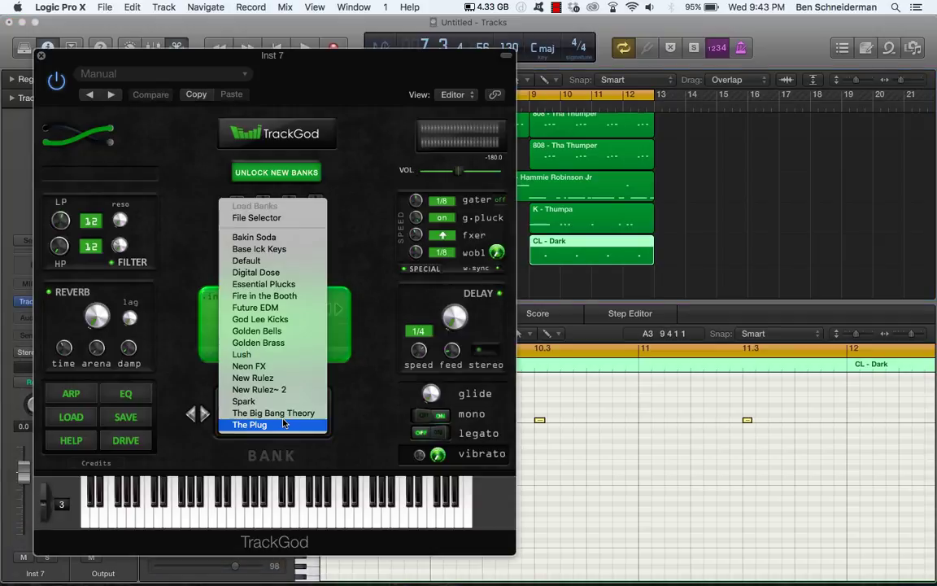
left_click(274, 343)
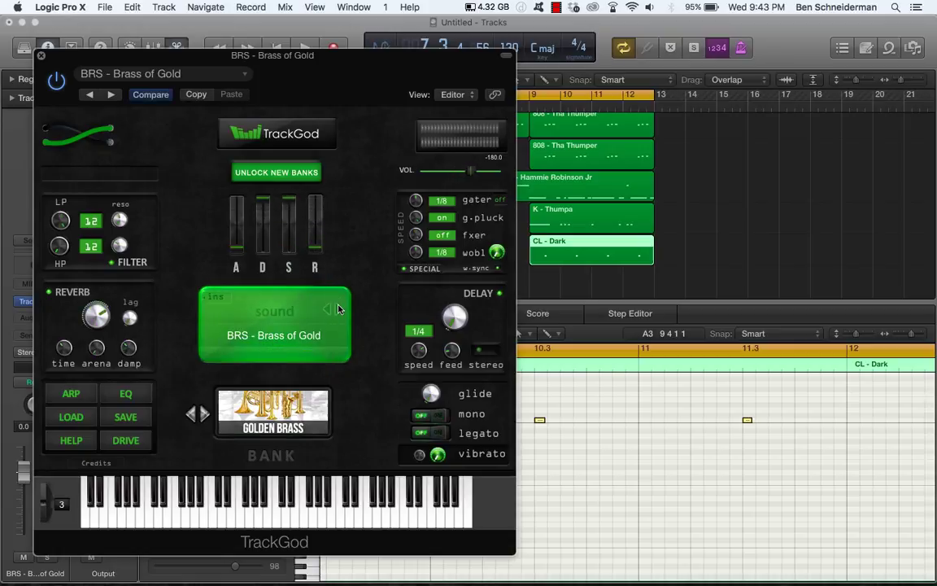
- Open Musical Typing and rehearse brass chords around G major, G minor, F and D with the Brass of Gold sound
key("super+k")
key("g")
key("j")
key("l")
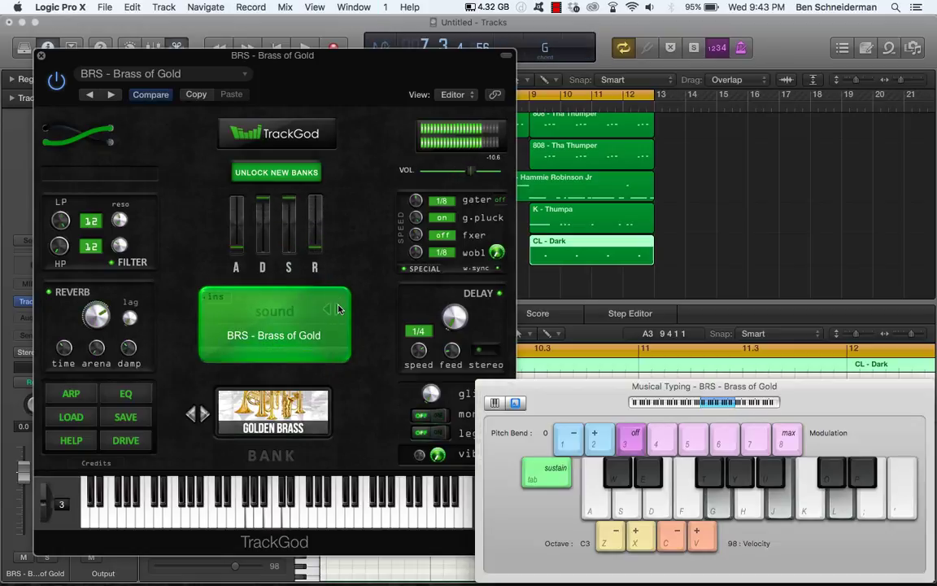
key("g")
key("u")
key("l")
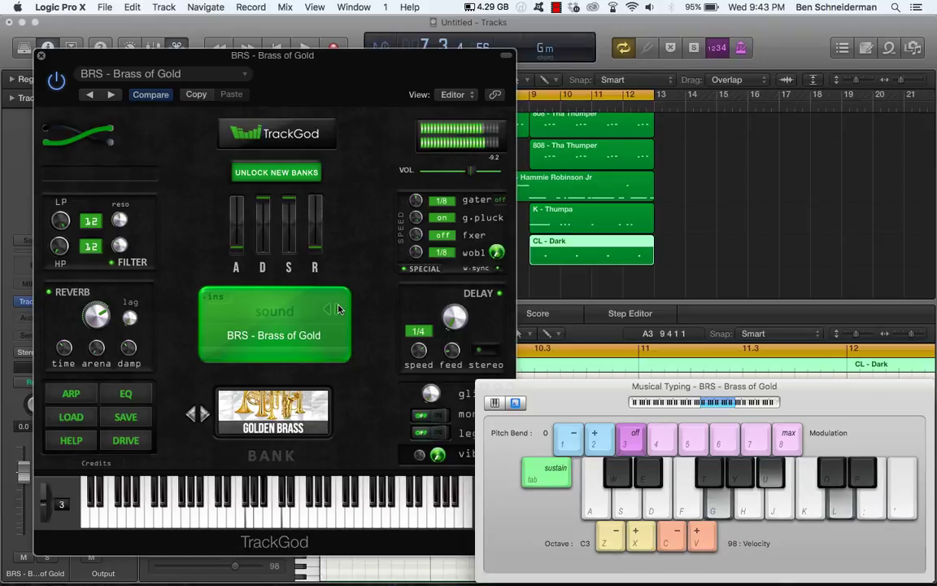
key("f")
key("h")
key("k")
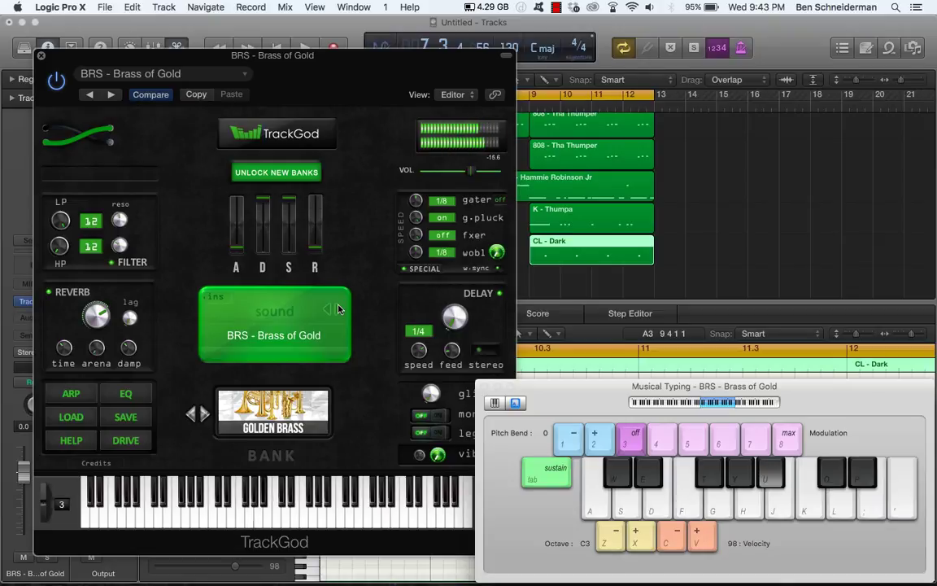
key("g")
key("u")
key("l")
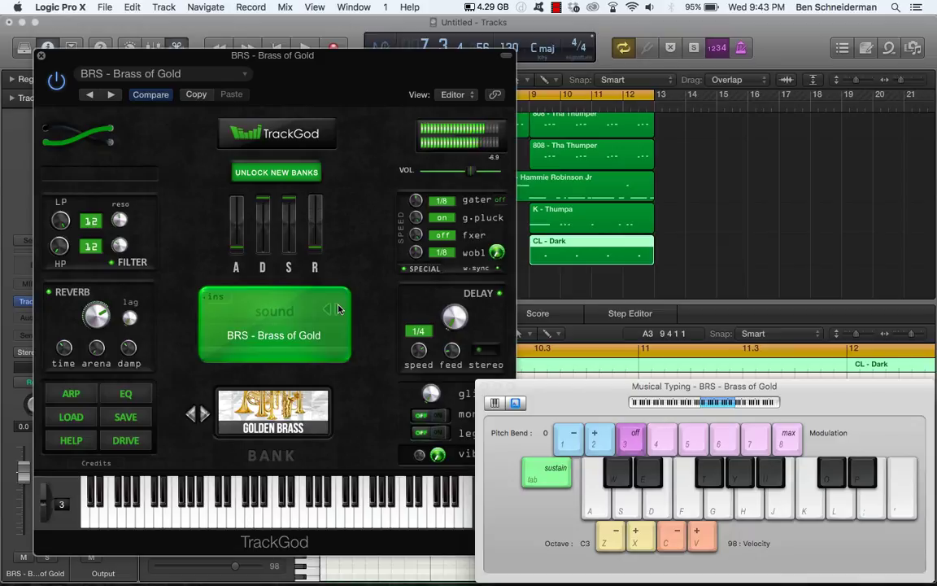
key("s")
key("f")
key("h")
key("t")
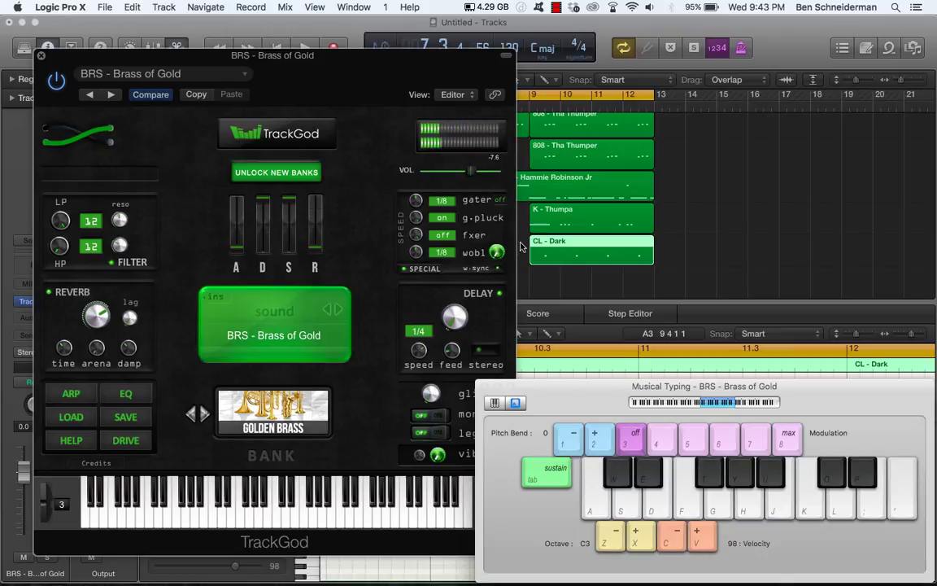
- Set the cycle range to bars 9 to 13 and try a short recording pass on the brass track
left_click(542, 99)
left_click_drag(533, 99, 640, 93)
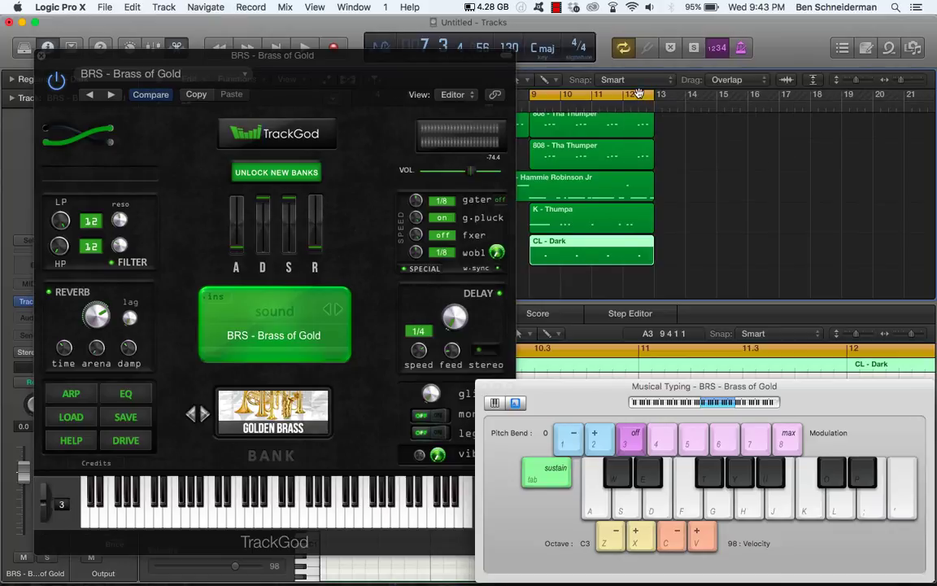
key("space")
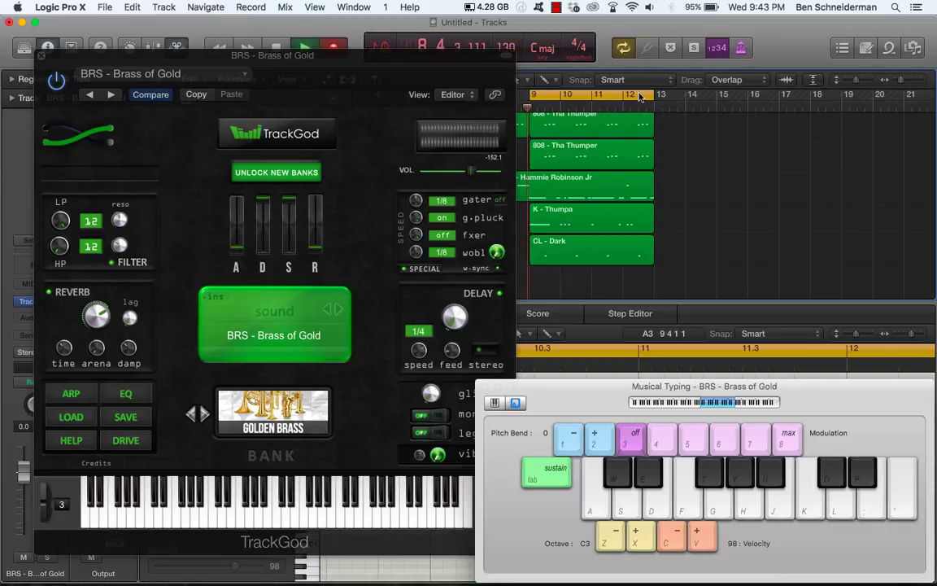
key("space")
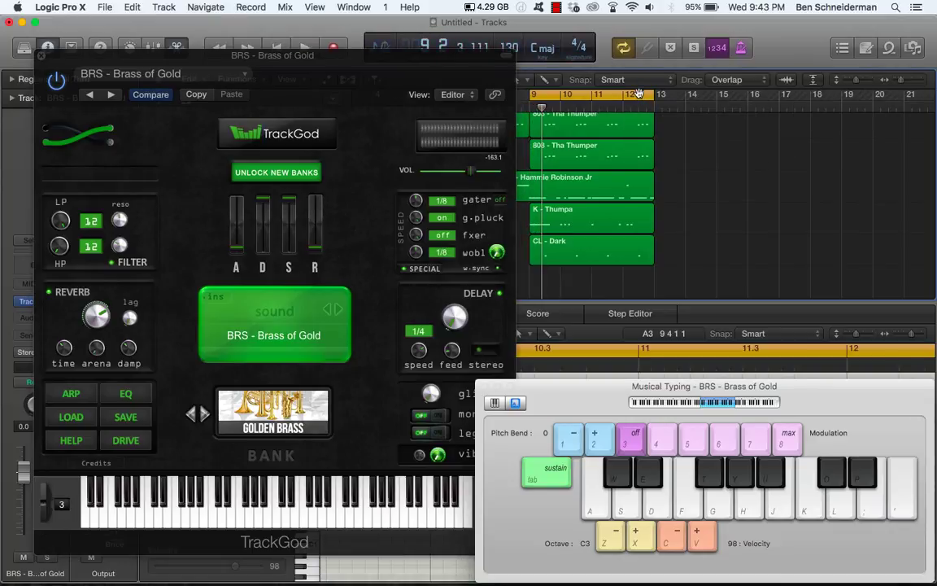
- Record the brass chords G minor, F, G minor and D over bars 9 to 13 on the BRS - Brass of Gold track
key("e")
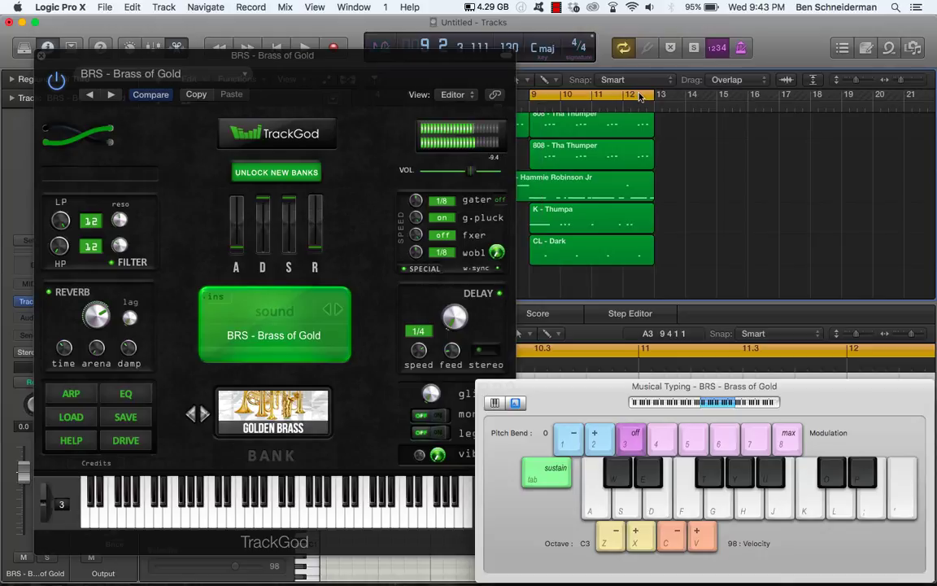
key("g")
key("l")
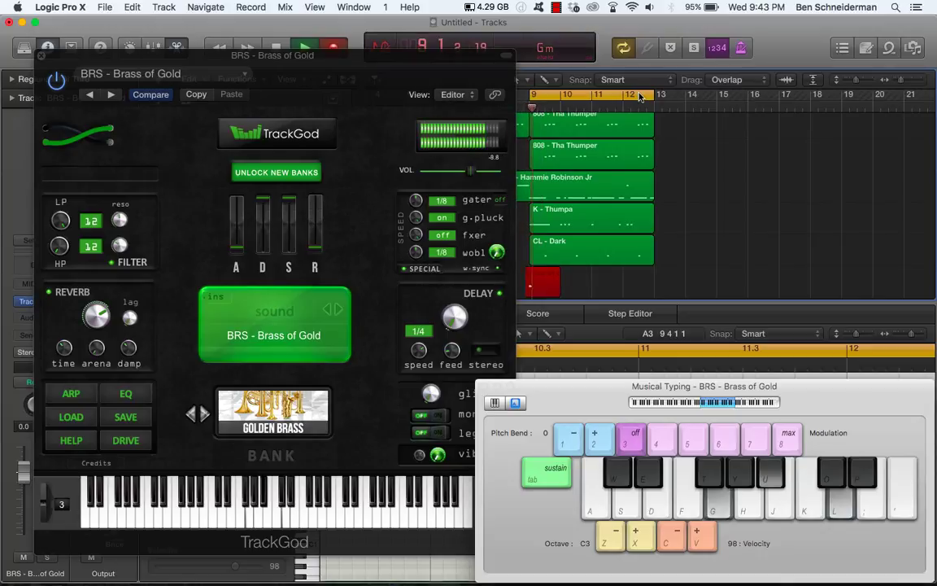
key("f")
key("k")
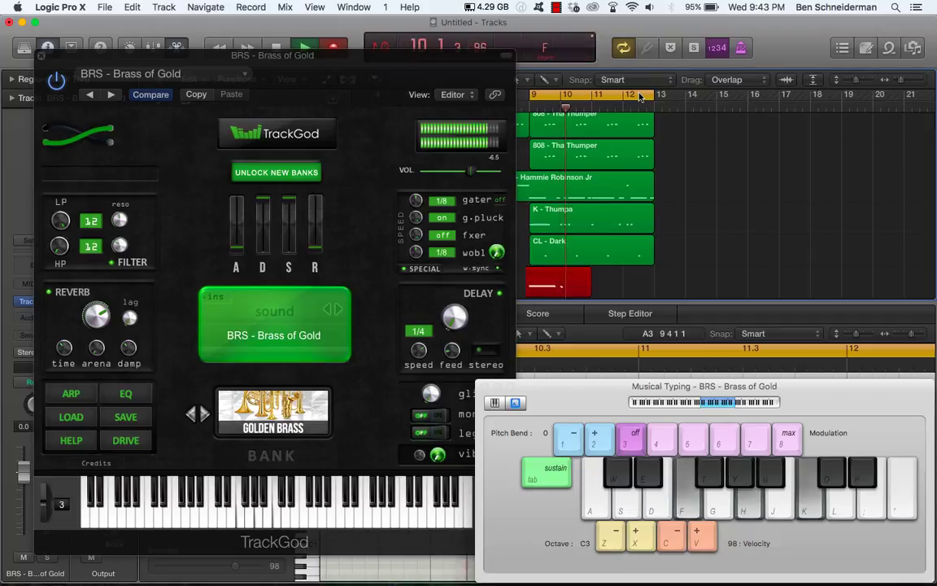
key("g")
key("l")
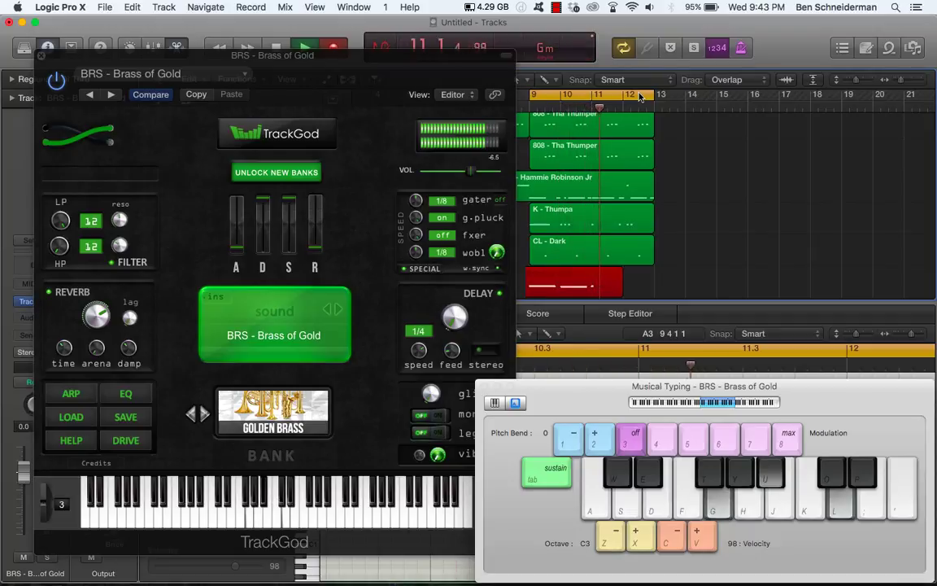
key("s")
key("t")
key("j")
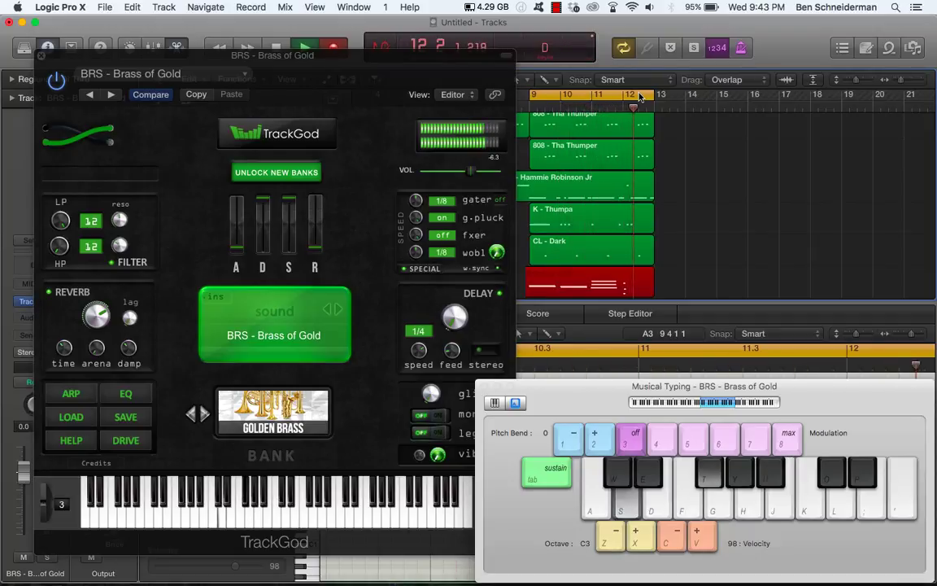
key("j")
key("space")
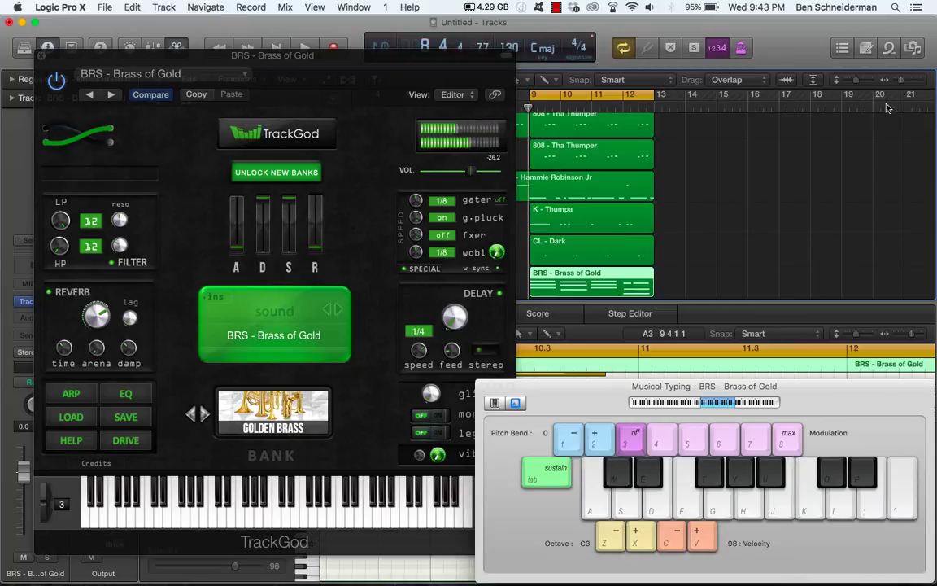
- Close the Musical Typing and TrackGod windows and open the BRS - Brass of Gold region in the Piano Roll
double_click(625, 295)
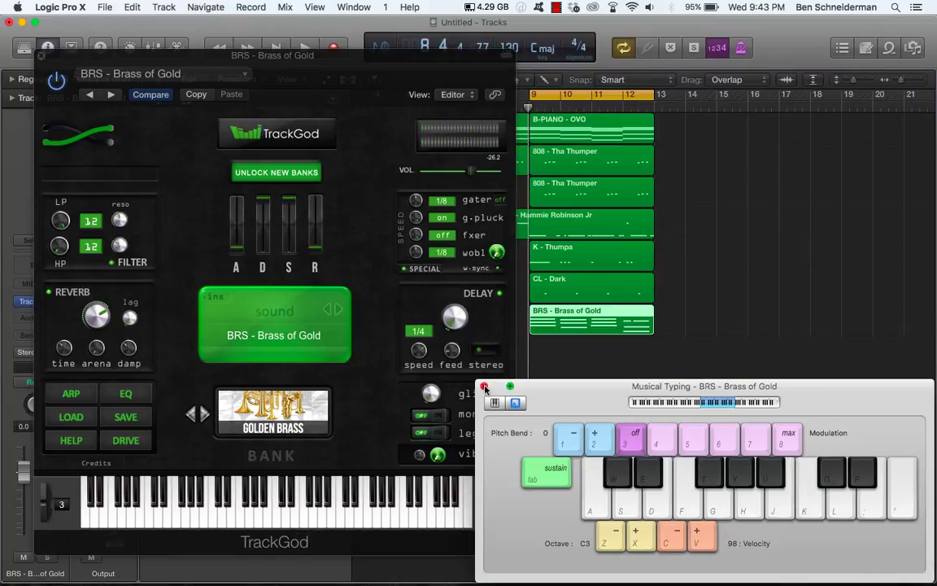
left_click(484, 387)
left_click(44, 56)
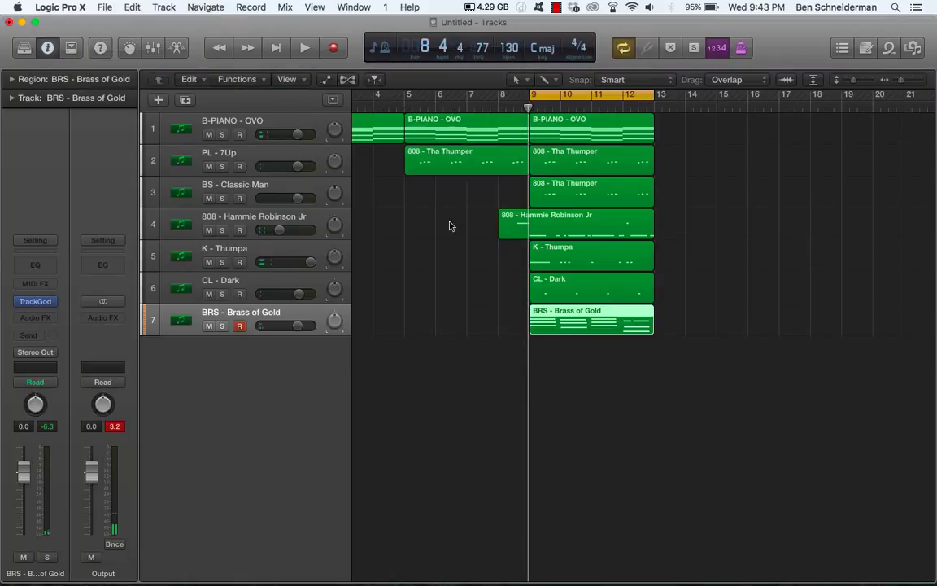
double_click(584, 298)
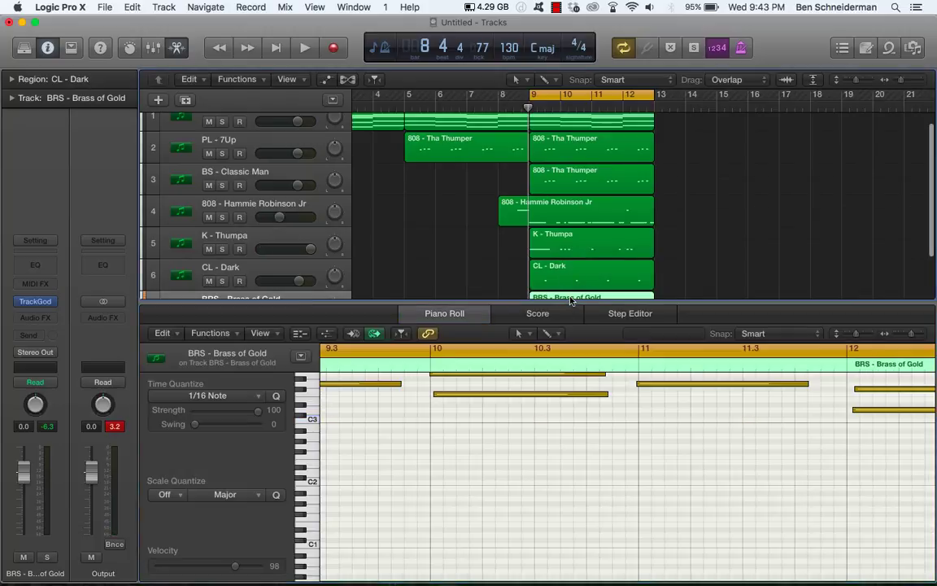
- Move the short brass note at bar 12 down two semitones and align it with the start of the bar
scroll(618, 462, "up", 3)
scroll(616, 462, "right", 5)
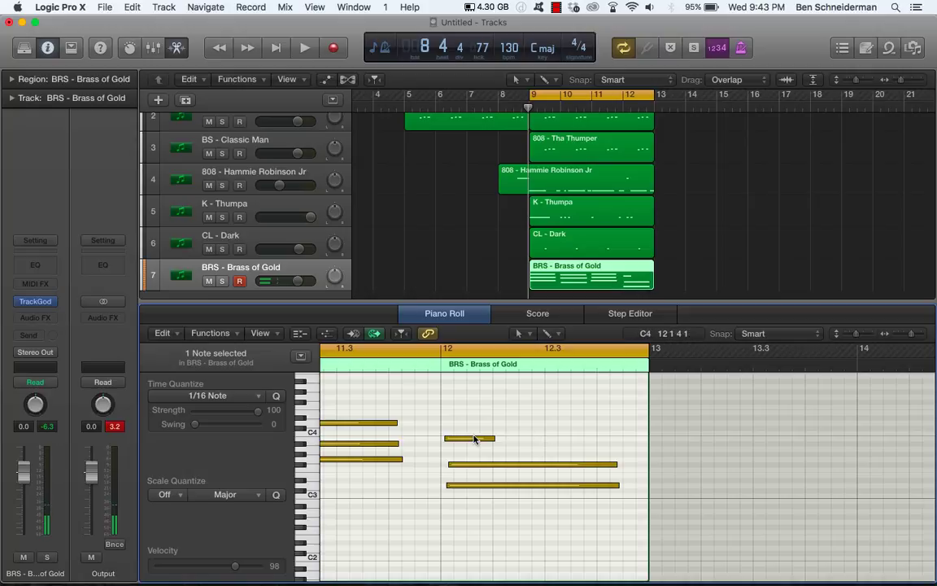
left_click_drag(471, 441, 463, 452)
left_click(525, 450)
- Quantize all the brass notes to 1/16 and force them legato, keeping the overlapping chord notes
key("super+a")
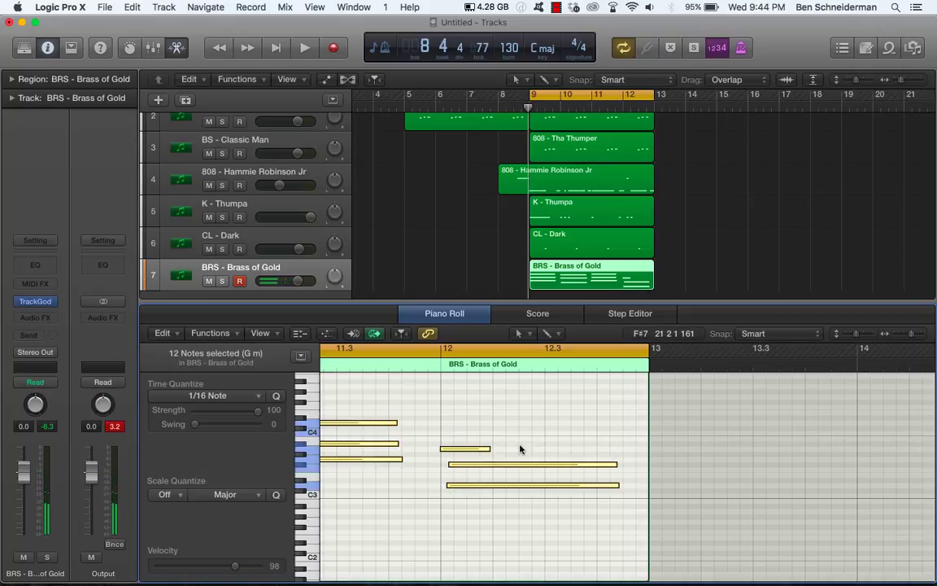
key("q")
key("shift+l")
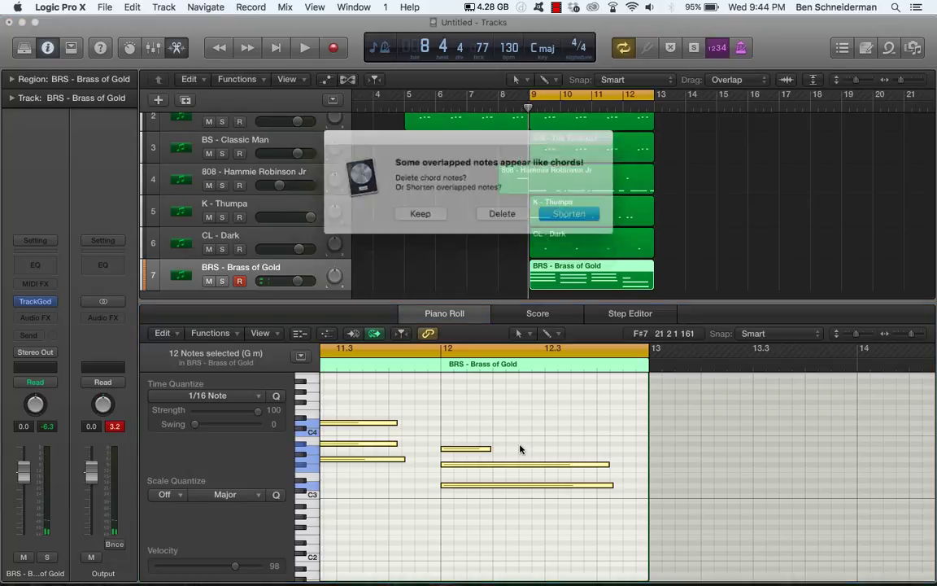
left_click(420, 212)
scroll(506, 454, "left", 10)
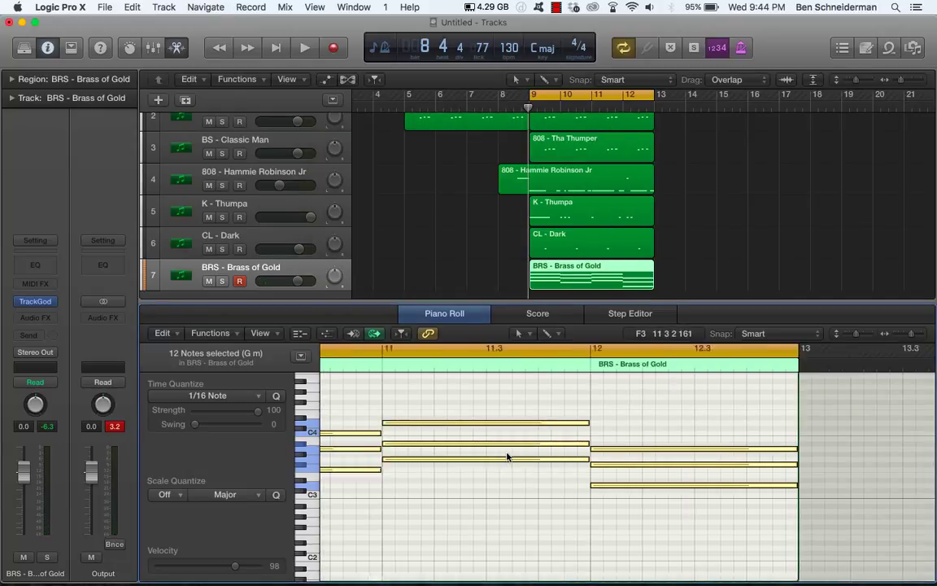
- During playback, lower the BRS - Brass of Gold track to -7.4 dB, set its TrackGod reverb level to 100 and raise the reverb arena
key("space")
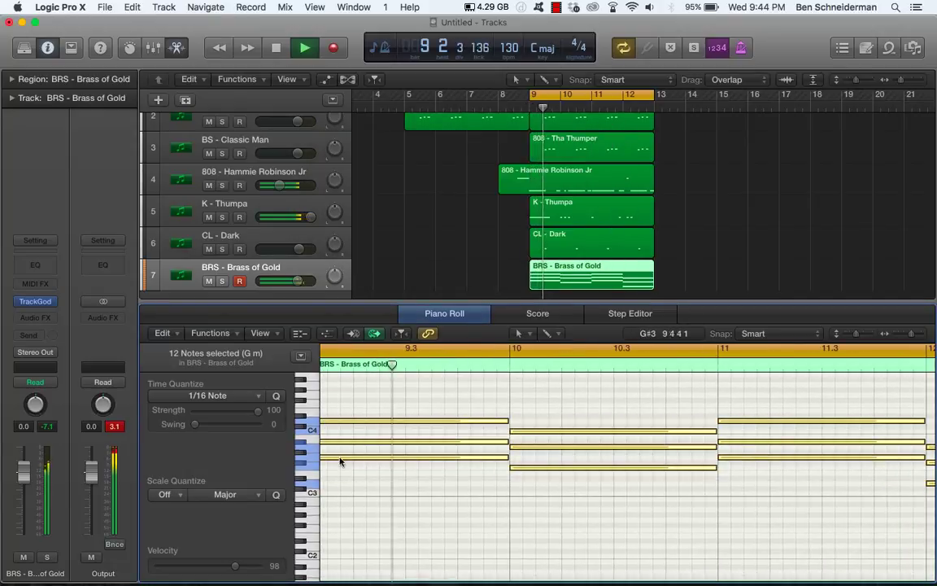
left_click_drag(297, 281, 282, 281)
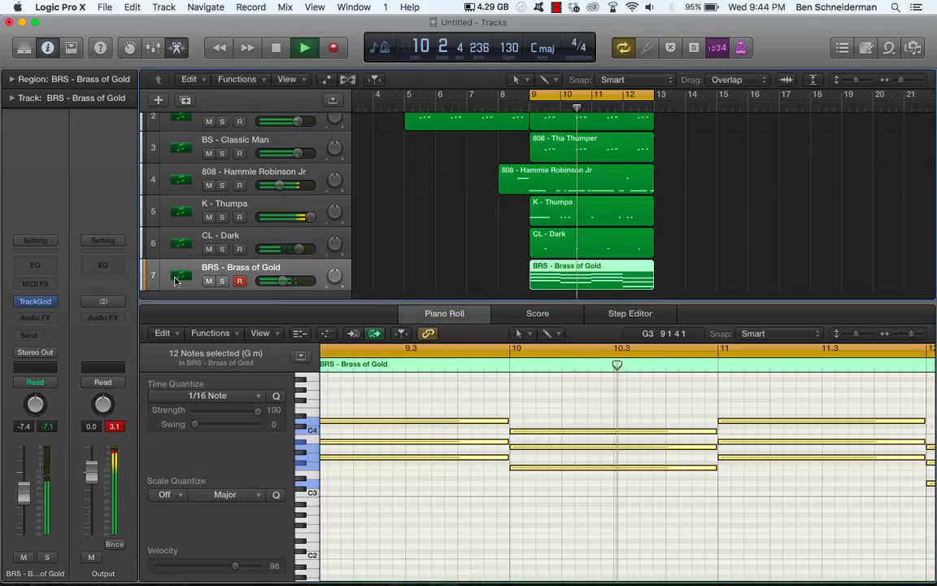
left_click(35, 301)
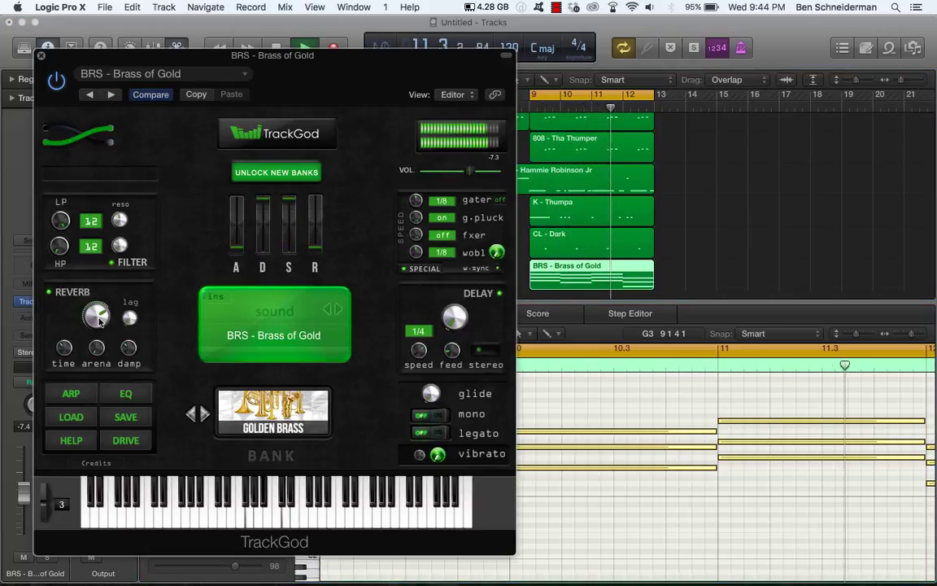
left_click_drag(97, 313, 98, 301)
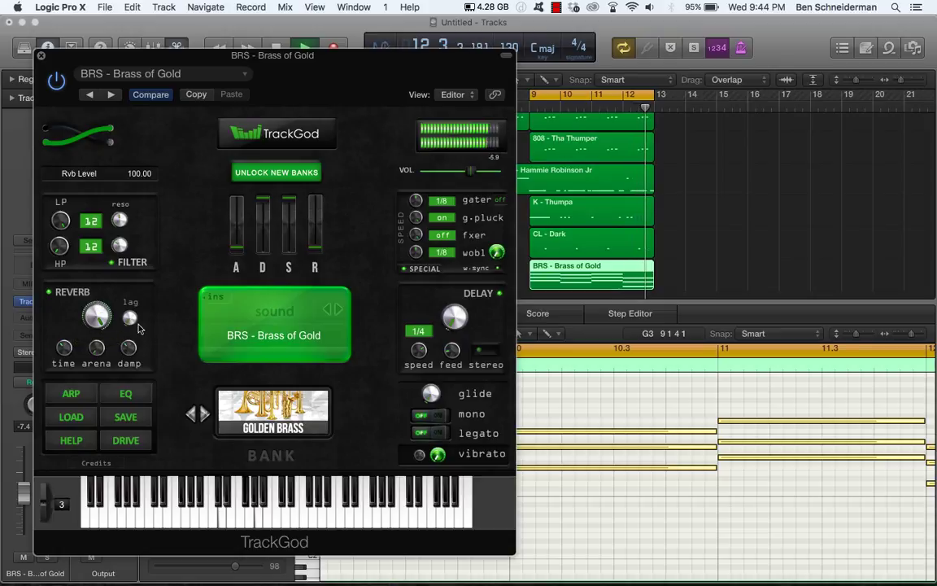
left_click_drag(96, 350, 97, 324)
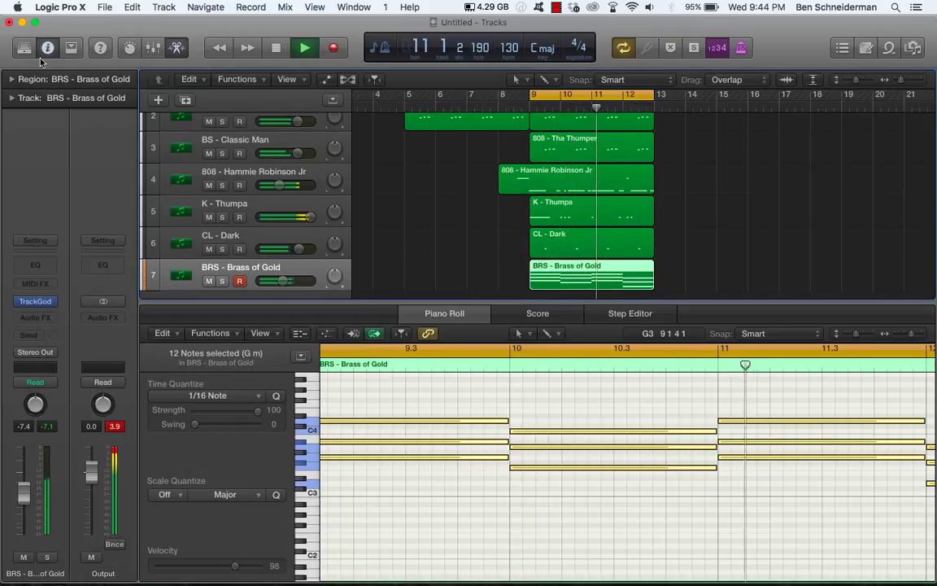
left_click(41, 55)
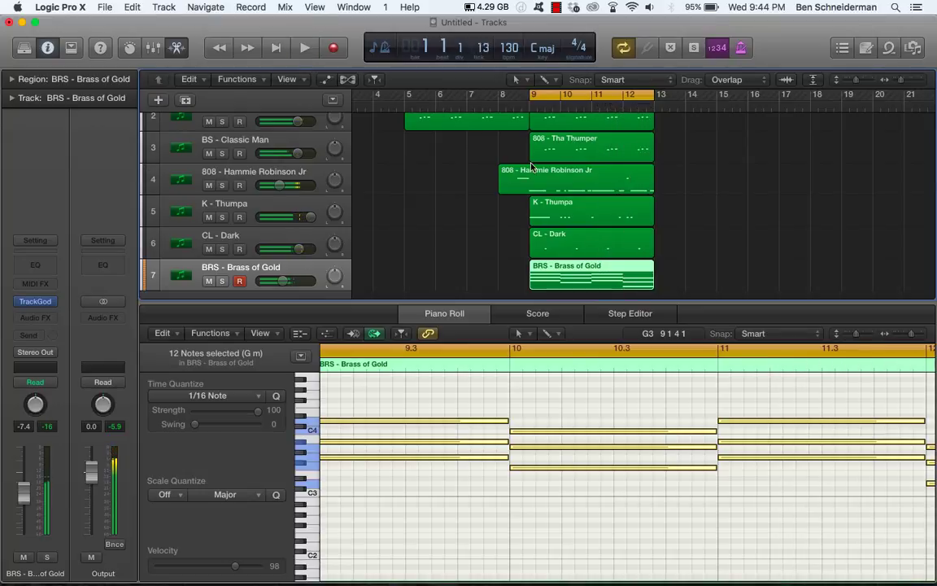
- Set the TrackGod reverb level of the PL - 7Up track to 43.33
scroll(601, 136, "up", 3)
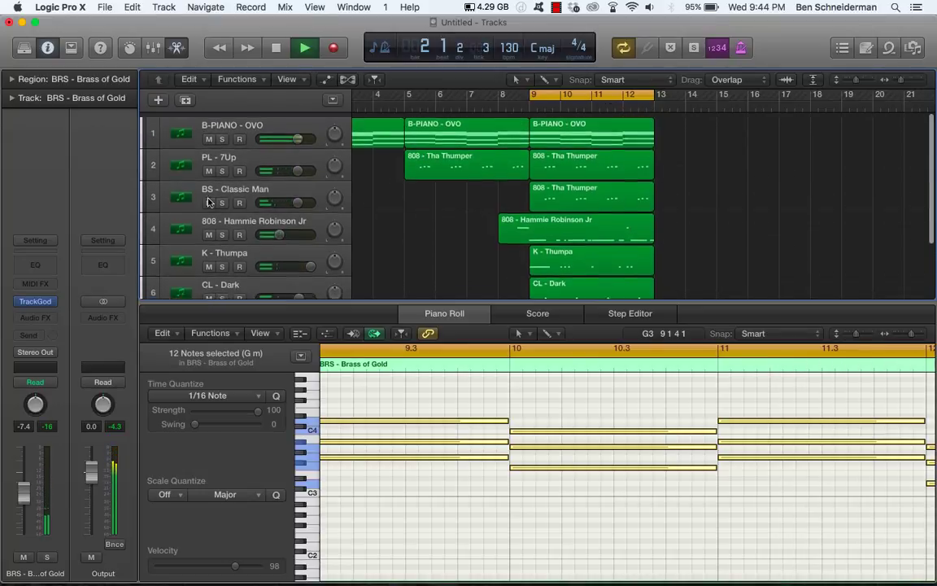
left_click(218, 156)
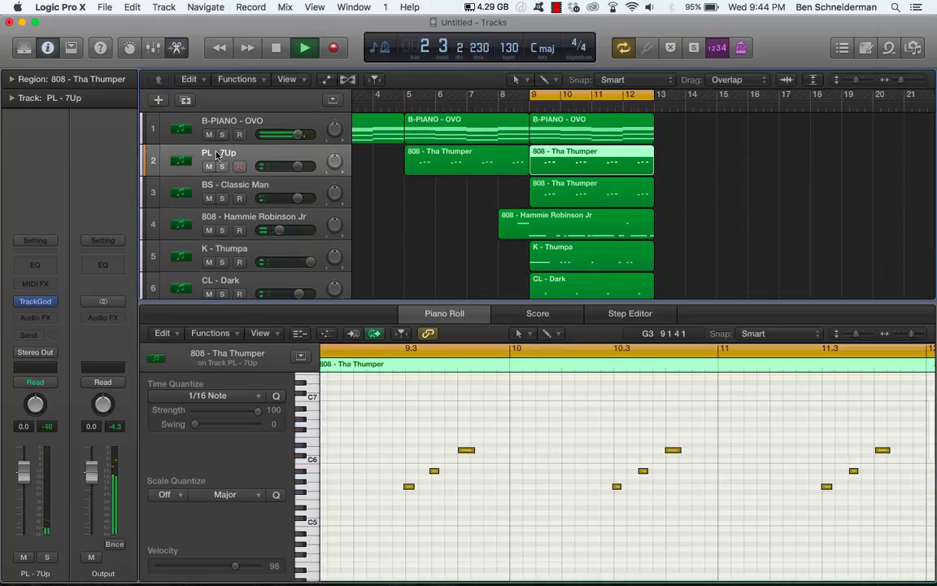
left_click(35, 302)
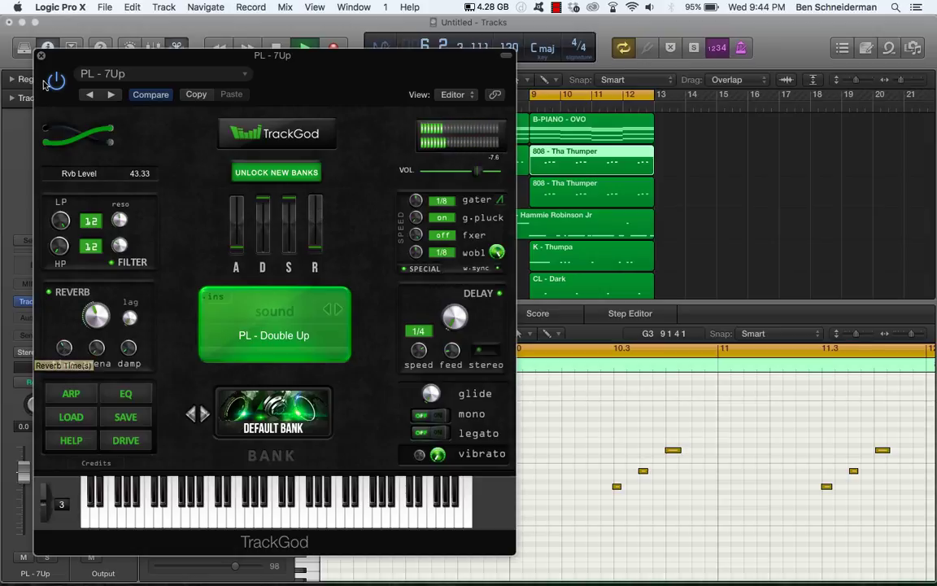
left_click(40, 55)
- Set the TrackGod reverb level of the BS - Classic Man track to 42
left_click(253, 198)
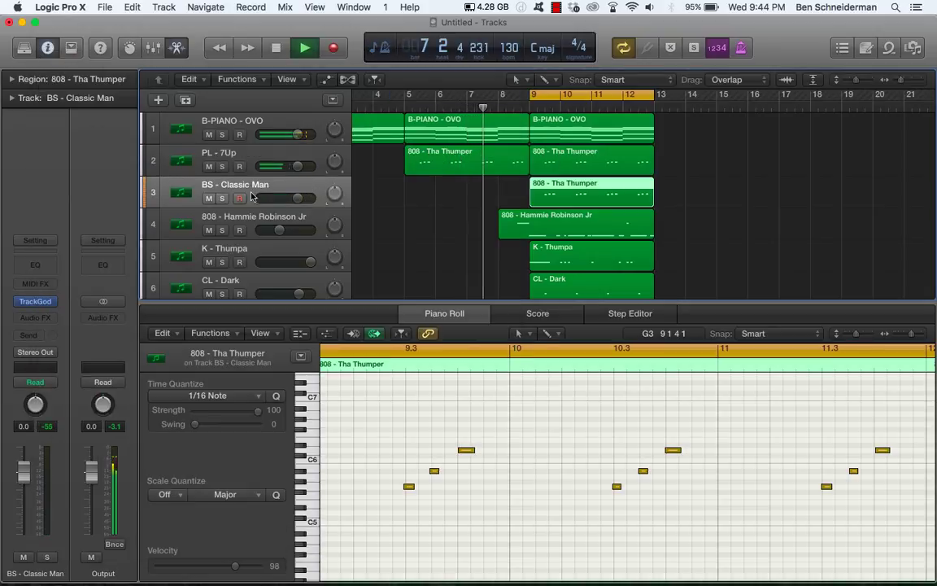
left_click(35, 301)
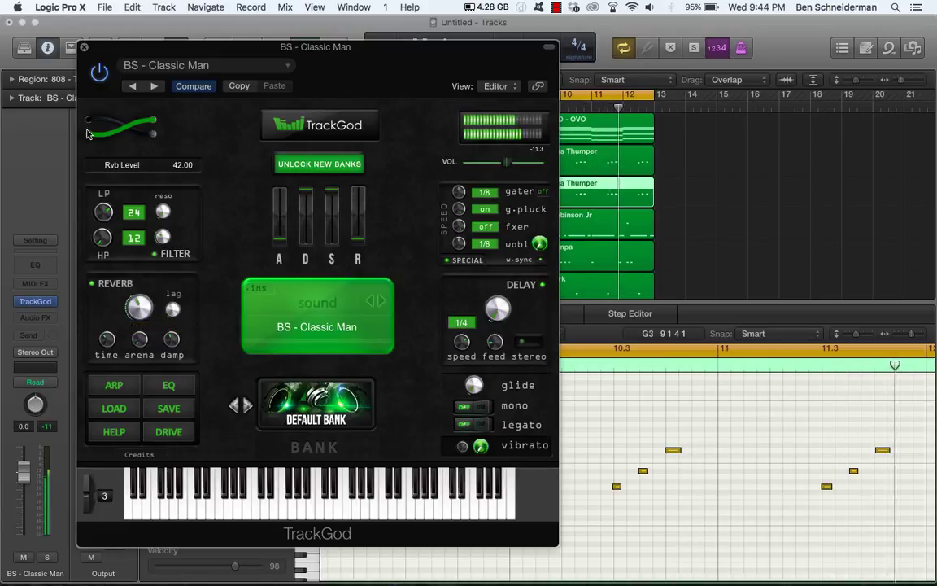
left_click(84, 47)
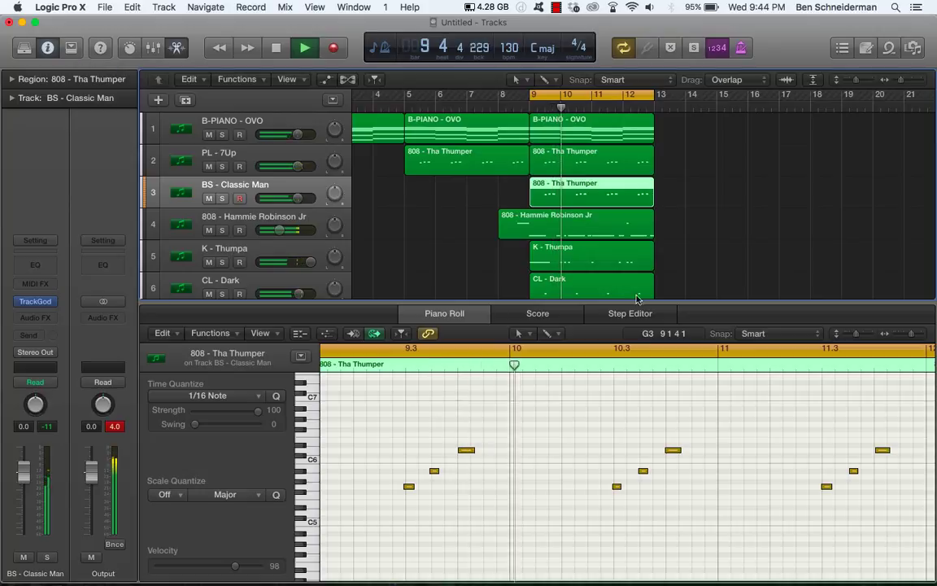
- Shift the last three notes of bar 12 slightly later in both the BS - Classic Man and PL - 7Up regions
scroll(763, 547, "right", 9)
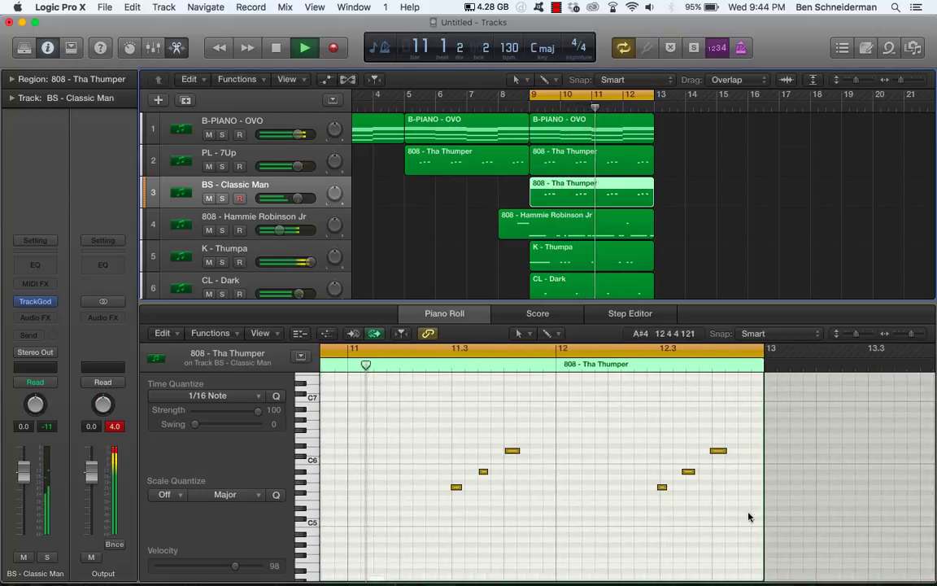
left_click(716, 452)
mouse_move(649, 507)
left_mouse_down()
mouse_move(747, 384)
mouse_move(725, 453)
left_mouse_up()
left_click(590, 162)
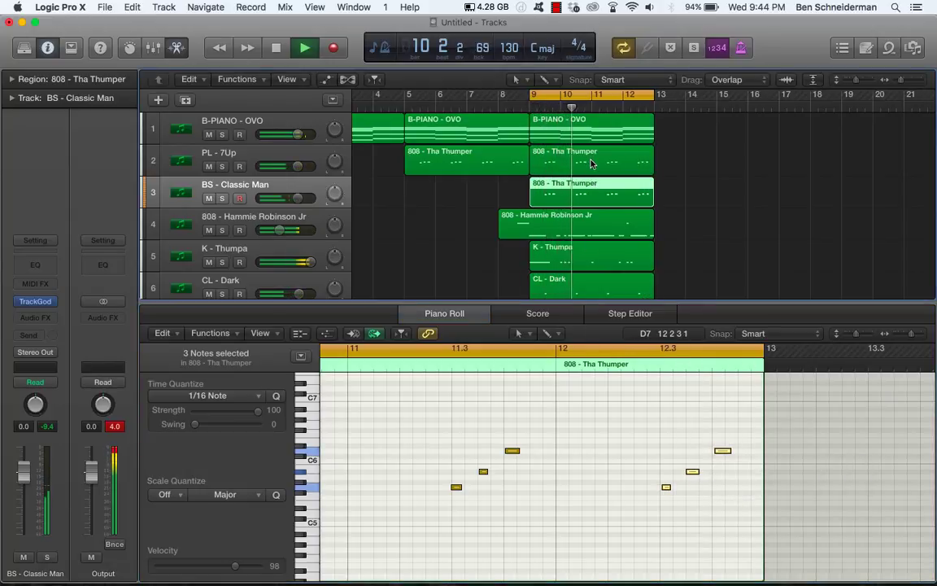
left_click_drag(654, 508, 723, 453)
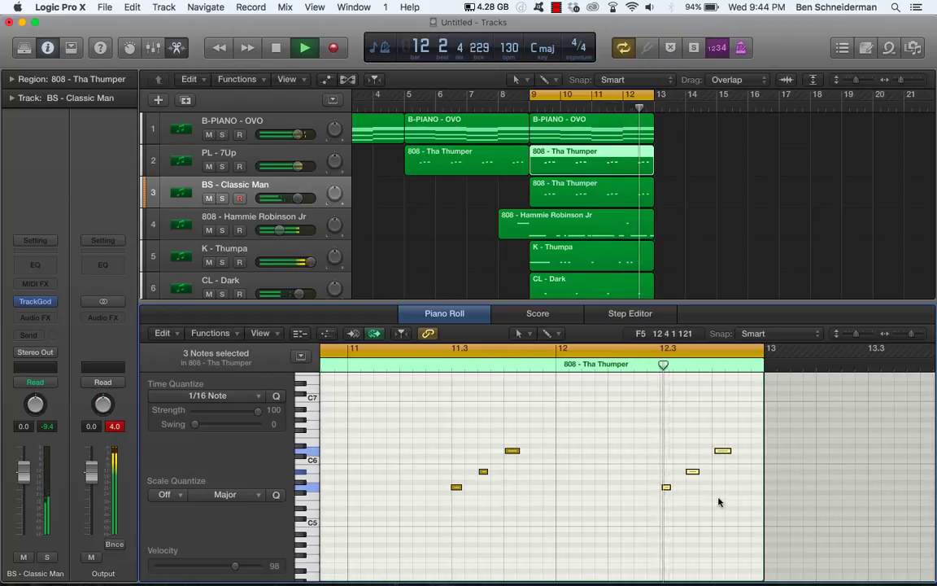
scroll(717, 504, "left", 2)
scroll(717, 504, "left", 1)
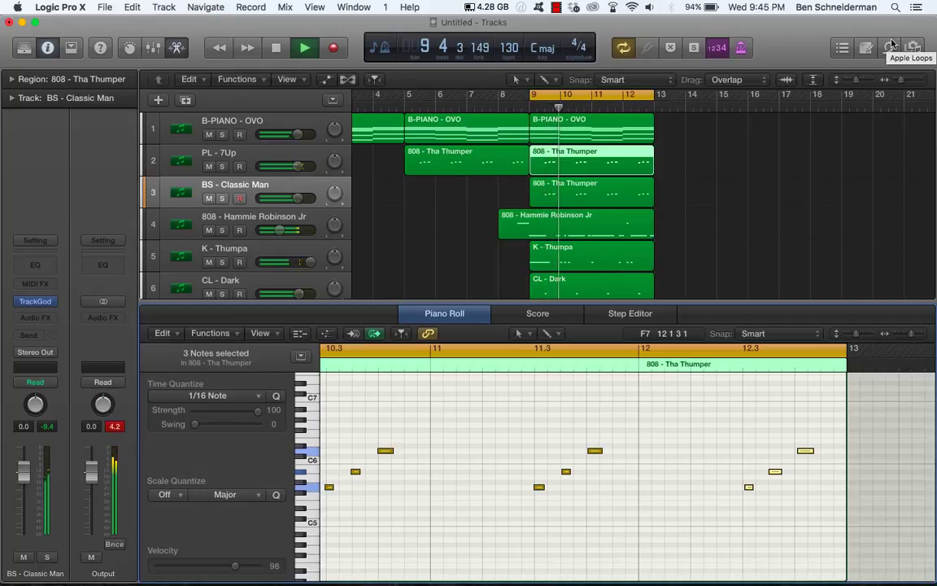
- Stop playback and split the 808 - Hammie Robinson Jr region at bar 9
scroll(693, 203, "down", 4)
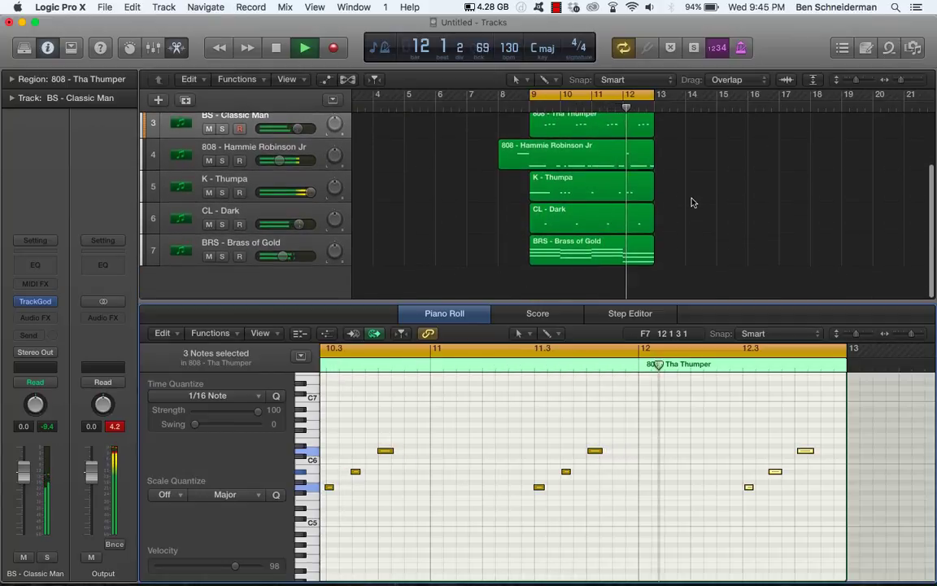
key("space")
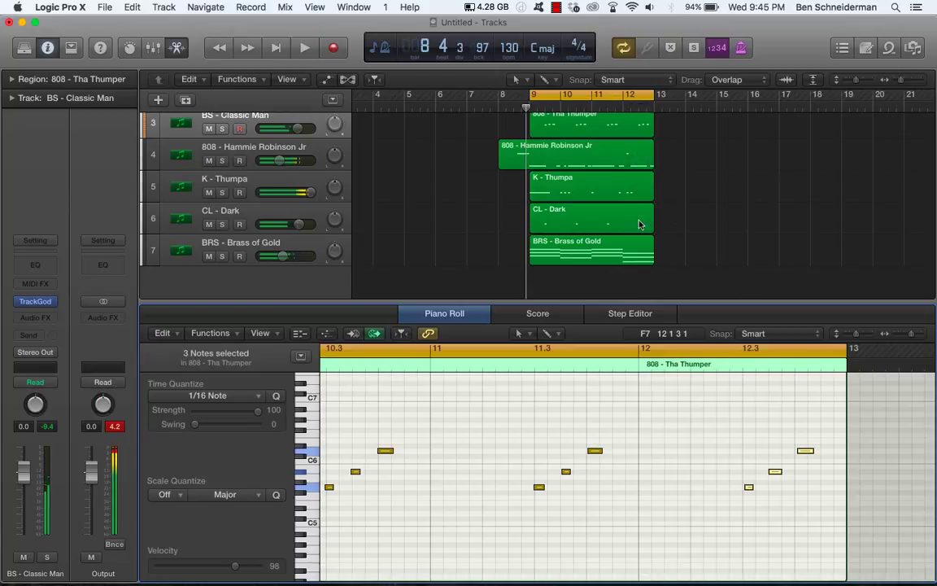
scroll(634, 222, "up", 2)
scroll(635, 223, "up", 2)
scroll(631, 236, "down", 4)
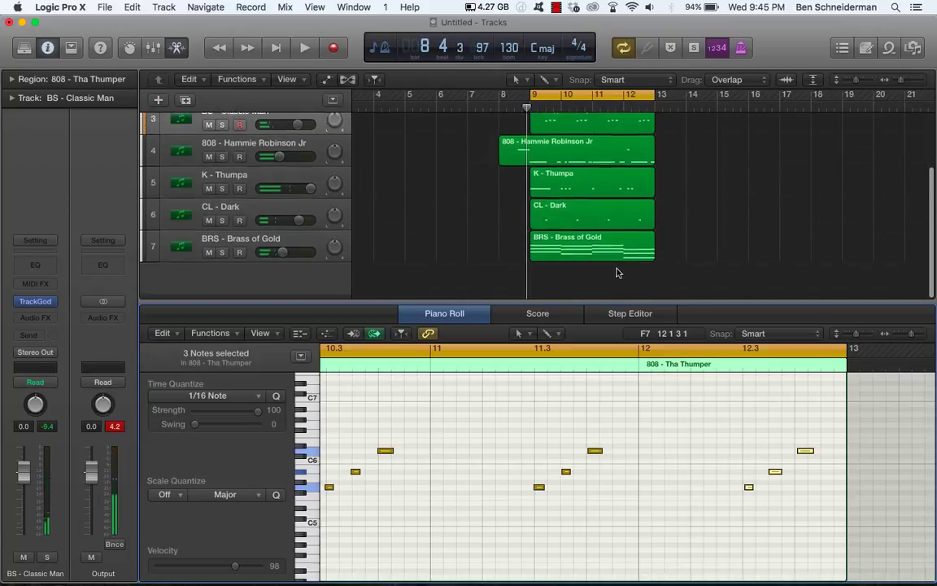
left_click_drag(624, 271, 574, 86)
left_click(529, 107)
key("super+t")
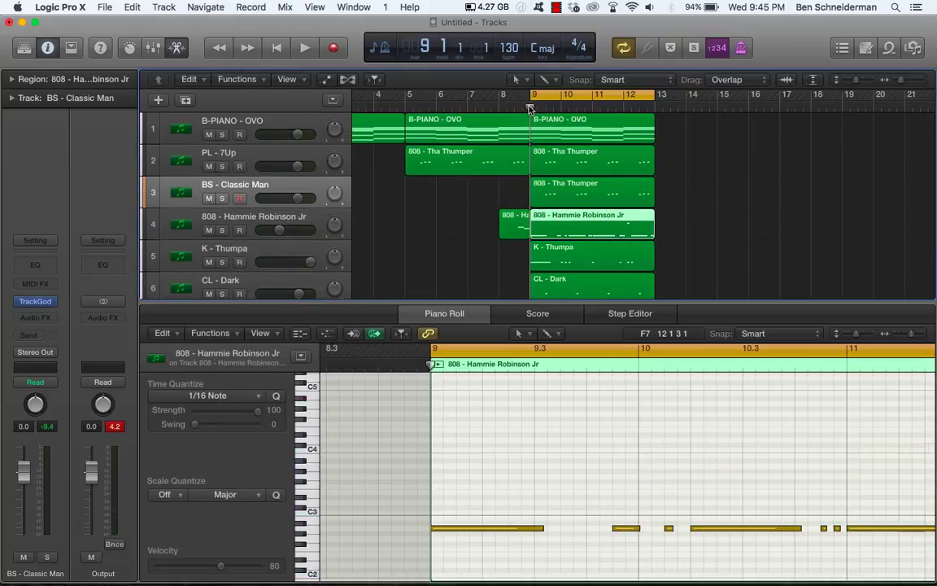
- Select the seven regions spanning bars 9 to 13 on all tracks and repeat them three times up to bar 25
left_click(581, 128)
left_click_drag(690, 149, 612, 279)
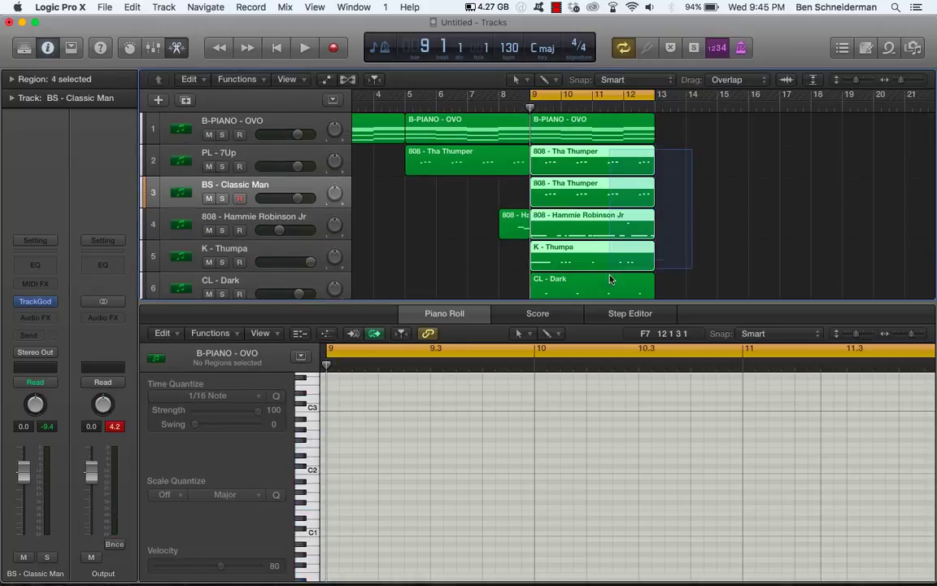
left_click_drag(611, 318, 611, 323)
scroll(706, 122, "up", 5)
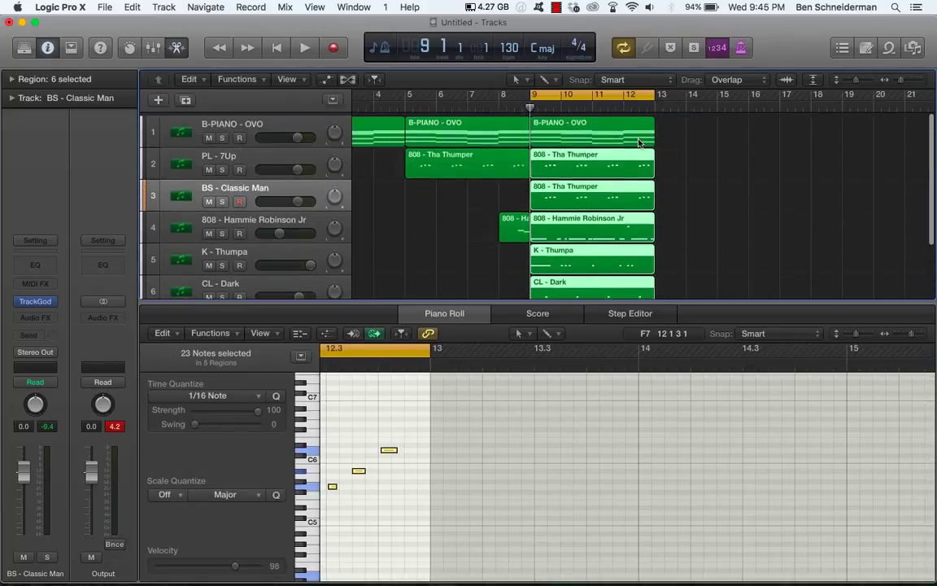
left_click(633, 140, "shift")
key("super+r")
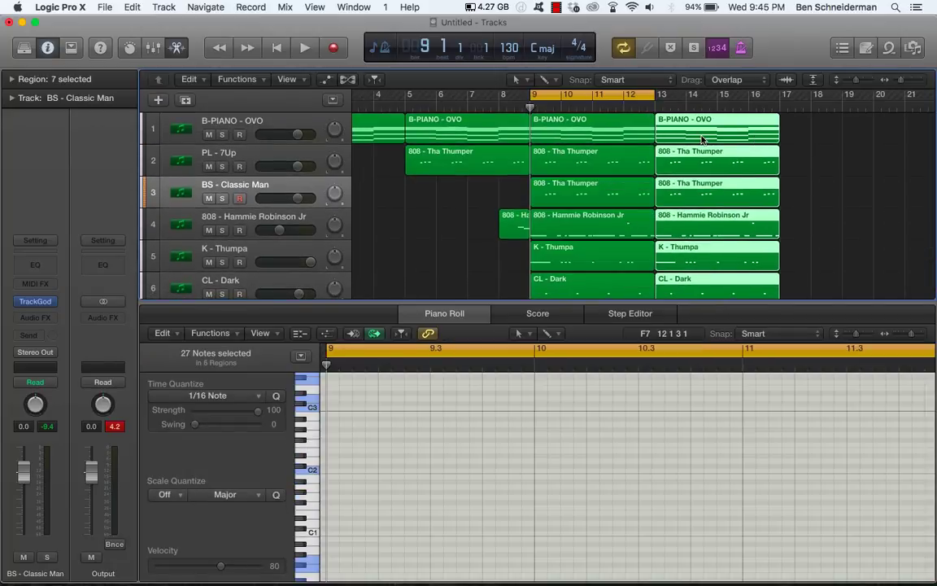
key("super+r")
scroll(705, 140, "right", 5)
key("super+r")
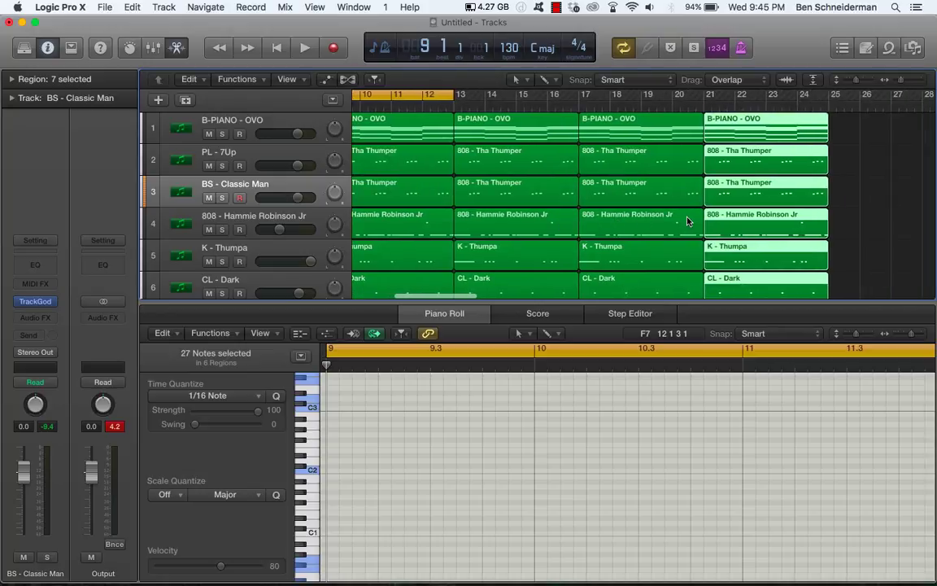
- Delete the two 808 - Hammie Robinson Jr regions between bars 17 and 25
left_click(850, 254)
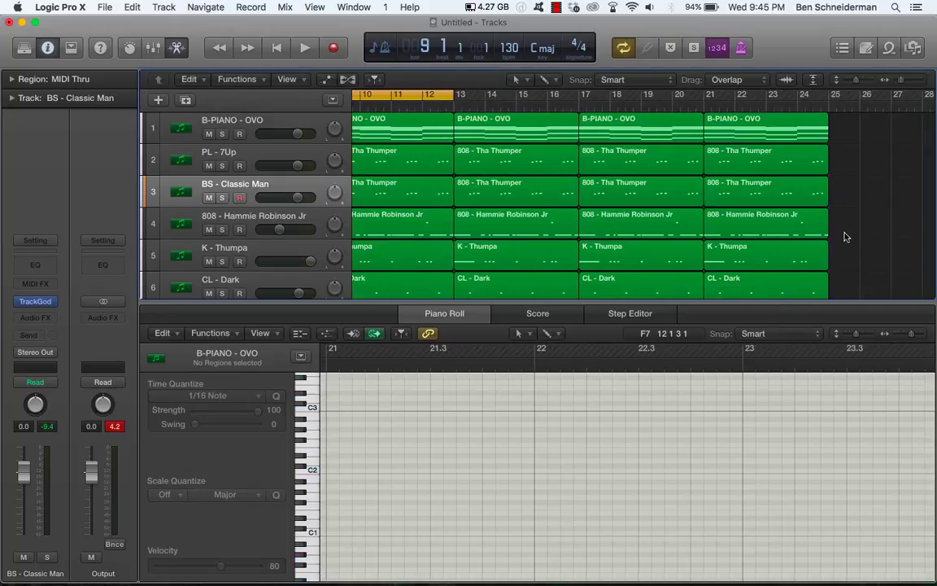
left_click_drag(842, 234, 651, 229)
key("Delete")
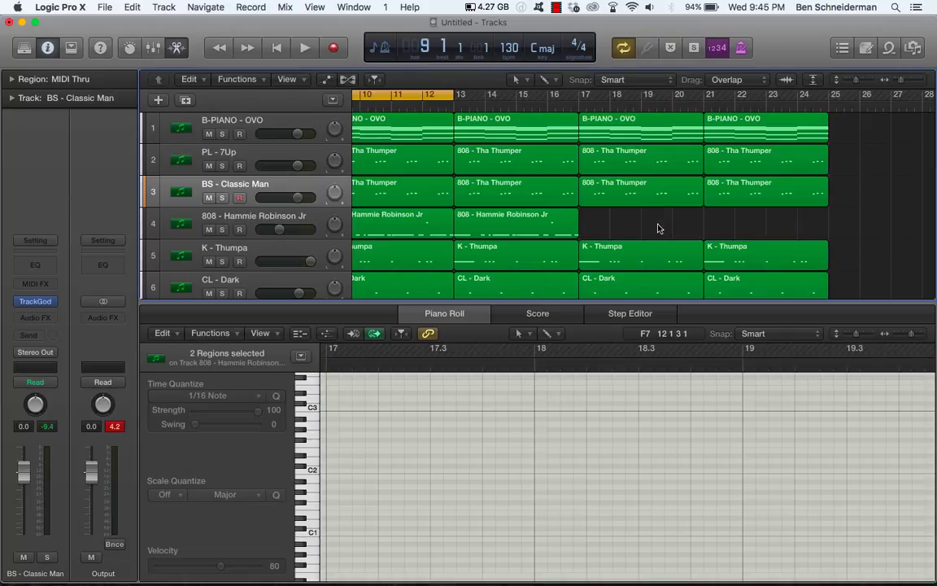
- Repeat the piano, 7Up, Classic Man, Thumpa and Dark regions of bars 17 to 25 once from bar 25
left_click_drag(844, 290, 648, 100)
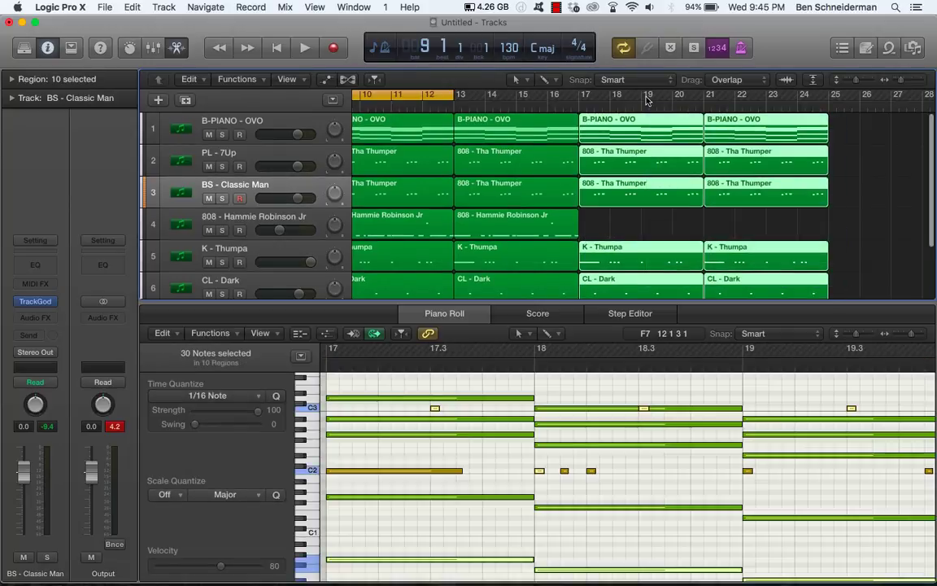
key("super+r")
scroll(751, 177, "down", 4)
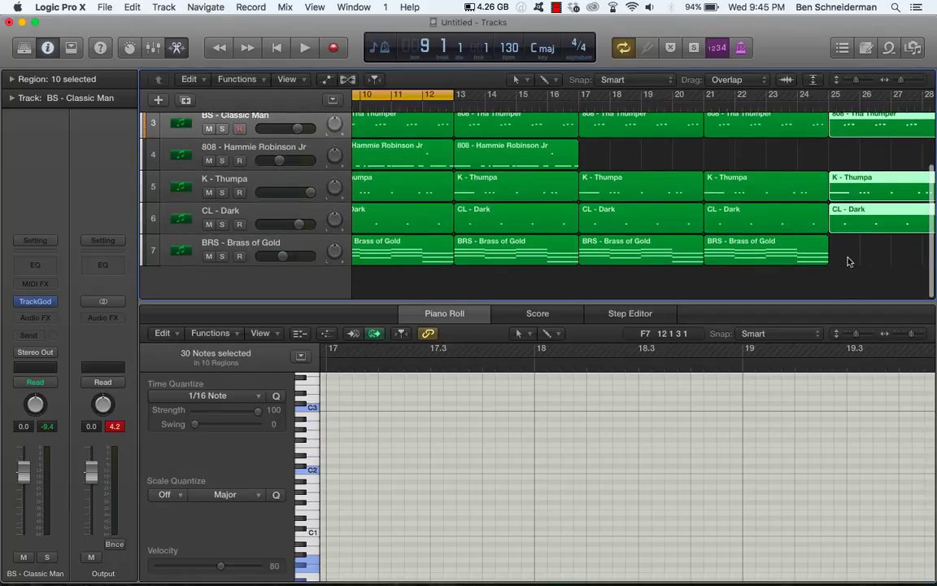
- Remove the BRS - Brass of Gold region at bars 17 to 21, keeping the one at bar 21
left_click_drag(849, 261, 651, 250)
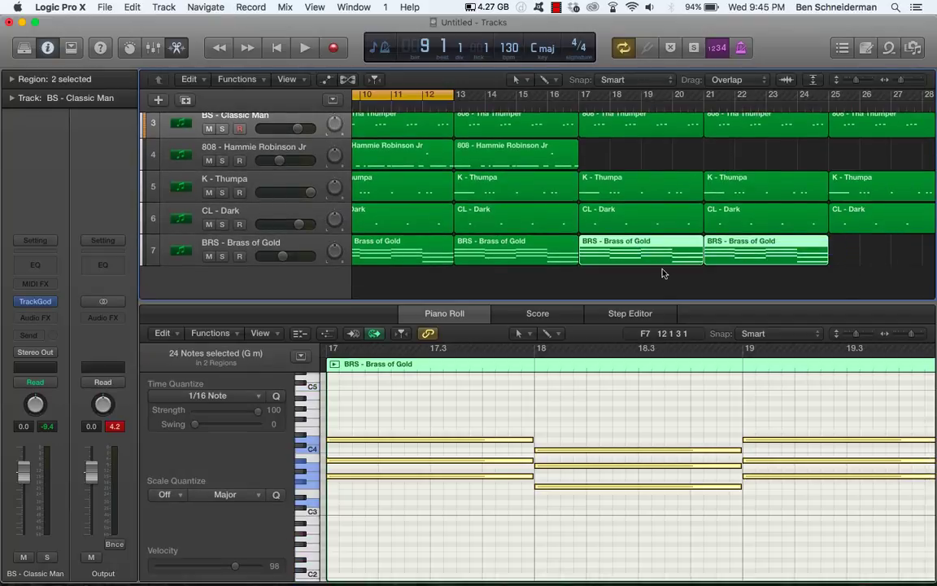
key("super+z")
key("super+shift+z")
key("super+z")
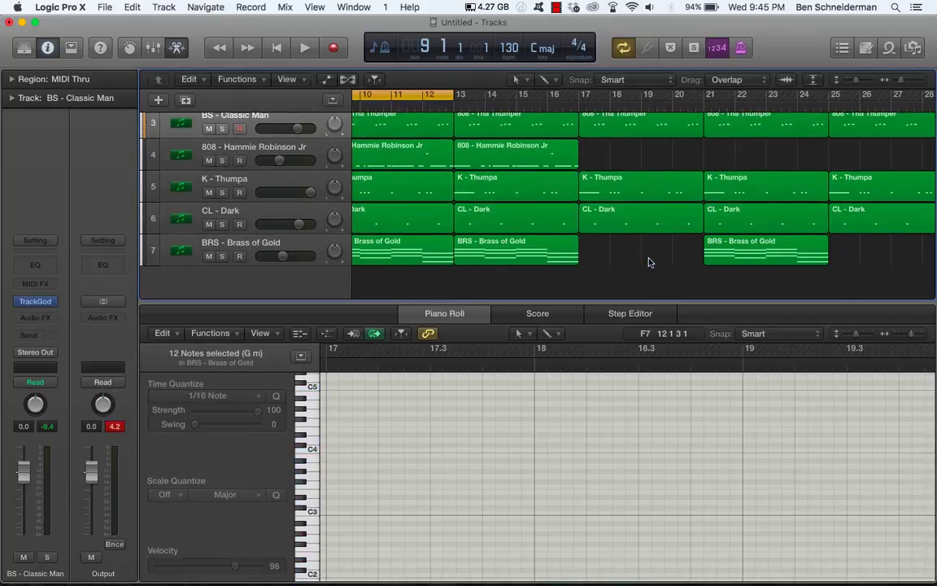
- Repeat the BRS - Brass of Gold region of bars 21 to 25 once at bar 25
left_click(720, 250)
key("super+r")
left_click(815, 270)
left_click(872, 264)
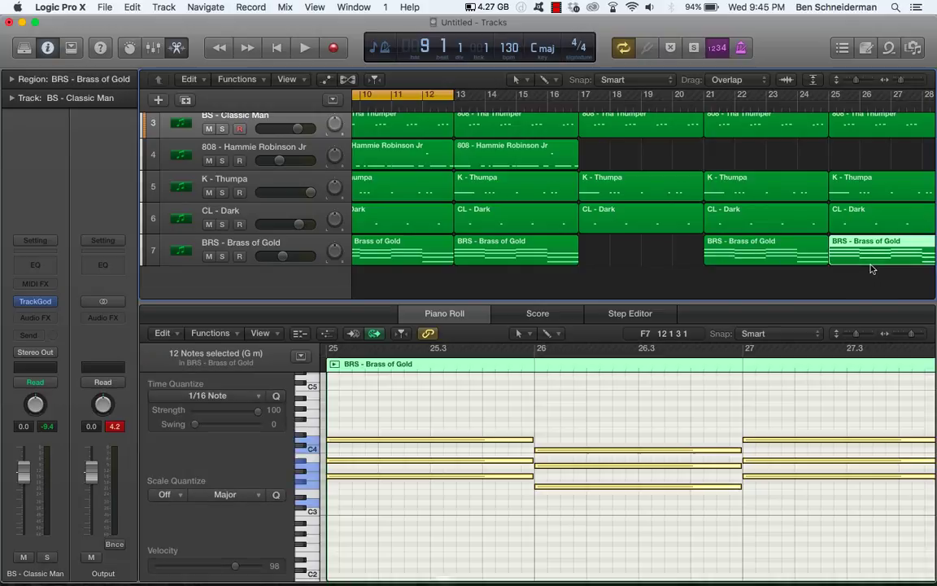
- Delete the BRS - Brass of Gold region at bar 25 and play the arrangement from bar 1 with cycling off and the Piano Roll closed
key("Delete")
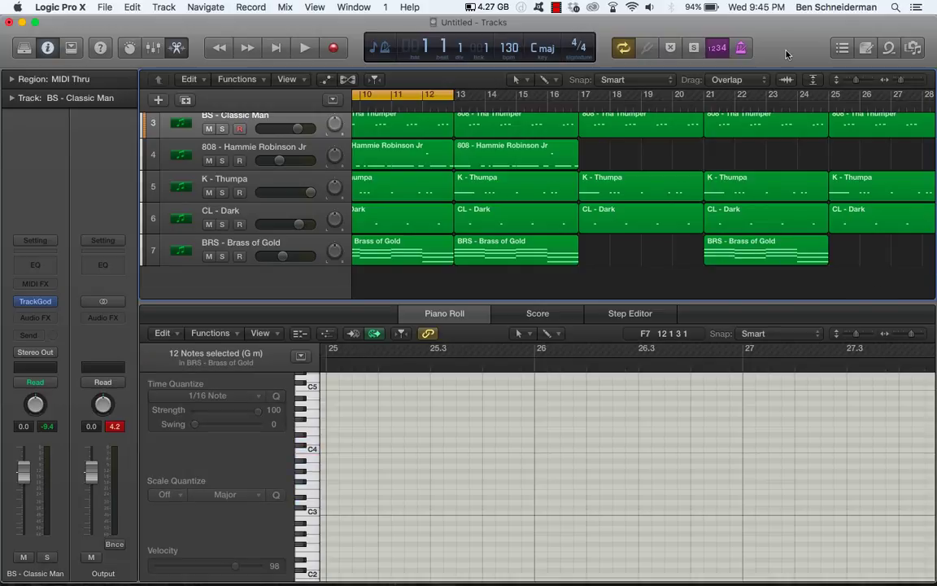
left_click(620, 48)
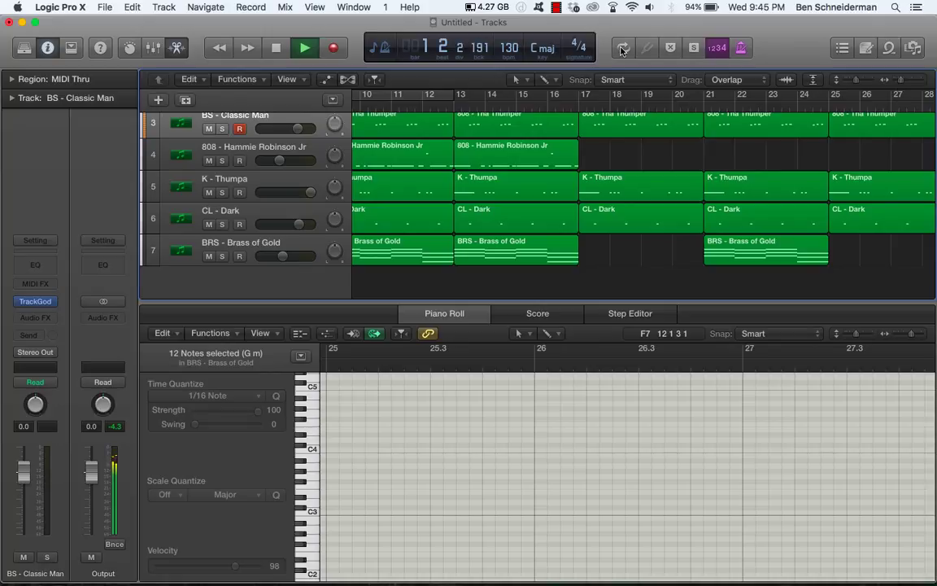
key("e")
scroll(628, 134, "left", 10)
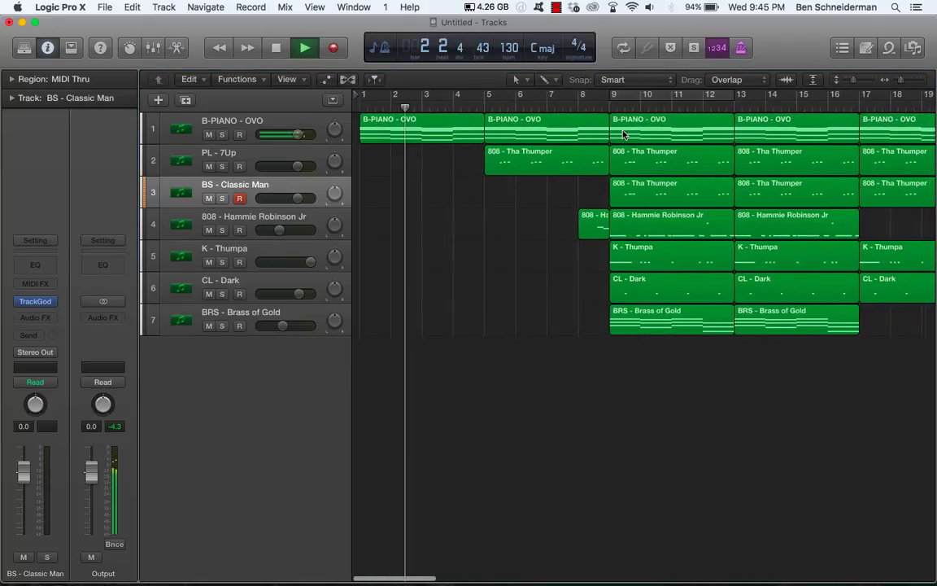
- Add an eighth software instrument track below BRS - Brass of Gold and load the stereo TrackGod instrument on it
double_click(231, 358)
left_click(36, 301)
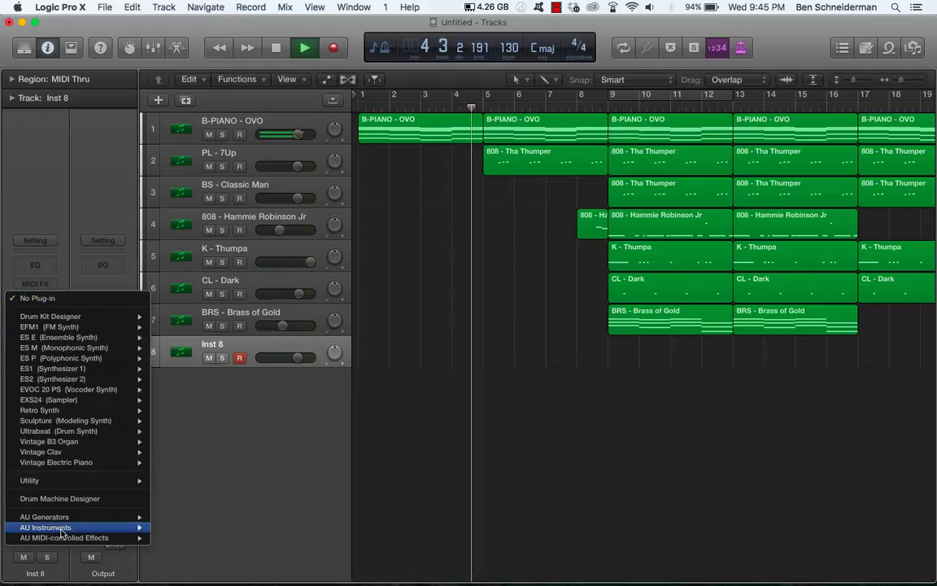
mouse_move(49, 527)
mouse_move(224, 562)
mouse_move(187, 571)
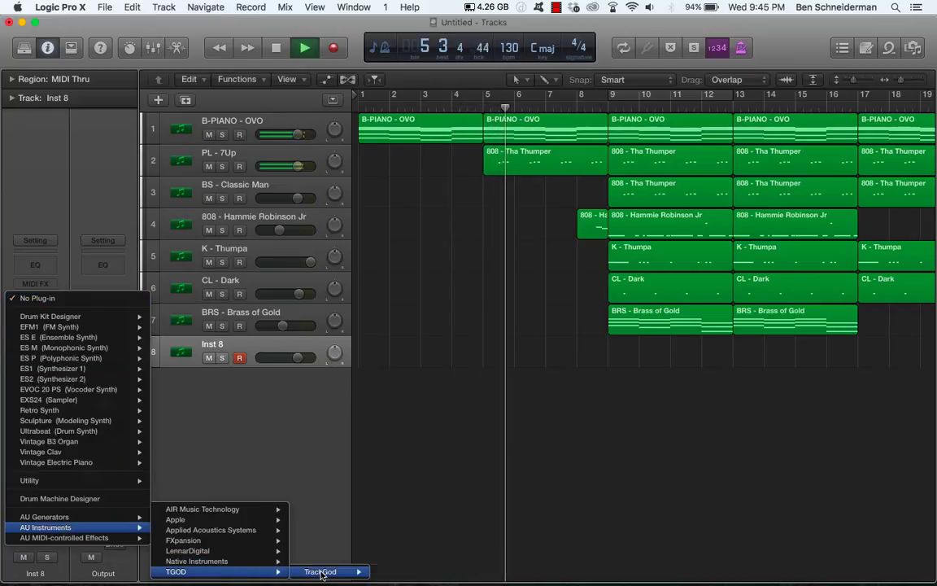
mouse_move(326, 571)
left_click(396, 572)
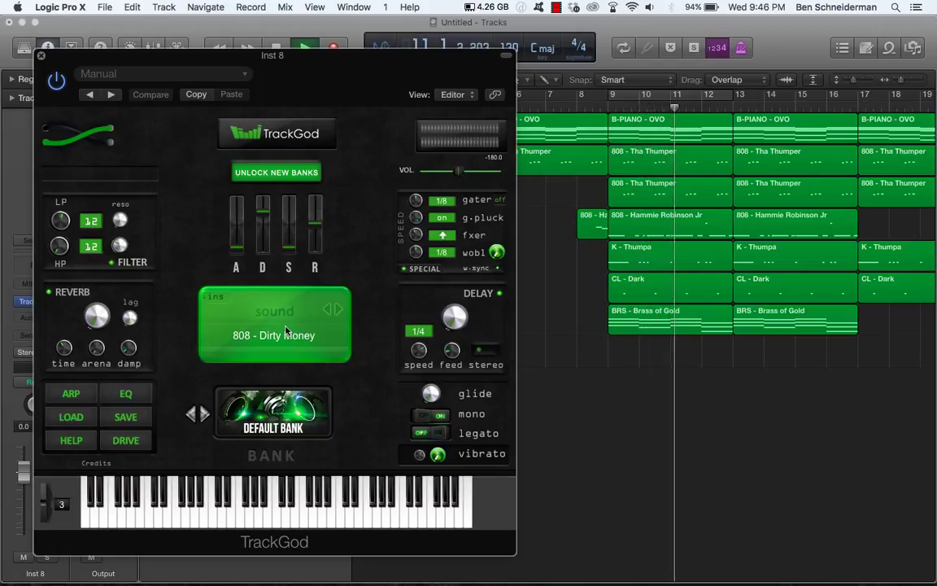
- Go through the TrackGod default bank sounds on the new track up to BS - Reese Me
left_click(336, 312)
left_click(338, 312)
left_click(339, 312)
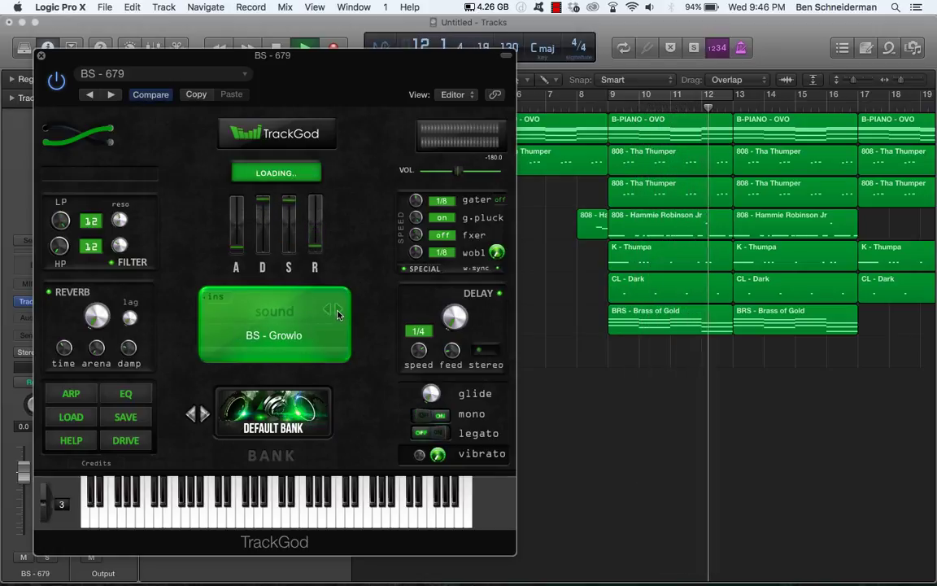
left_click(337, 313)
left_click(339, 313)
left_click(338, 313)
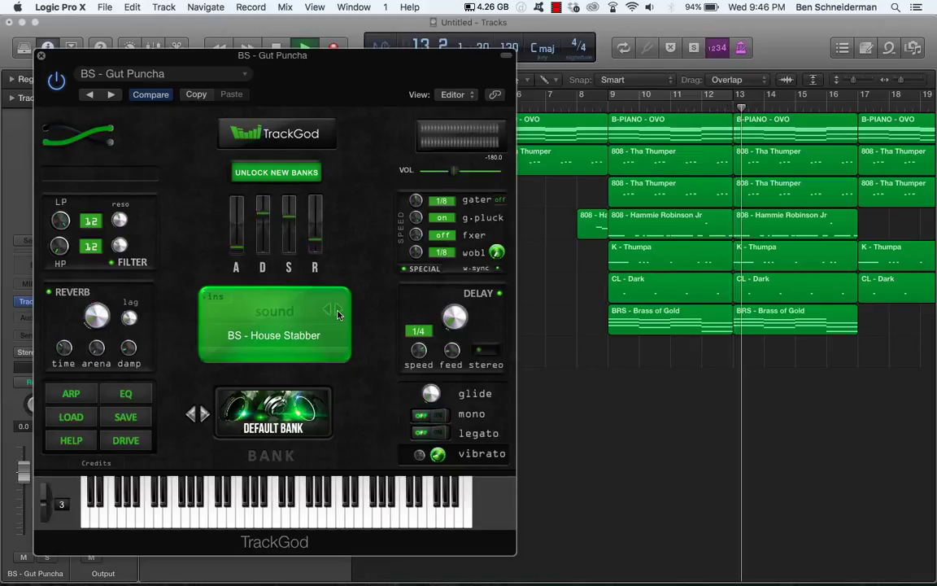
left_click(338, 313)
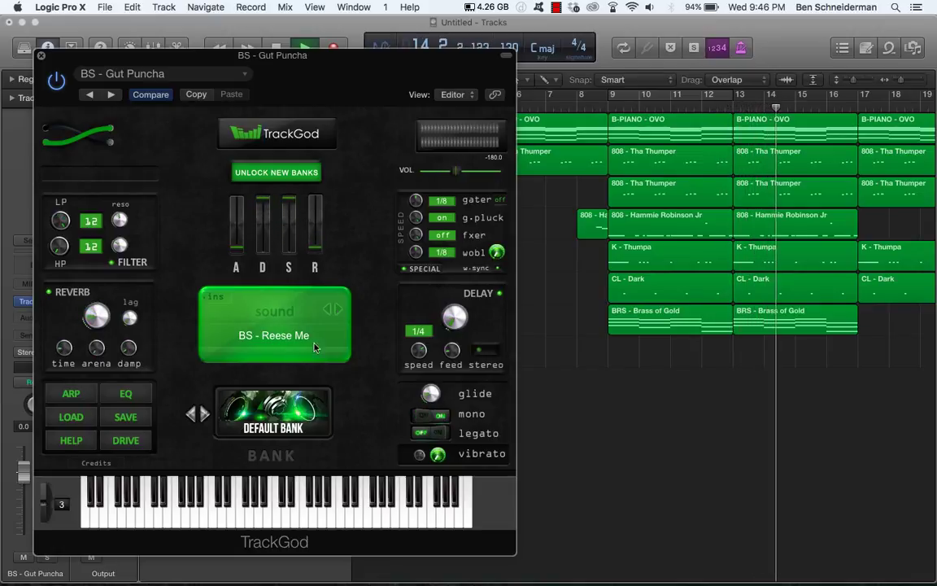
- Place the playhead at bar 17 and open Musical Typing for track 8, keeping the TrackGod window clear of the track list
scroll(737, 387, "right", 8)
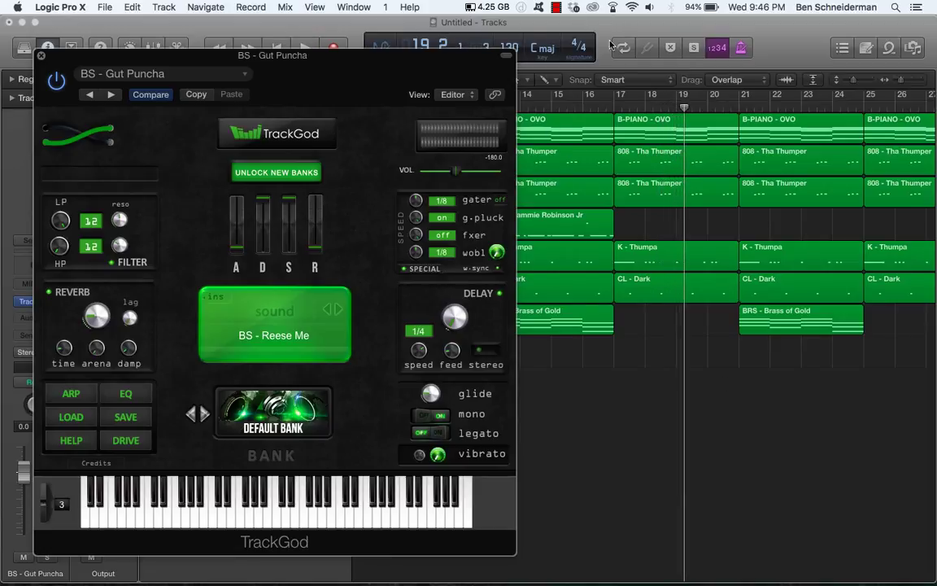
left_click(614, 101)
key("super+k")
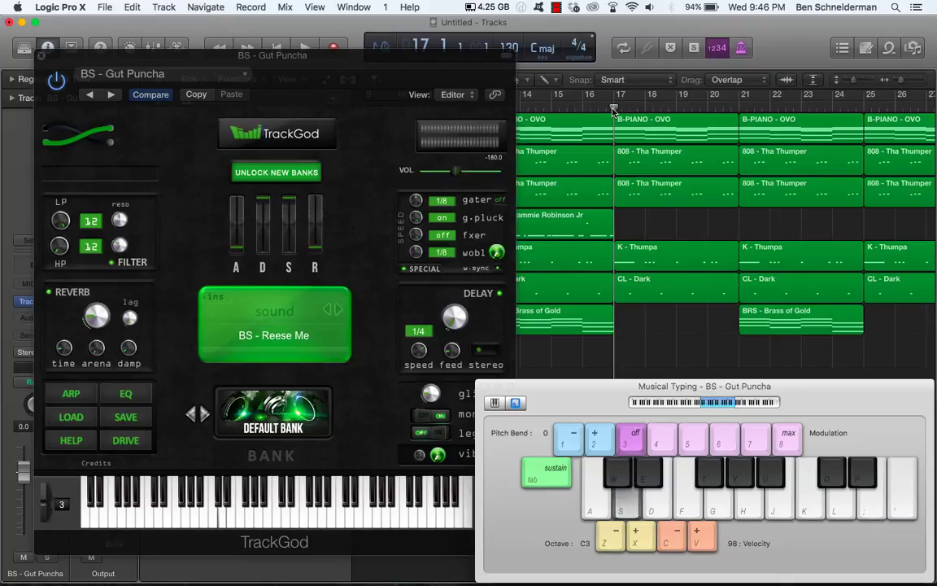
left_click(378, 68)
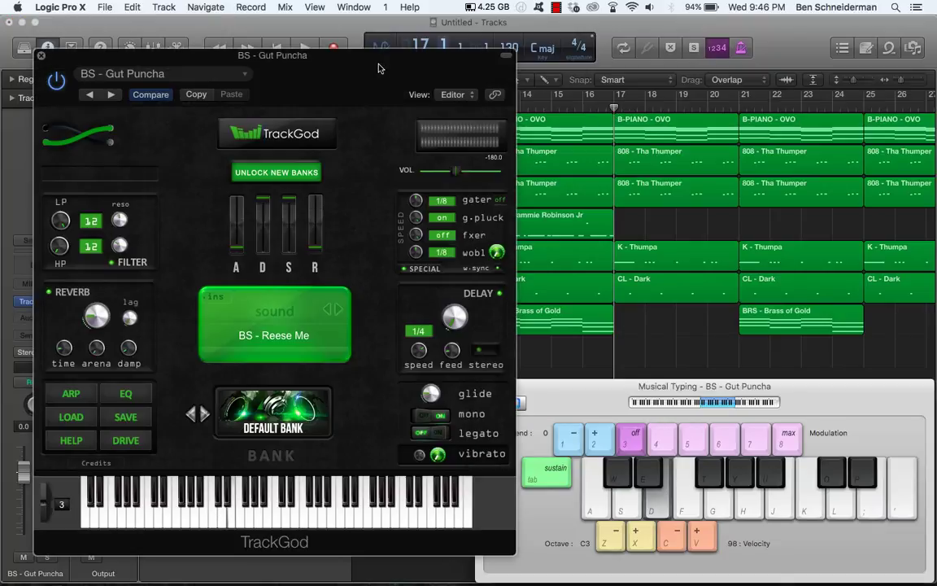
left_click_drag(377, 69, 708, 70)
left_click(251, 345)
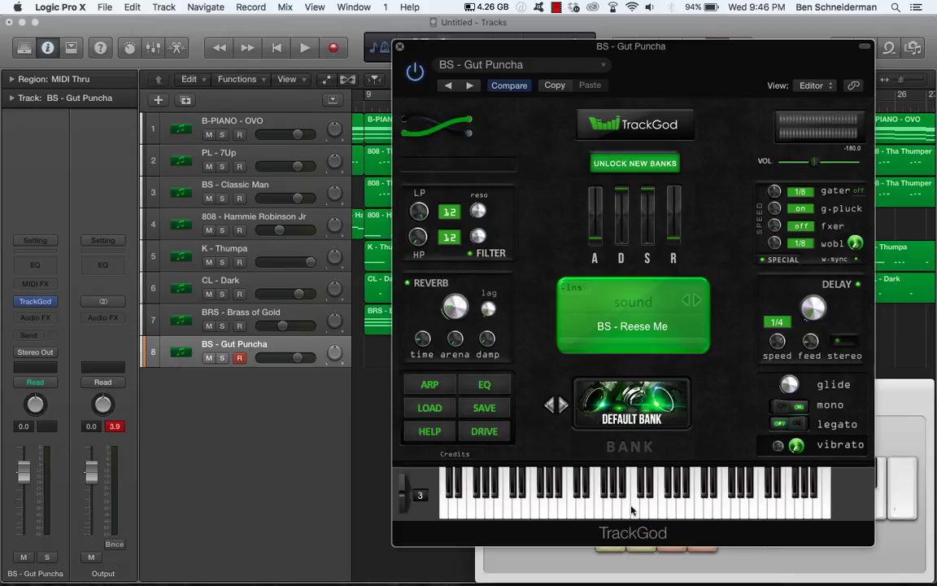
- Replace the BS - Gut Puncha track with a new track that duplicates the settings of BRS - Brass of Gold
left_click(400, 50)
key("super+BackSpace")
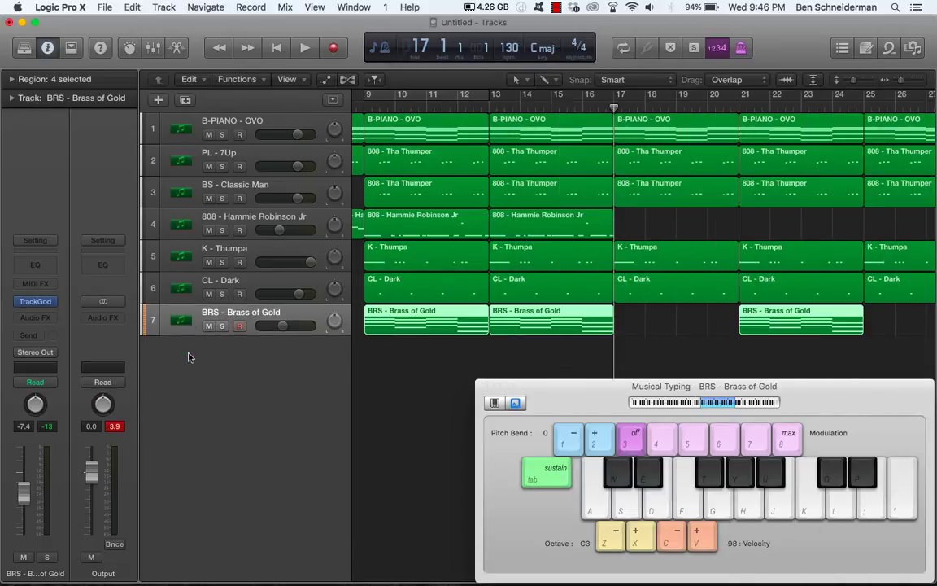
key("super+d")
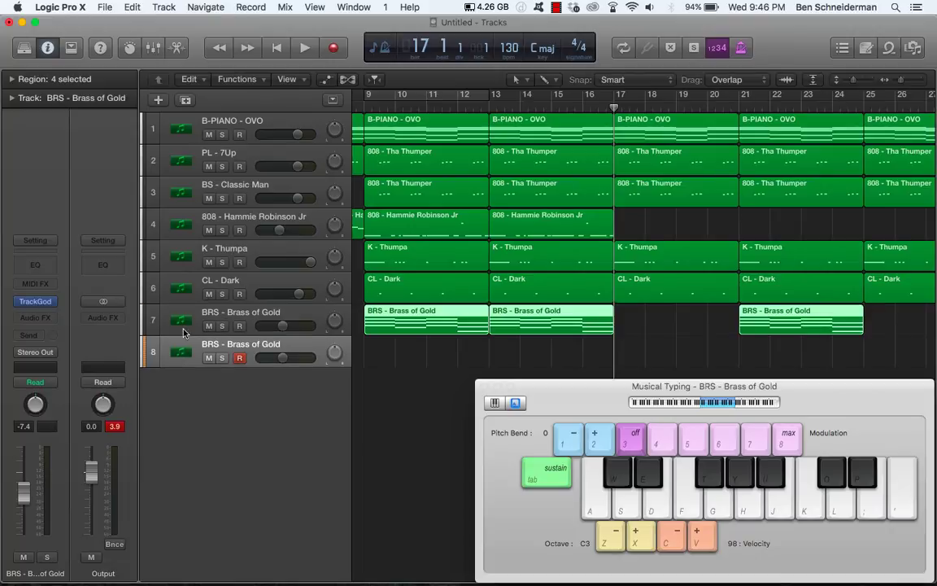
- Load TrackGod's Default bank on the duplicated brass track and play the song from bar 1
left_click(37, 304)
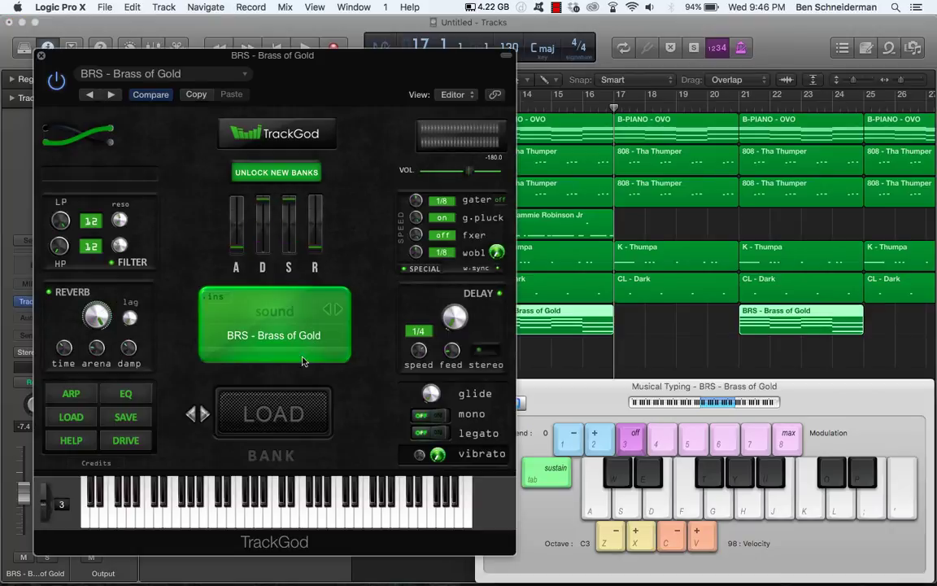
left_click(271, 417)
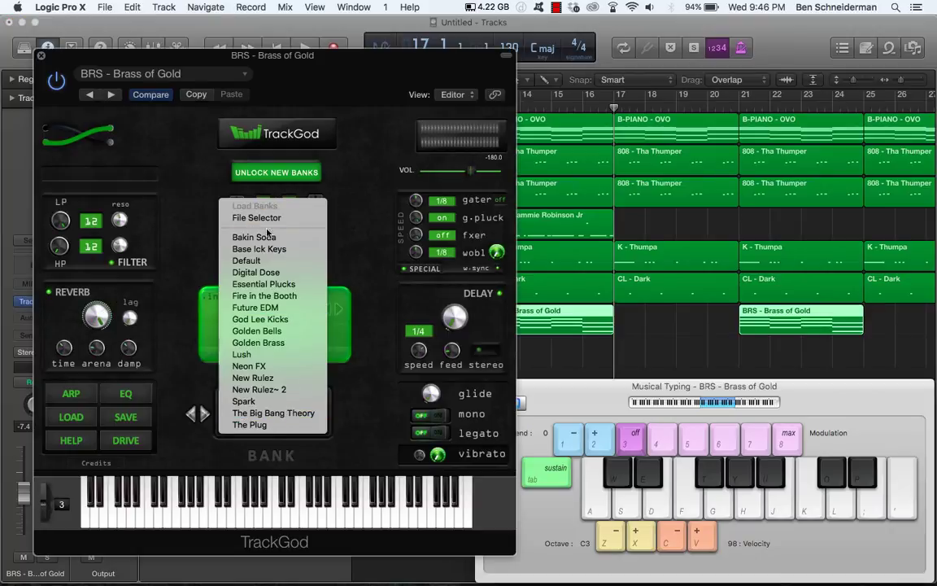
left_click(268, 237)
left_click(279, 411)
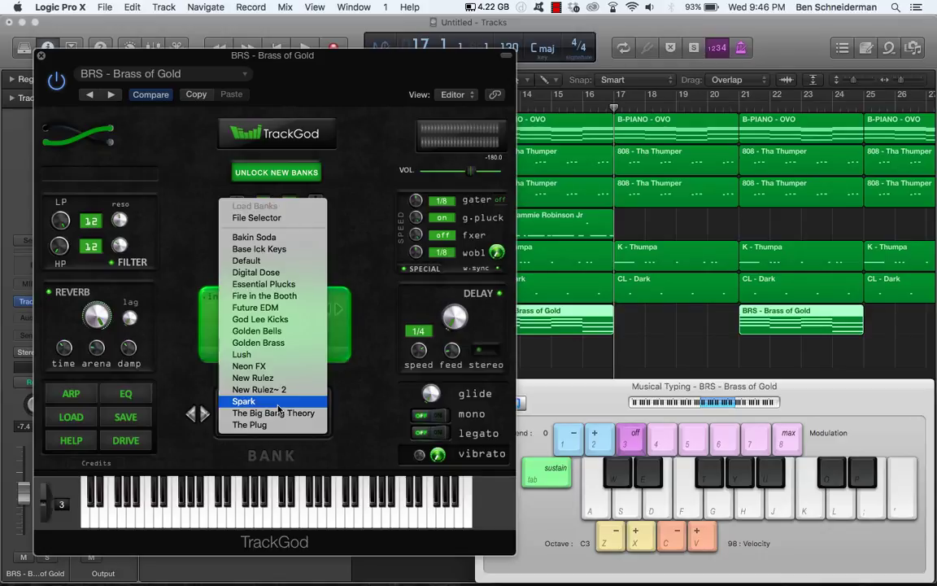
left_click(271, 260)
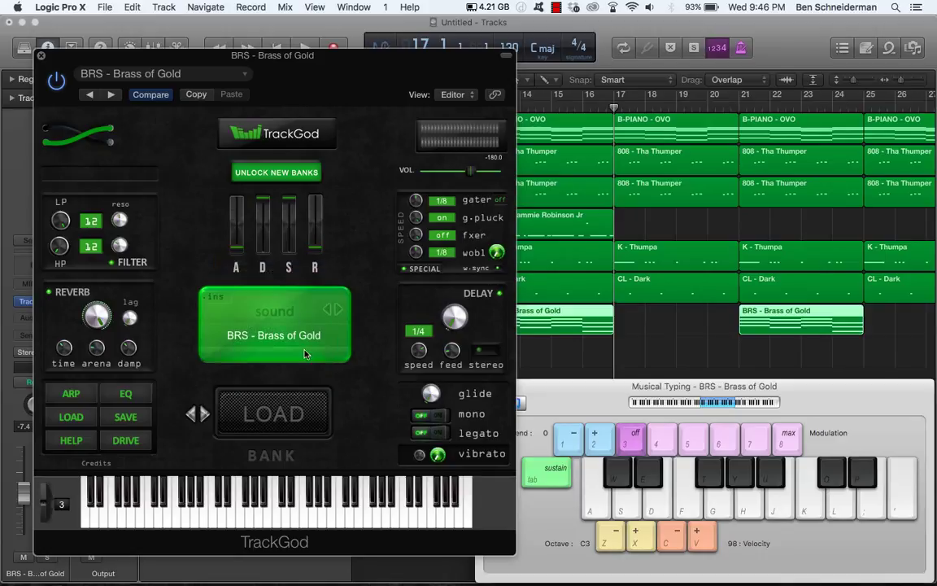
left_click(41, 56)
key("Return")
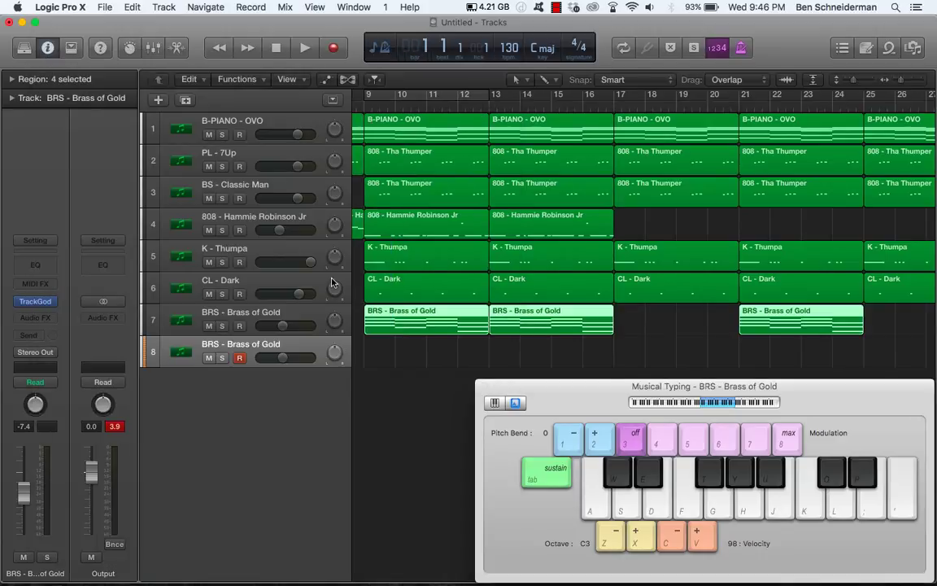
key("space")
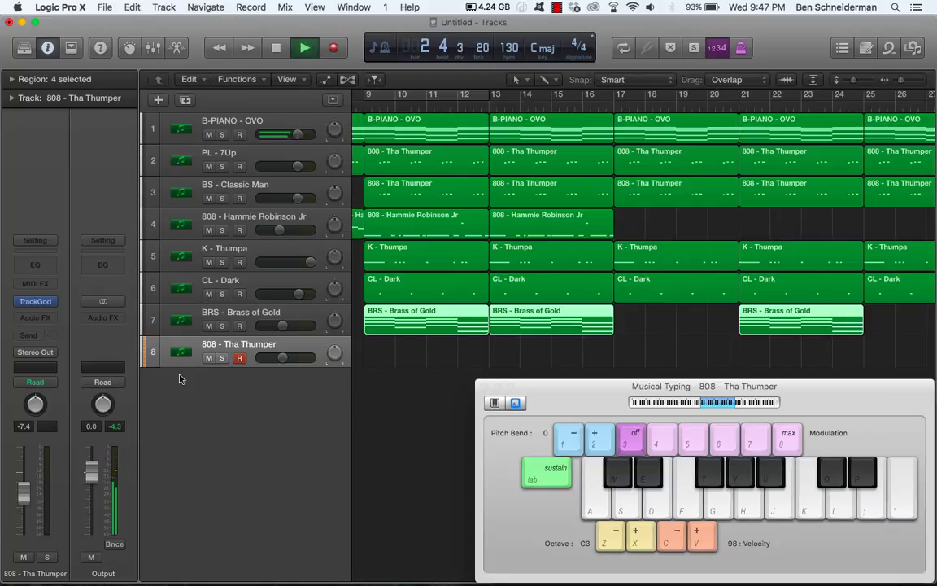
- Undo the deletion of the brass regions, the brass track duplication and the earlier removal of track 8
key("Delete")
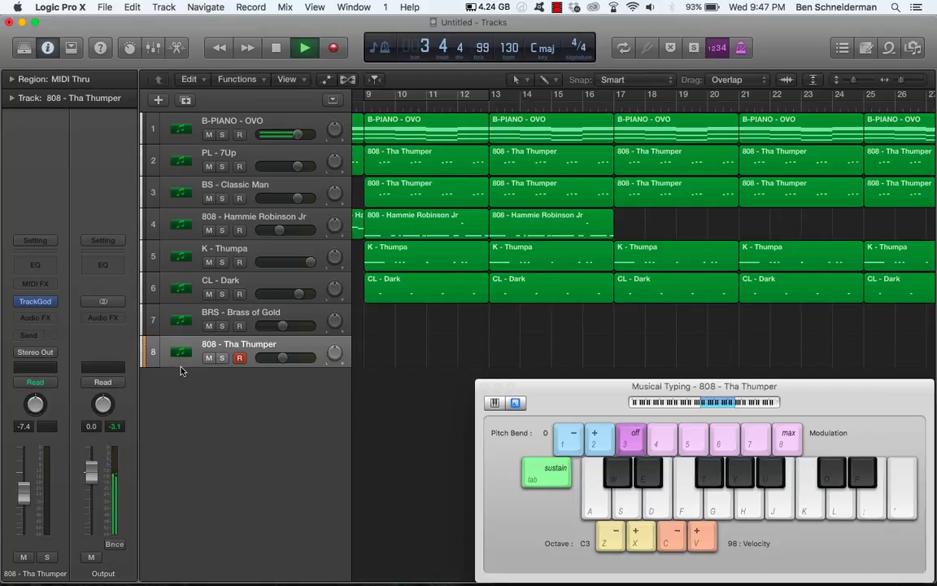
key("super+z")
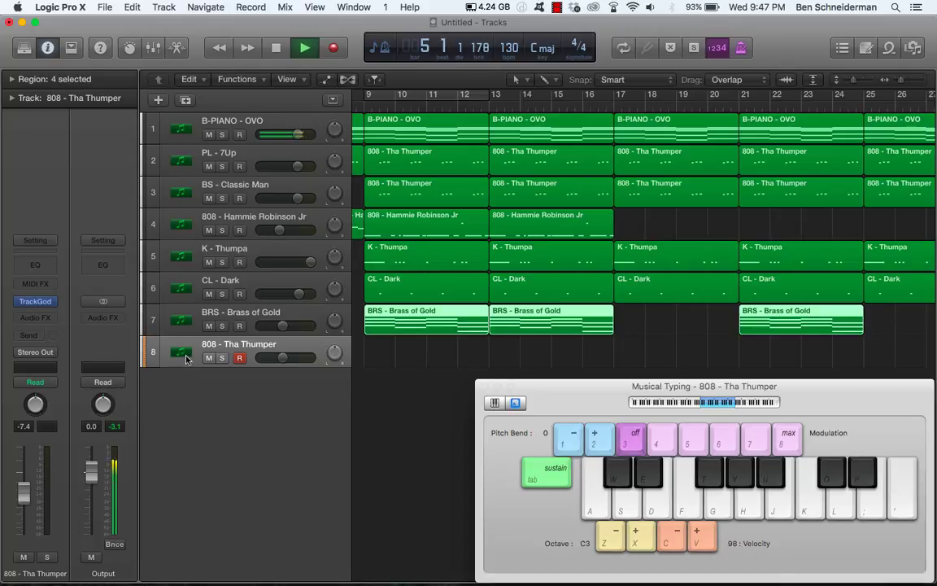
left_click(185, 357)
key("super+z")
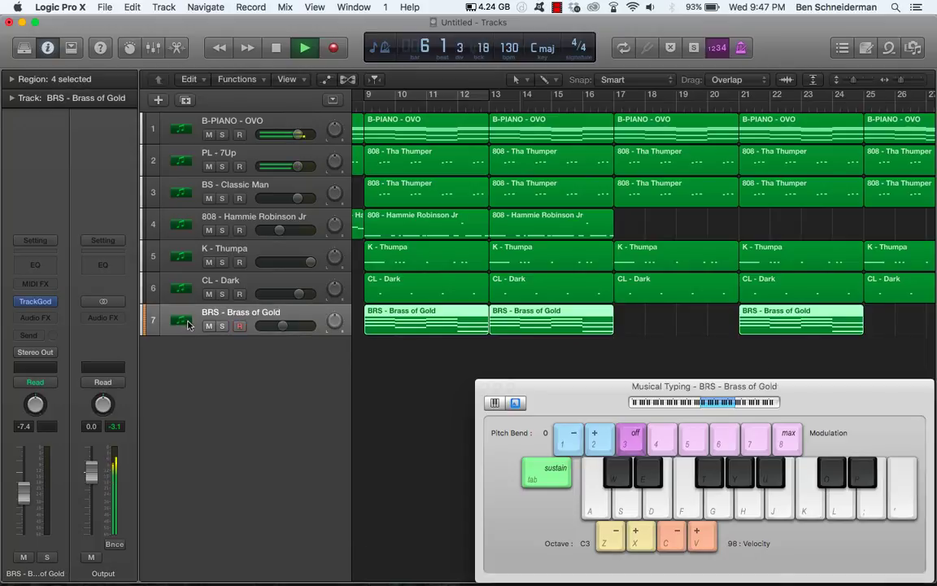
key("super+z")
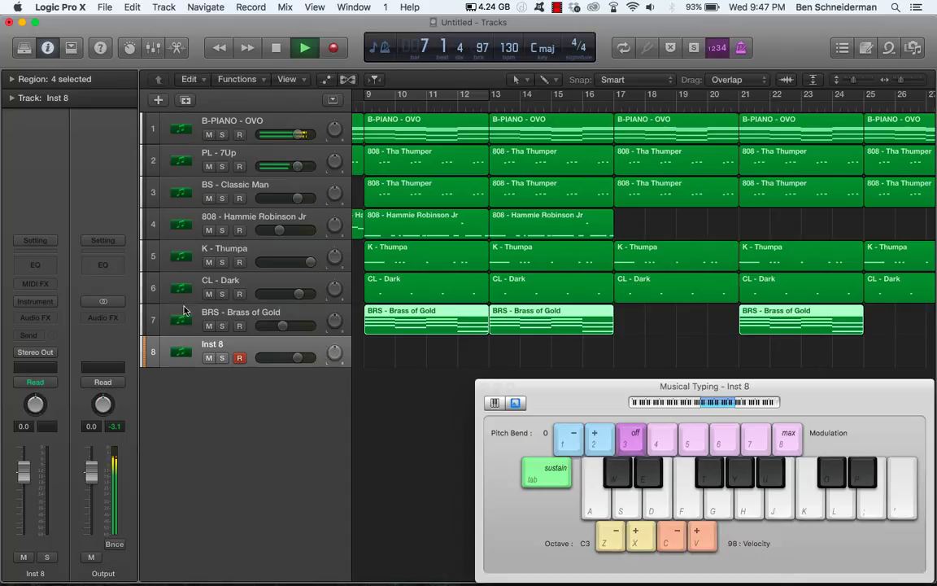
- Load the stereo TrackGod instrument on the Inst 8 track
left_click(35, 301)
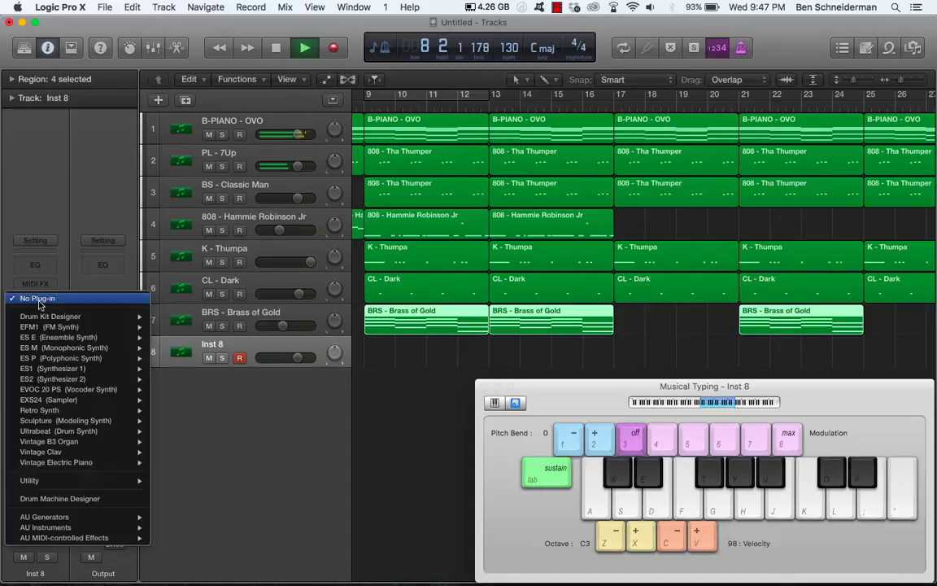
mouse_move(59, 529)
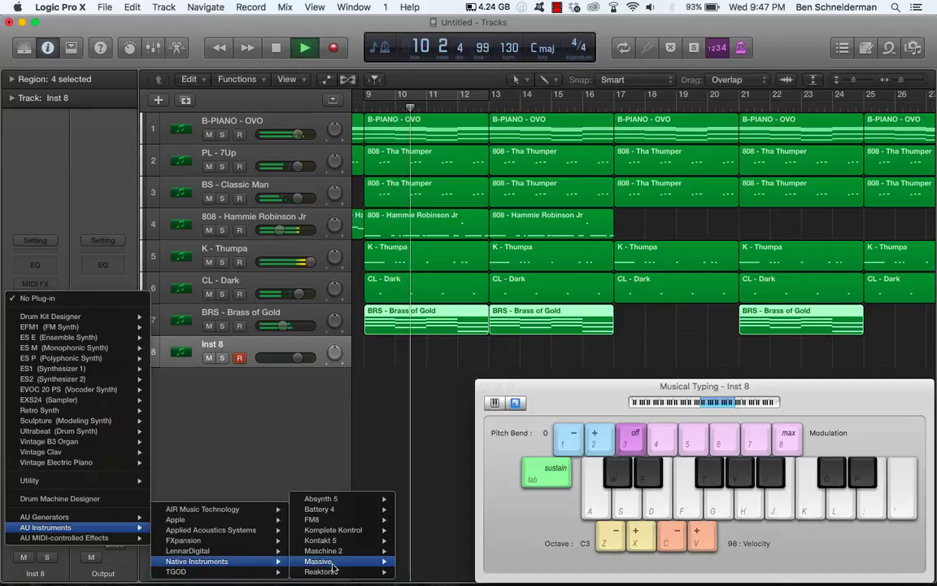
mouse_move(249, 577)
mouse_move(352, 567)
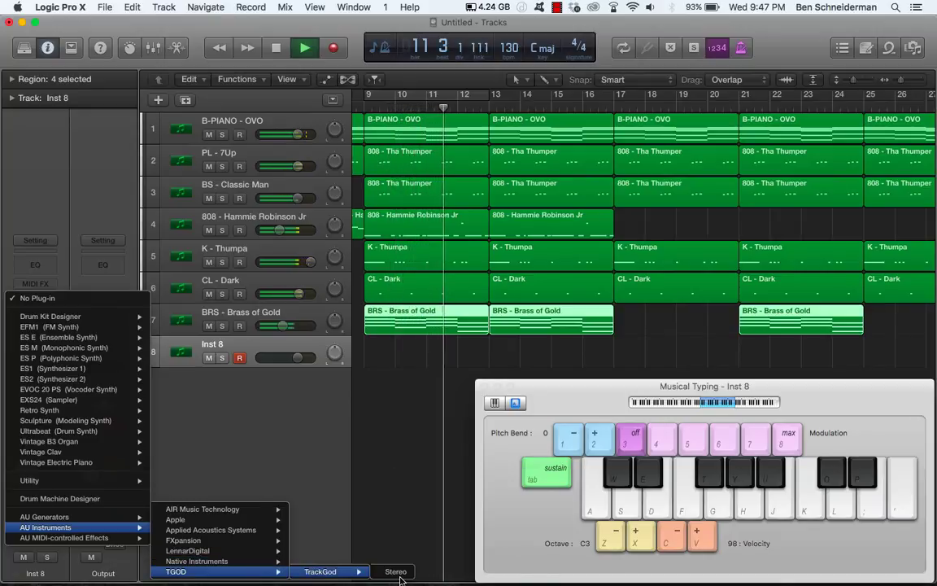
left_click(401, 576)
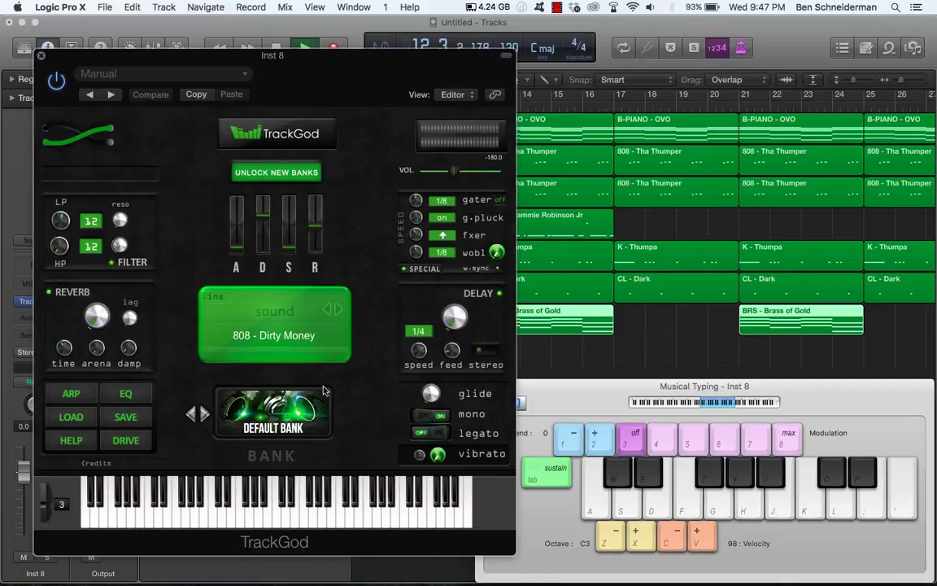
- Advance track 8's TrackGod sound from 808 - Dirty Money to BS - Reese Me
left_click(342, 313)
left_click(343, 313)
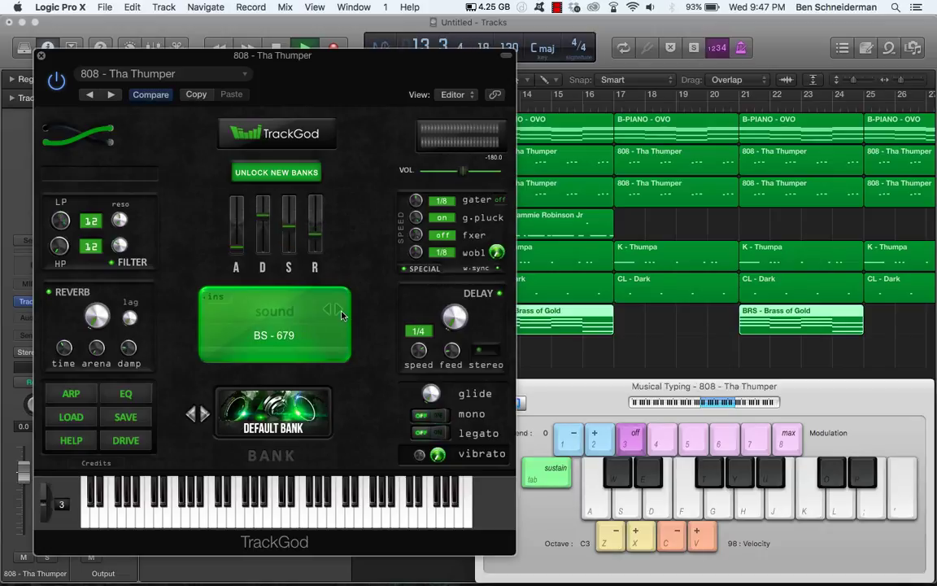
left_click(342, 314)
left_click(343, 313)
left_click(343, 314)
left_click(343, 313)
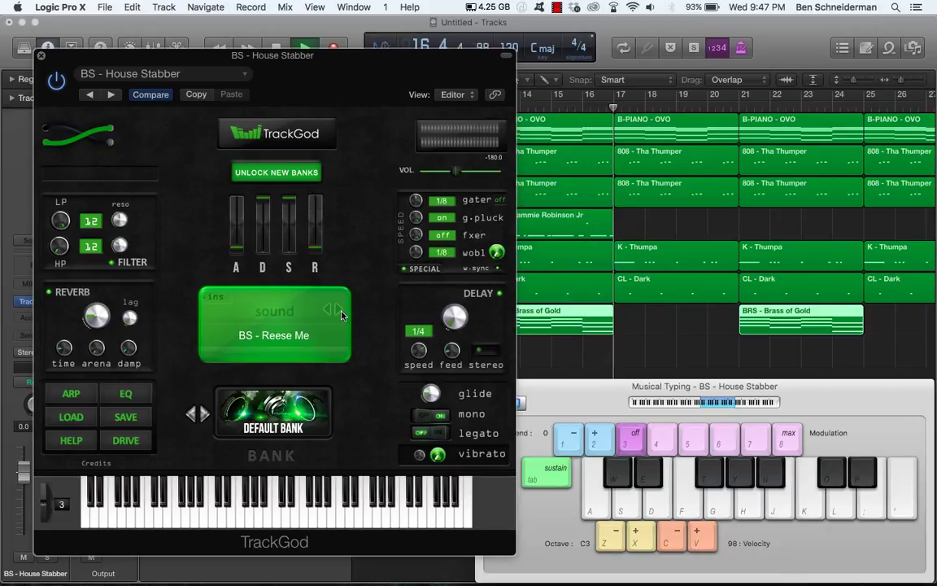
- Step track 8's TrackGod sound back through the bass presets to 808 - Dirty Money
left_click(326, 313)
left_click(326, 314)
left_click(325, 314)
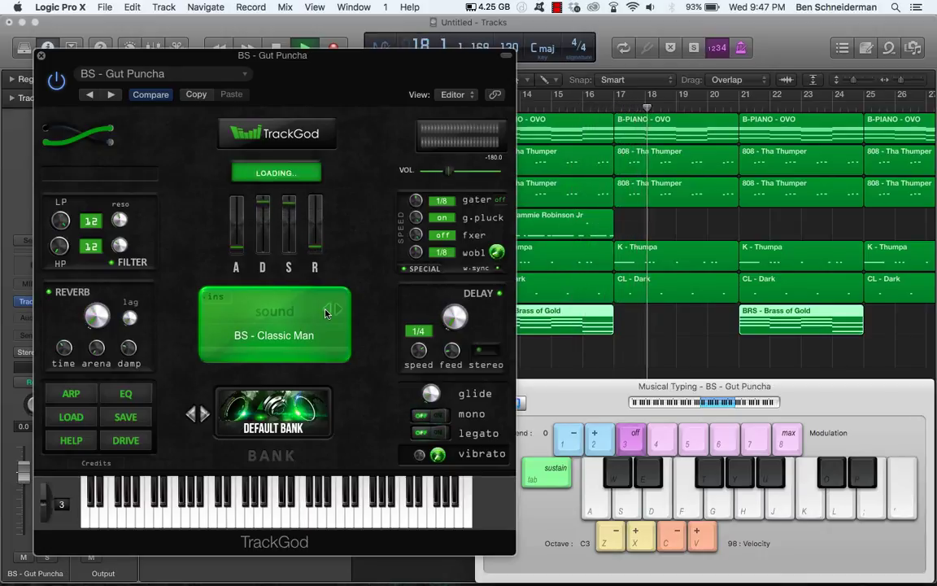
left_click(326, 314)
left_click(325, 313)
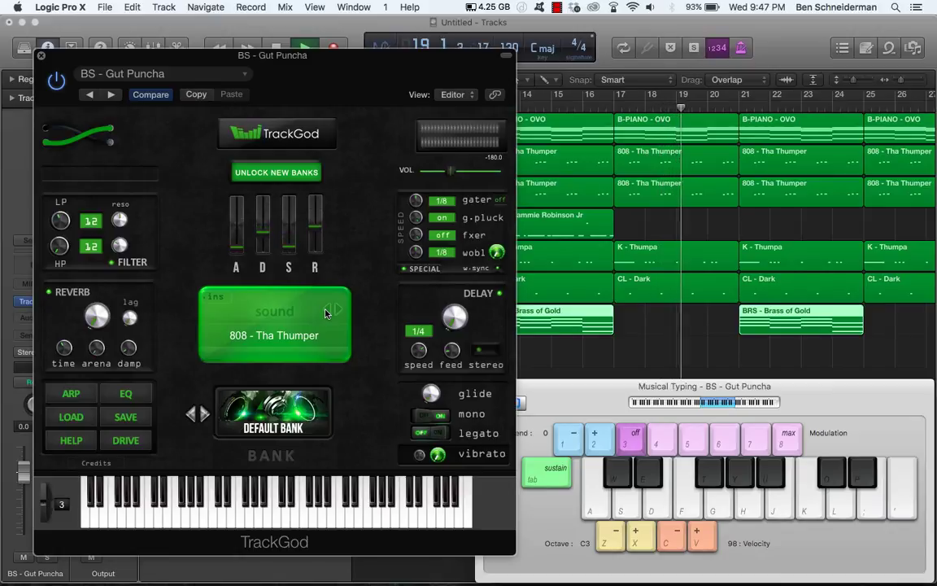
left_click(326, 313)
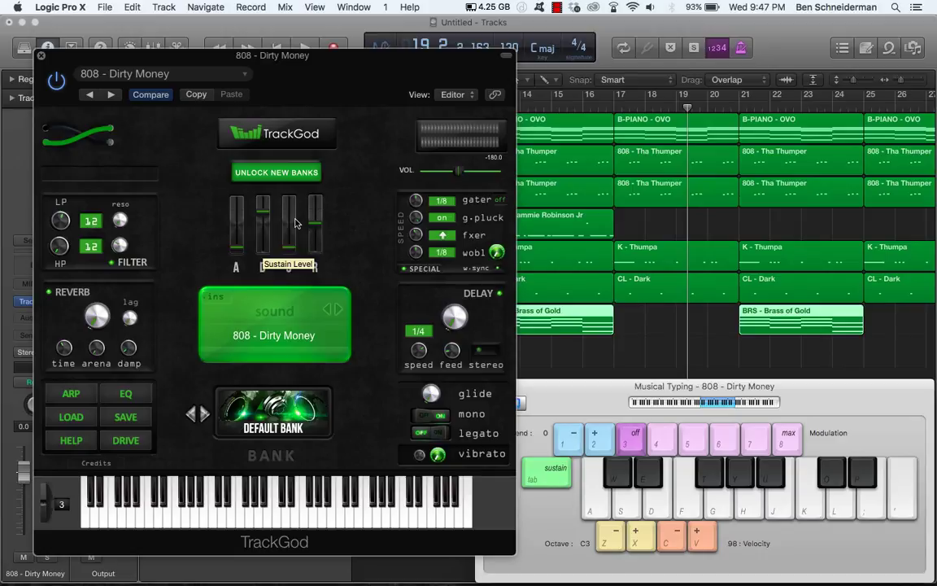
left_click(556, 6)
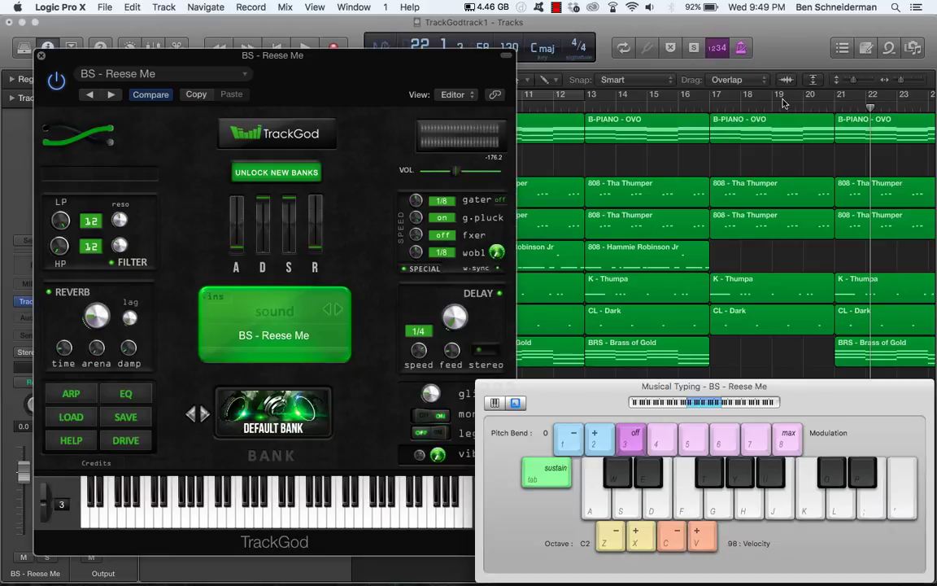
- Audition the BS - Reese Me sound and close the TrackGod window
key("f")
key("f")
left_click(42, 60)
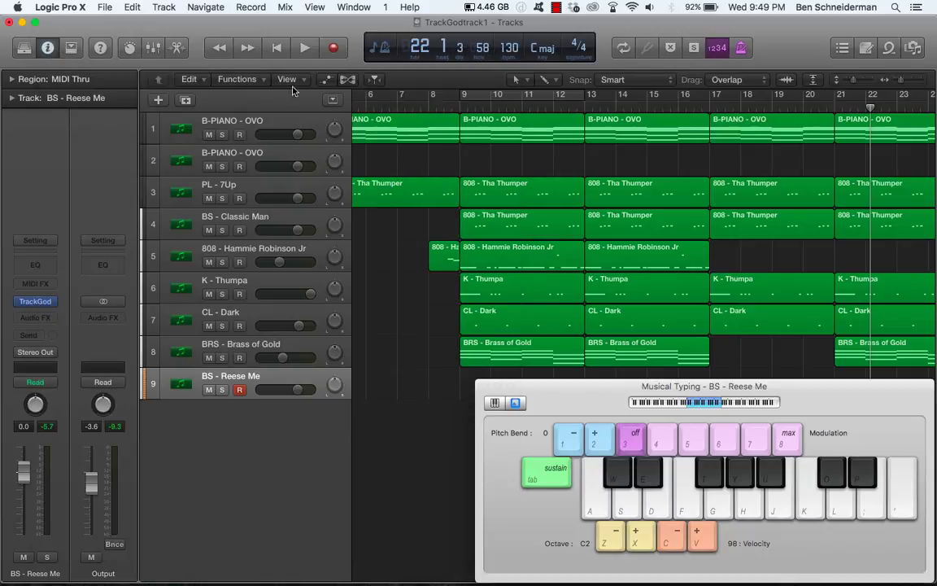
- Place the playhead at bar 17 and rehearse a bass line with the BS - Reese Me sound
left_click(710, 108)
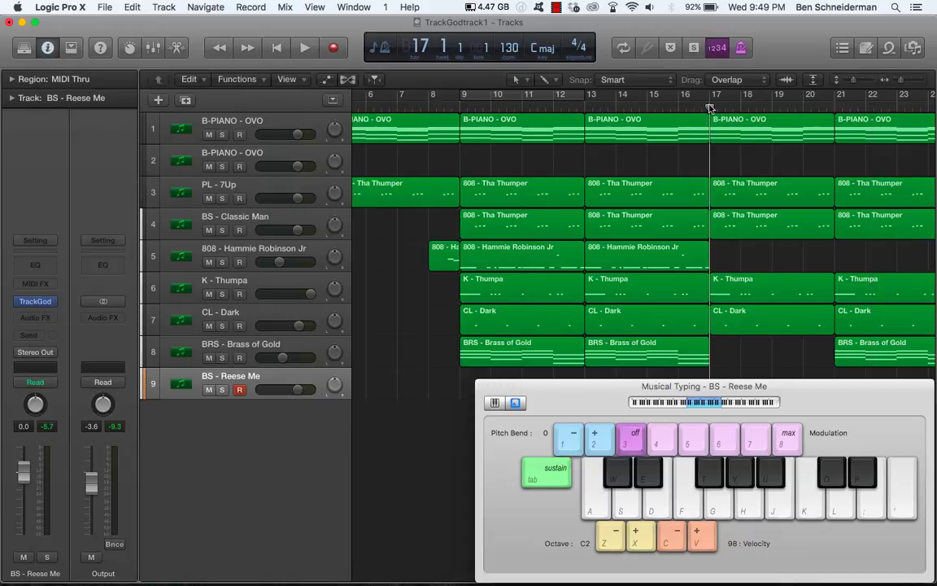
key("h")
key("j")
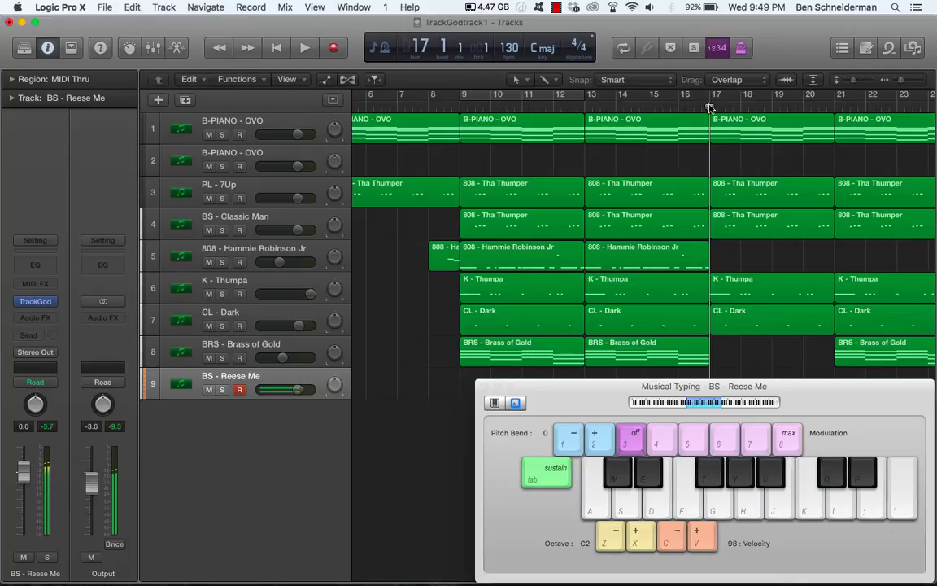
key("k")
key("l")
key("o")
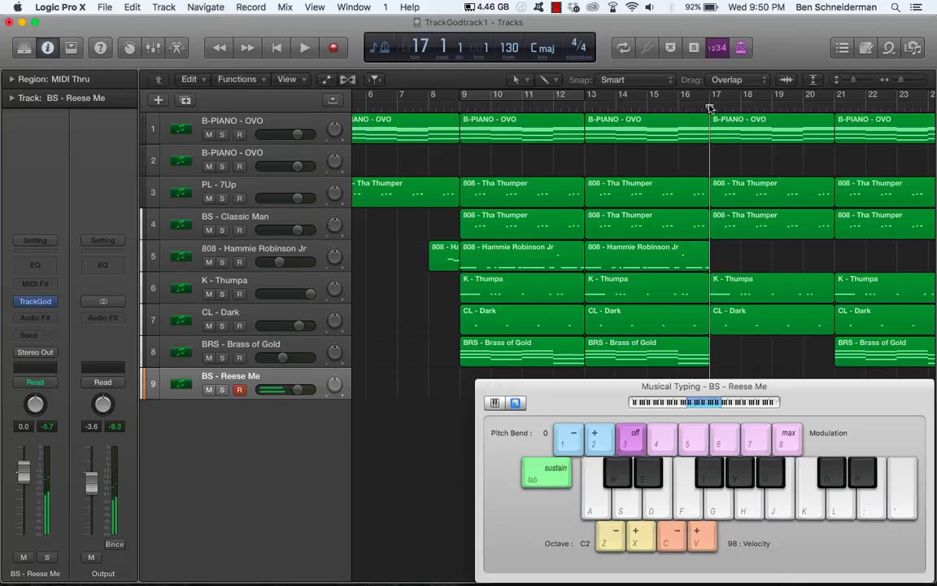
key("g")
key("k")
key("l")
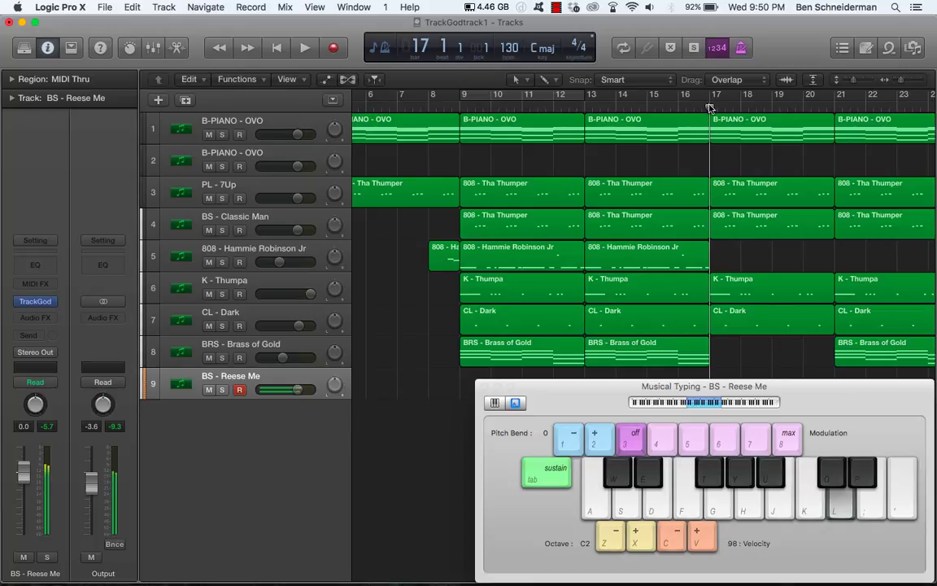
key("g")
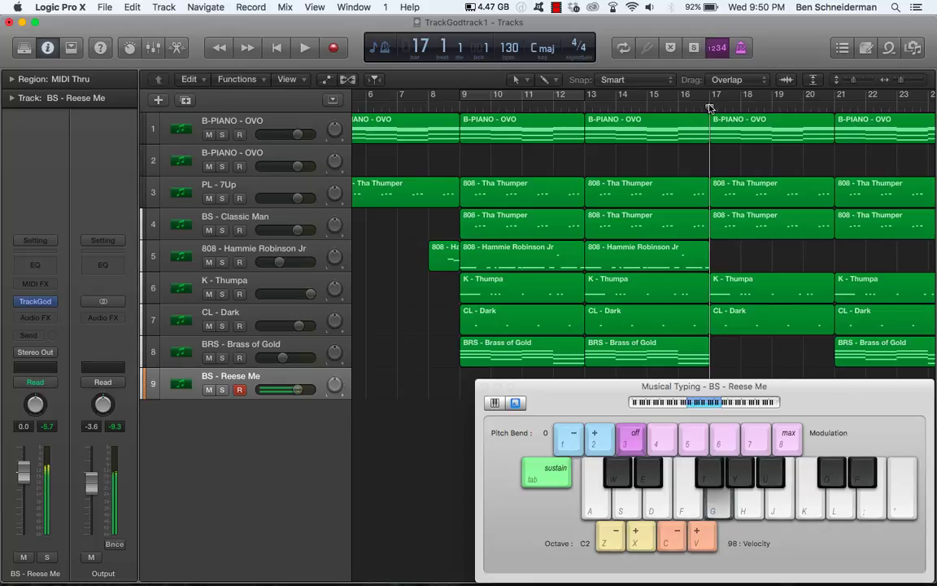
key("f")
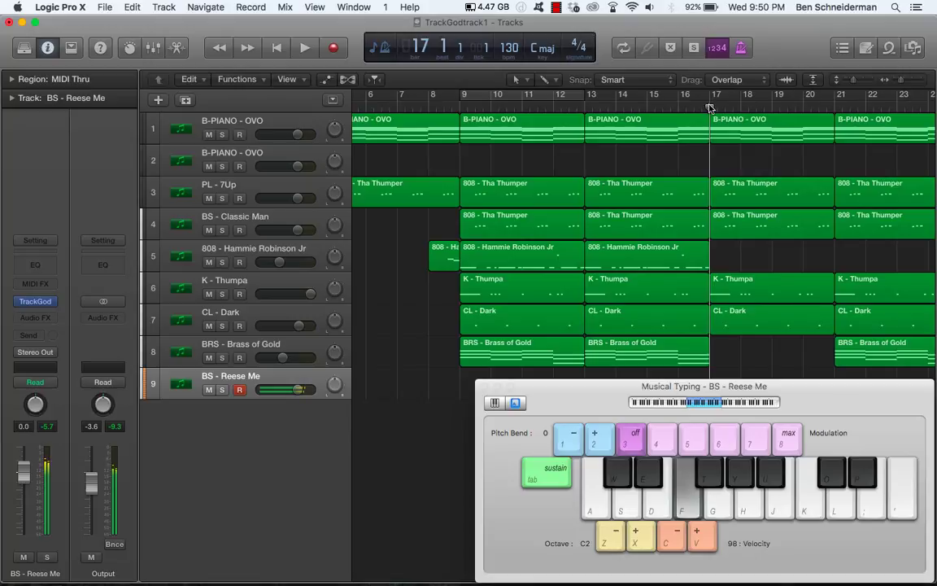
key("h")
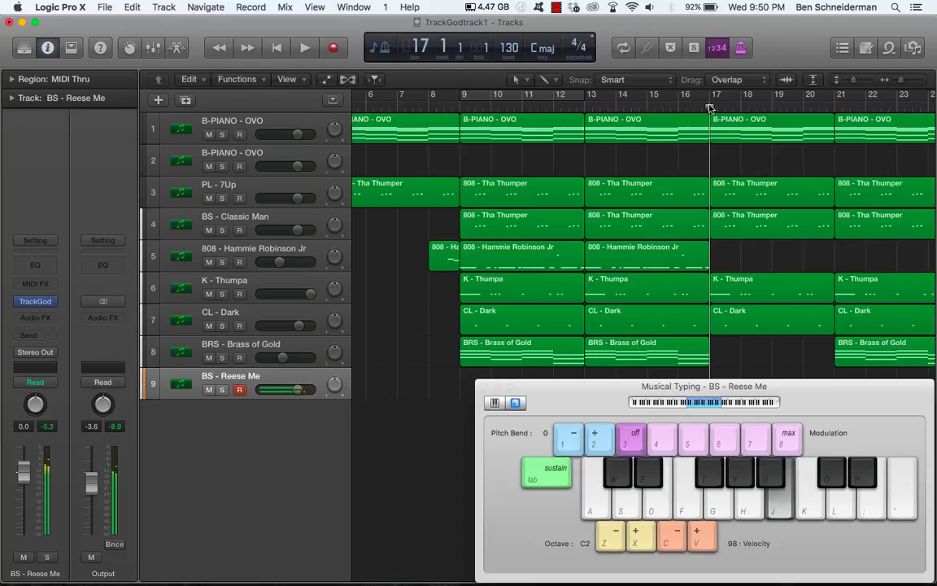
key("u")
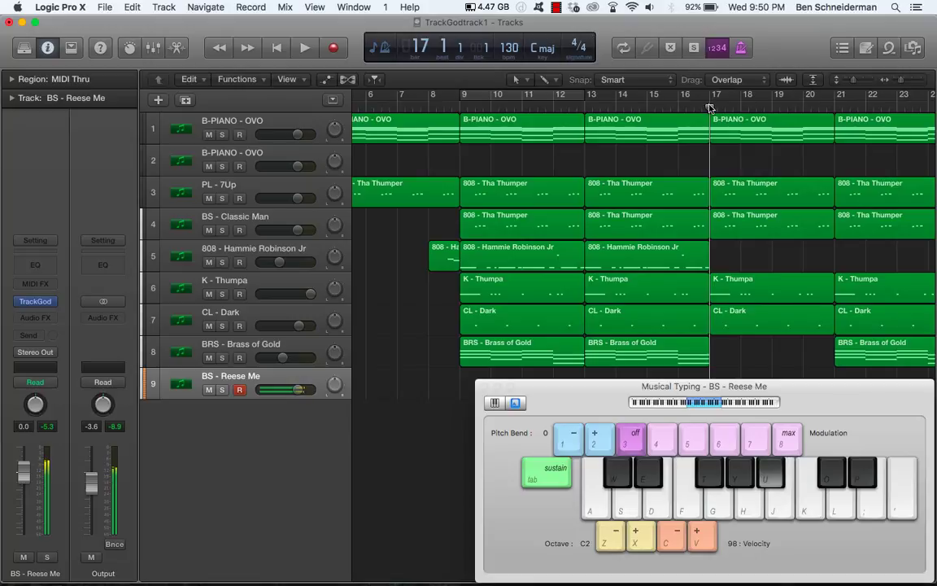
key("s")
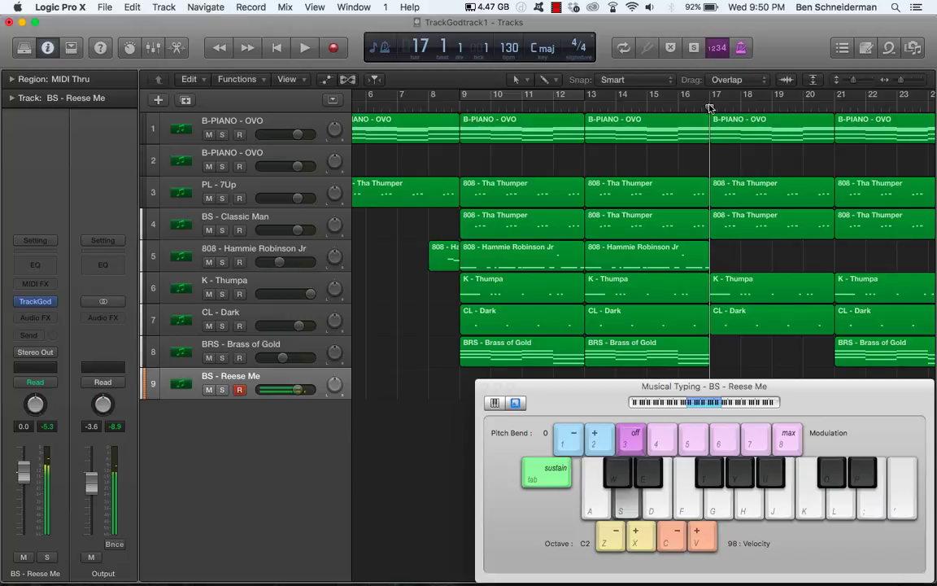
- Record the bass notes G, F, A# and D on the BS - Reese Me track, one per bar from bar 17 to 21
key("3")
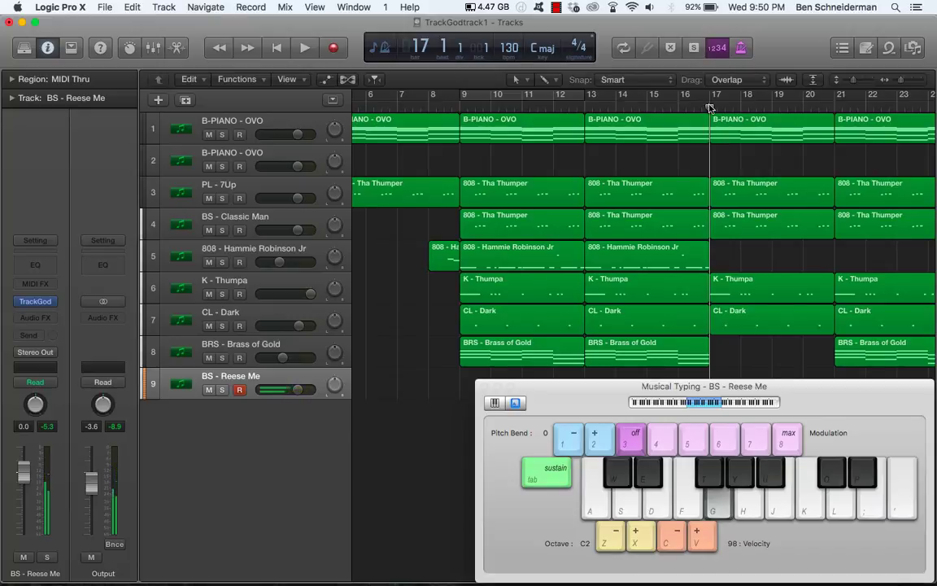
key("space")
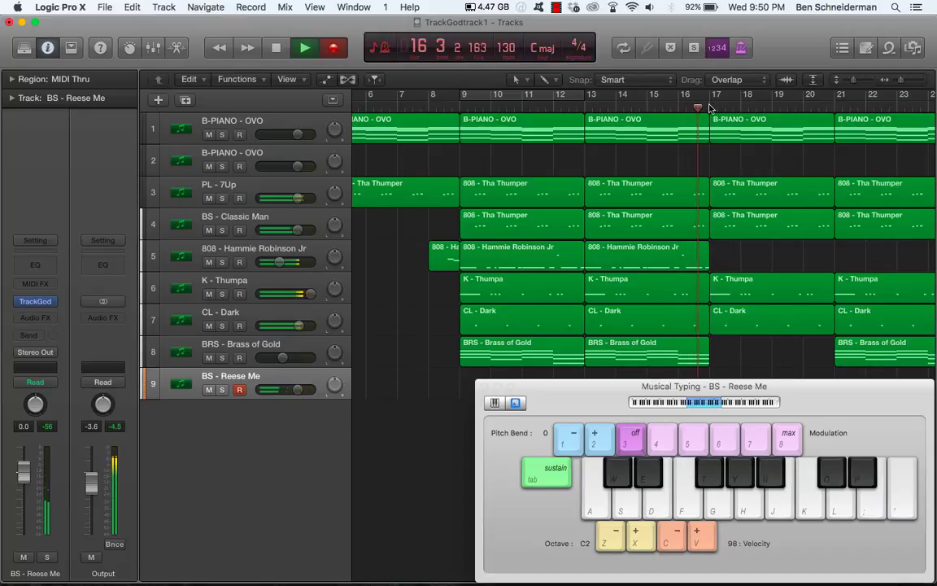
key("g")
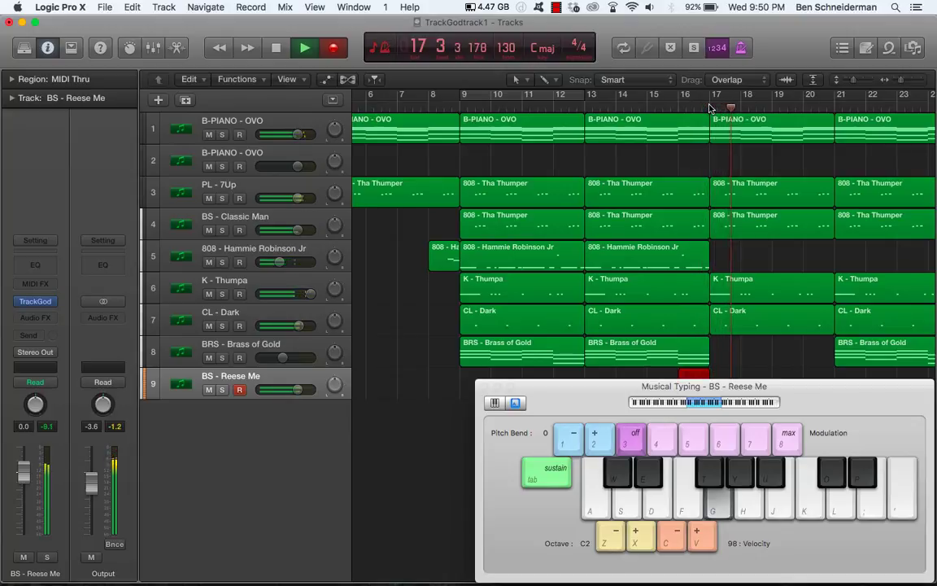
key("f")
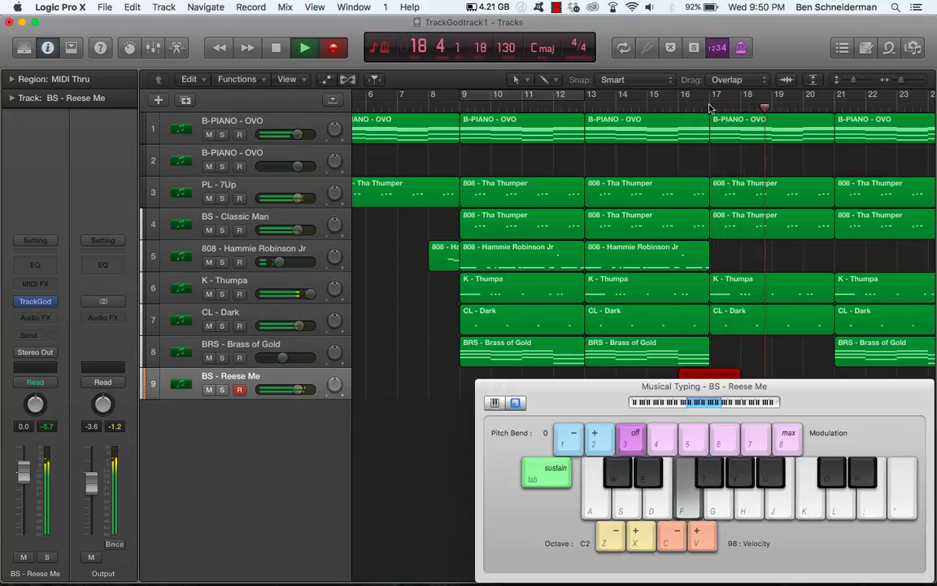
key("u")
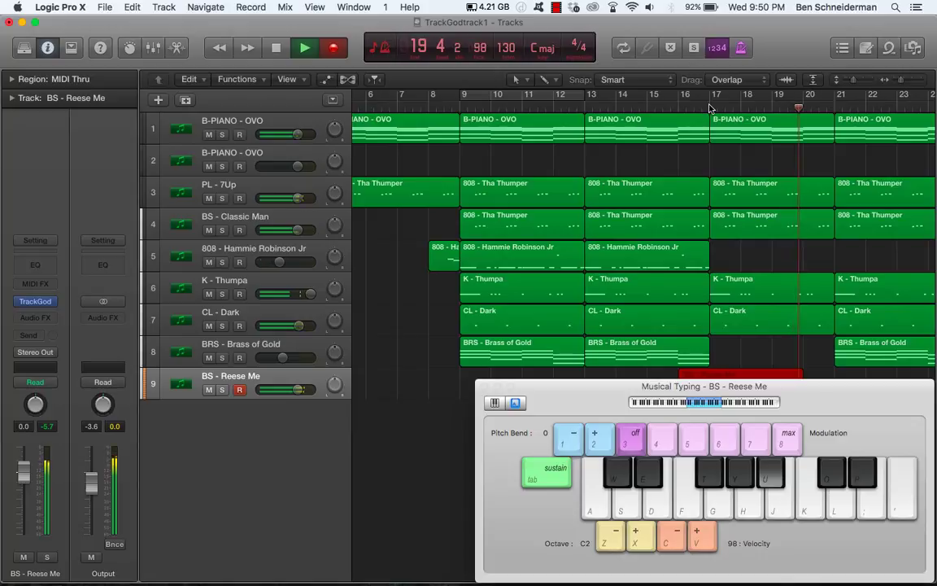
key("s")
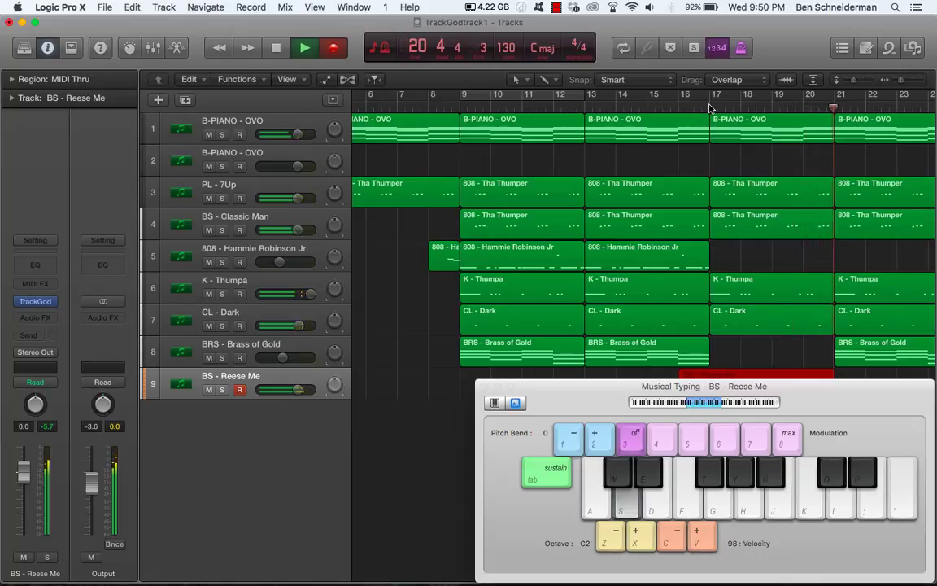
key("space")
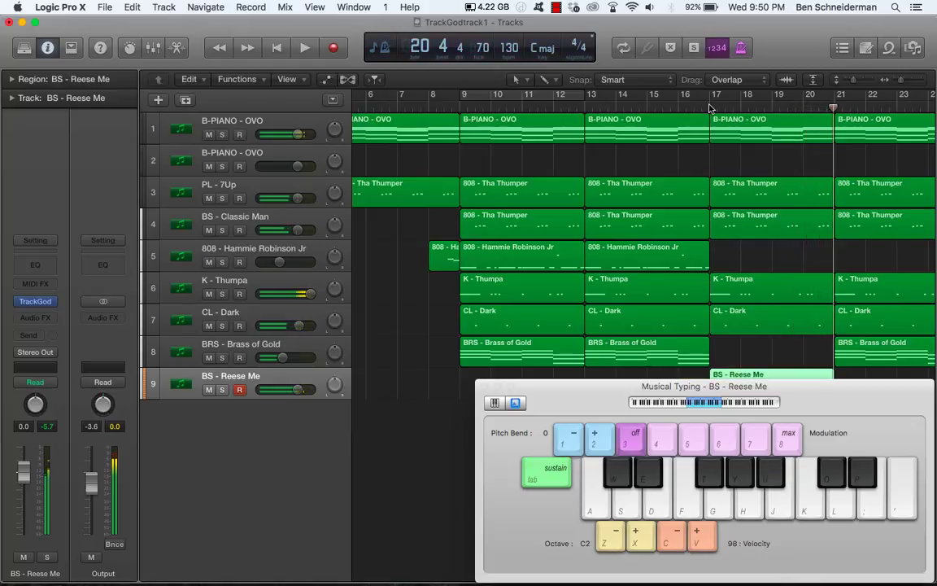
- Put away Musical Typing, open the new BS - Reese Me region in the Piano Roll and quantize all its notes to 1/16 Note
left_click(485, 386)
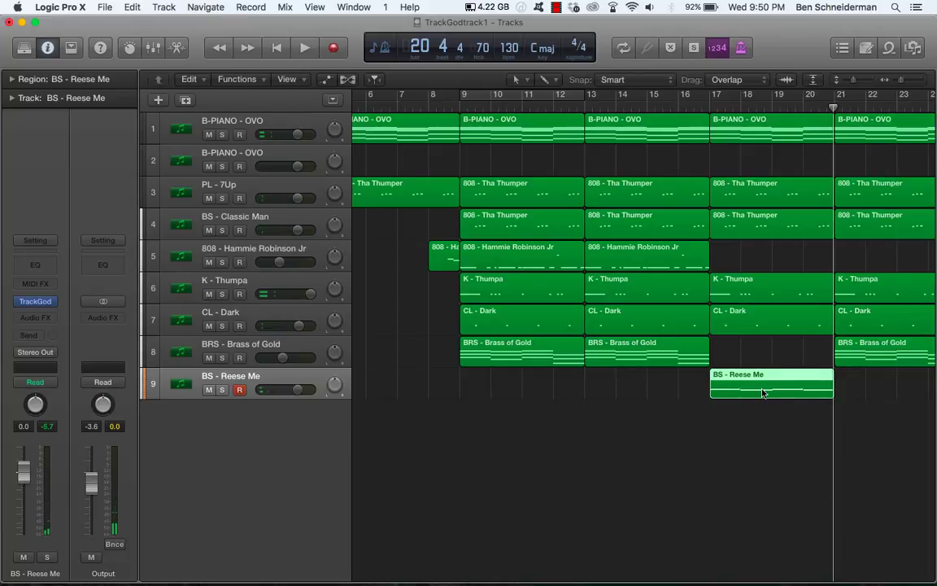
double_click(763, 393)
key("super+a")
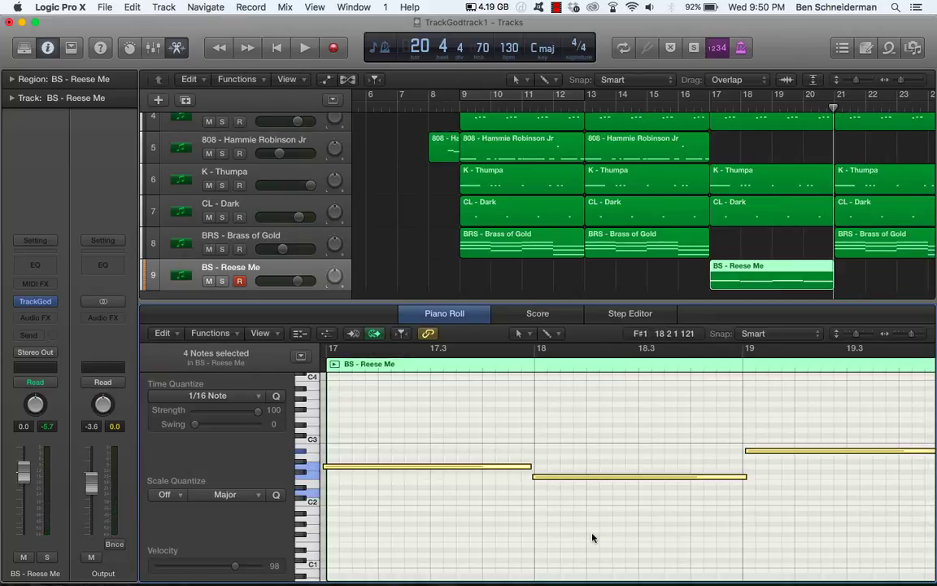
key("q")
left_click(245, 397)
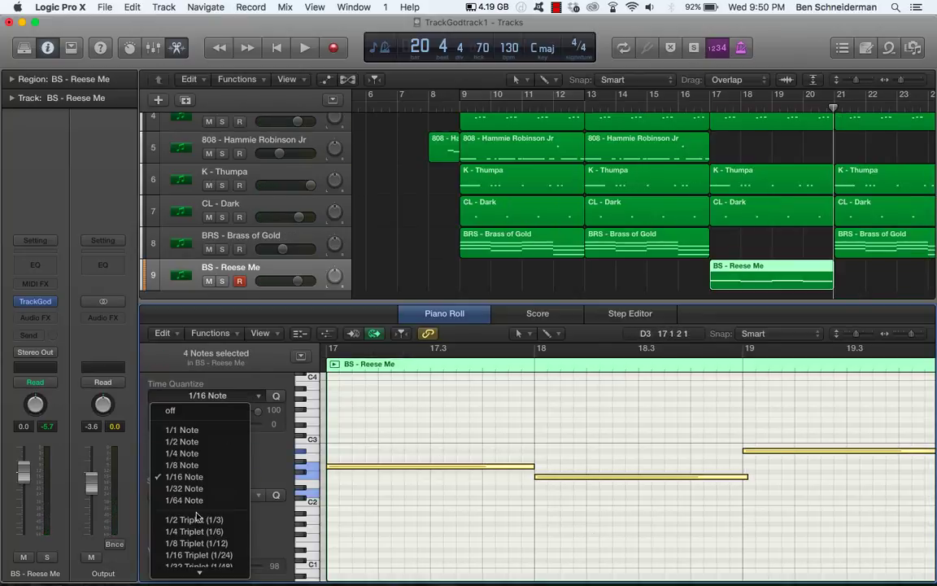
scroll(210, 561, "down", 3)
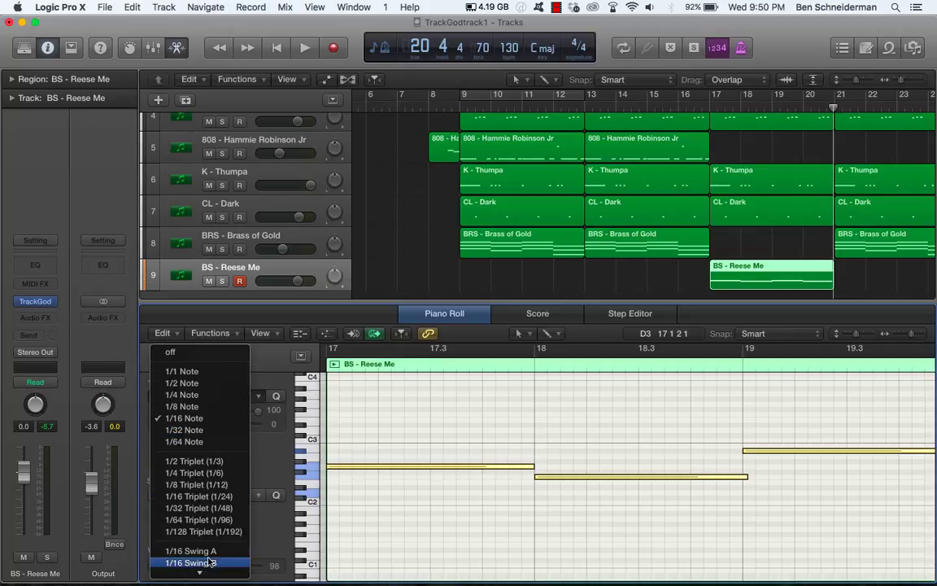
left_click(390, 539)
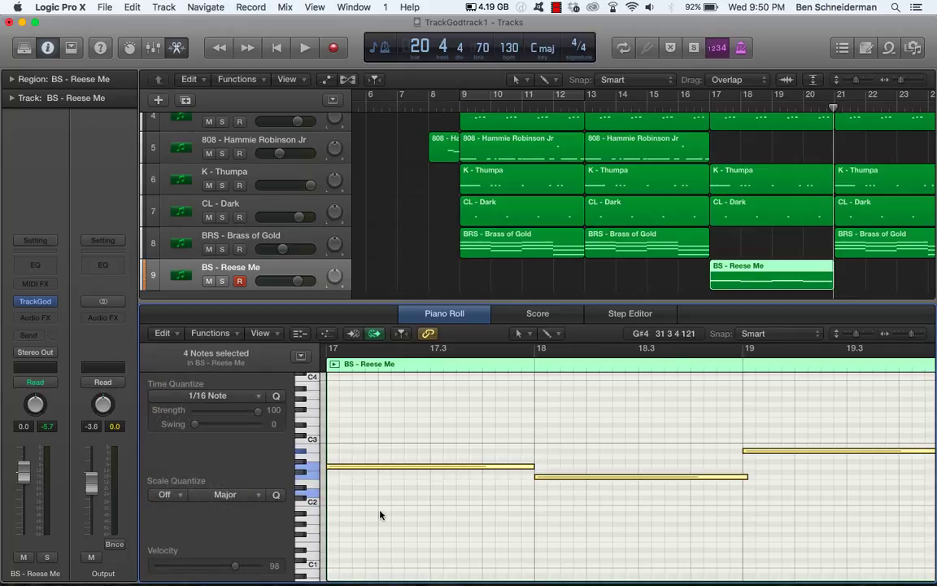
- Set the selected bass notes' time quantize to 1/16 Swing C and make the notes run end to end up to bar 21
left_click(220, 396)
scroll(175, 565, "down", 3)
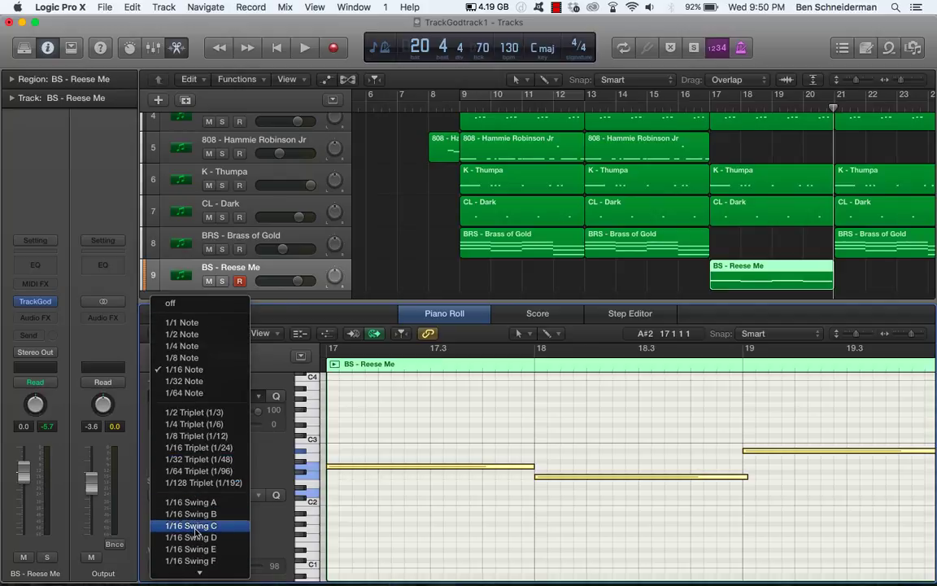
left_click(196, 530)
scroll(619, 451, "right", 8)
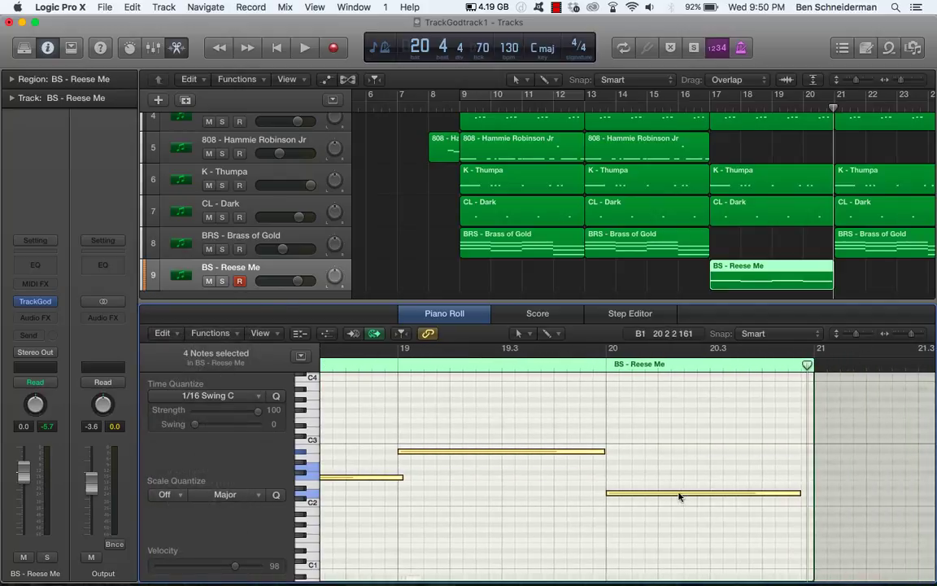
scroll(681, 497, "right", 2)
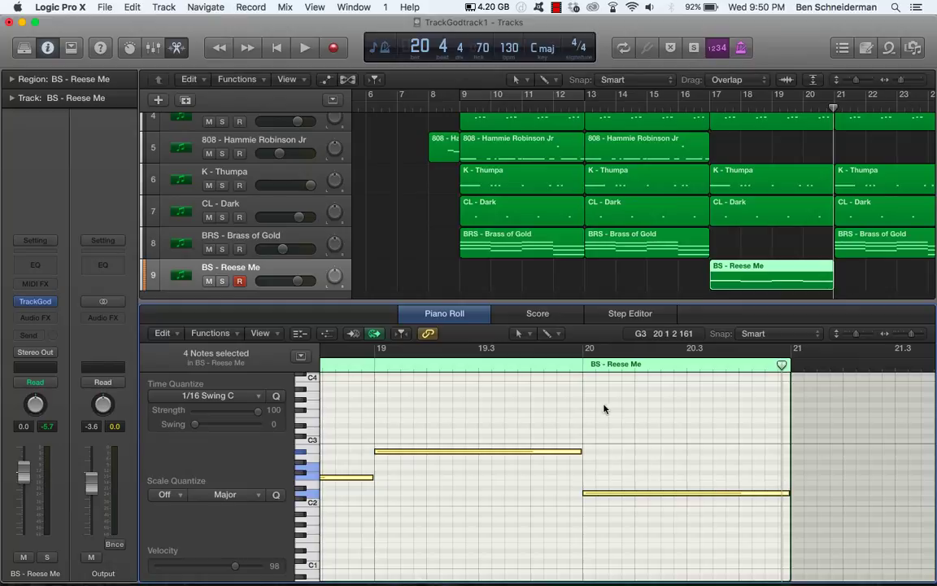
- Play the song from about bar 17 while repeating the BS - Reese Me region three times to fill the track up to bar 33
left_click(725, 94)
key("space")
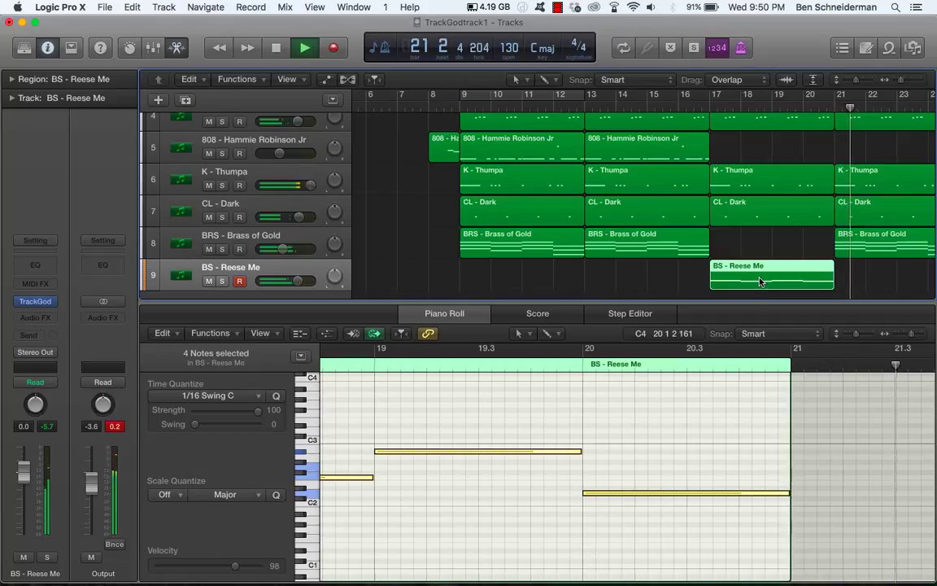
key("super+r")
scroll(761, 282, "right", 8)
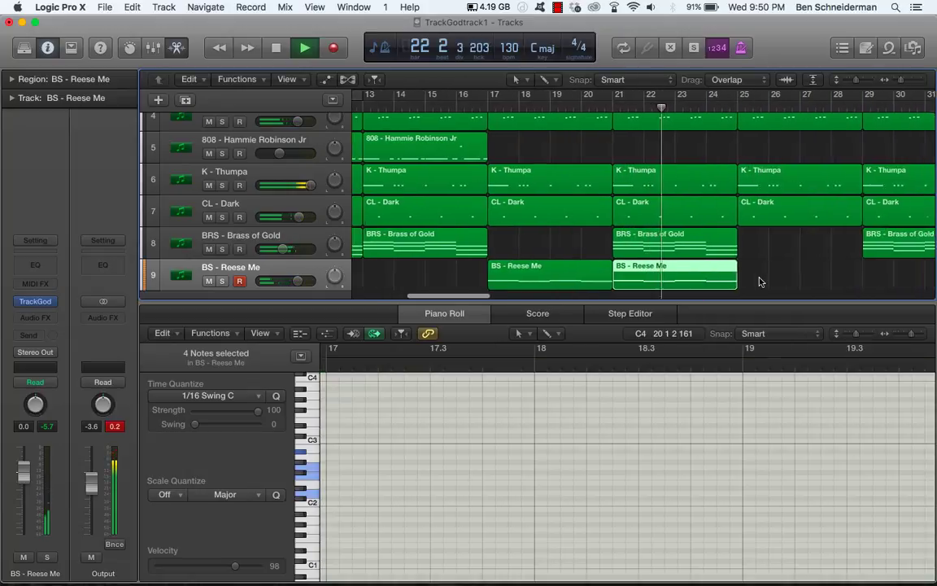
scroll(760, 282, "right", 2)
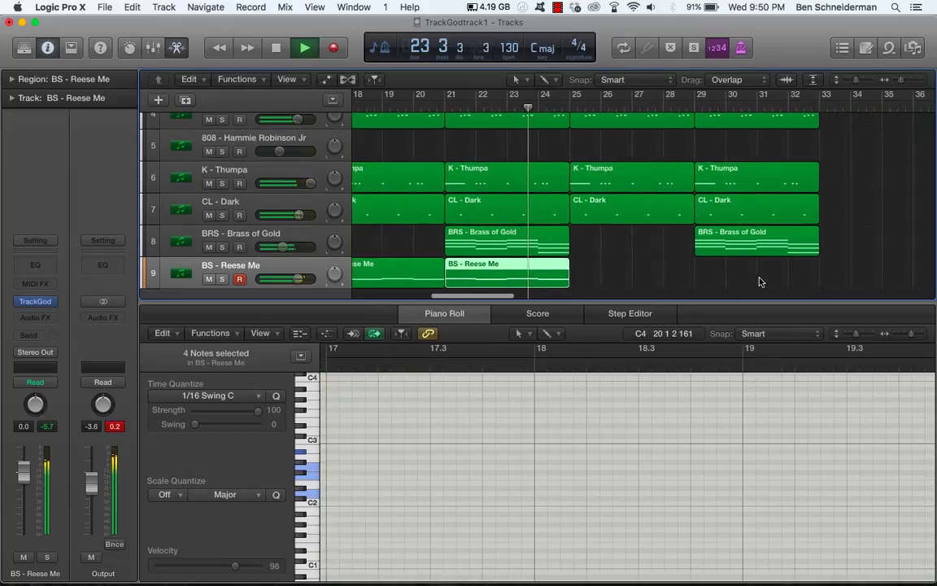
key("super+r")
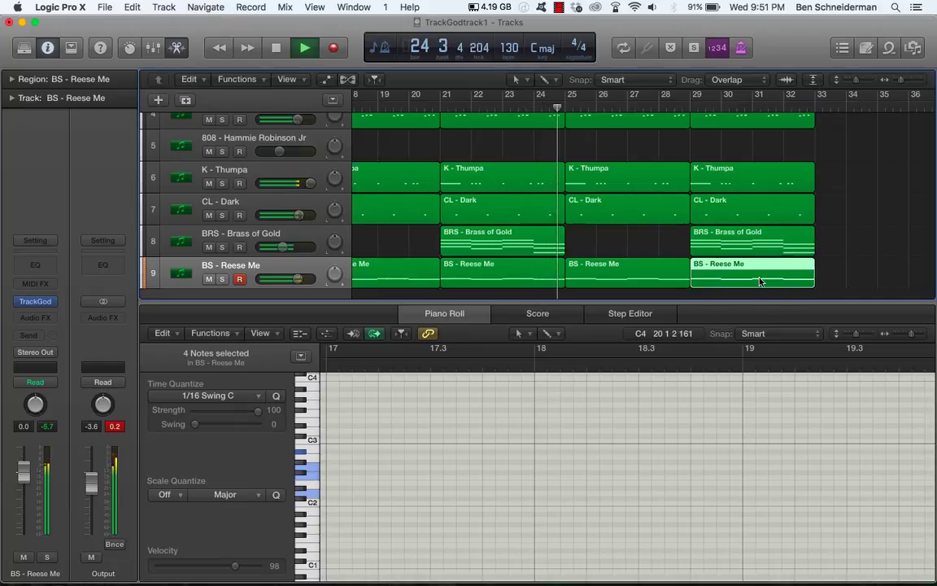
key("space")
- Add a new instrument track below BS - Reese Me and load the TrackGod instrument on it
scroll(275, 275, "down", 3)
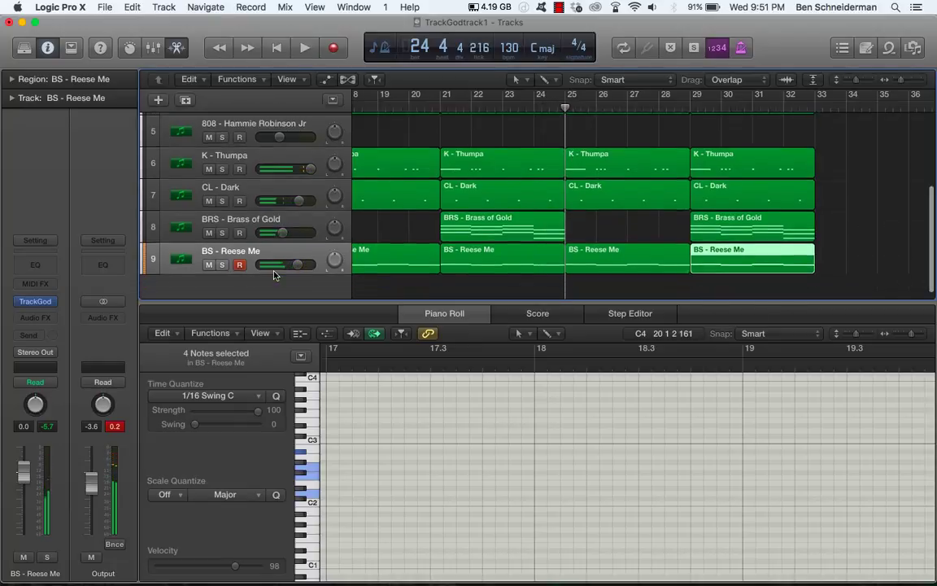
double_click(244, 273)
left_click(35, 301)
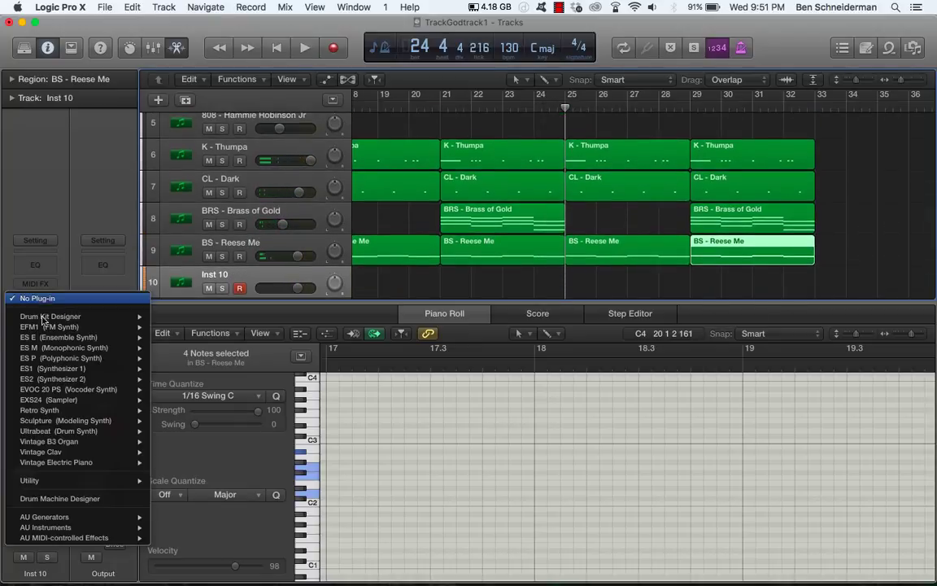
mouse_move(49, 527)
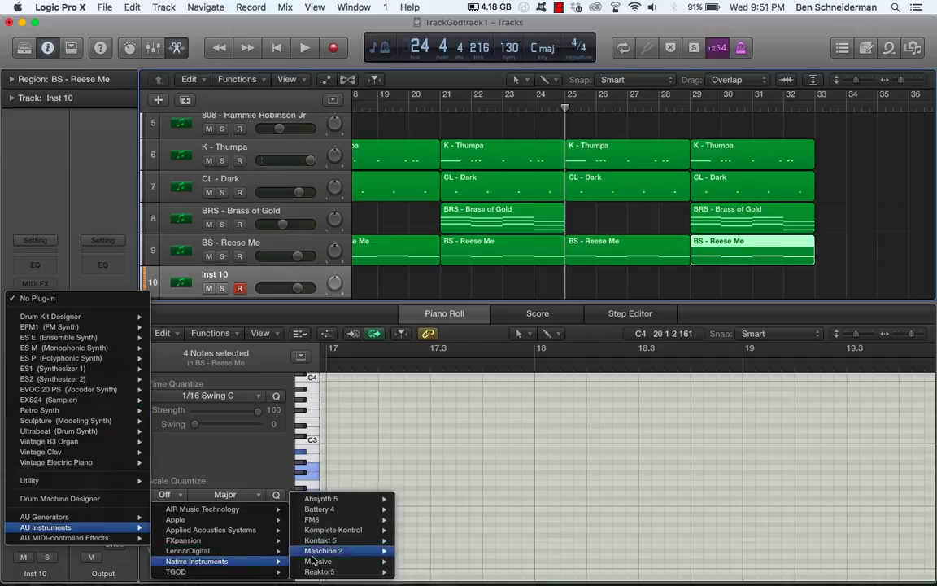
mouse_move(244, 571)
mouse_move(320, 572)
left_click(391, 572)
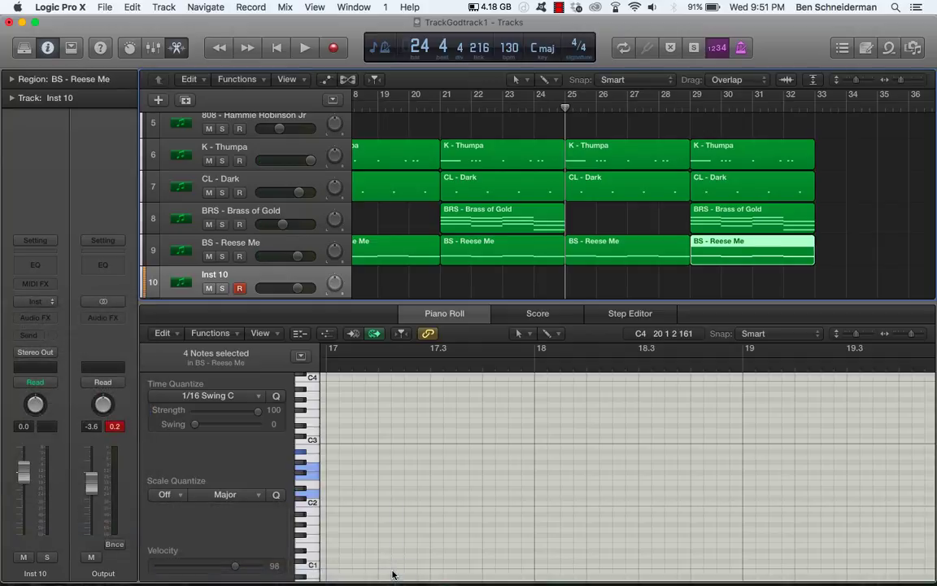
- Load The Big Bang Theory bank in the Inst 10 track's TrackGod
left_click(259, 406)
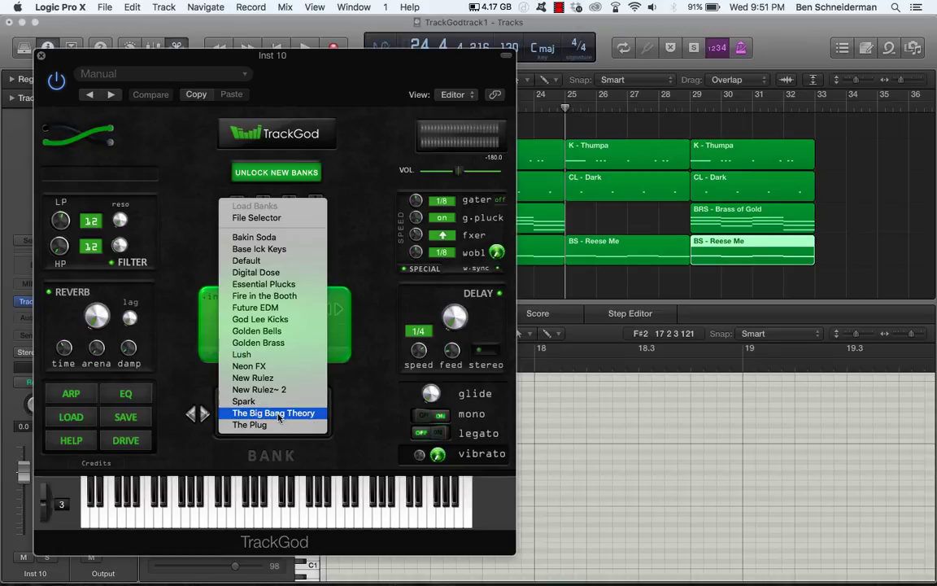
left_click(278, 414)
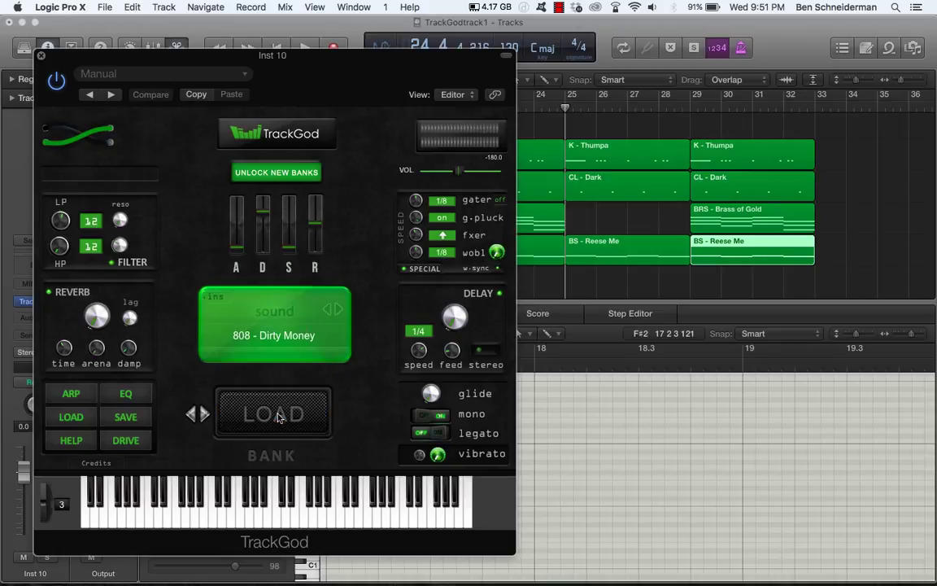
- Browse the new track's TrackGod sounds, load KCK - Fresh Kicks and audition it with Musical Typing
left_click(337, 311)
left_click(337, 311)
left_click(337, 311)
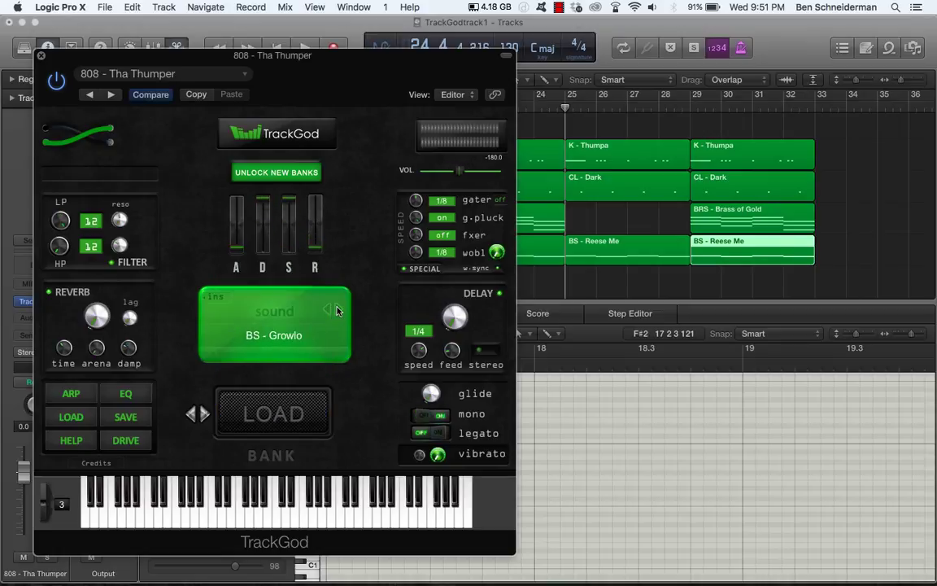
left_click(337, 310)
left_click(336, 311)
left_click(336, 311)
left_click(336, 311)
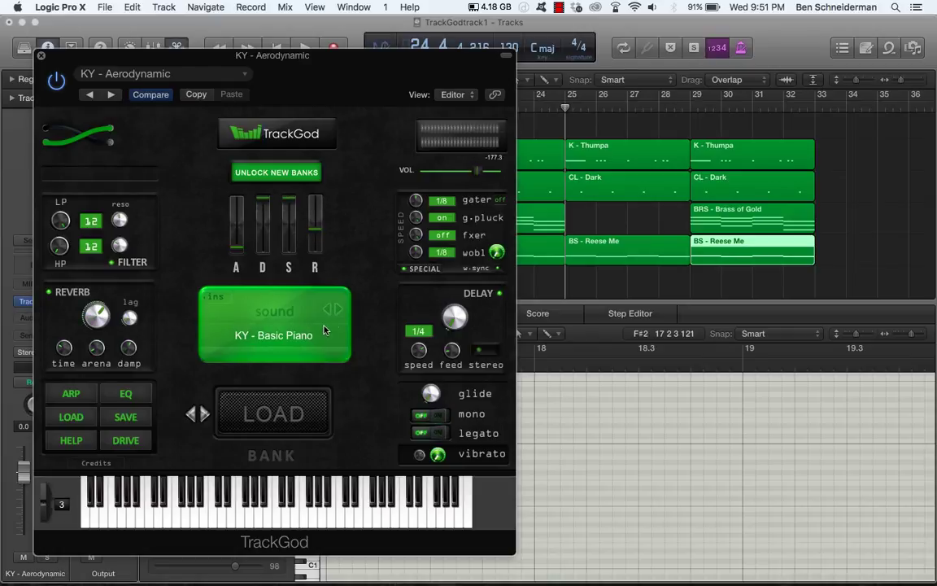
left_click(307, 334)
mouse_move(324, 568)
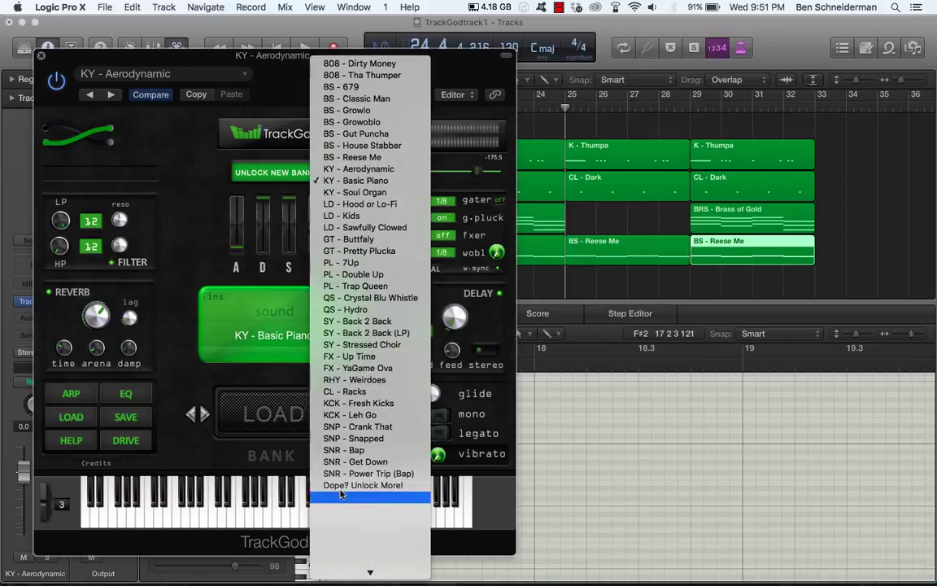
left_click(351, 403)
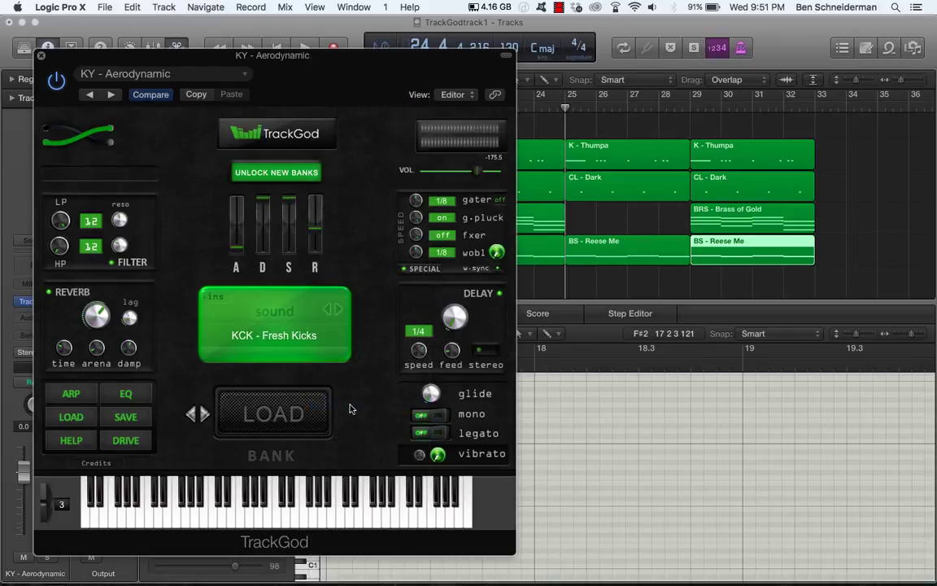
key("super+k")
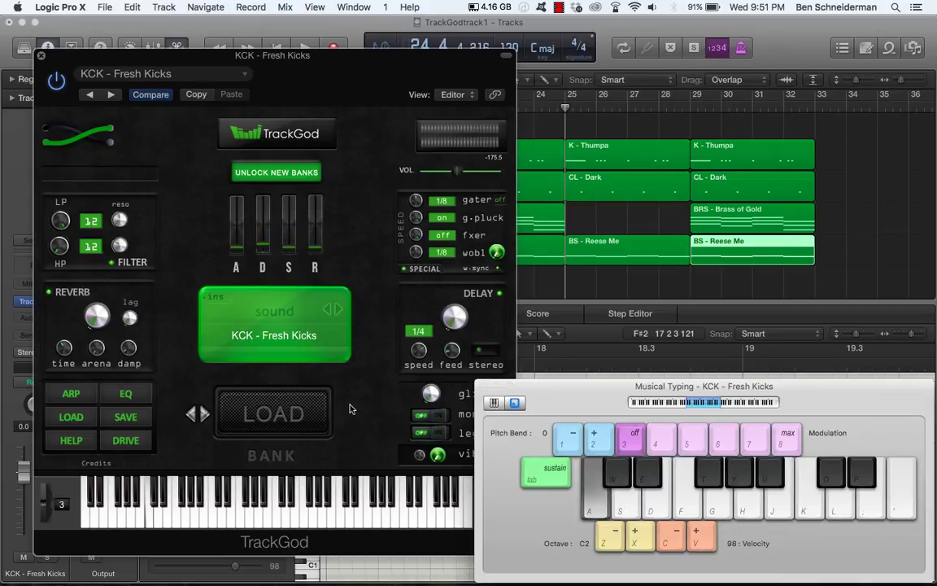
key("a")
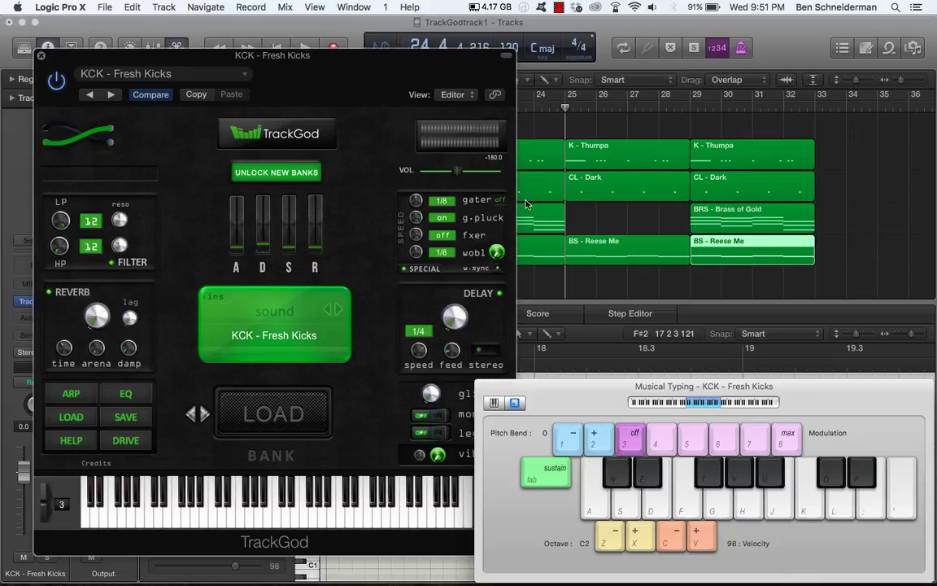
left_click(559, 7)
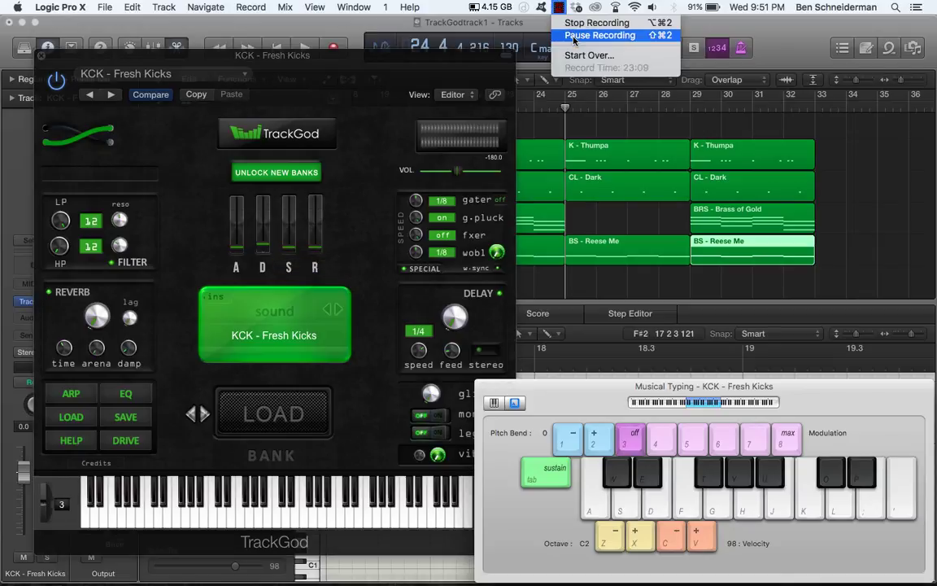
left_click(575, 36)
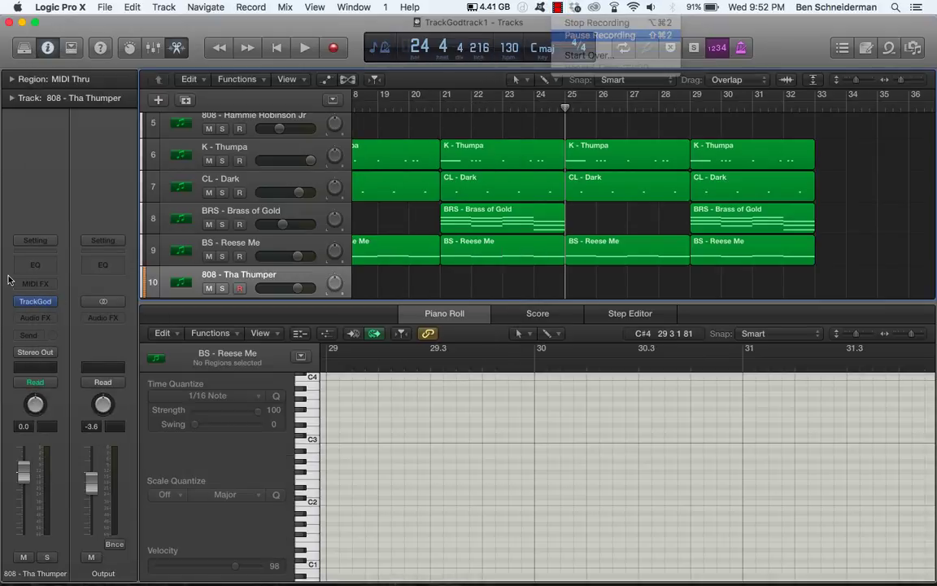
- Open the TrackGod instrument on track 10 and load the New Rulez bank after trying The Big Bang Theory
left_click(30, 302)
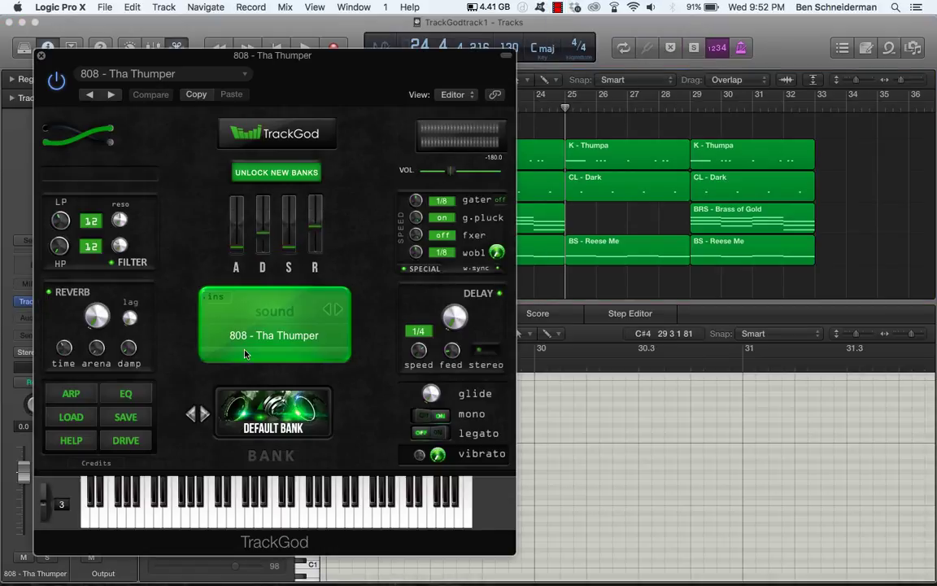
left_click(340, 313)
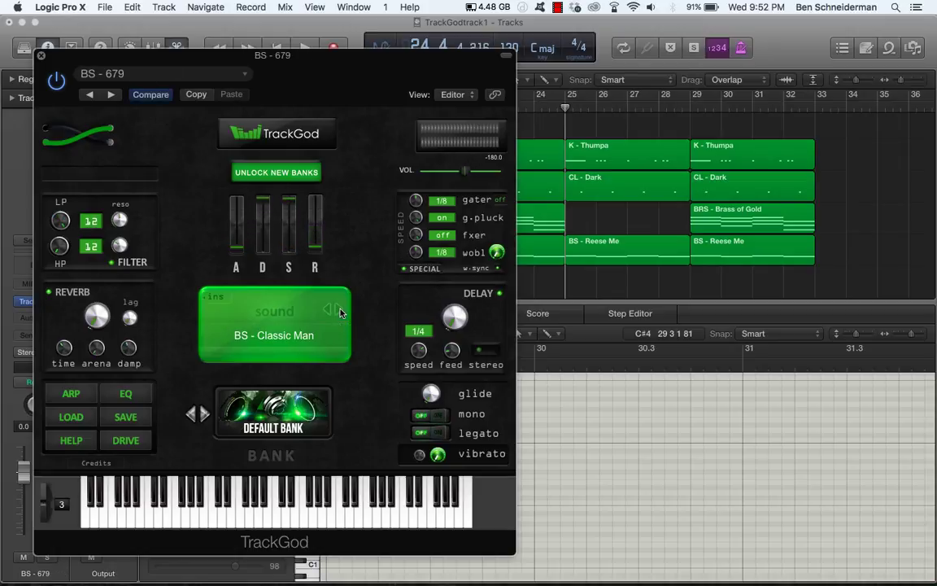
left_click(279, 413)
left_click(279, 413)
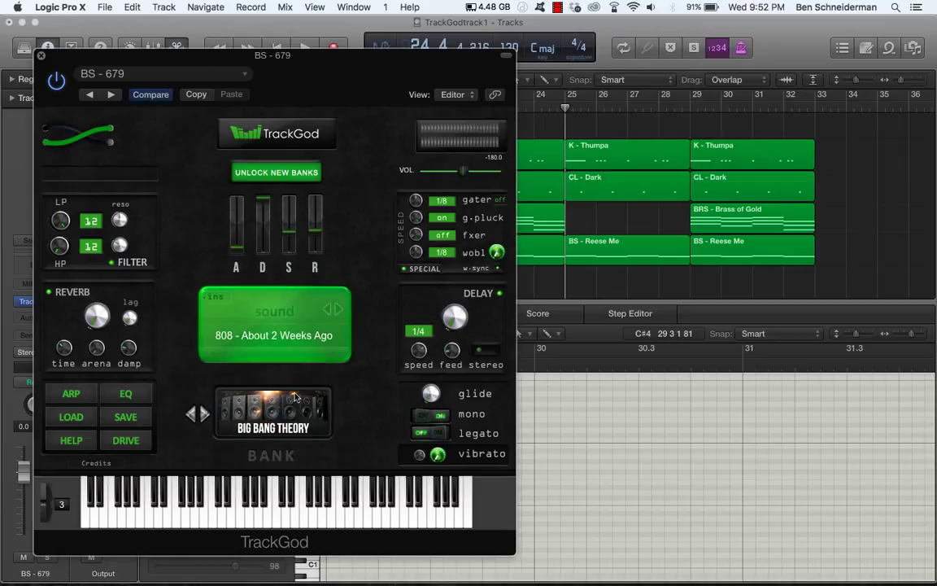
left_click(279, 414)
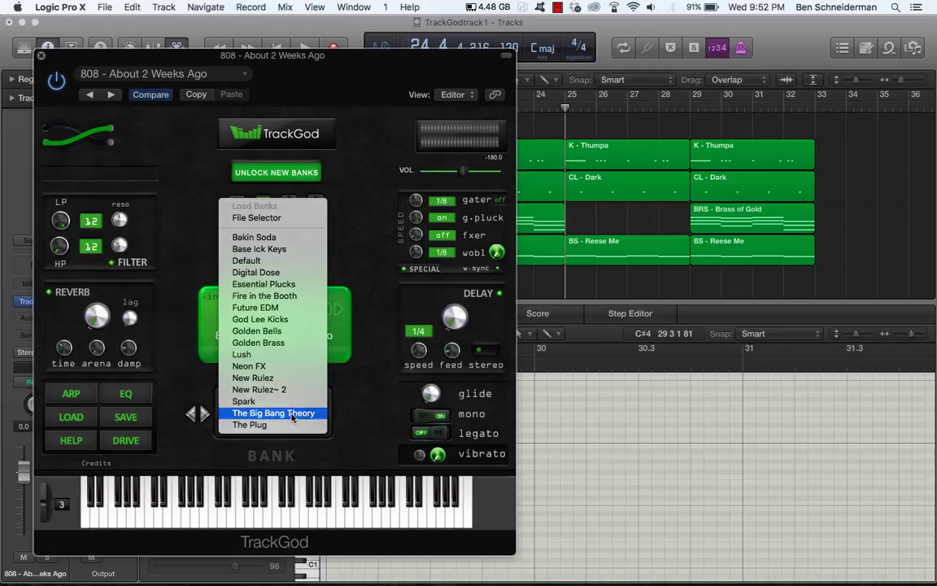
left_click(280, 379)
- Load the HH - Bad Boy sound from the New Rulez bank on track 10
left_click(301, 335)
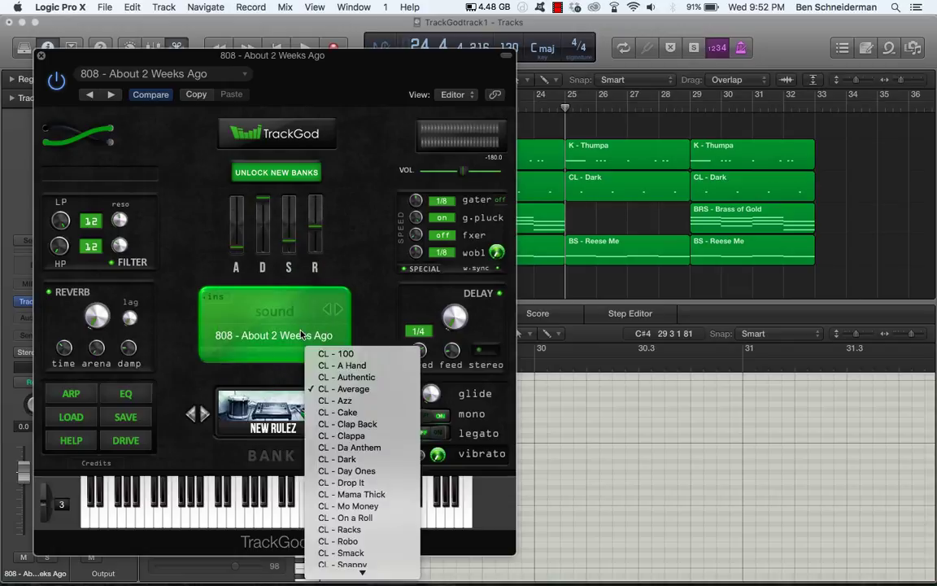
left_click(301, 336)
left_click(301, 336)
scroll(334, 417, "down", 20)
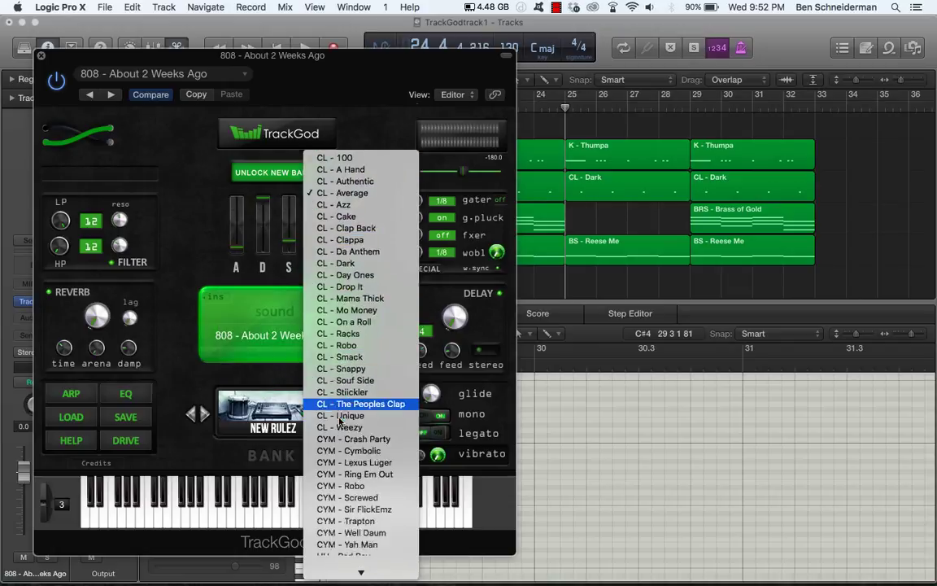
scroll(342, 417, "up", 12)
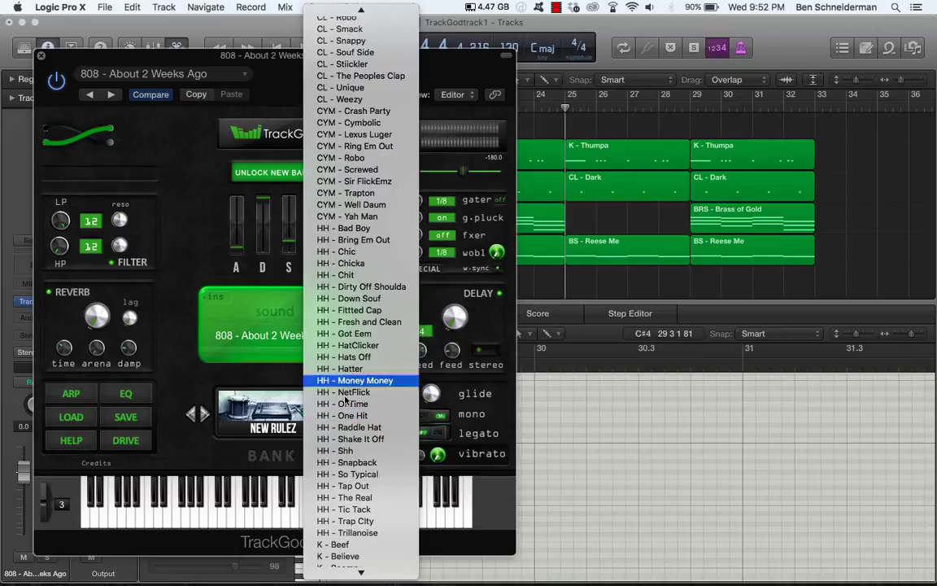
left_click(366, 229)
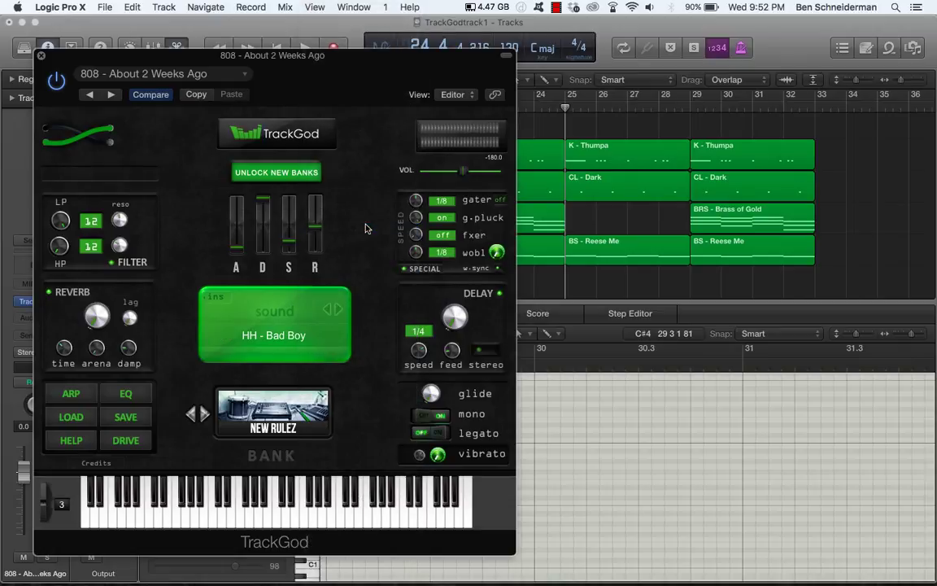
- Show Musical Typing, raise its octave to C4 and audition HH - Bad Boy with repeated high and low C notes
key("super+k")
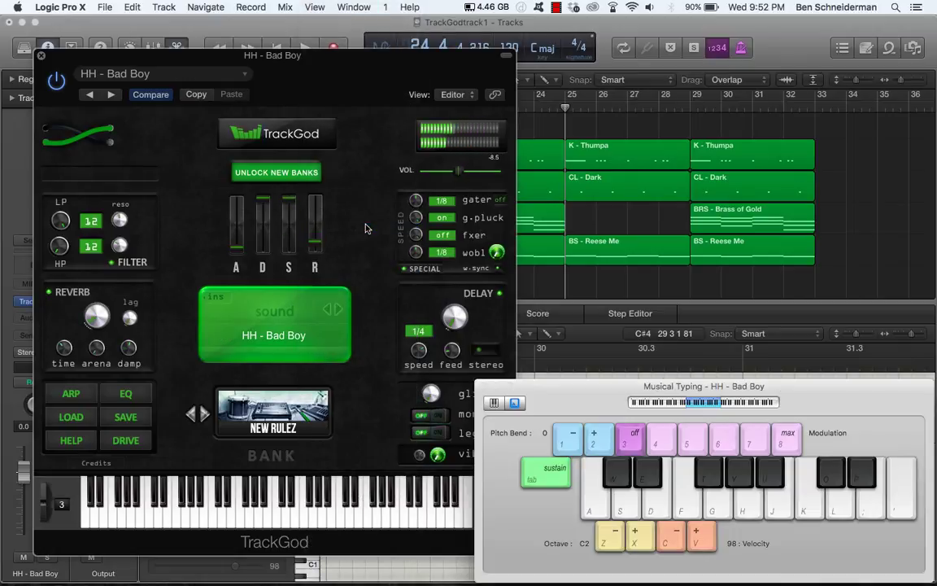
key("x")
key("x")
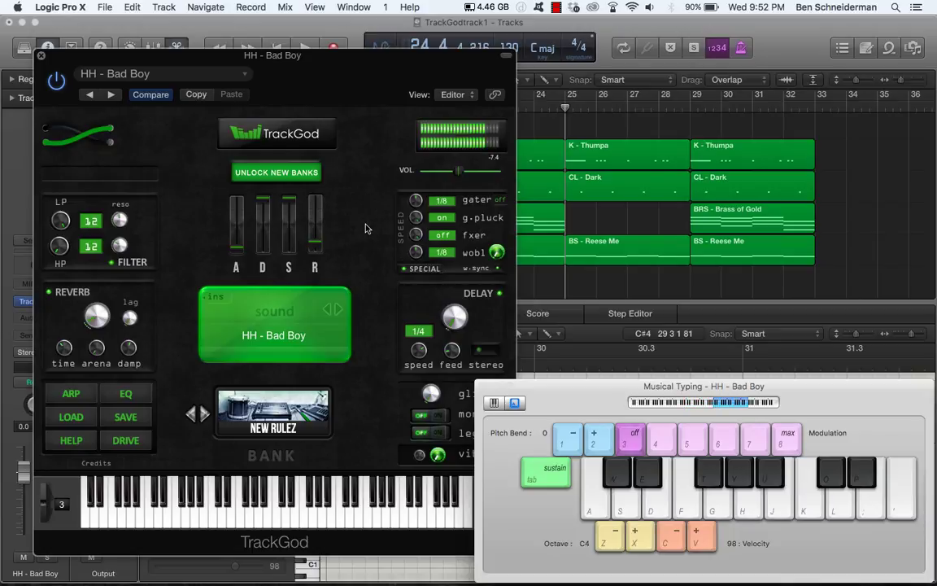
key("k")
key("s")
key("k")
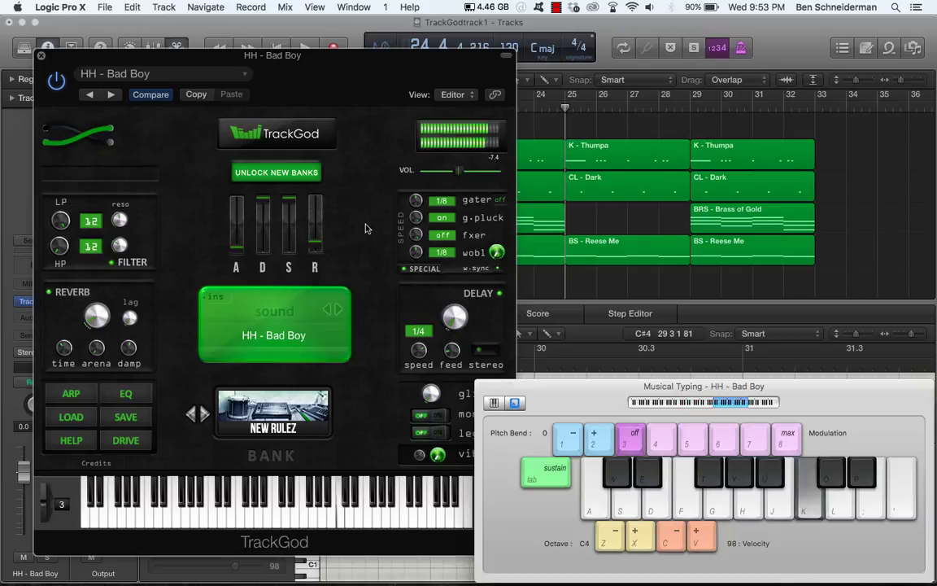
key("k")
key("k")
key("k")
key("k")
key("a")
key("k")
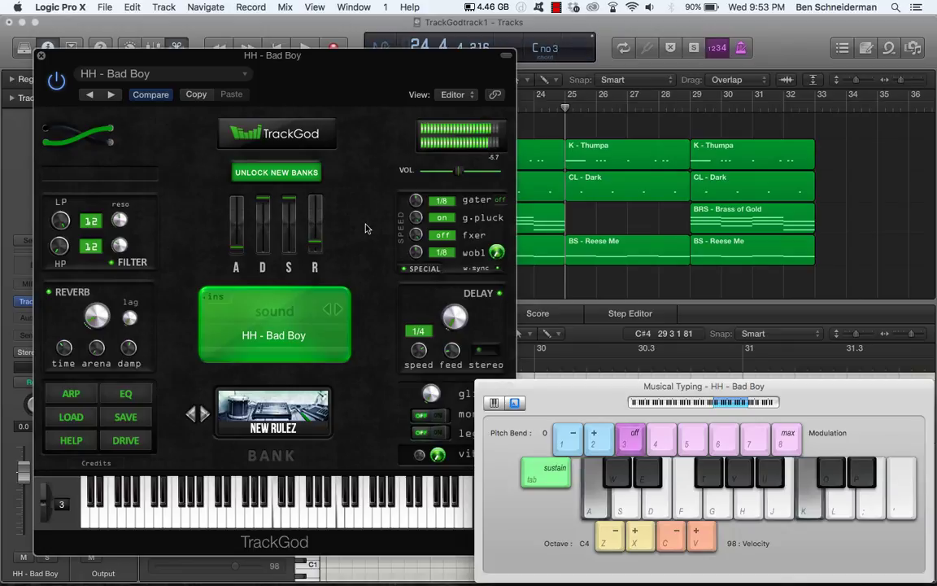
key("a")
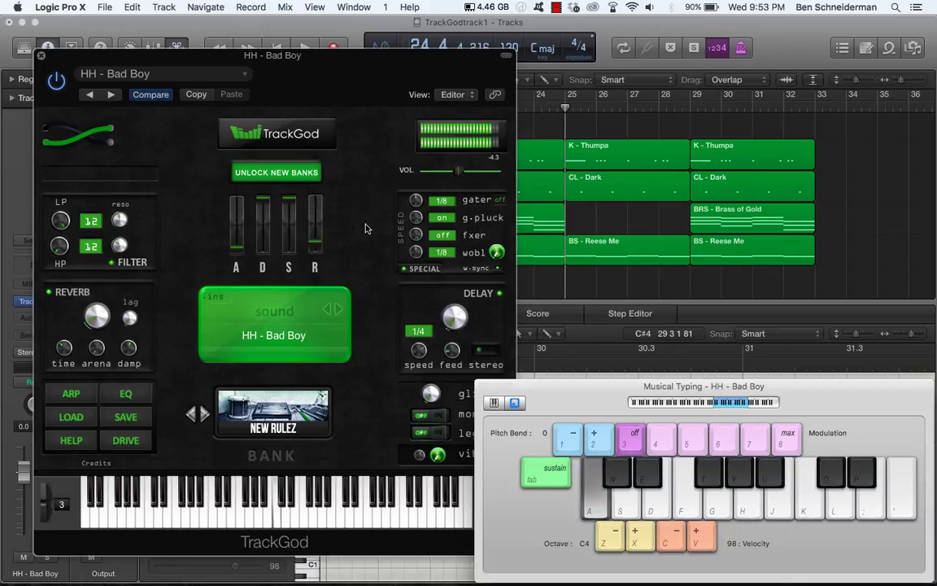
- Audition the New Rulez hi-hat sounds one after another from HH - Bring Em Out up to HH - Ol Time
left_click(338, 313)
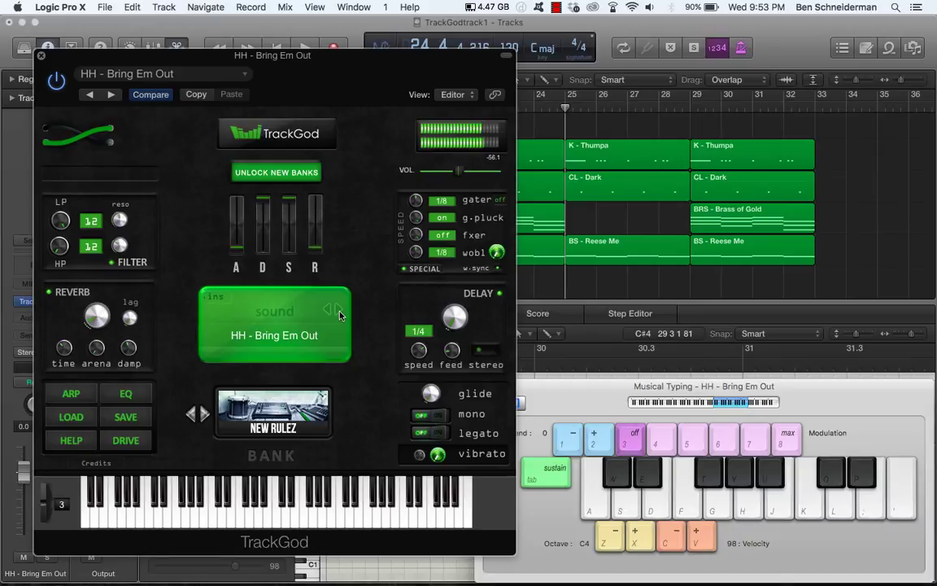
left_click(340, 314)
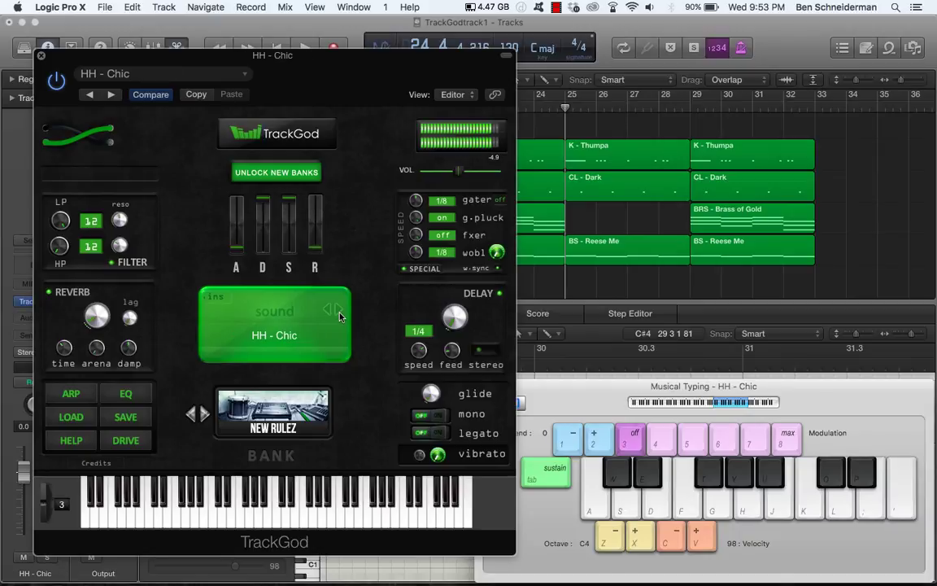
left_click(340, 314)
left_click(337, 313)
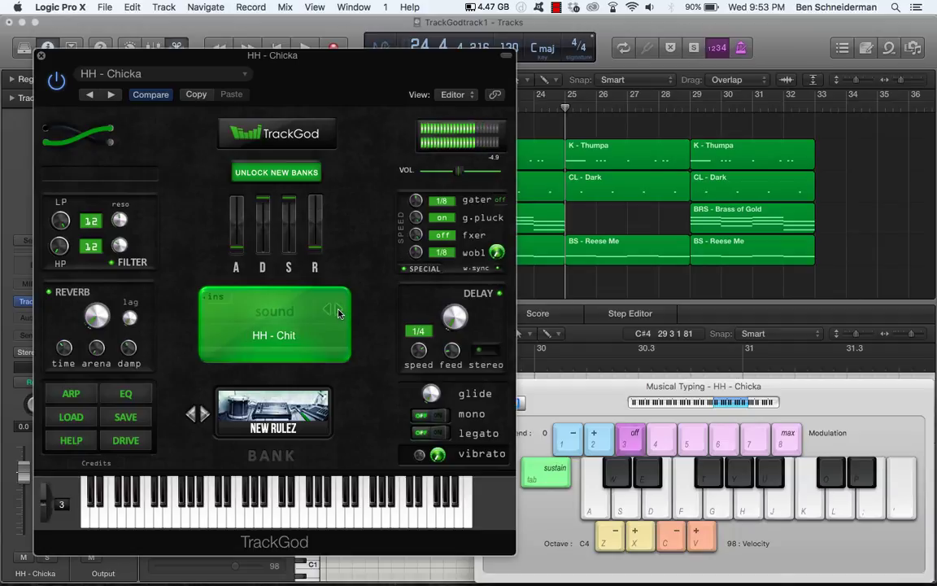
left_click(338, 313)
left_click(338, 313)
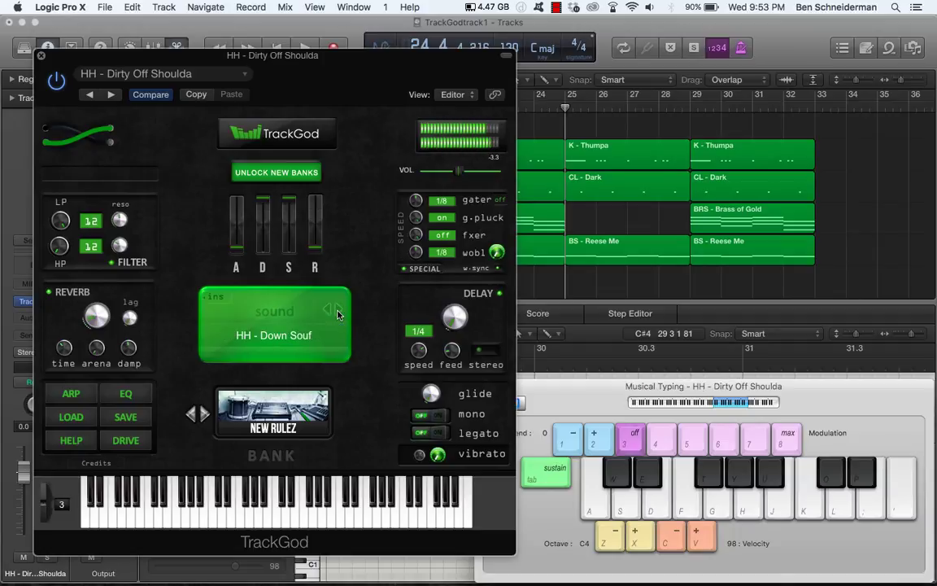
left_click(337, 313)
left_click(338, 313)
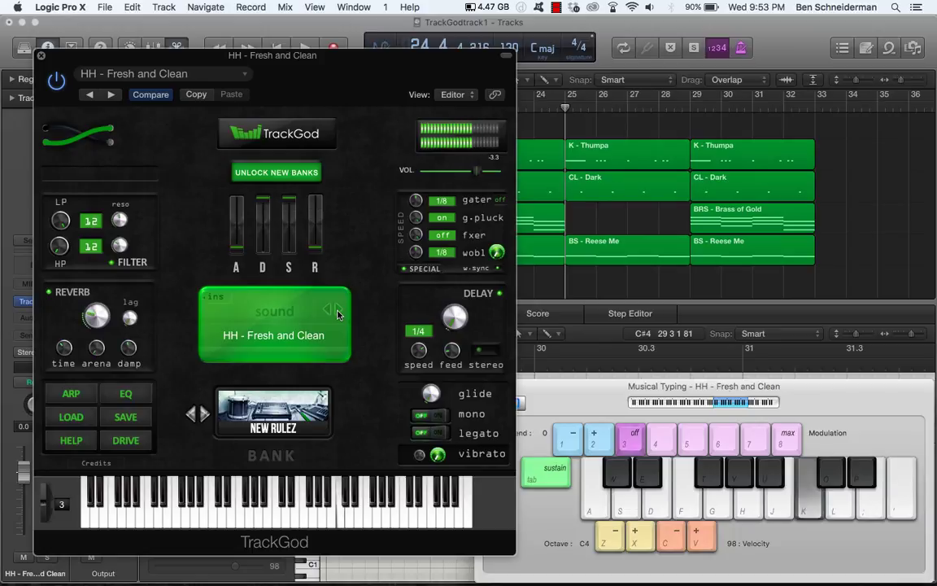
left_click(338, 314)
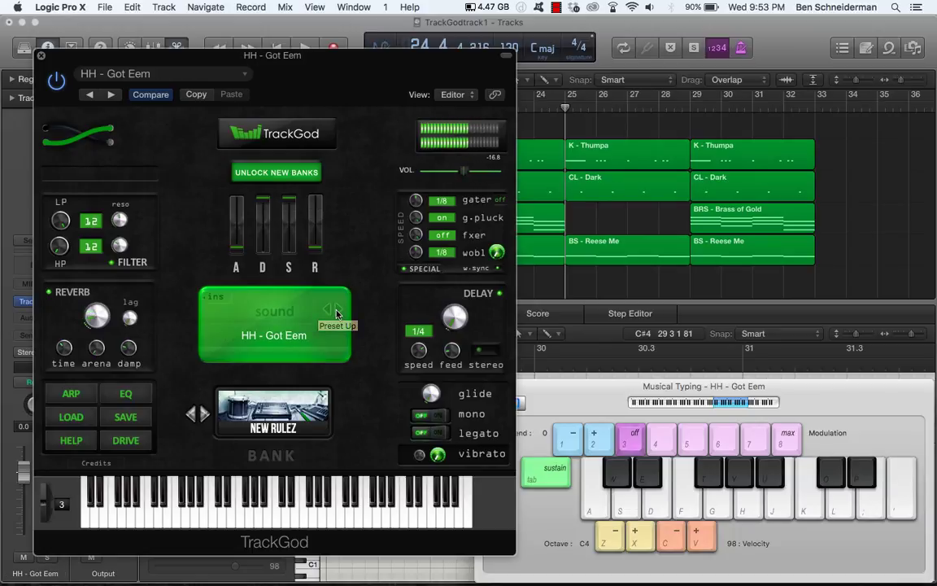
left_click(337, 313)
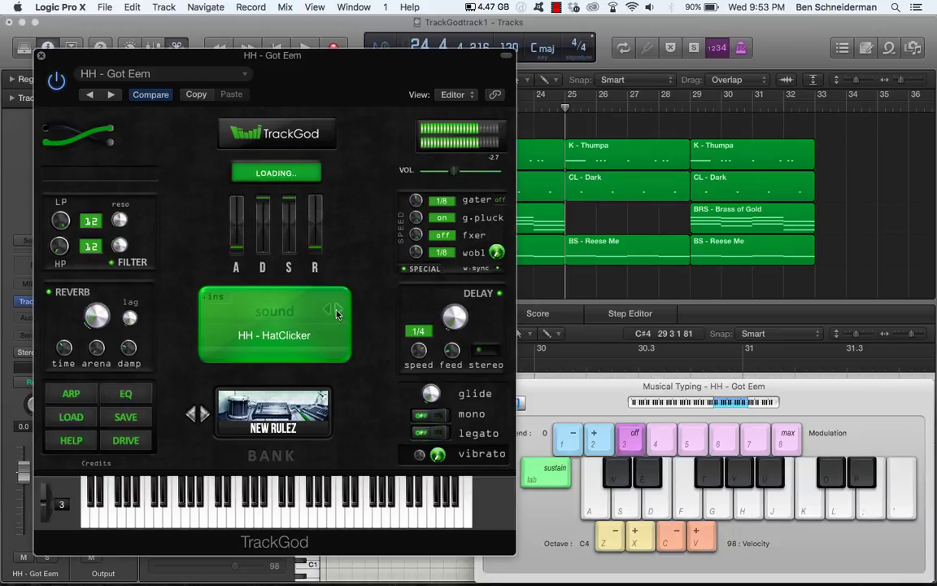
left_click(338, 314)
left_click(338, 313)
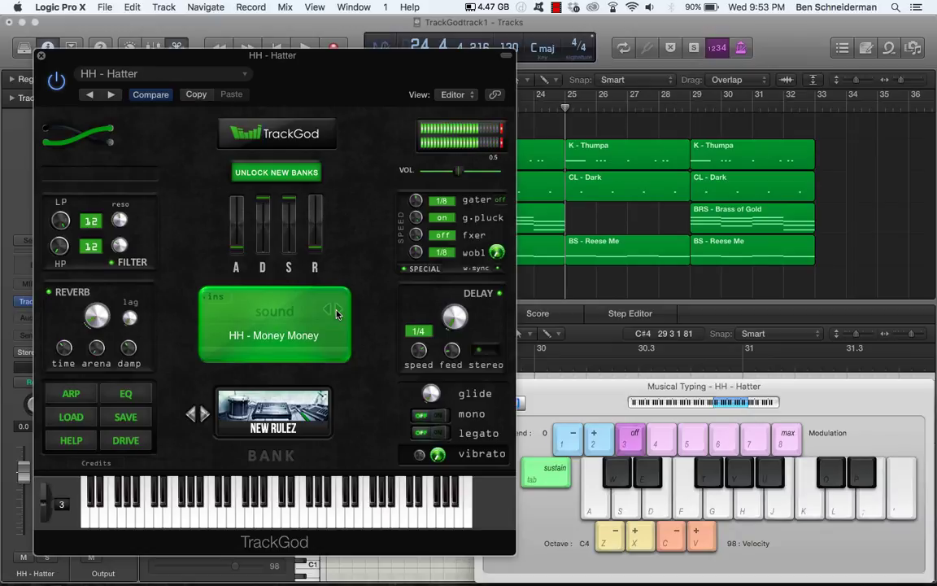
left_click(338, 314)
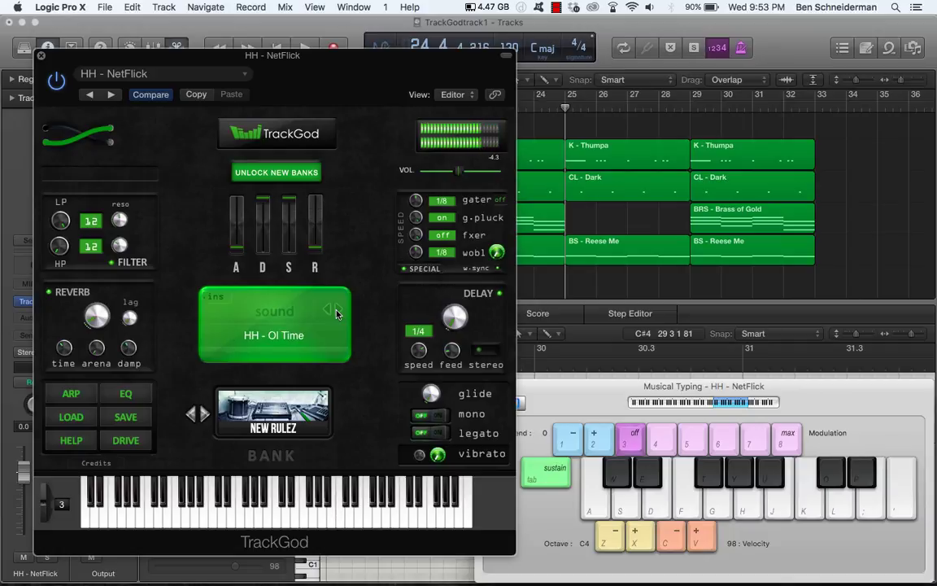
- Play repeated high C notes to audition the HH - Ol Time sound
key("k")
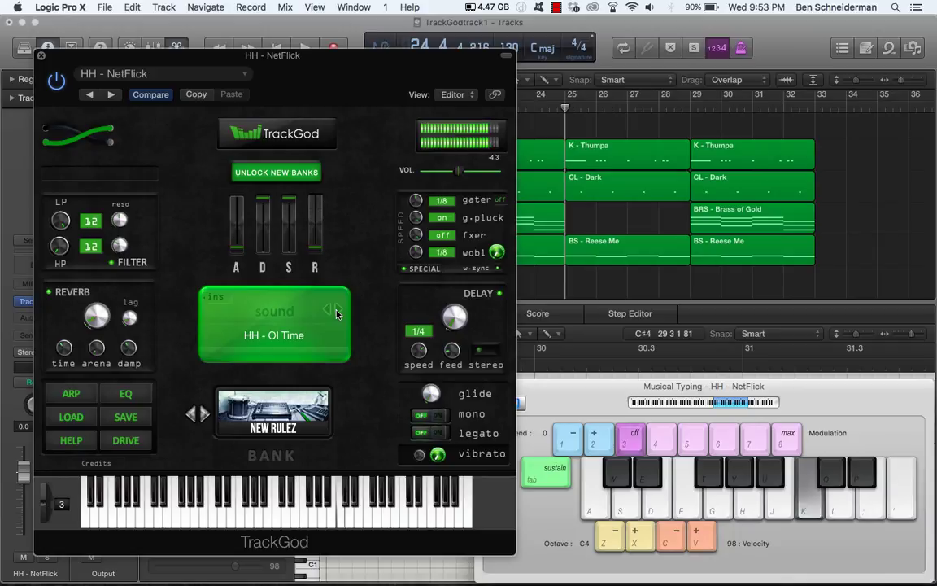
key("k")
key("k")
key("k")
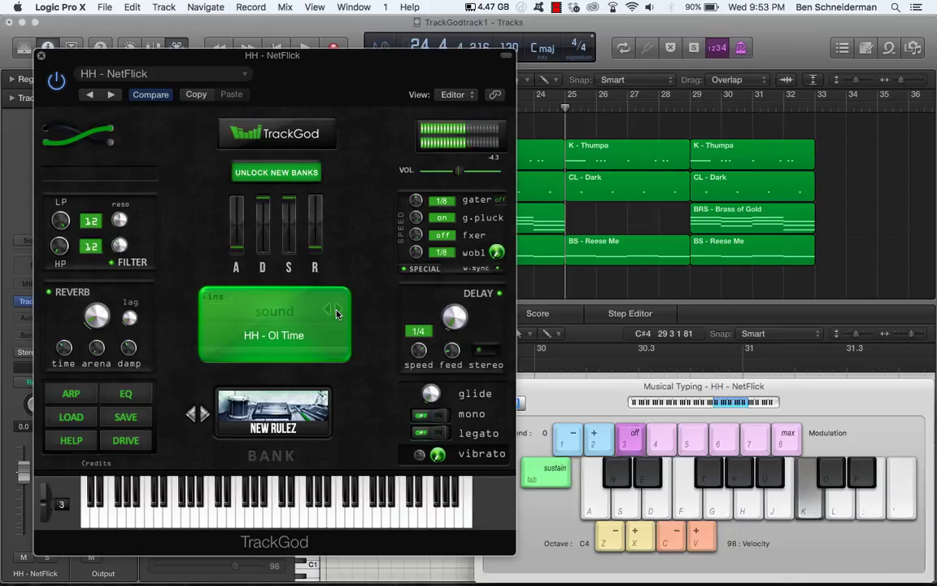
key("k")
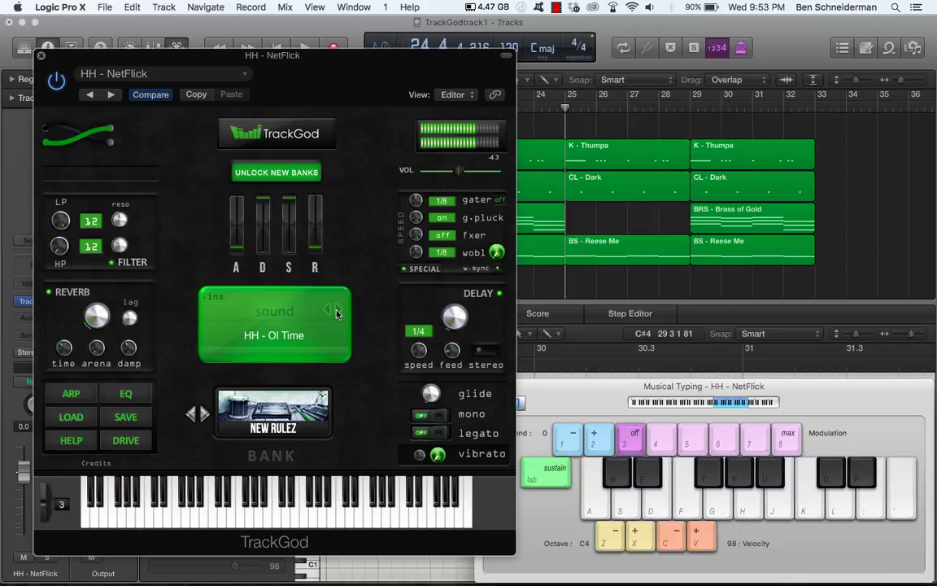
- Audition the New Rulez hi-hat sounds one after another from HH - One Hit up to HH - The Real
left_click(336, 311)
key("k")
left_click(336, 311)
key("k")
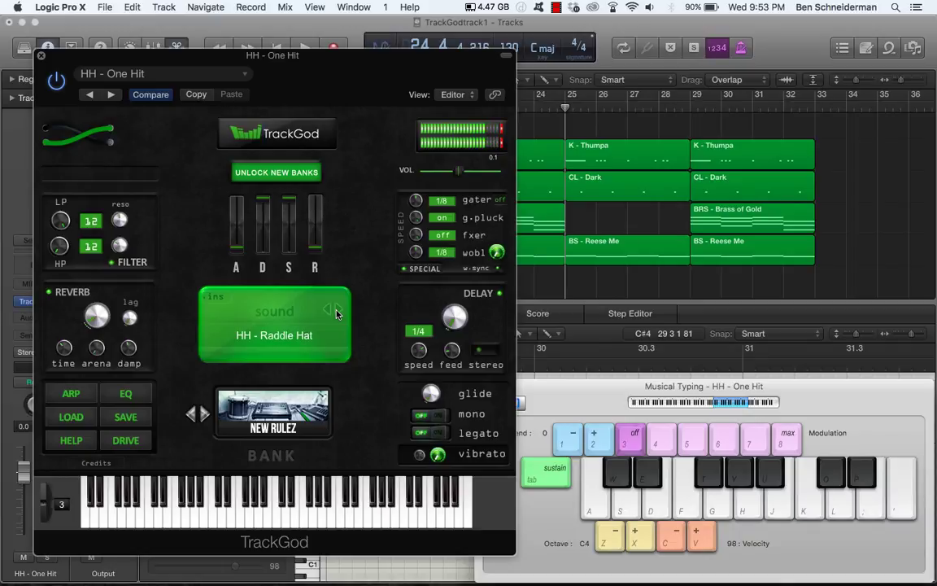
left_click(336, 311)
key("k")
left_click(336, 311)
key("k")
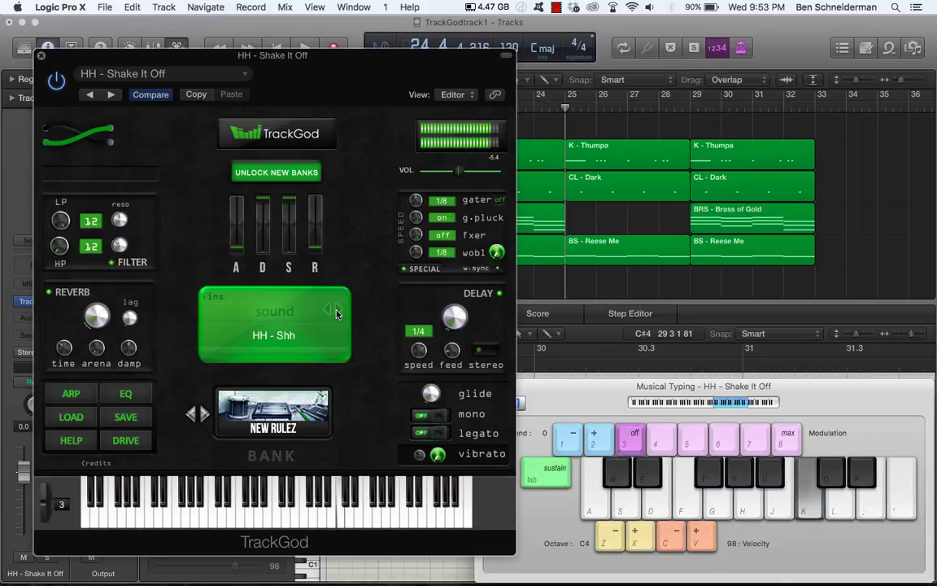
left_click(336, 311)
left_click(336, 310)
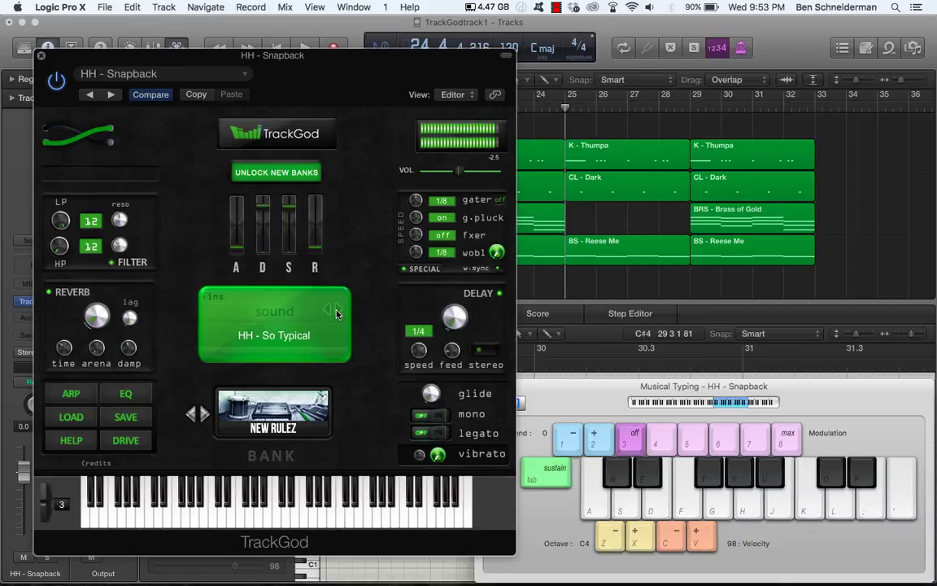
key("k")
left_click(336, 311)
left_click(336, 310)
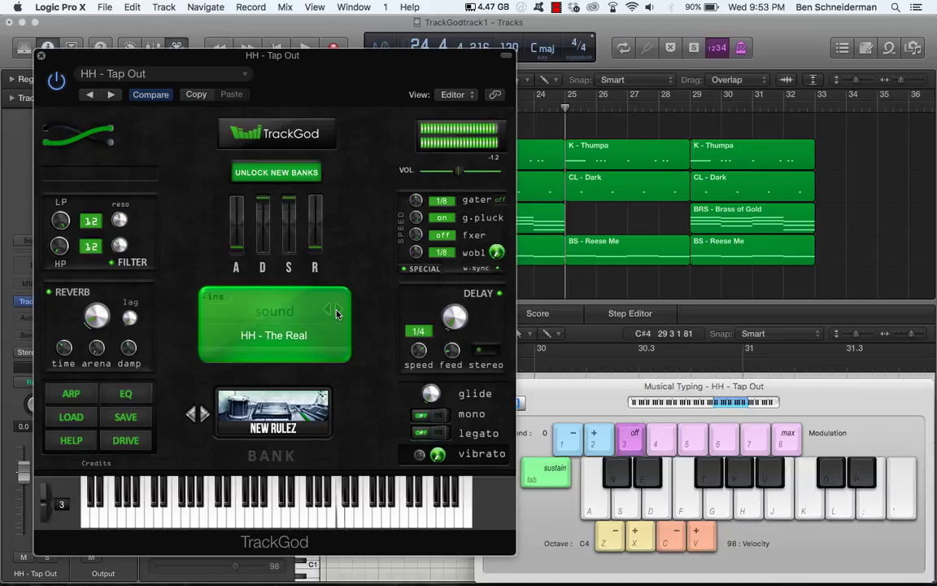
key("k")
key("a")
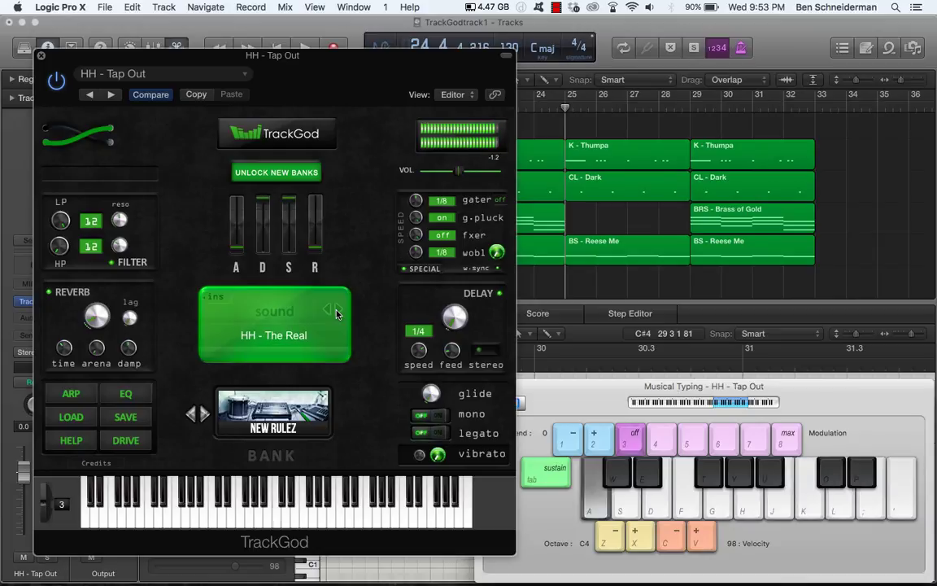
key("a")
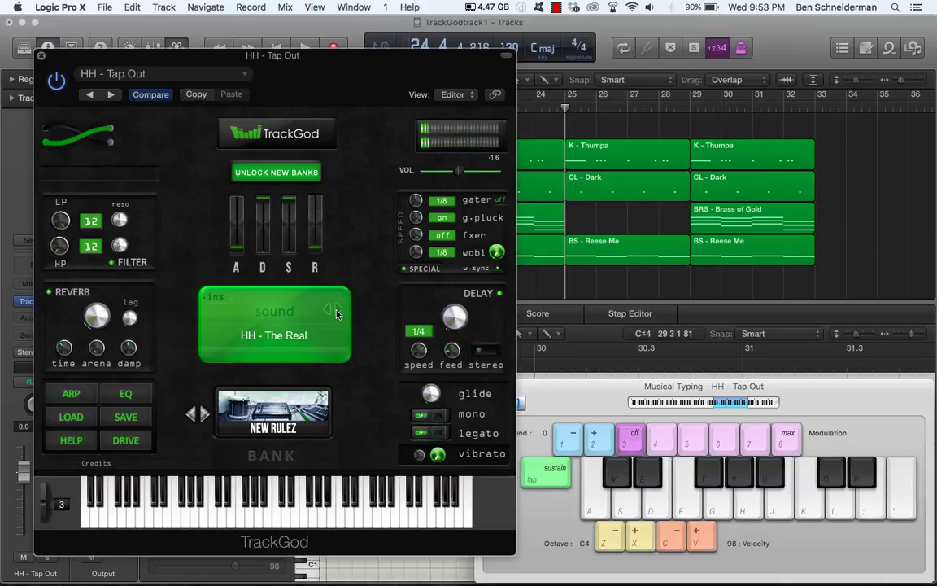
- Load the HH - Tic Tack sound on track 10 and audition its high and low C notes with Musical Typing at octave C3
left_click(337, 312)
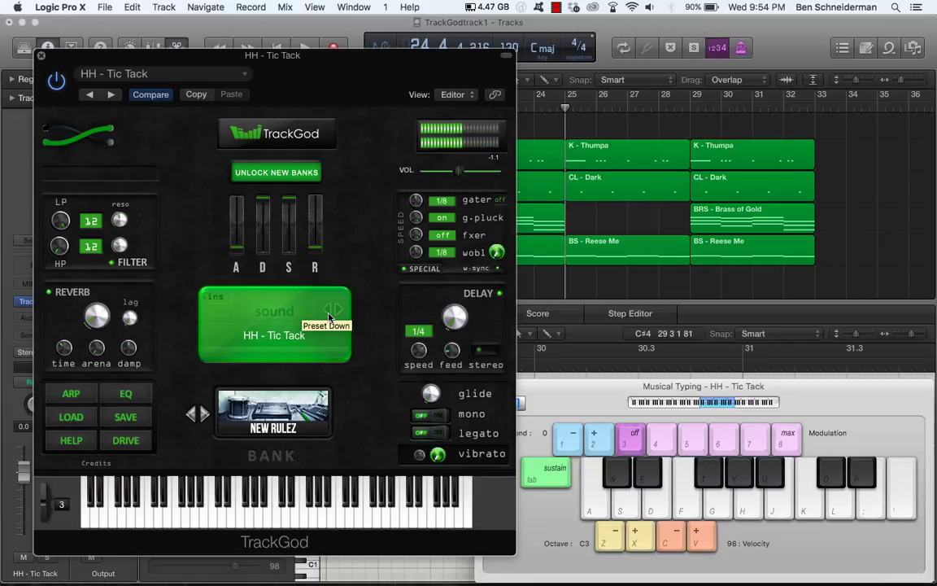
key("z")
key("k")
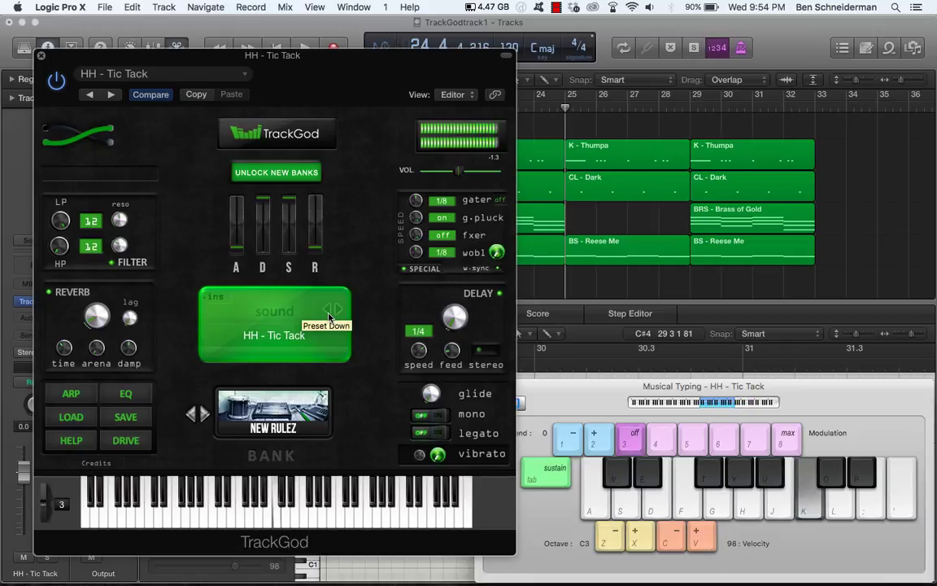
key("k")
key("k")
key("a")
key("a")
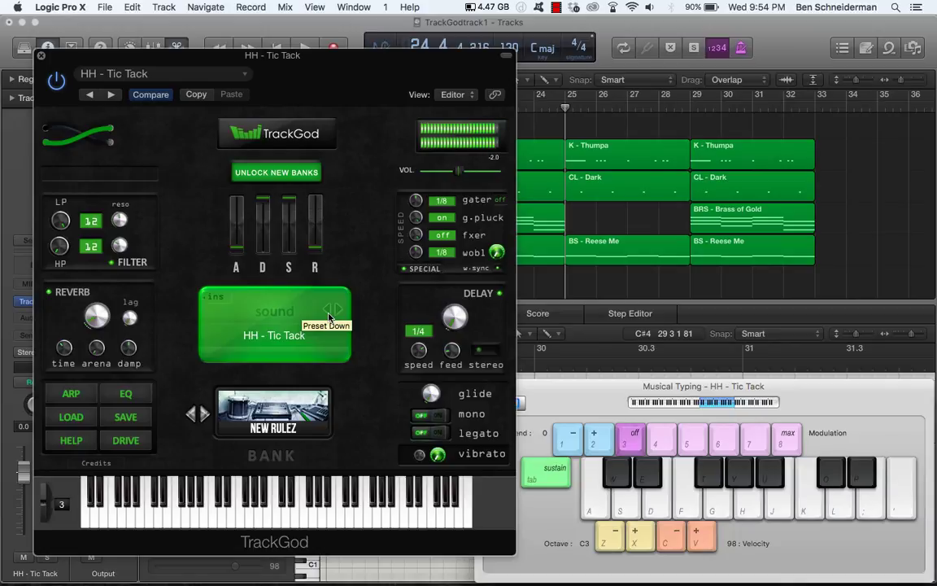
key("k")
key("a")
key("a")
key("k")
- Close the TrackGod and Musical Typing windows, and create an eight-bar region on track 10 from bar 25 to bar 33
key("super+w")
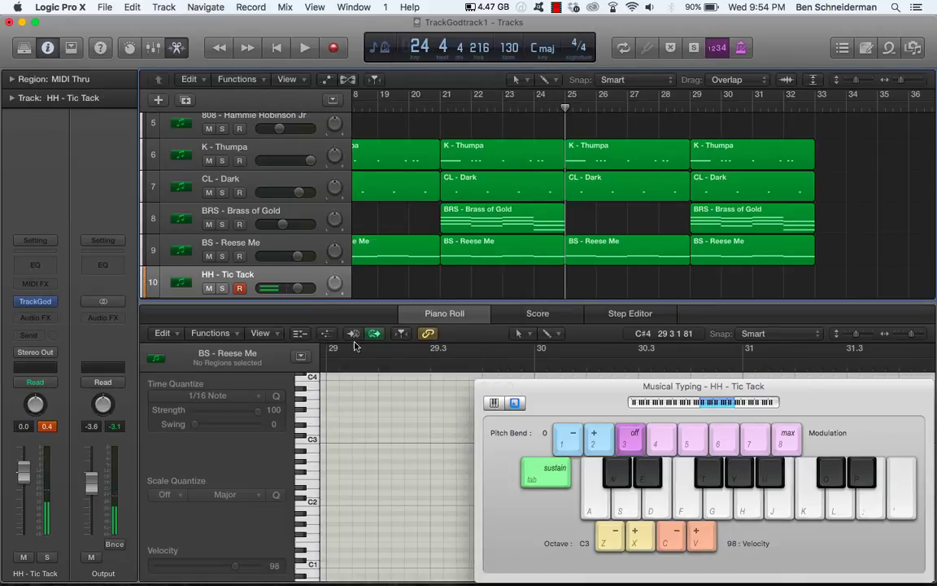
left_click(485, 387)
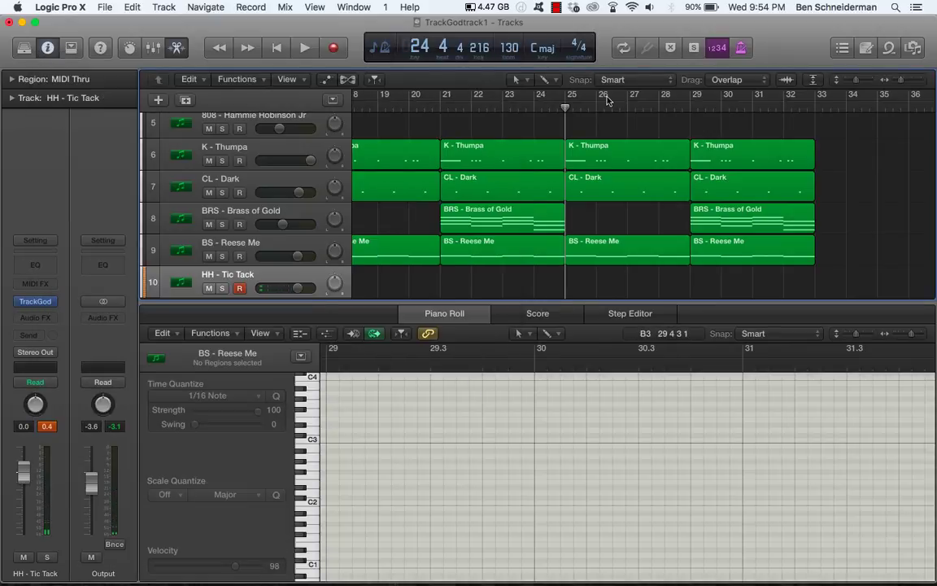
double_click(570, 283)
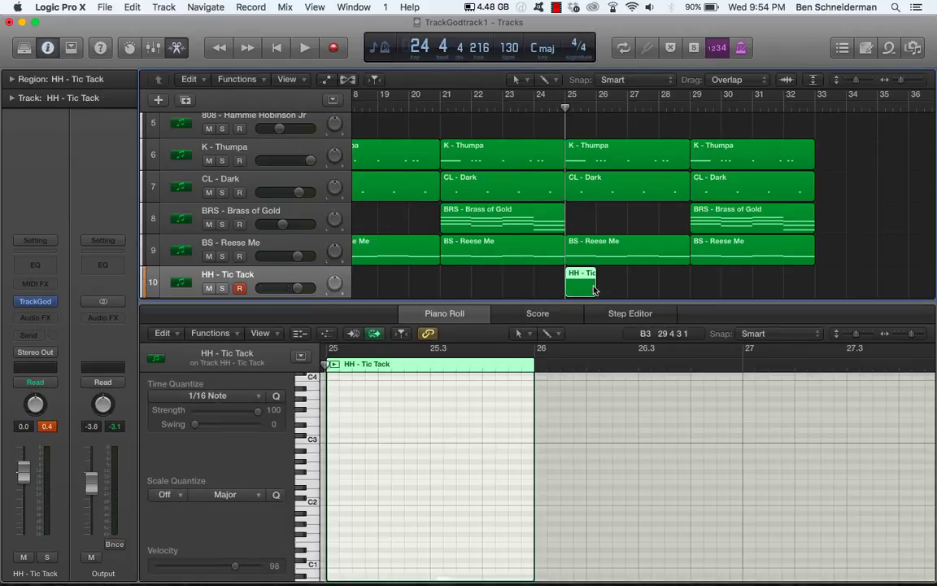
left_click_drag(594, 290, 812, 290)
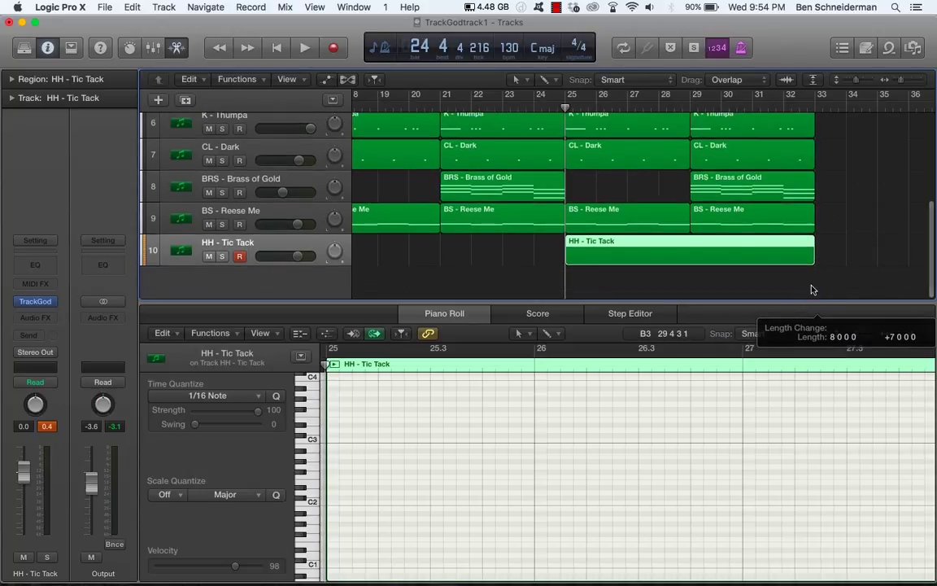
- Draw eight evenly spaced C4 hi-hat notes in eighth-note steps across bar 25 of the HH - Tic Tack region
scroll(494, 509, "up", 2)
left_click(313, 397)
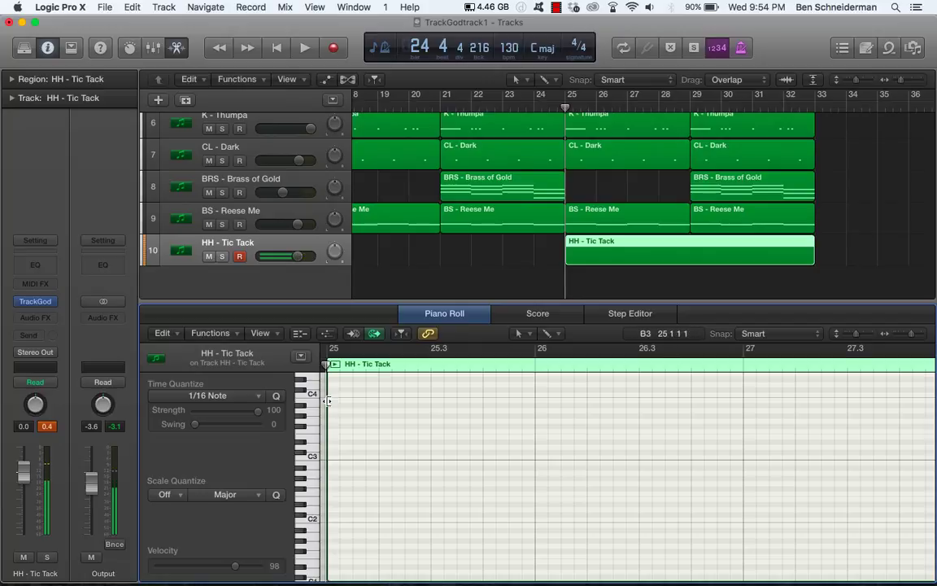
left_click(333, 395)
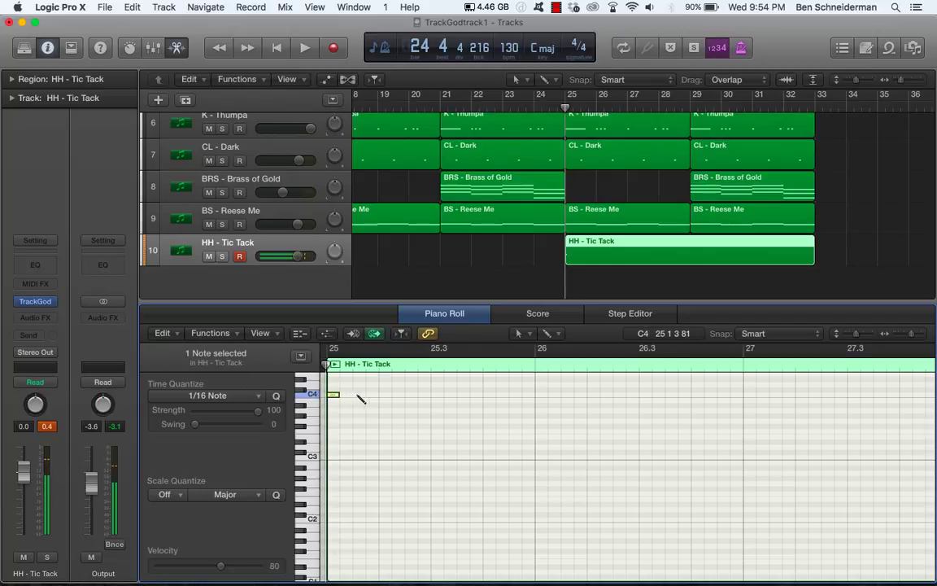
left_click(358, 396)
left_click(386, 396)
left_click(412, 395)
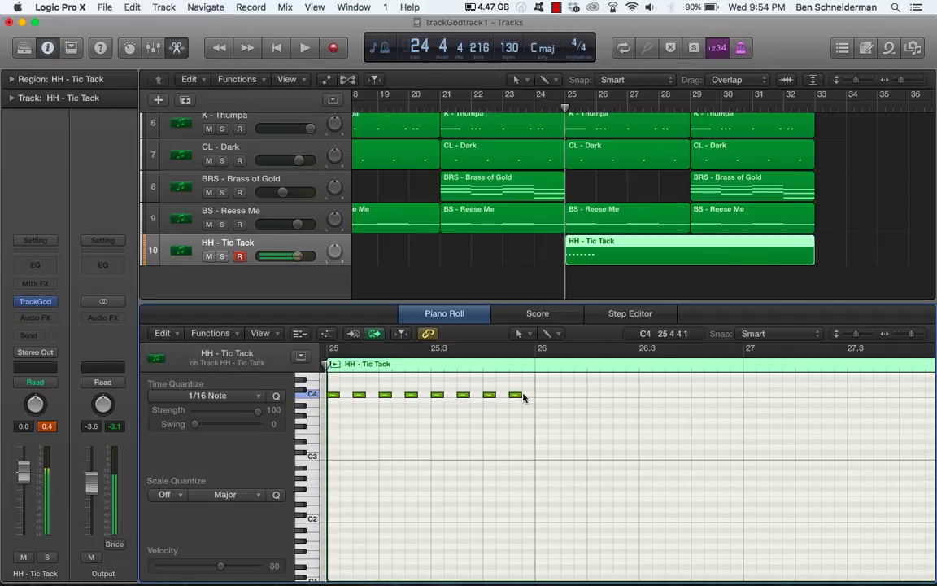
- Select all eight hi-hat notes and repeat them until they fill the region up to bar 33
key("super+a")
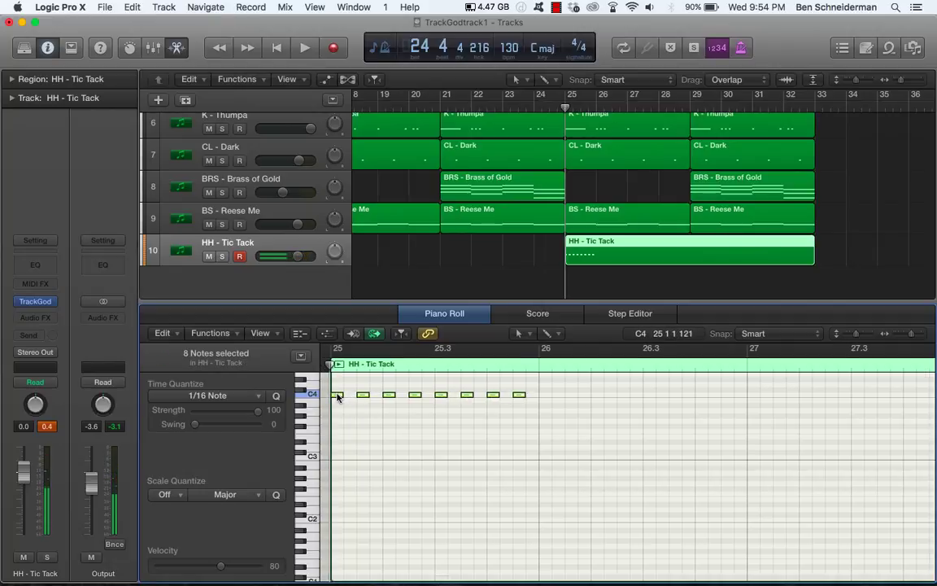
key("super+r")
key("super+r")
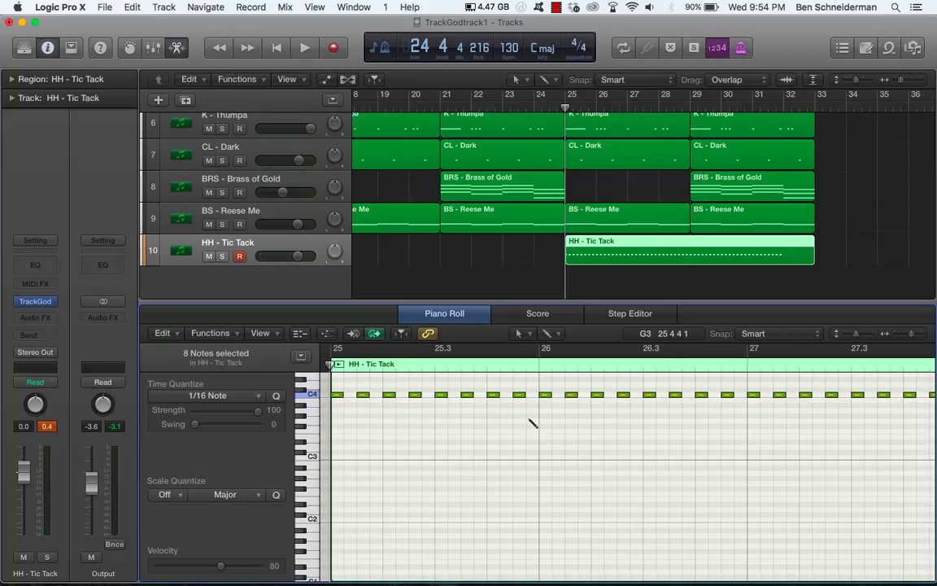
- Play the start of the hi-hat pattern together with the beat from bar 25 twice
key("space")
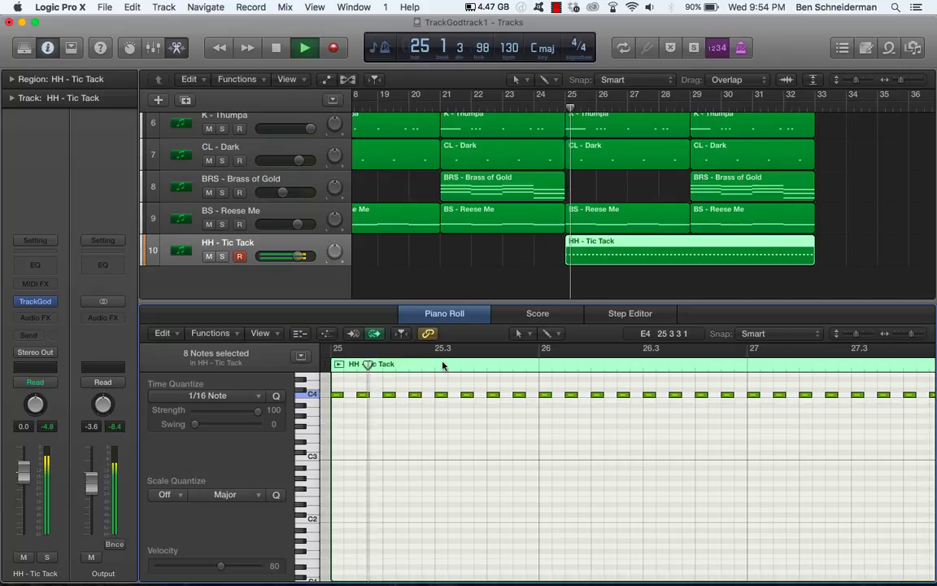
key("space")
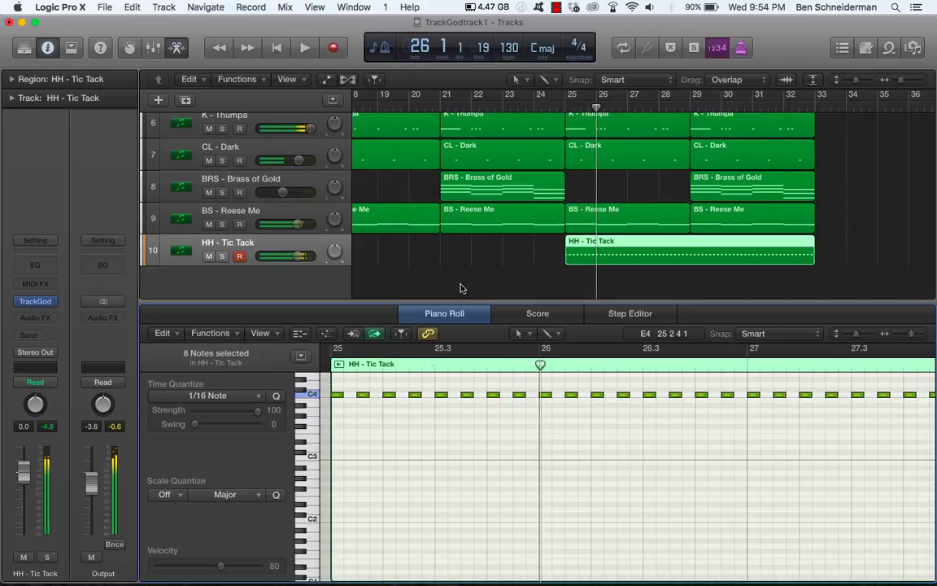
left_click(567, 108)
key("space")
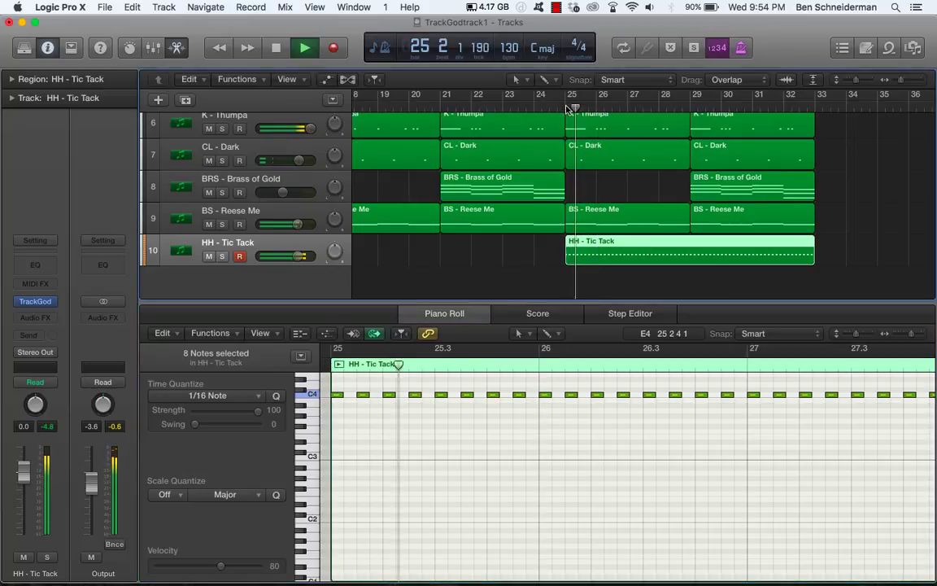
key("space")
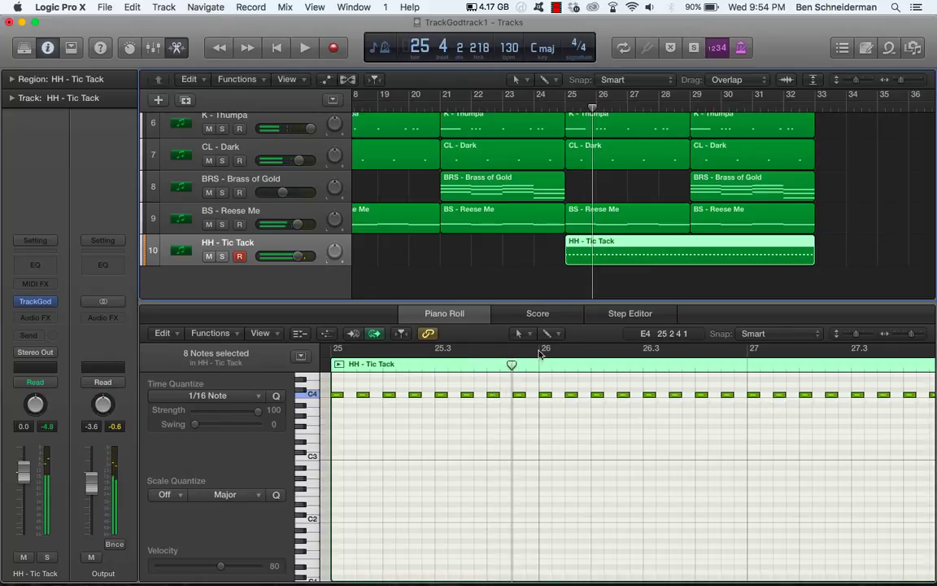
- Copy C4 notes between the existing ones to fill beat 1 of bar 26 with sixteenth-note hi-hats, and play them back
left_click_drag(539, 418, 582, 406)
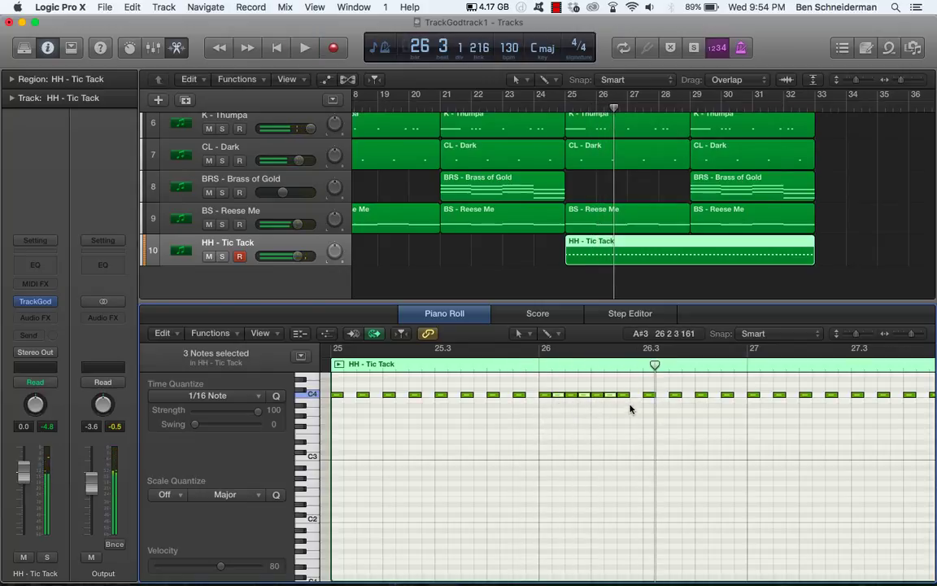
mouse_move(630, 403)
left_mouse_down()
mouse_move(612, 396)
mouse_move(623, 396)
left_mouse_up()
left_click(521, 364)
key("space")
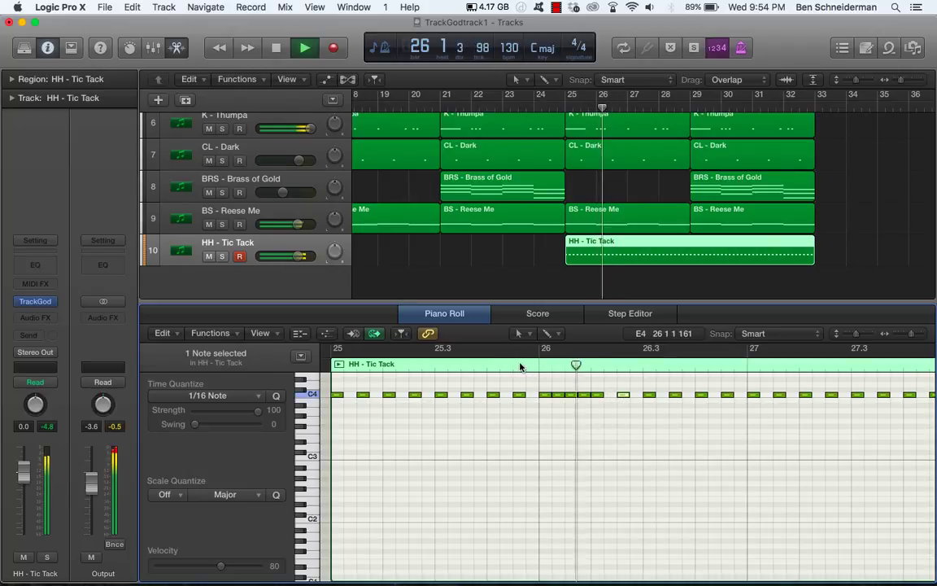
key("space")
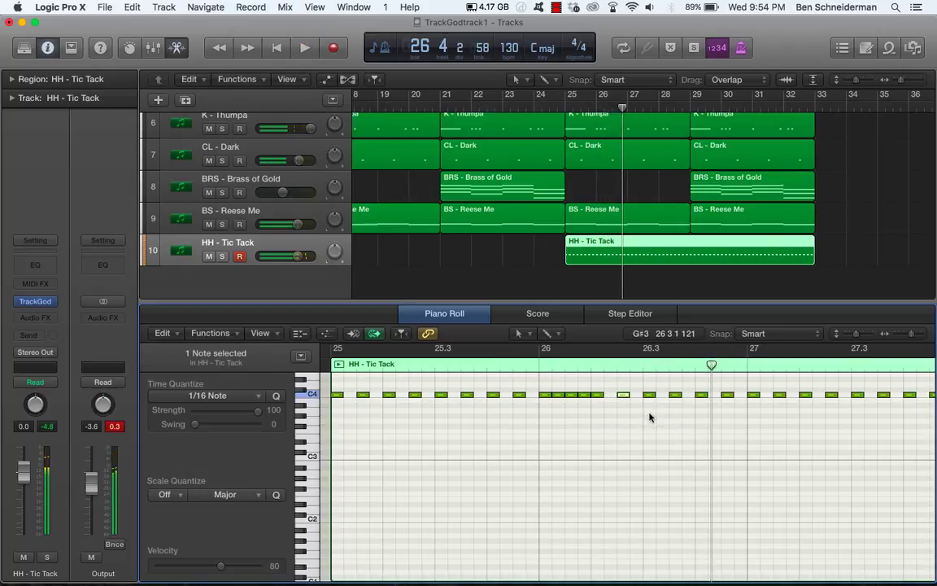
- Shorten the first three C4 notes of bar 27, copy them into an evenly spaced 12-note roll, and play it
left_click_drag(713, 368, 747, 367)
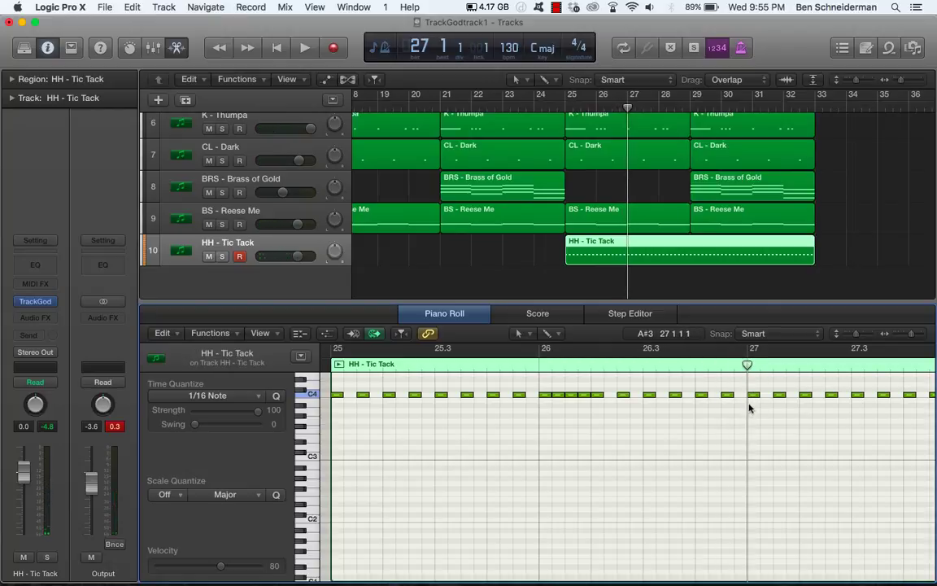
left_click_drag(749, 404, 788, 397)
scroll(766, 400, "up", 5)
scroll(766, 400, "right", 2)
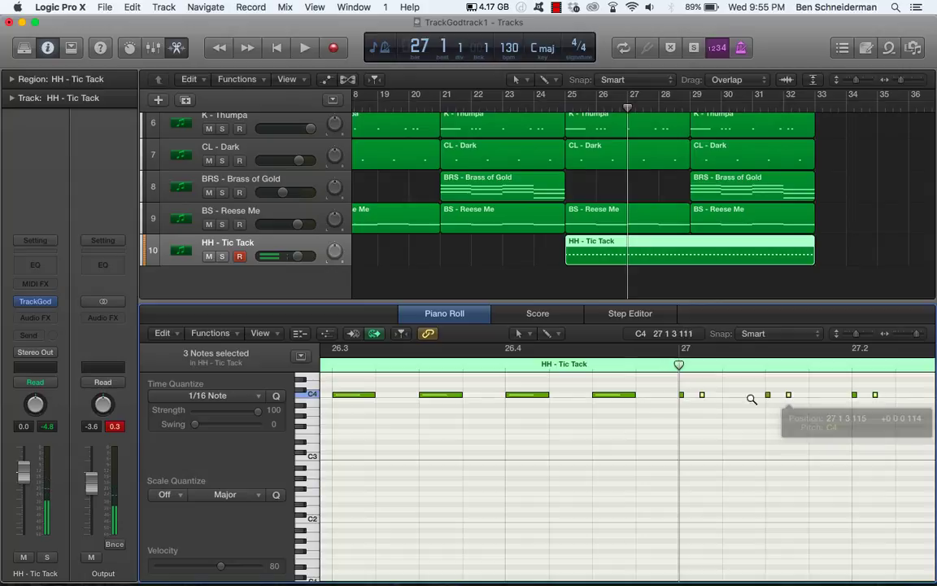
left_click_drag(701, 396, 748, 397)
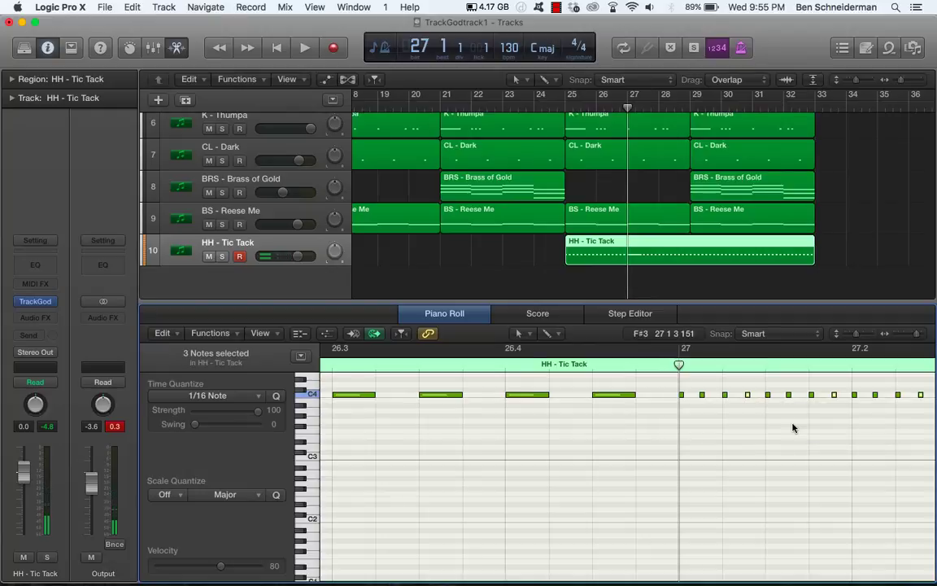
key("space")
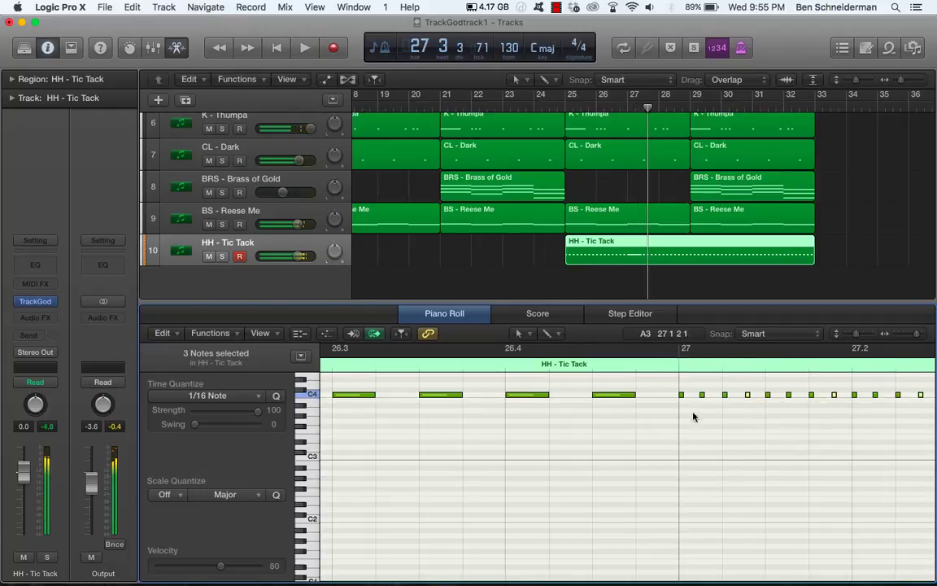
- Force the 12 roll notes in bar 27 to legato length and play the pattern from bar 27
left_click_drag(666, 397, 876, 398)
key("shift+backslash")
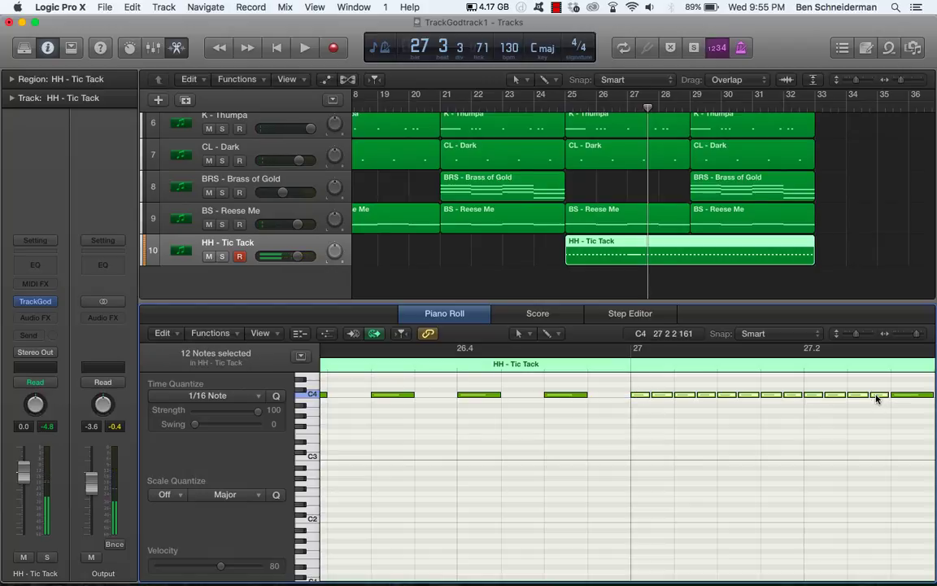
left_click(631, 365)
key("space")
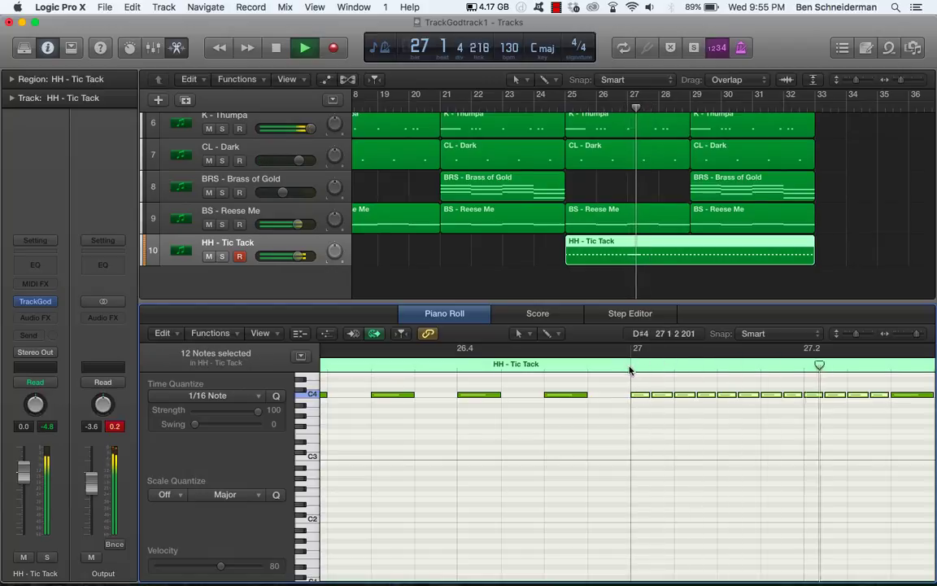
scroll(601, 467, "down", 5)
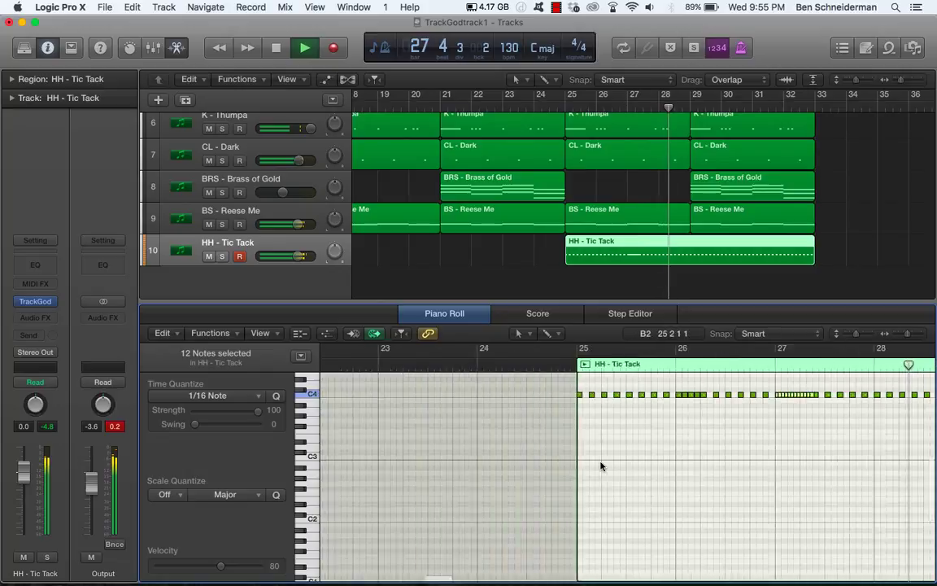
scroll(601, 466, "left", 2)
scroll(601, 466, "right", 6)
key("space")
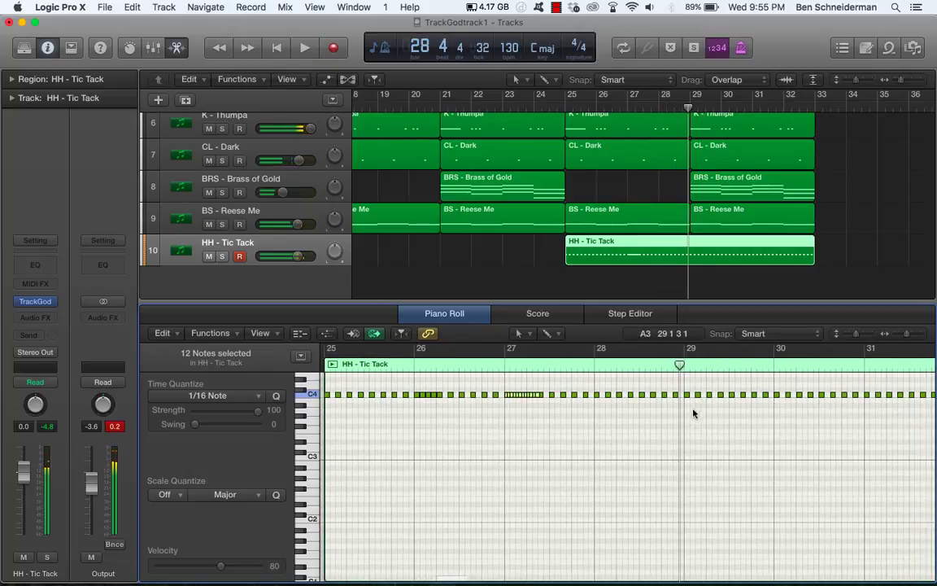
- Delete the hi-hat notes from bar 29 to bar 33 and select all remaining notes in bars 25 to 28
left_click_drag(689, 389, 934, 382)
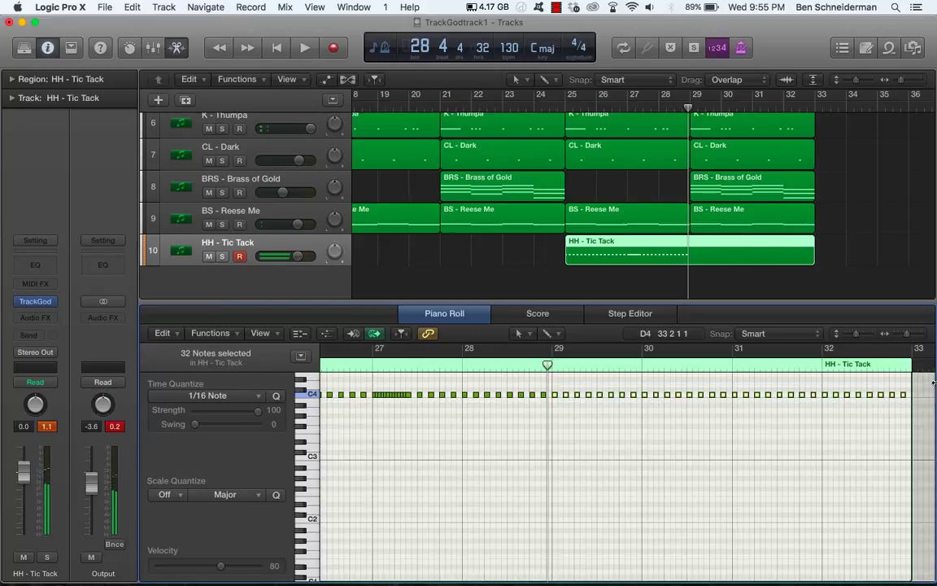
key("Delete")
scroll(643, 418, "left", 3)
left_click_drag(716, 390, 398, 402)
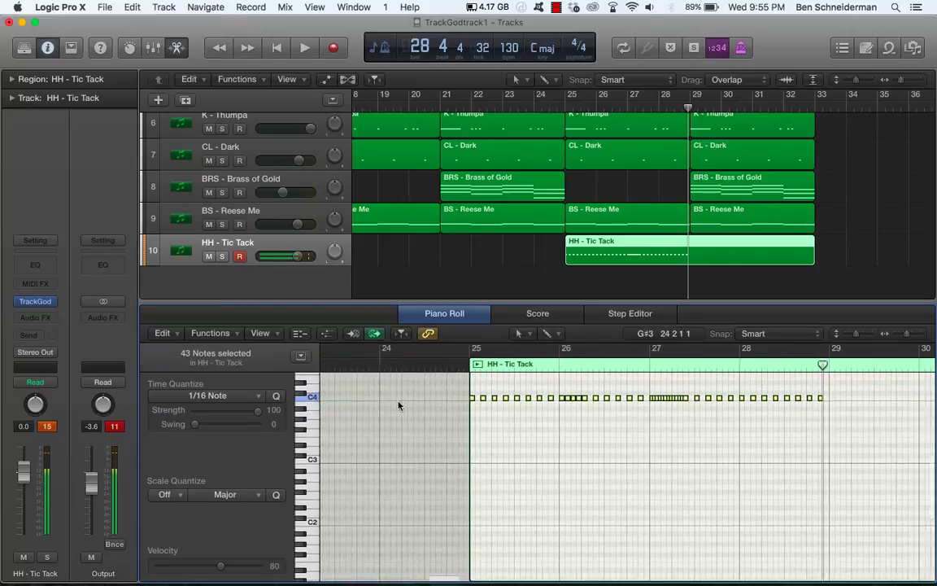
- Paste the selected hi-hat notes of bars 25 to 28 at bar 29 and play the HH - Tic Tack region from bar 25
scroll(398, 405, "left", 1)
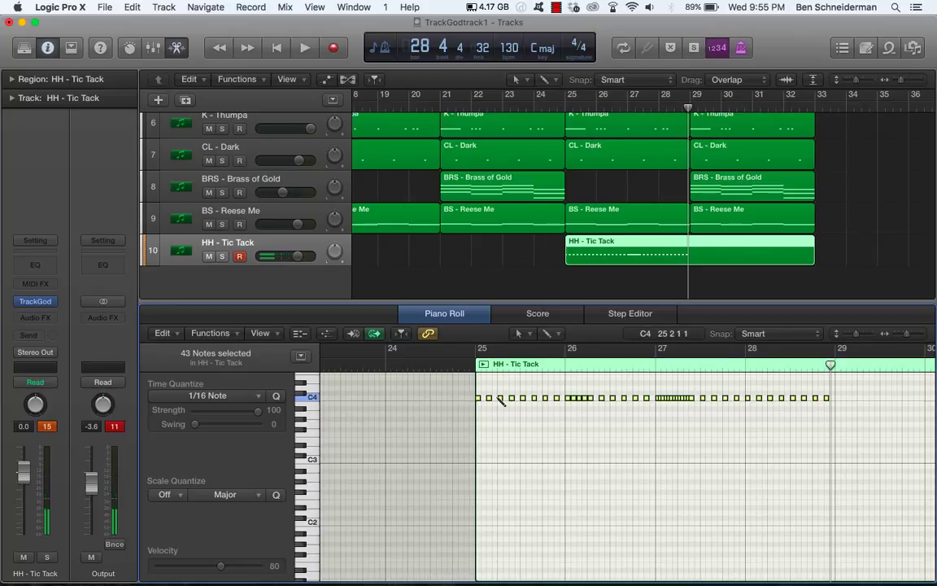
key("super+v")
scroll(655, 423, "right", 2)
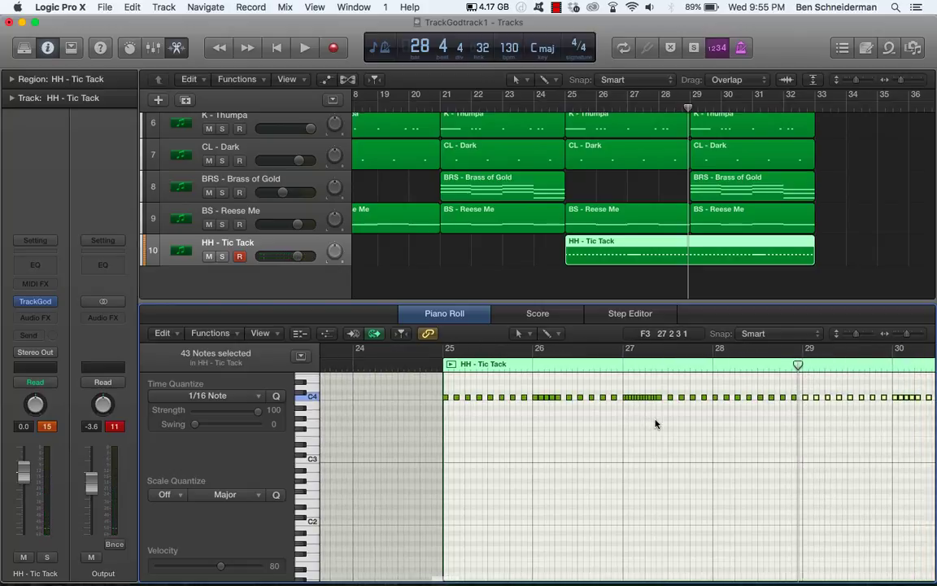
left_click(451, 364)
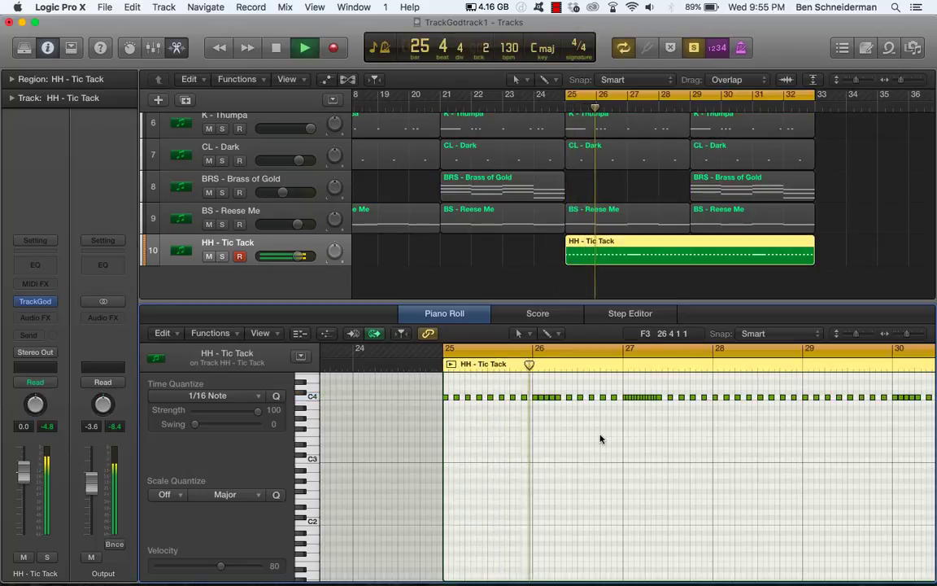
key("space")
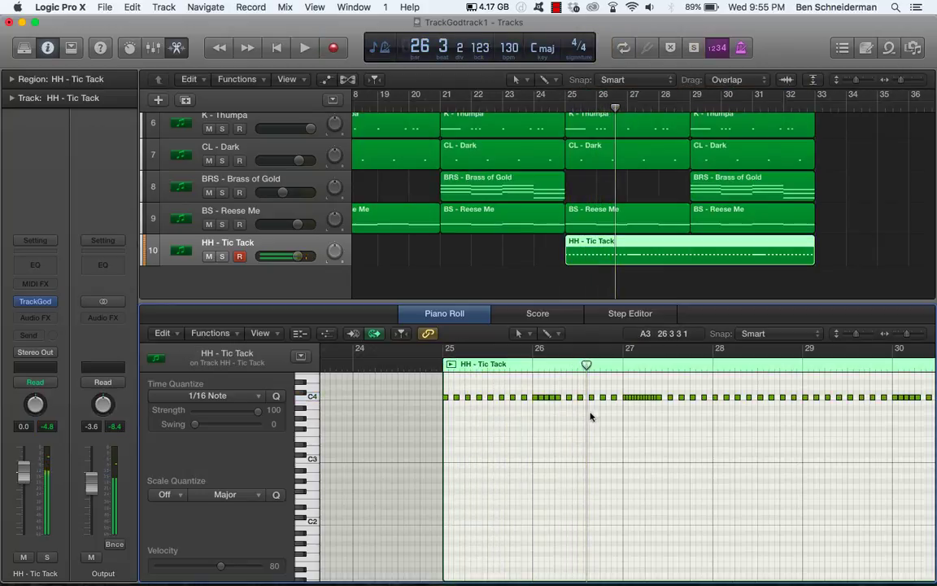
- Lower the last three C4 notes of bar 26 to C3 and play the region from bar 25
mouse_move(591, 417)
left_mouse_down()
mouse_move(601, 392)
mouse_move(615, 393)
mouse_move(620, 487)
left_mouse_up()
key("space")
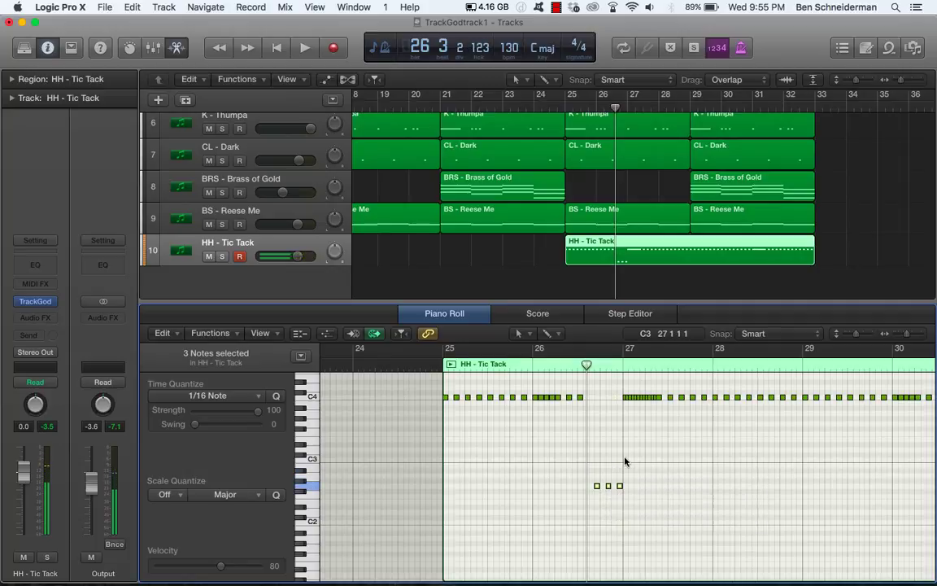
key("space")
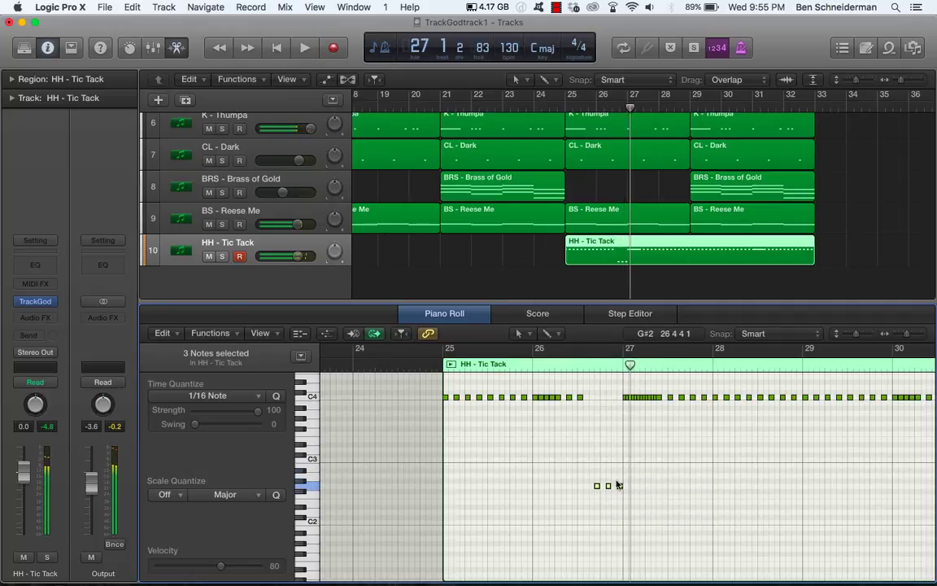
left_click_drag(620, 486, 621, 462)
left_click(448, 368)
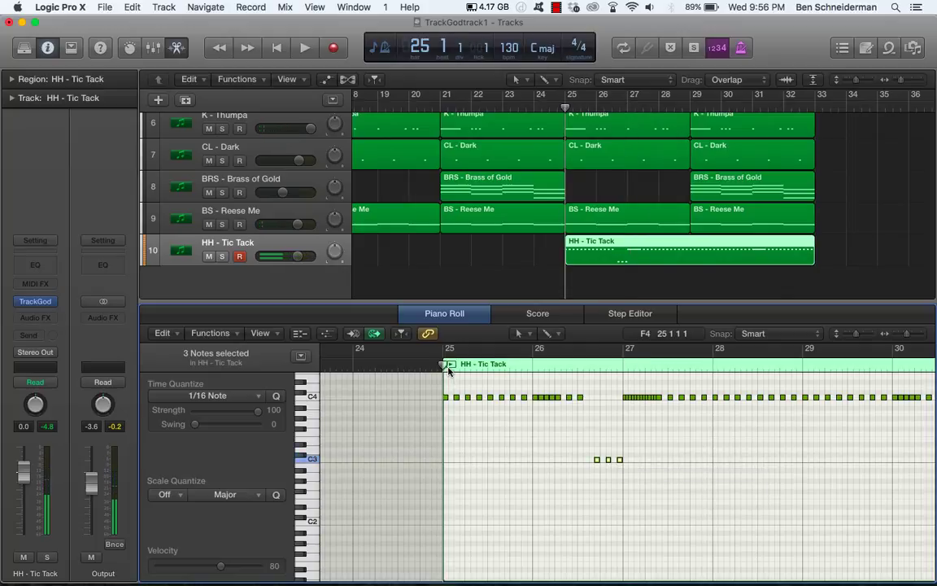
left_click(450, 366)
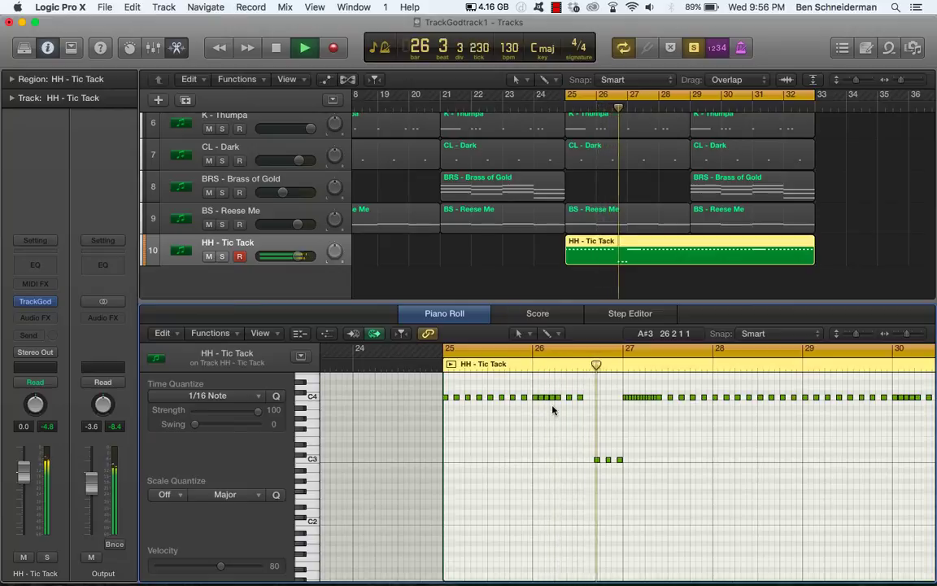
key("space")
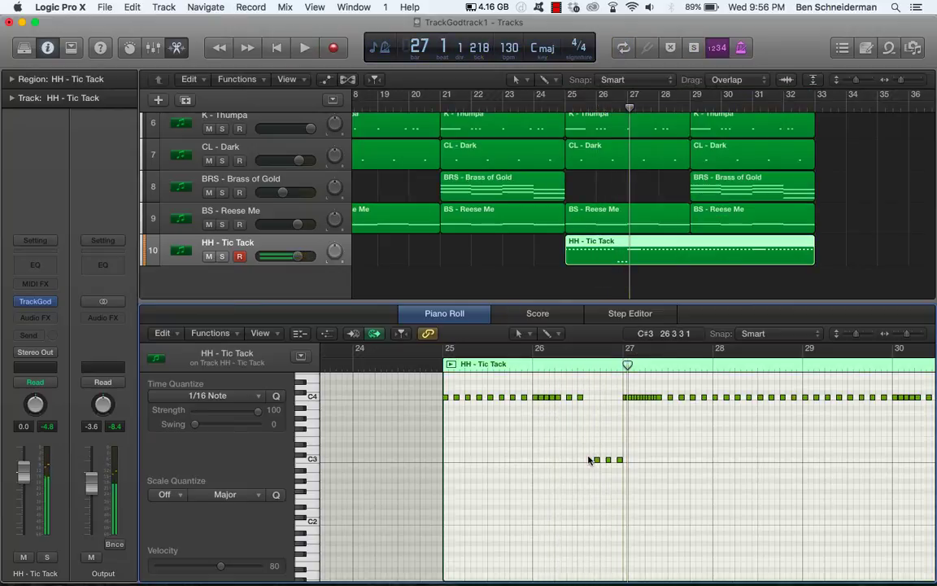
- Add C3 hi-hat notes at bar 26 beat 3, just before beat 4, and at the start of bar 27, and play them back
left_click_drag(579, 398, 580, 461)
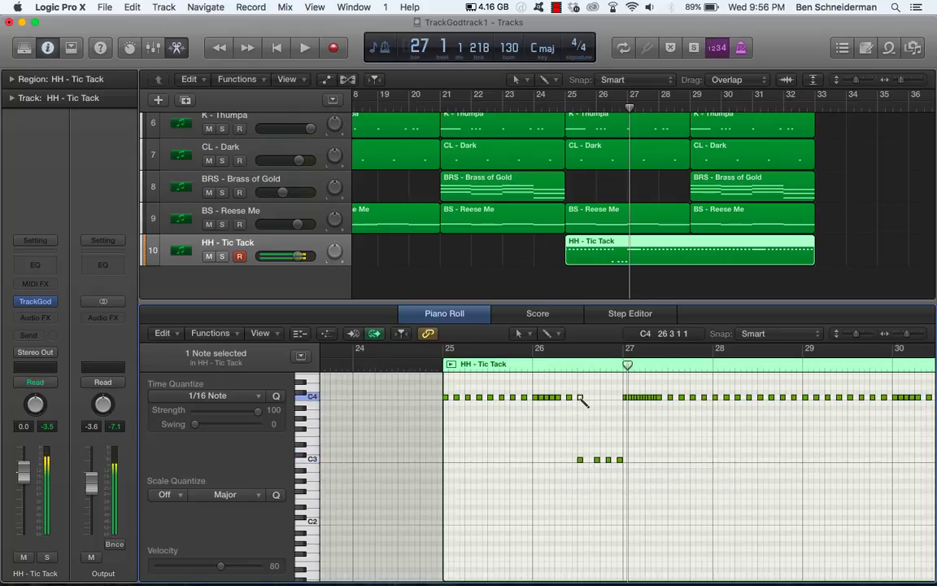
left_click(451, 365)
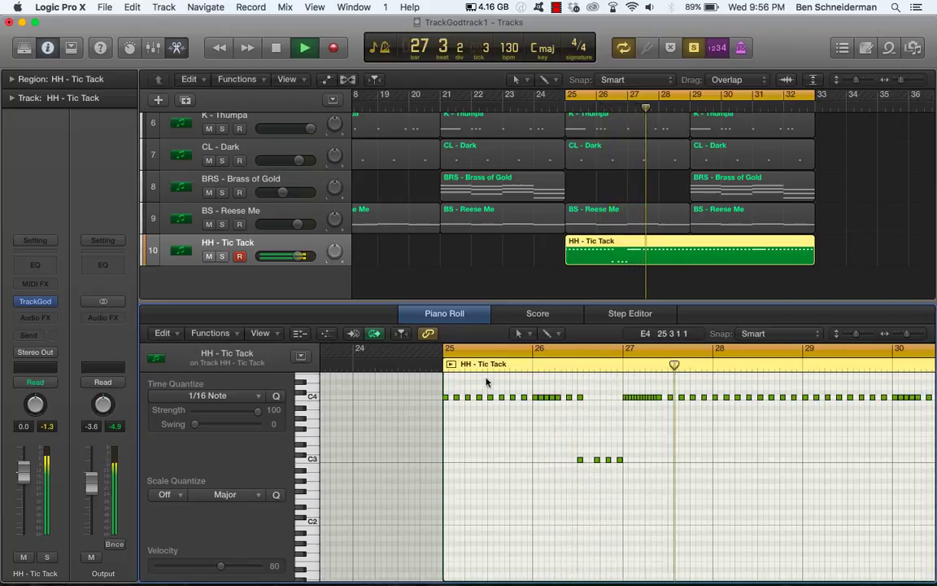
left_click(593, 462)
left_click(572, 365)
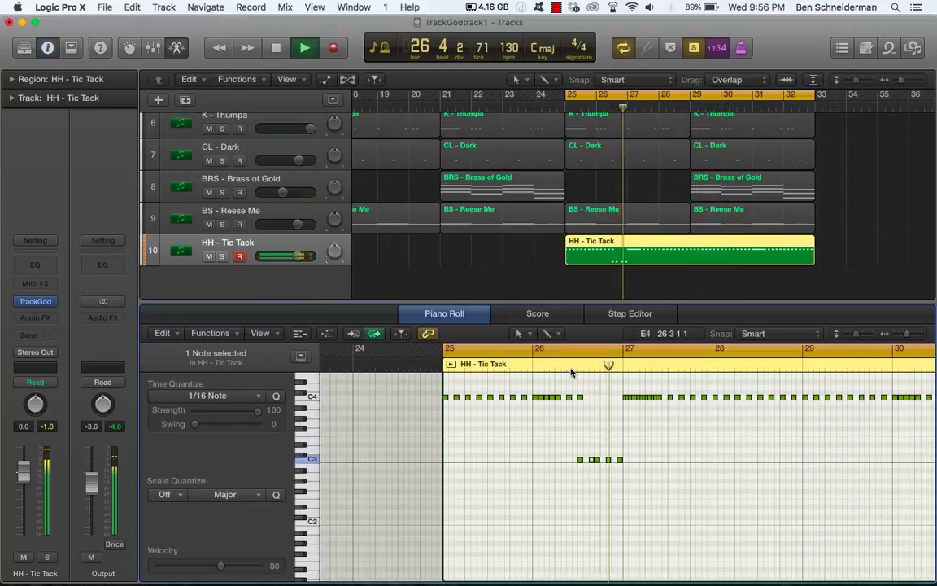
left_click(545, 371)
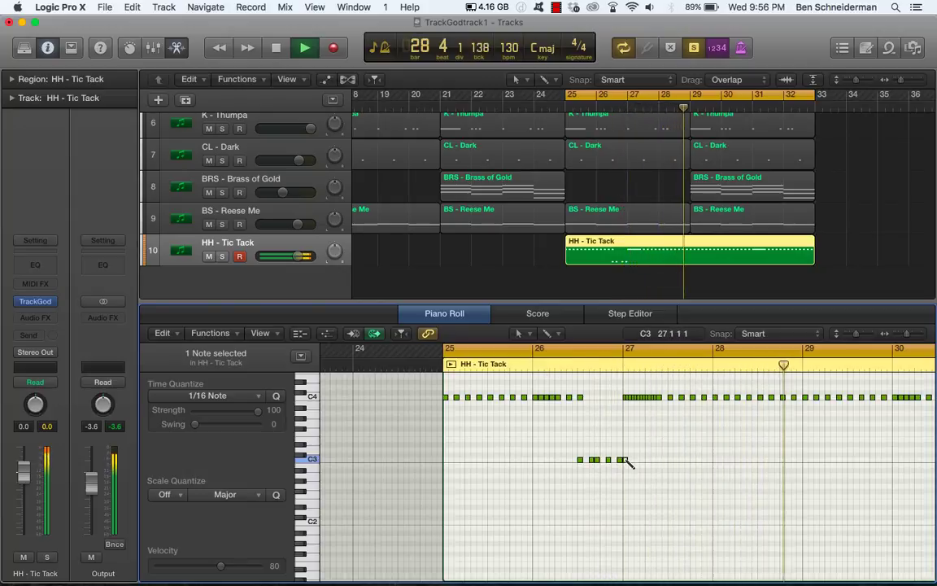
left_click(572, 368)
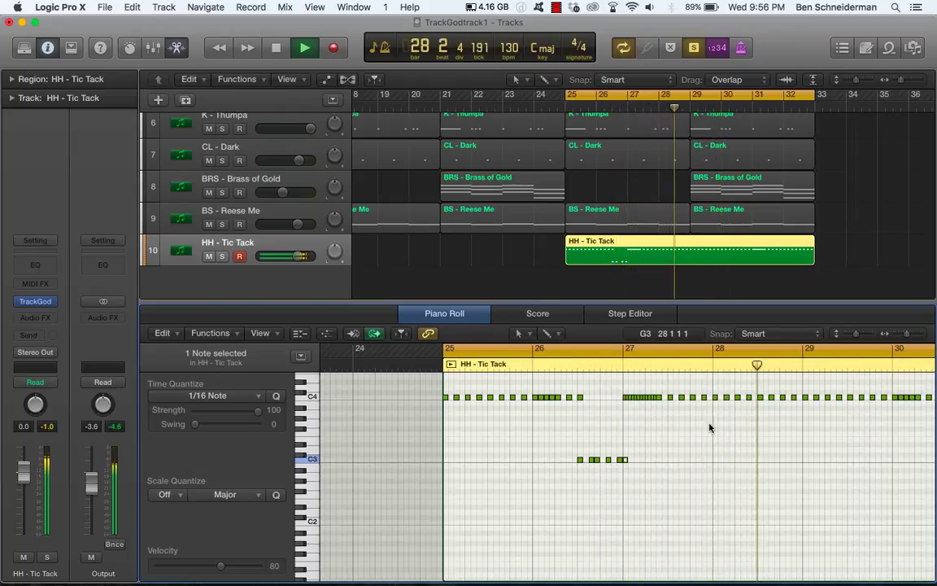
- Add five evenly spaced C3 notes in bar 28 from 28 2 3 to 28 4 3 and play the bar
key("space")
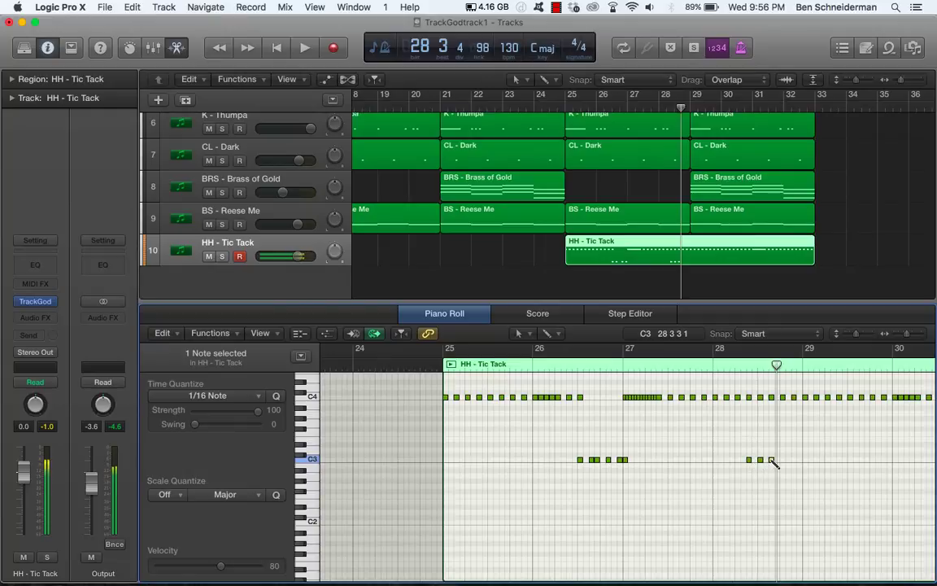
key("space")
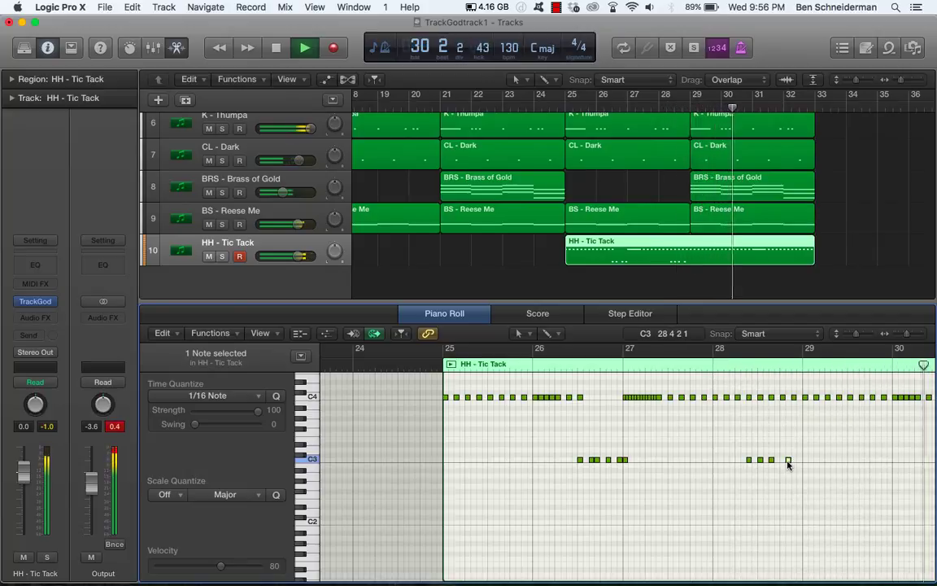
left_click(790, 461)
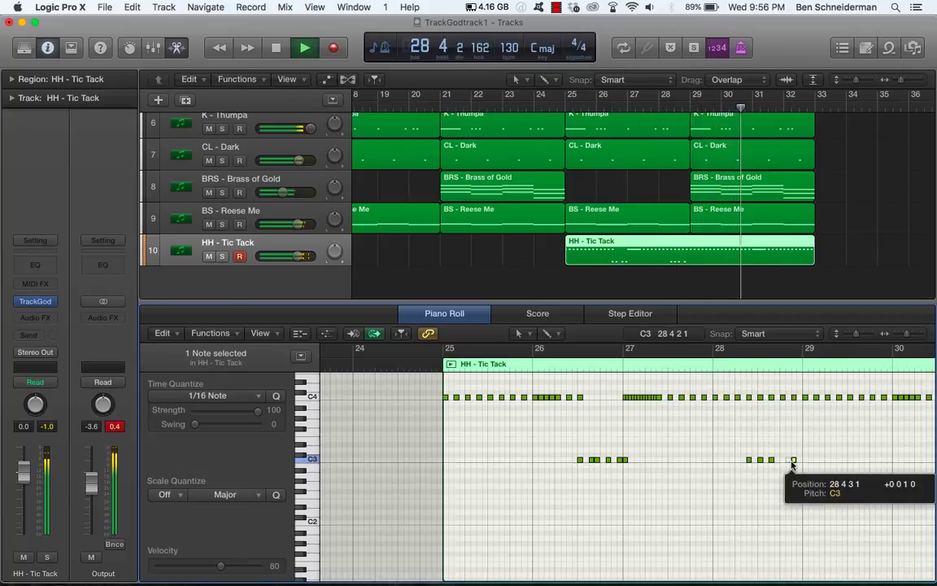
left_click(715, 369)
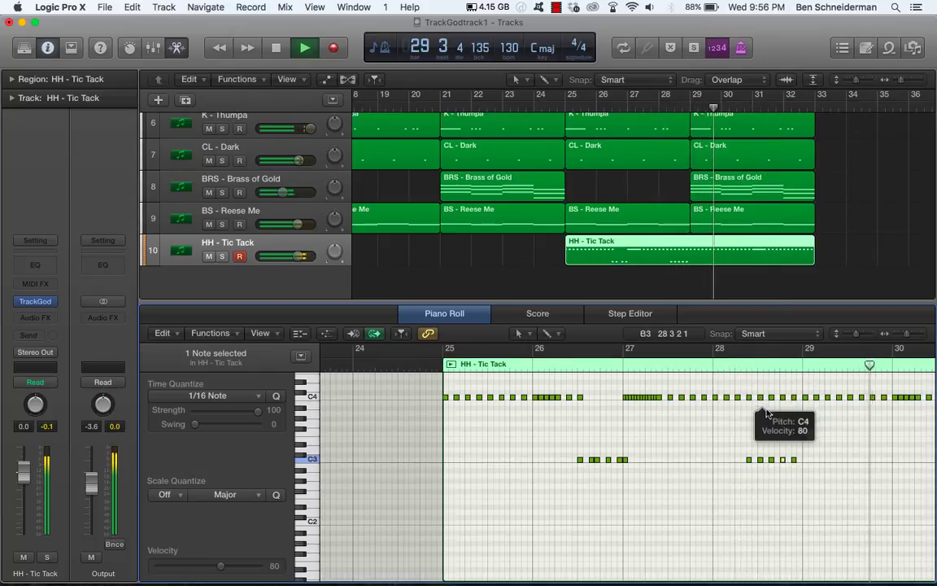
- Select all 11 C3 notes in bars 26 to 28 and repeat them once after the originals
left_click_drag(732, 469, 351, 442)
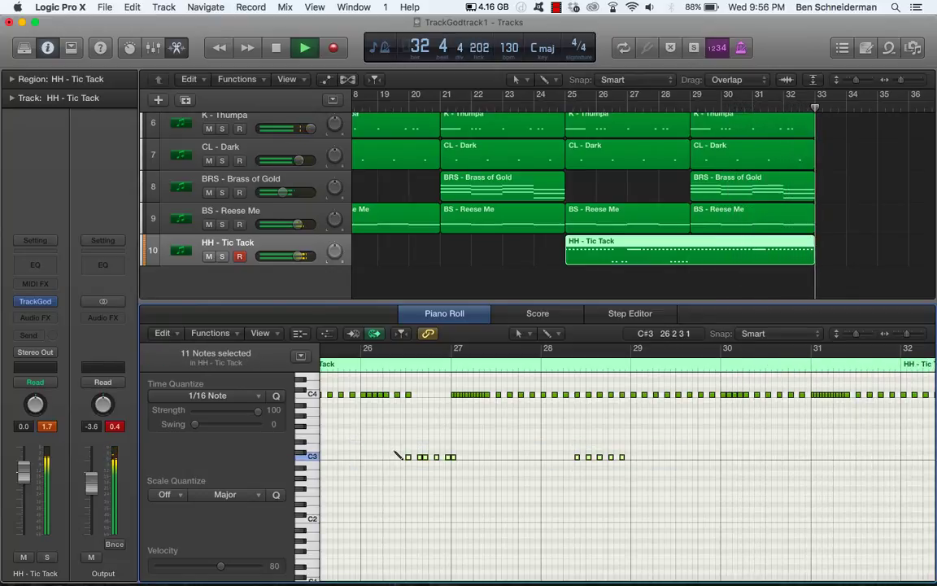
key("super+r")
scroll(594, 422, "right", 1)
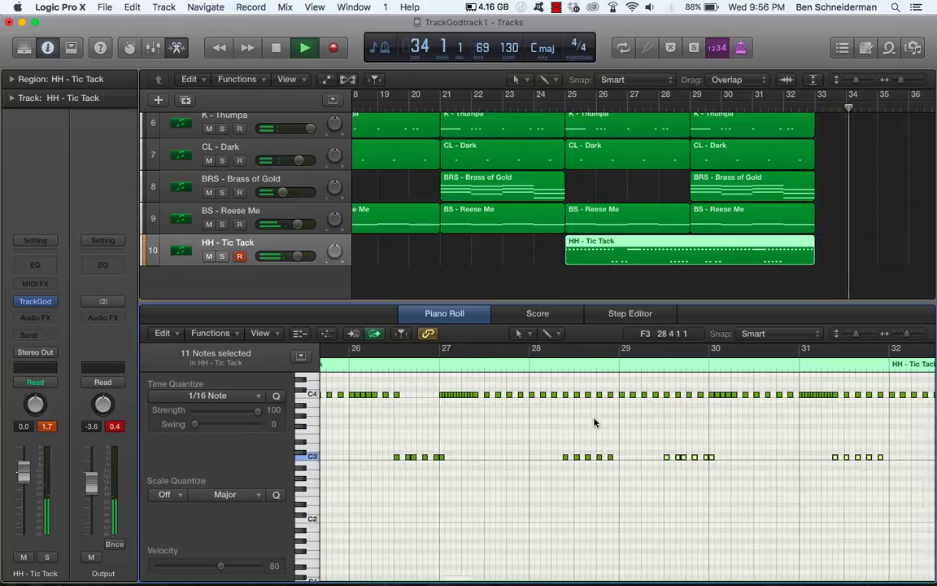
scroll(594, 423, "right", 4)
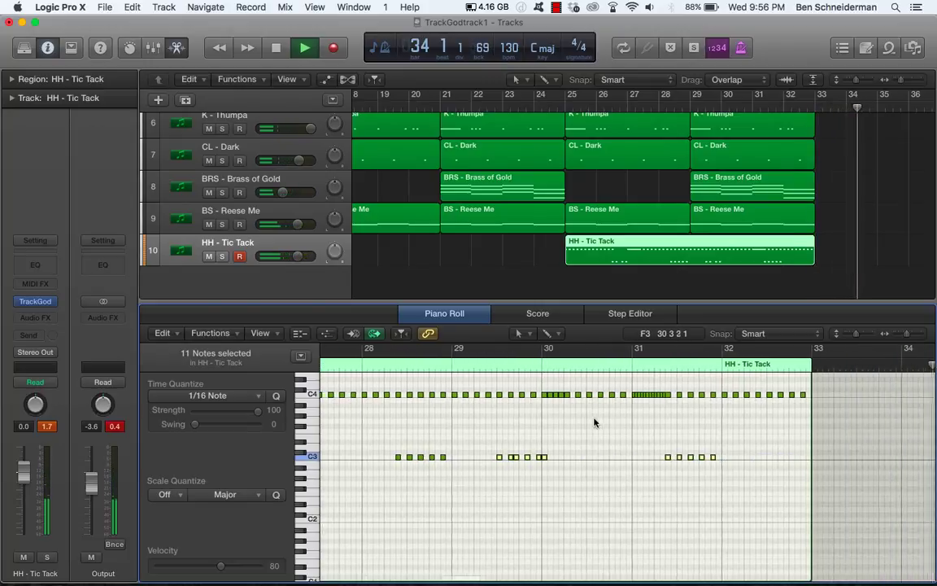
left_click(491, 459)
scroll(492, 460, "left", 6)
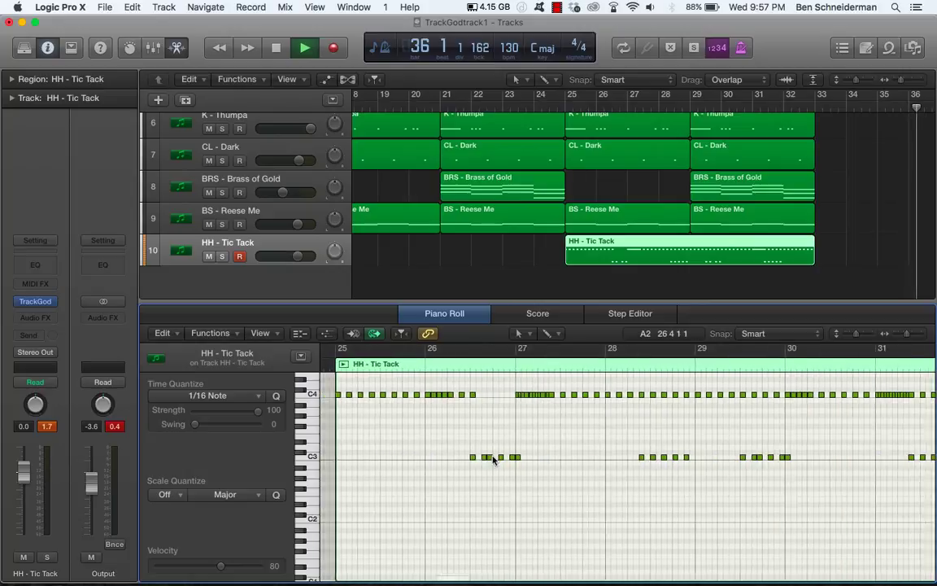
- Stop playback and move the 11 repeated C3 notes one bar later, into bars 30 to 32
key("space")
scroll(492, 460, "right", 4)
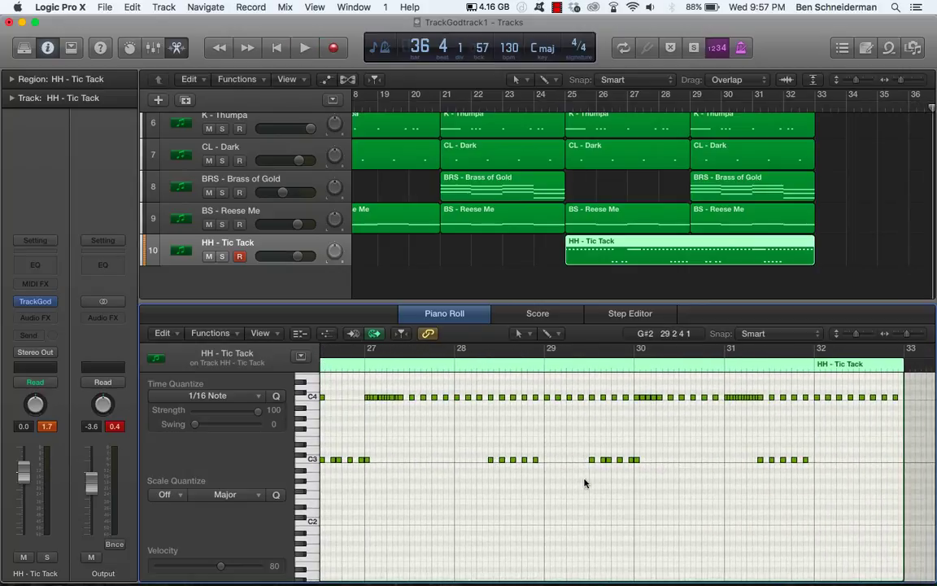
left_click_drag(584, 484, 813, 456)
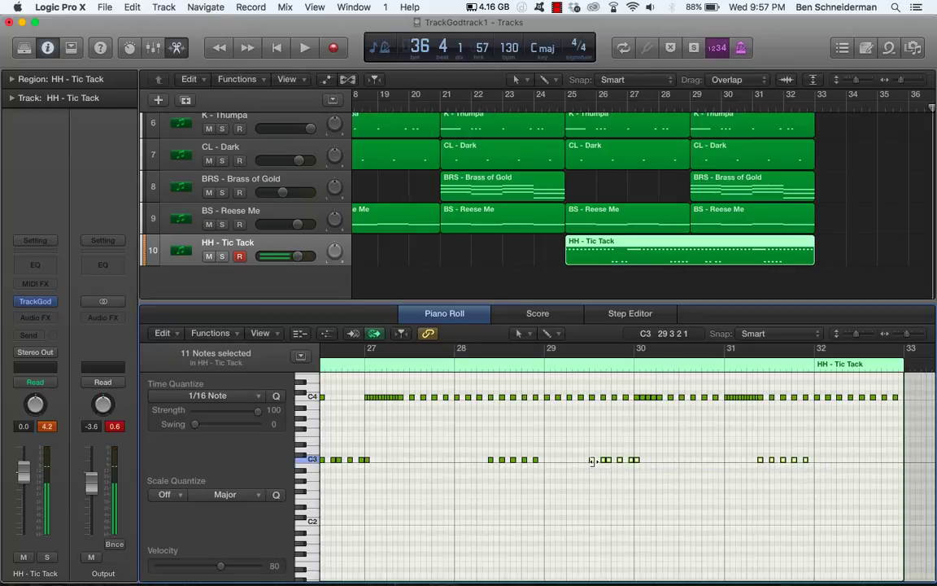
left_click_drag(593, 464, 682, 462)
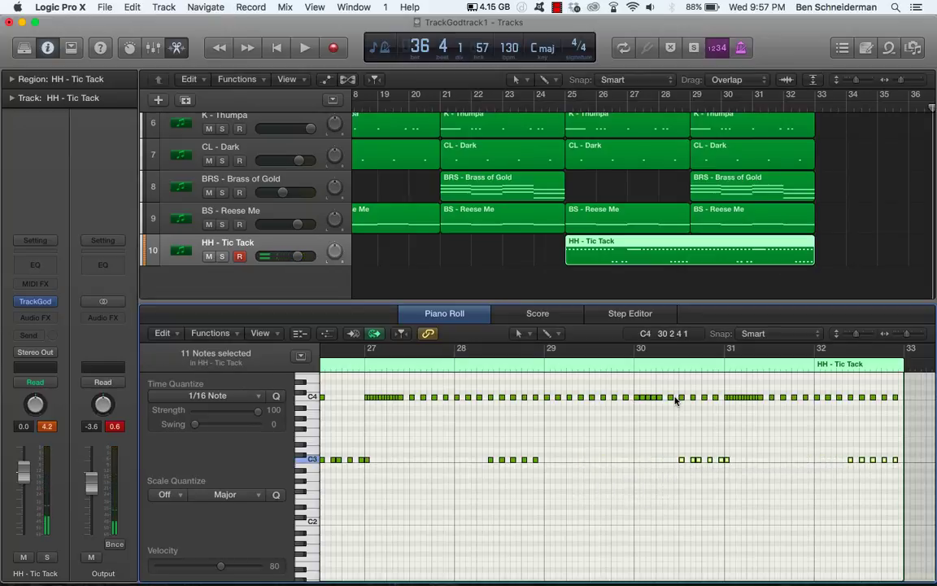
- Play the arrangement from bar 25 and set the cycle range from bar 25 to bar 33
left_click(570, 98)
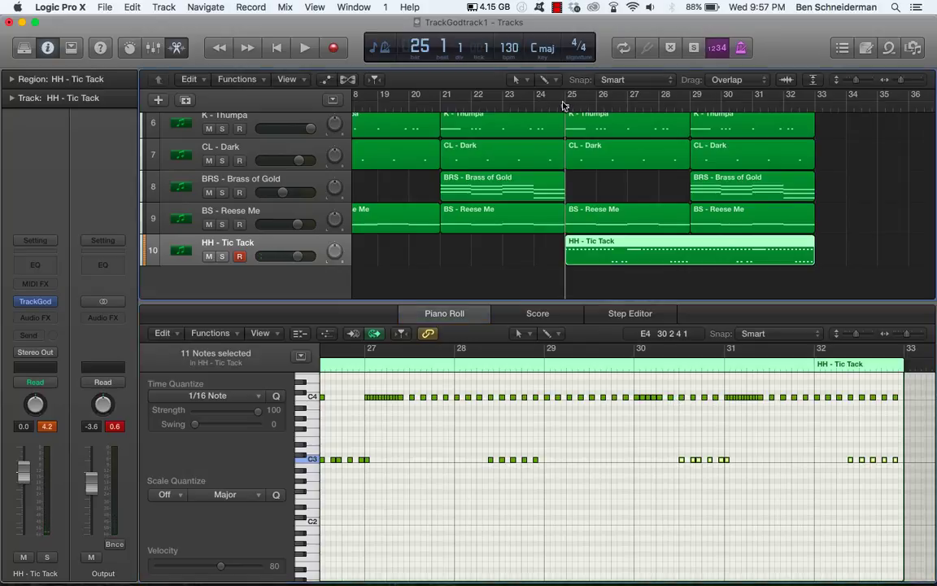
key("space")
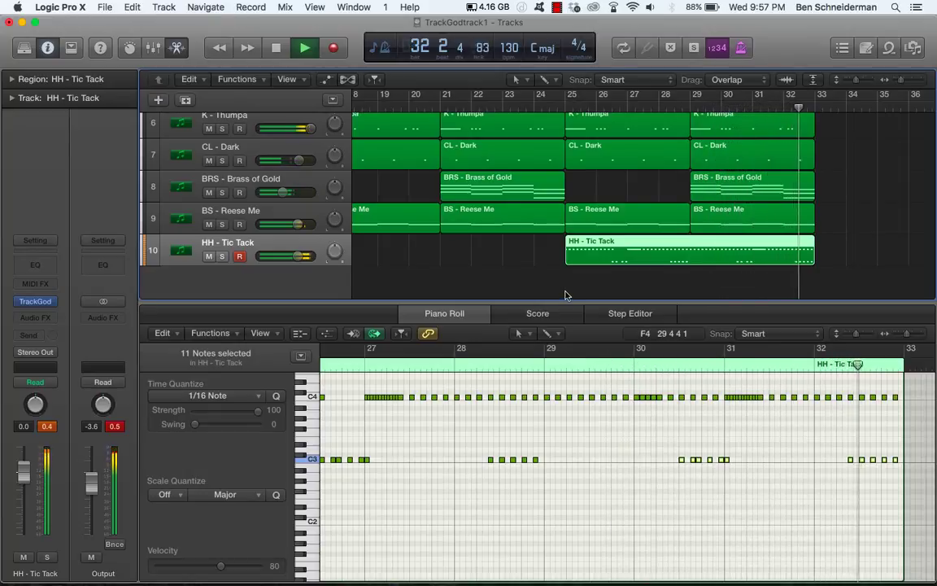
left_click_drag(567, 95, 814, 93)
- Return to the start of the song and listen to the arrangement's opening bars from bar 1
scroll(751, 167, "left", 10)
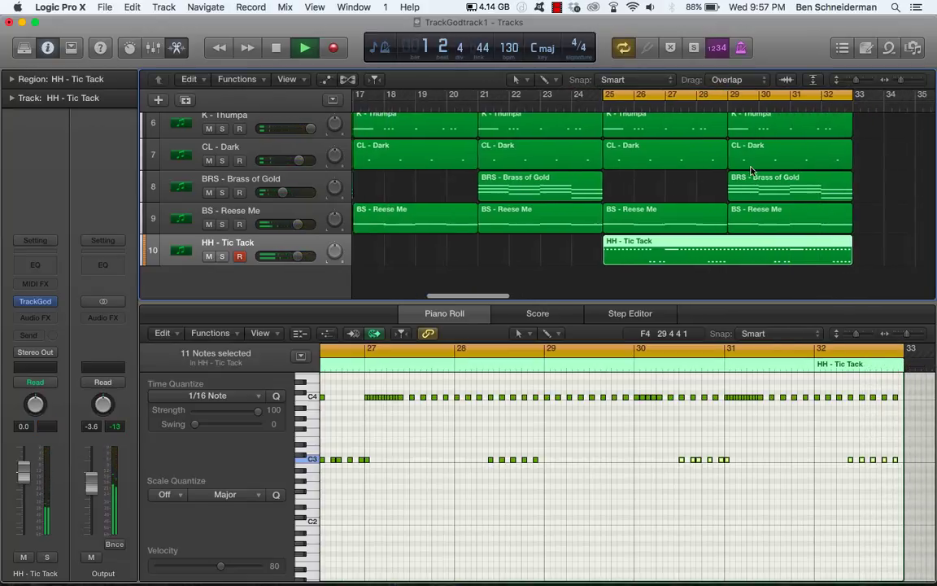
scroll(751, 171, "up", 5)
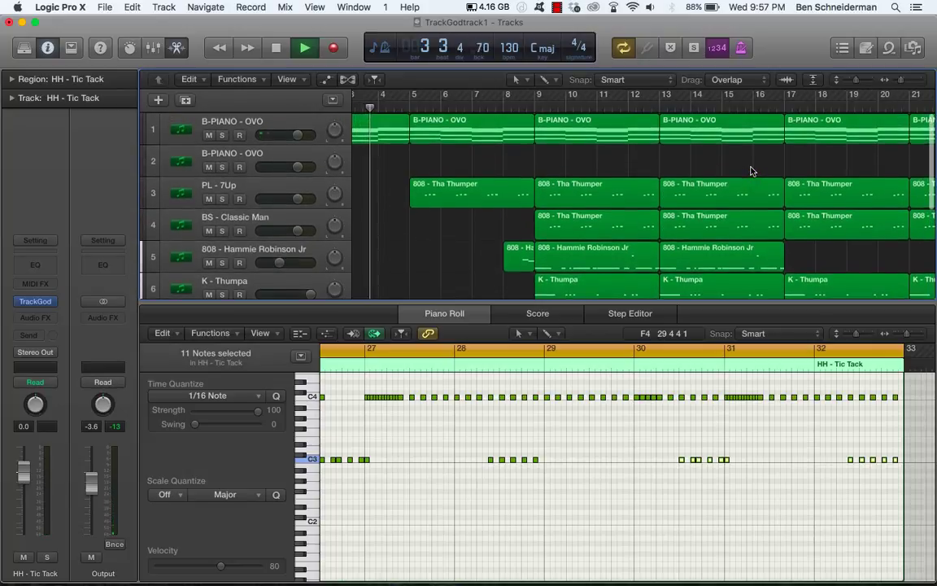
key("space")
scroll(593, 278, "left", 3)
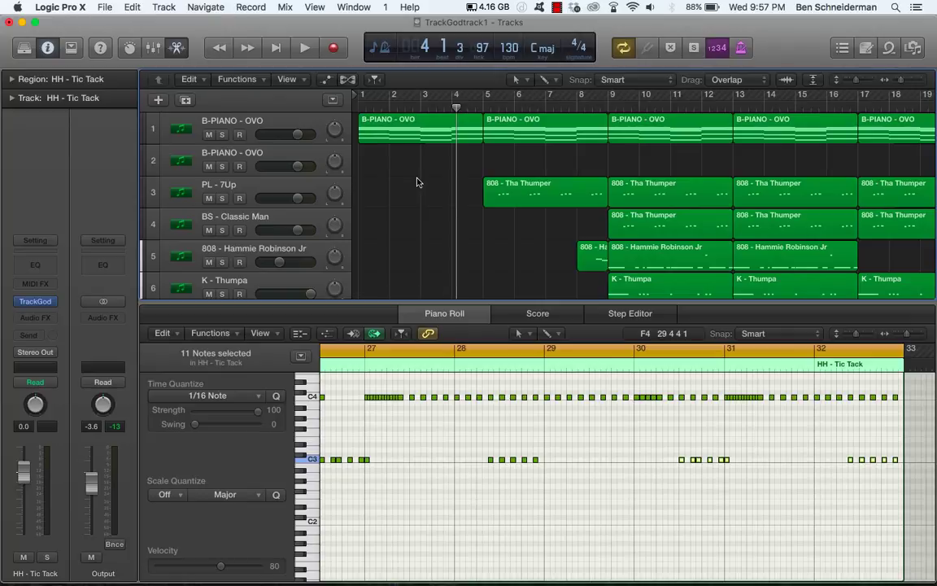
key("Return")
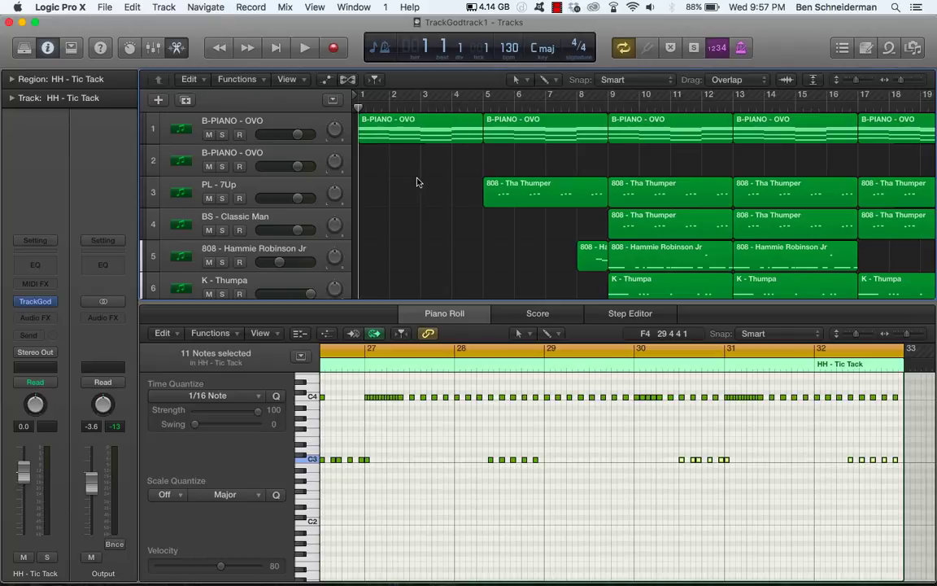
key("space")
key("space")
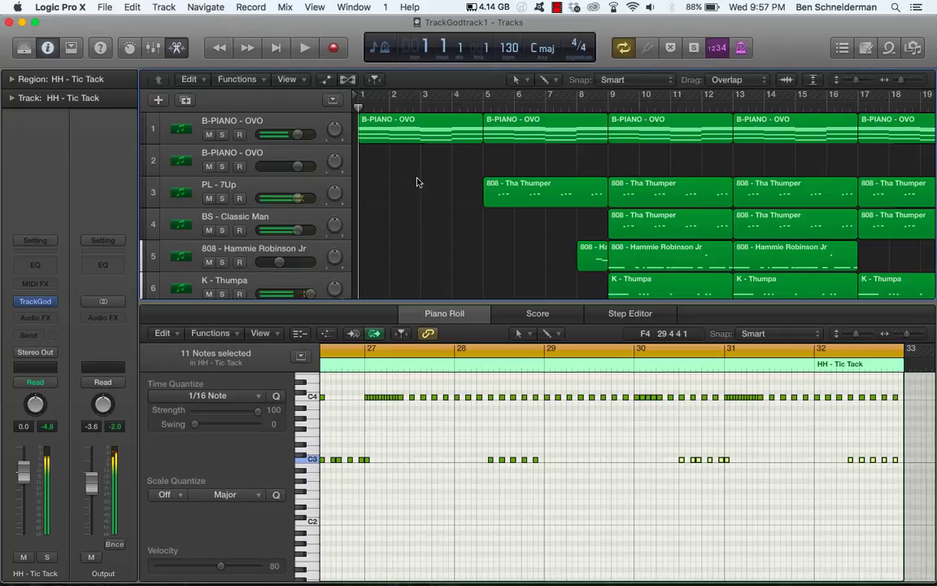
key("space")
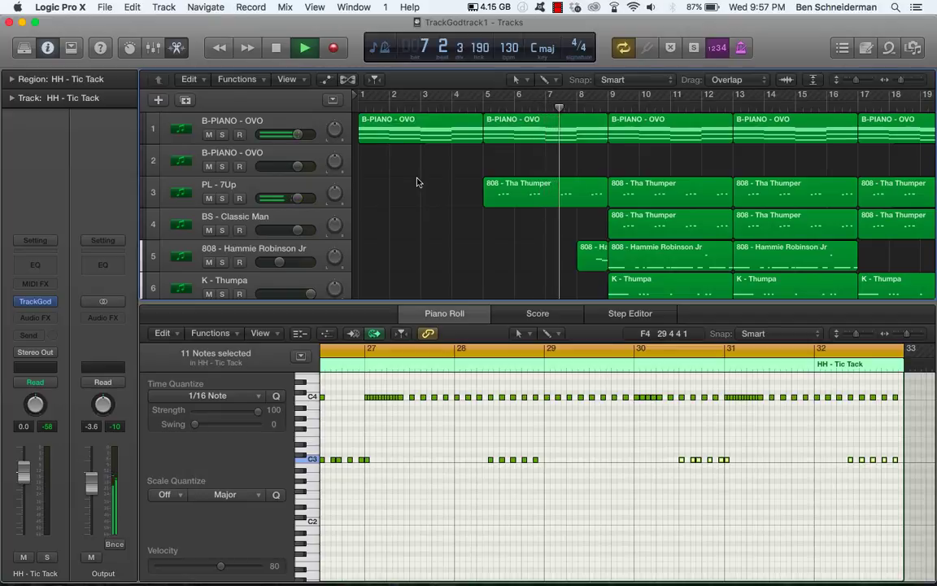
key("space")
- Stop playback, show the notes of the first B-PIANO - OVO region and audition its chords in bars 2 and 3
left_click(405, 116)
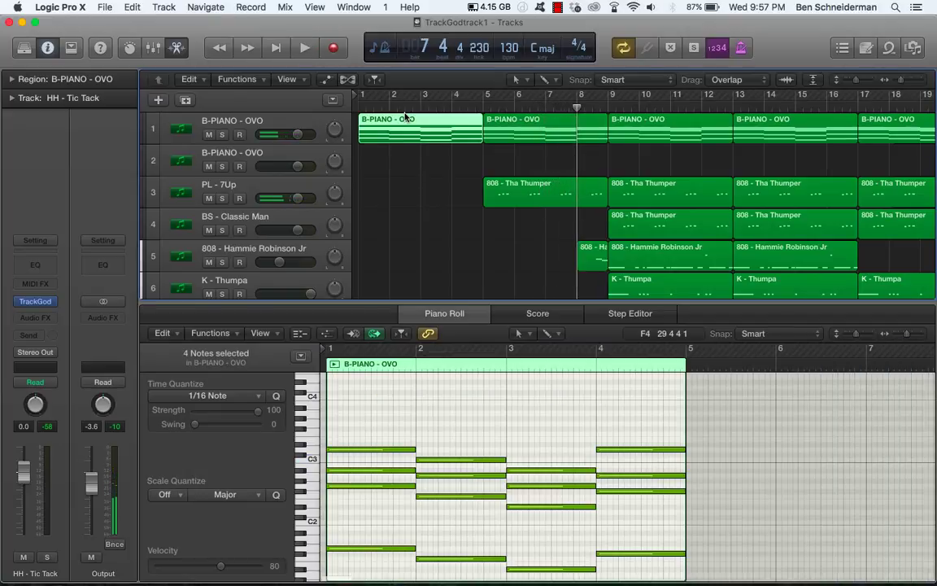
left_click_drag(447, 420, 453, 577)
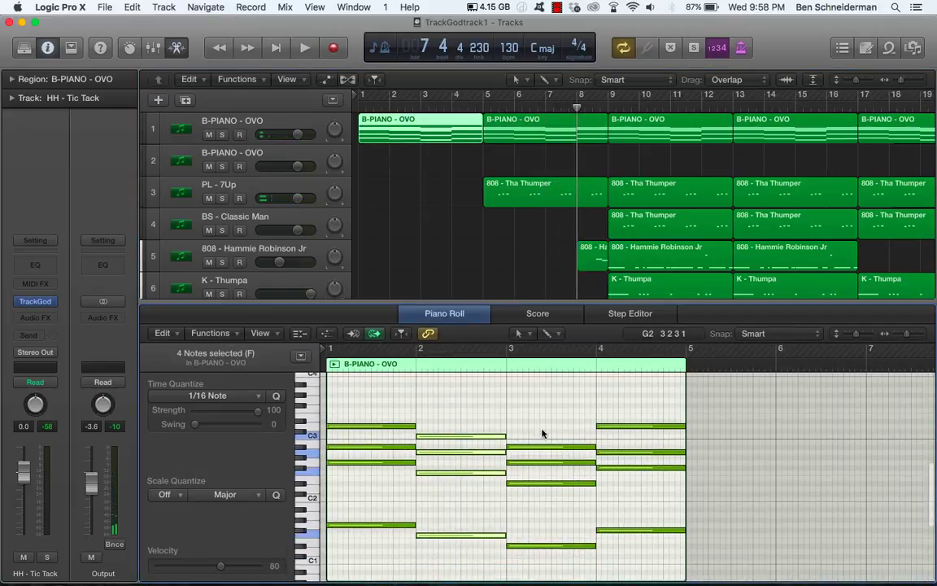
left_click_drag(546, 409, 538, 474)
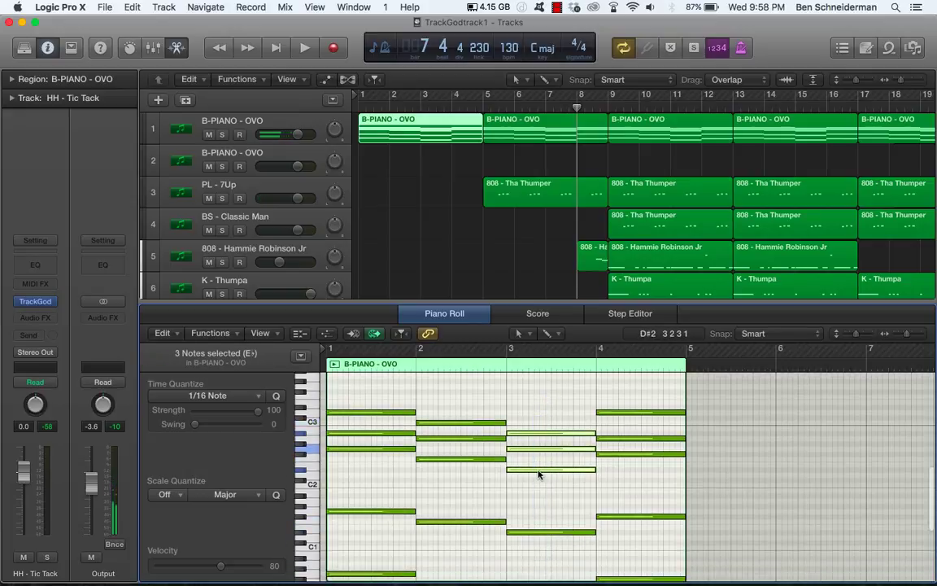
- Audition the low bass notes beneath the chords in bars 3, 2 and 1 of the piano region
left_click(536, 477)
left_click_drag(534, 555, 535, 561)
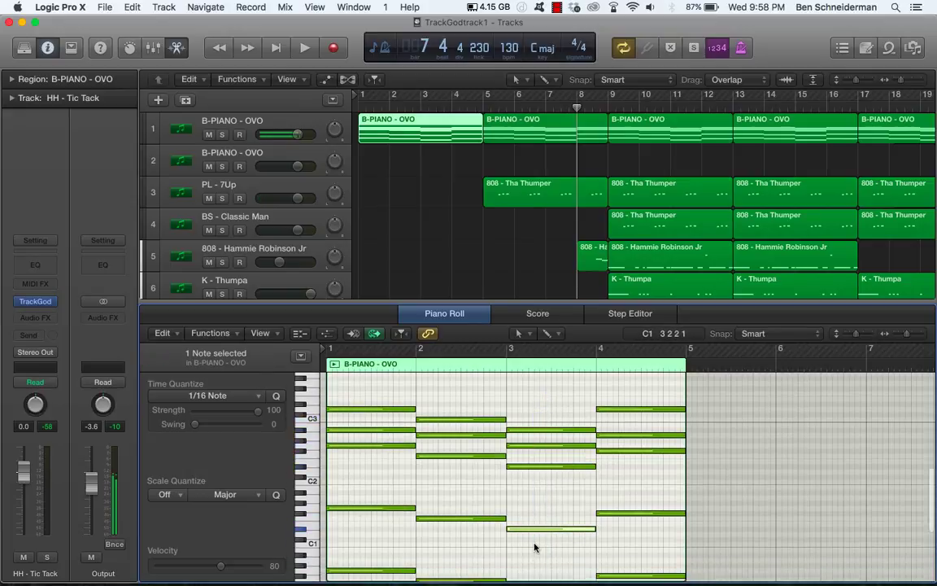
scroll(536, 547, "down", 4)
left_click_drag(538, 459, 540, 535)
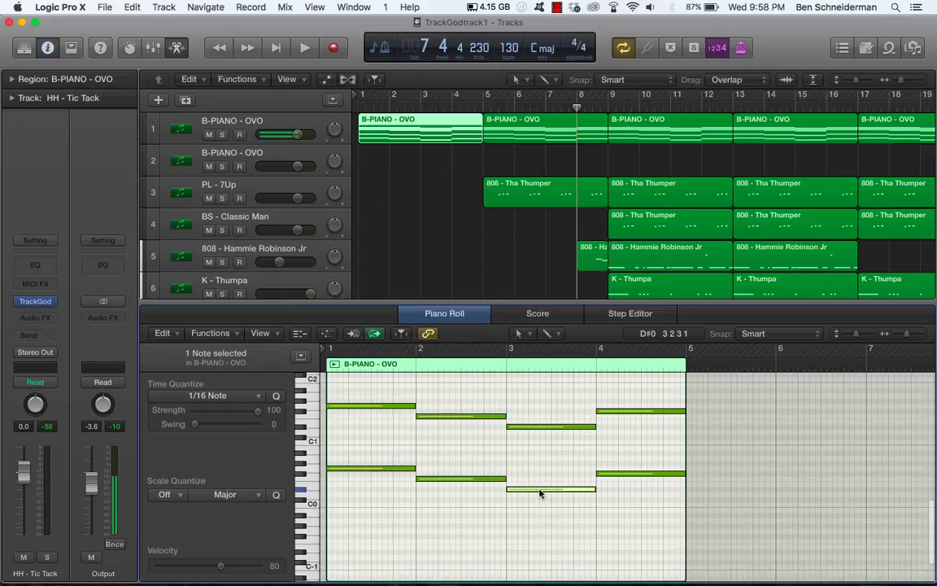
left_click(537, 422)
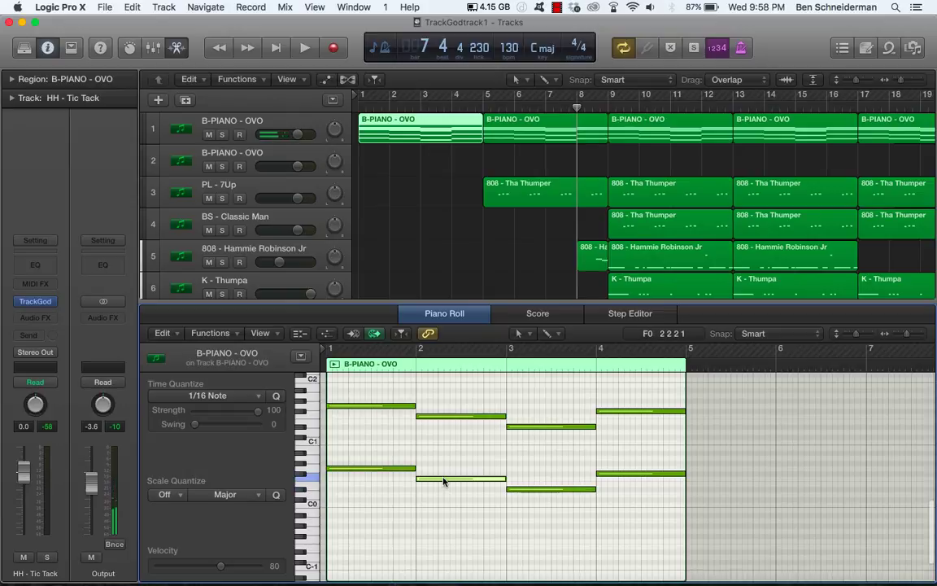
left_click(383, 469)
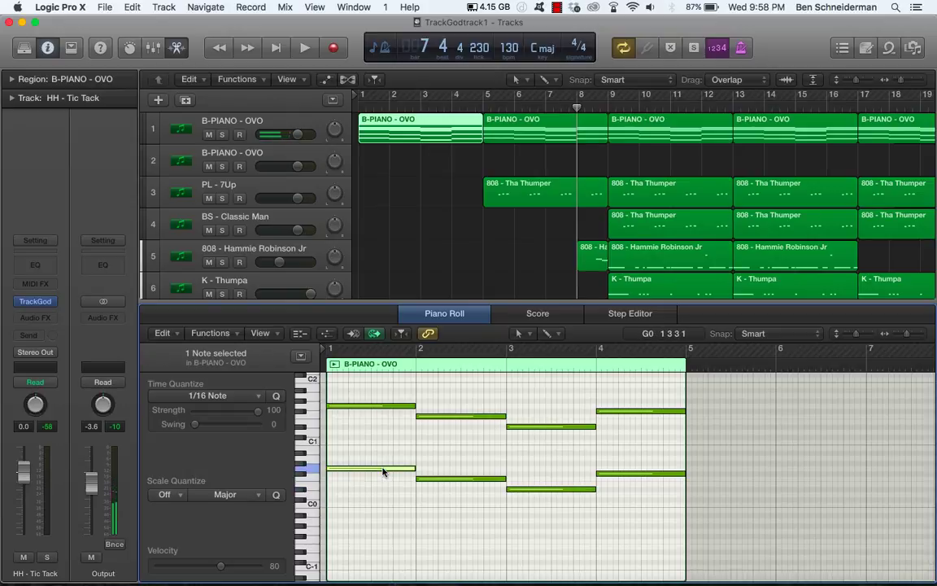
- Play the arrangement from bar 1 and stop it in bar 2
key("space")
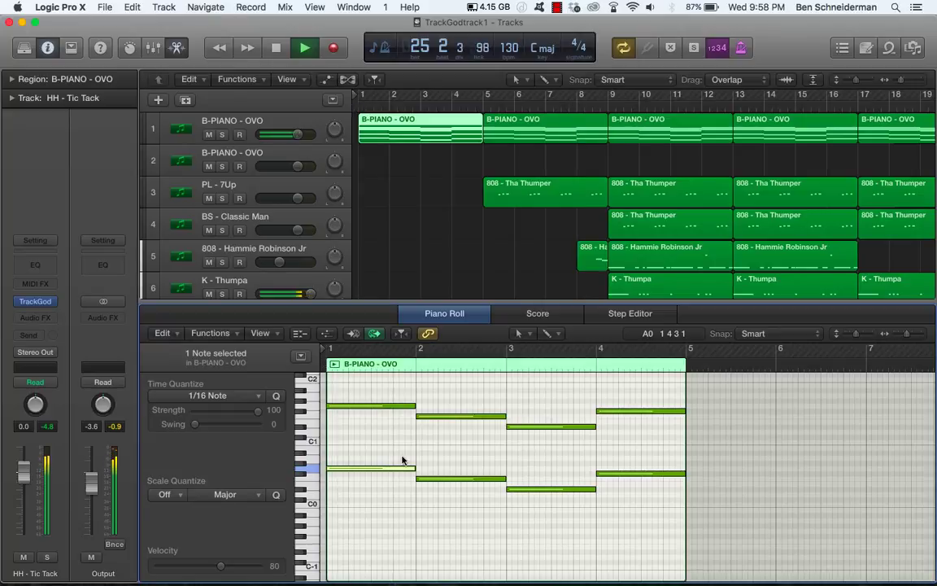
key("Return")
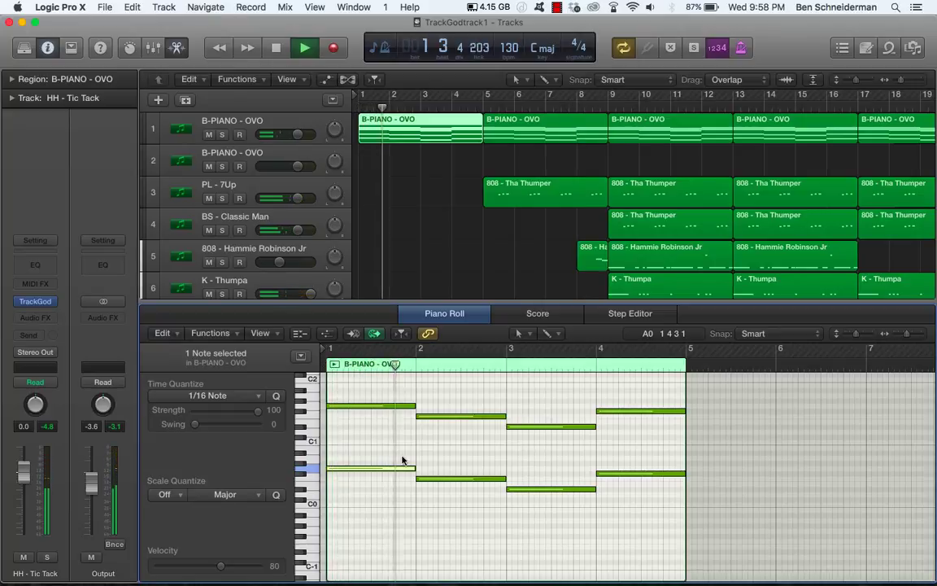
key("space")
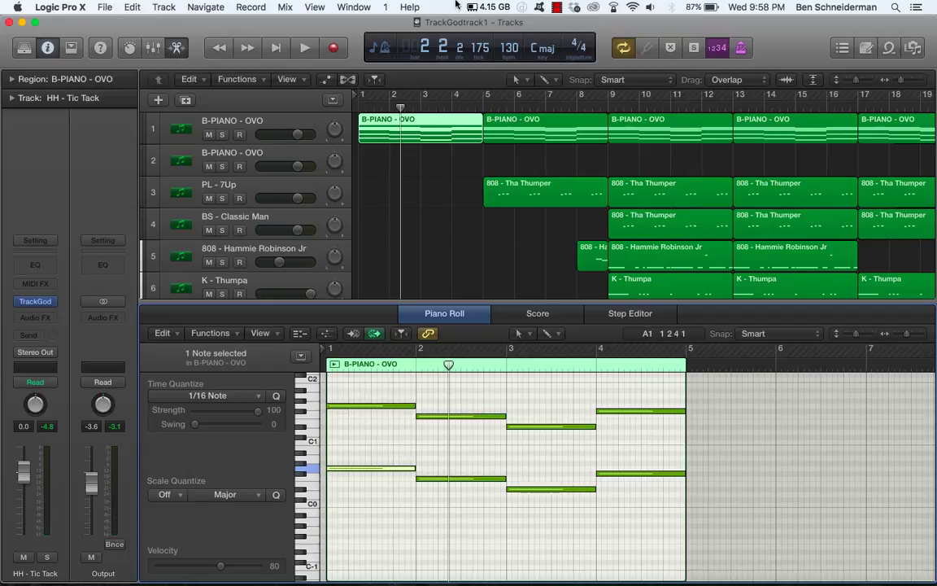
left_click(555, 7)
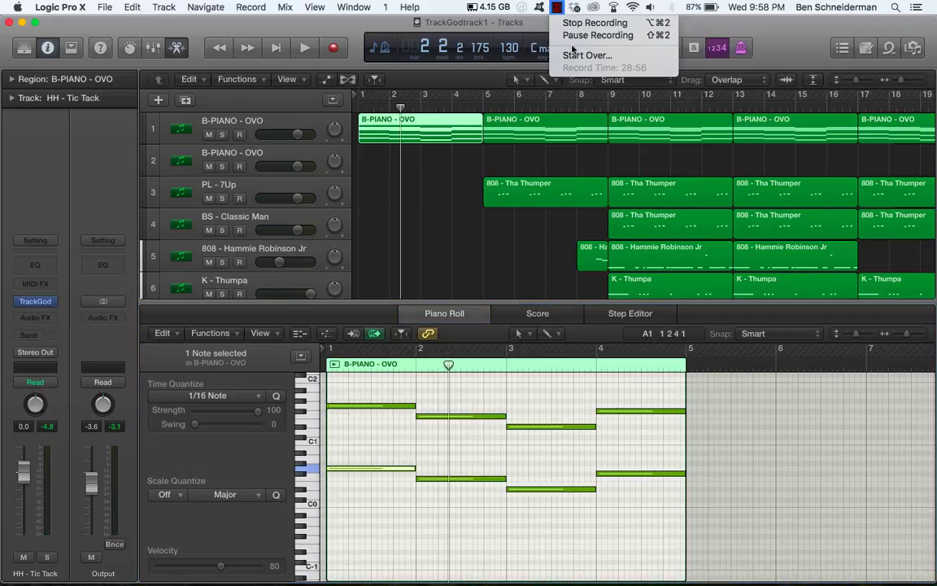
left_click(598, 35)
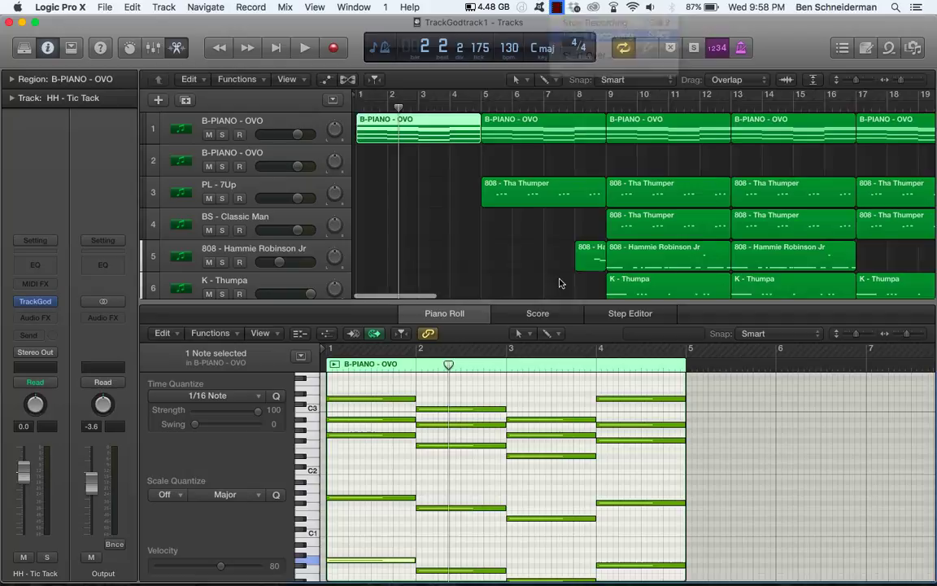
- Examine the whole arrangement, from the piano track down to HH - Tic Tack and through to bar 33
scroll(559, 281, "right", 5)
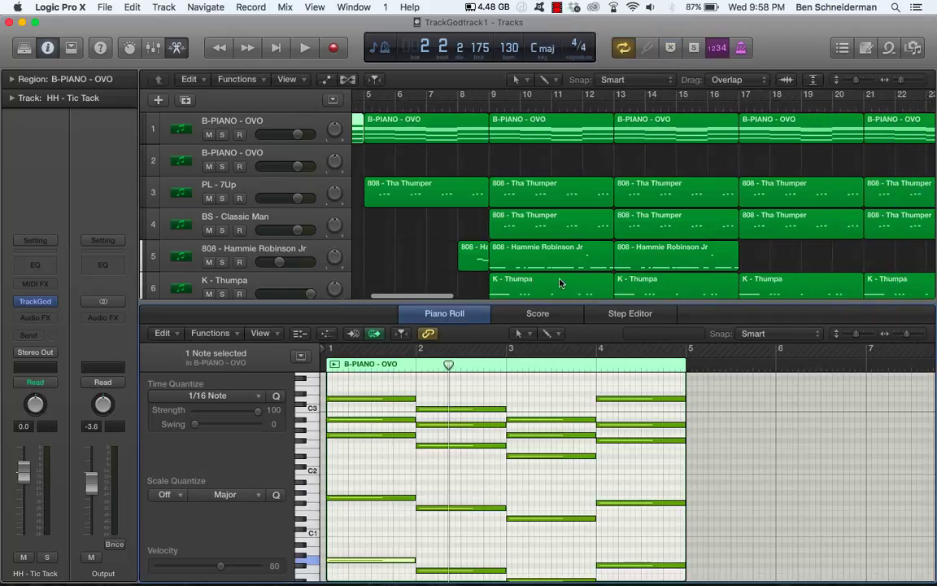
scroll(566, 246, "down", 2)
scroll(568, 243, "down", 2)
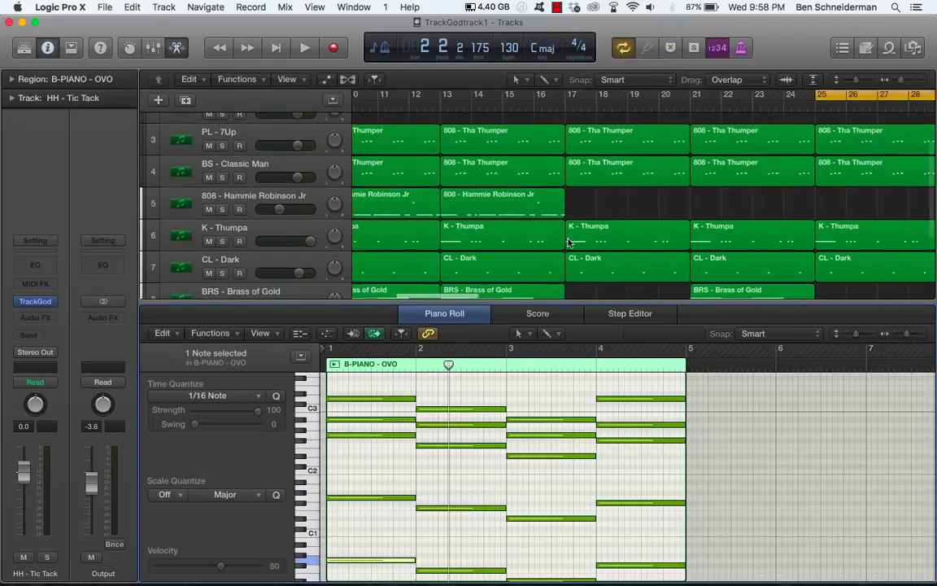
scroll(568, 243, "right", 10)
scroll(568, 242, "down", 3)
scroll(568, 242, "left", 12)
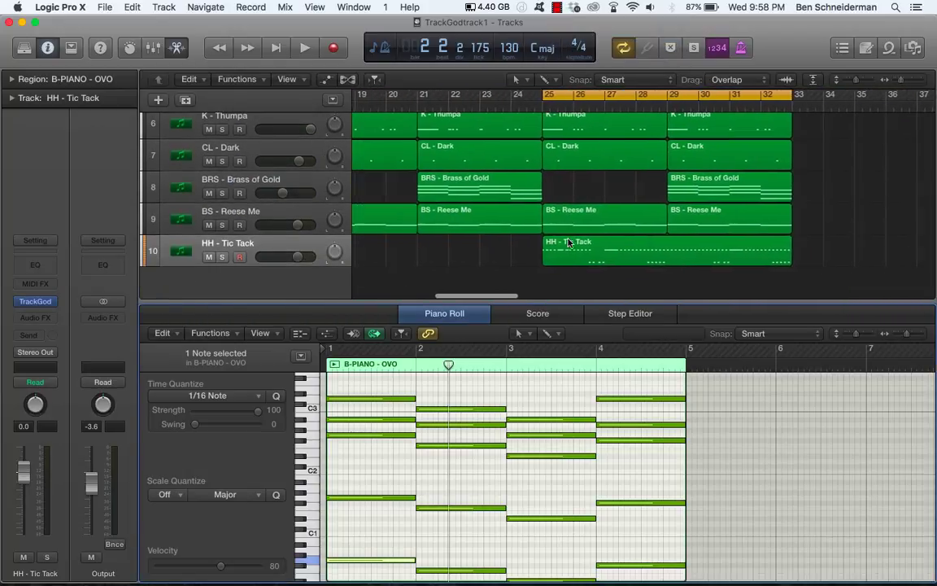
scroll(568, 242, "up", 4)
scroll(568, 243, "down", 1)
- Return to the start of the song, play the opening from bar 1 and stop playback
key("Return")
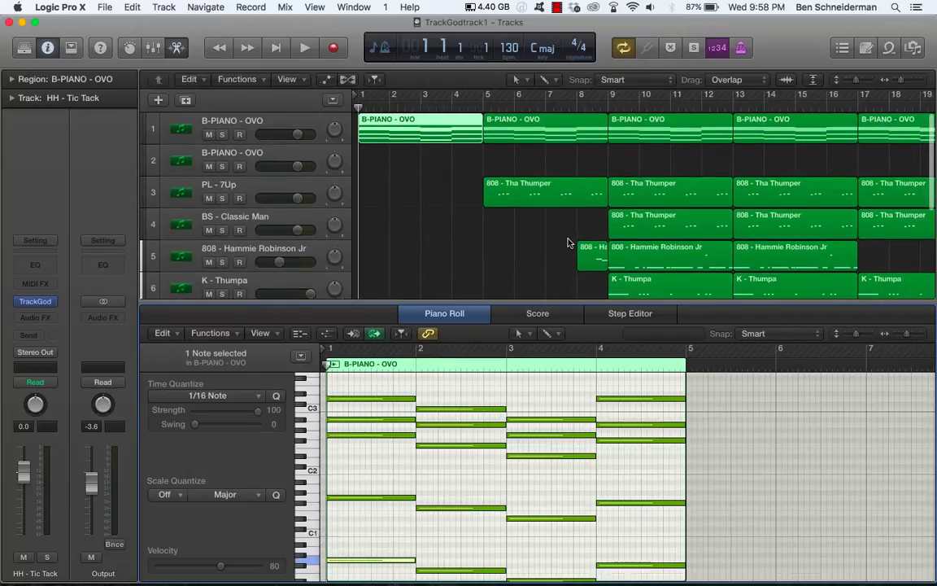
key("space")
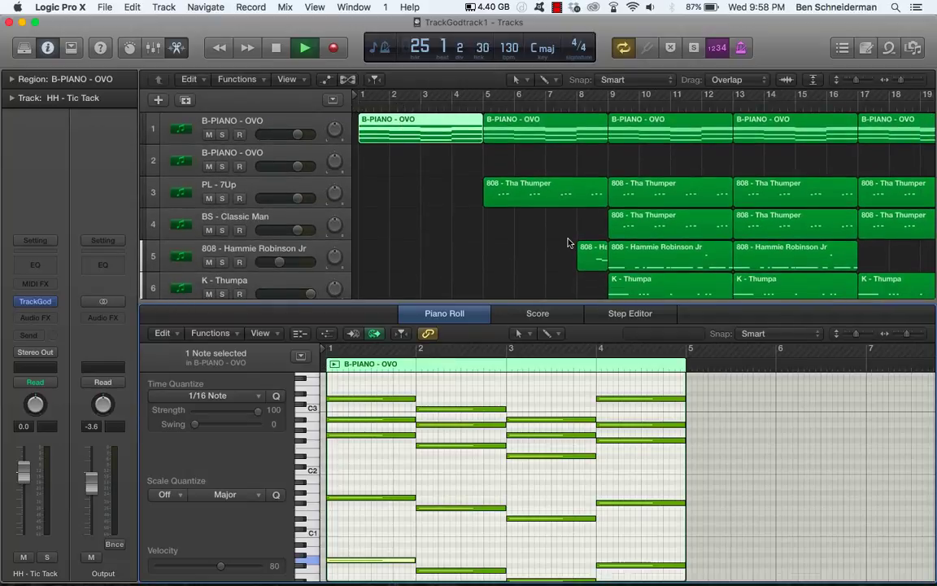
key("Return")
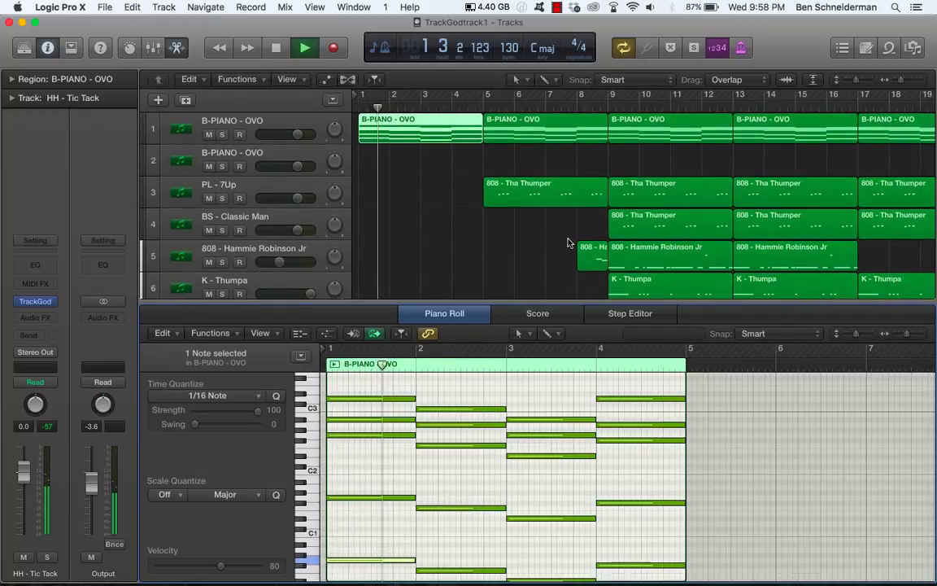
key("space")
- Turn off cycle mode, play the arrangement from bar 8 and stop it in bar 11
scroll(637, 175, "right", 10)
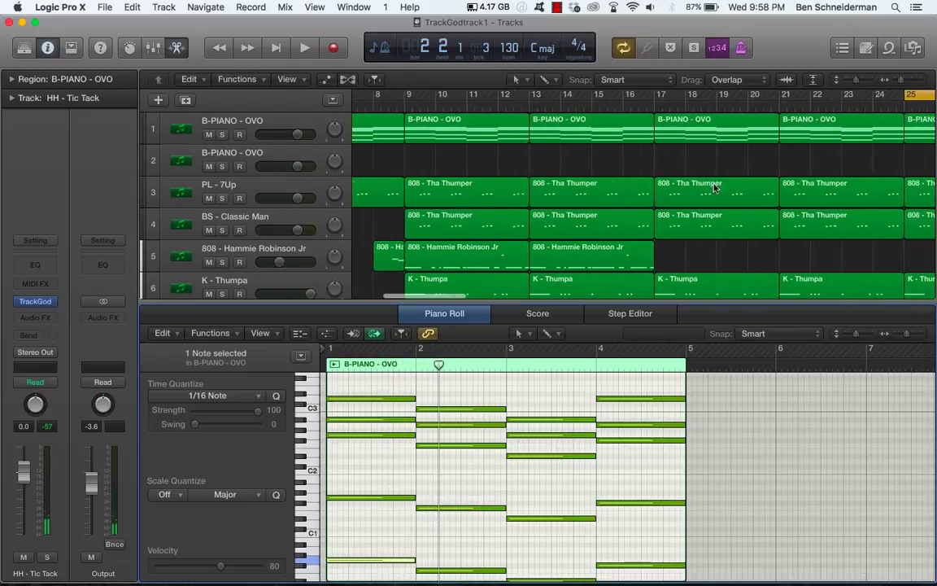
left_click(747, 96)
scroll(640, 190, "left", 10)
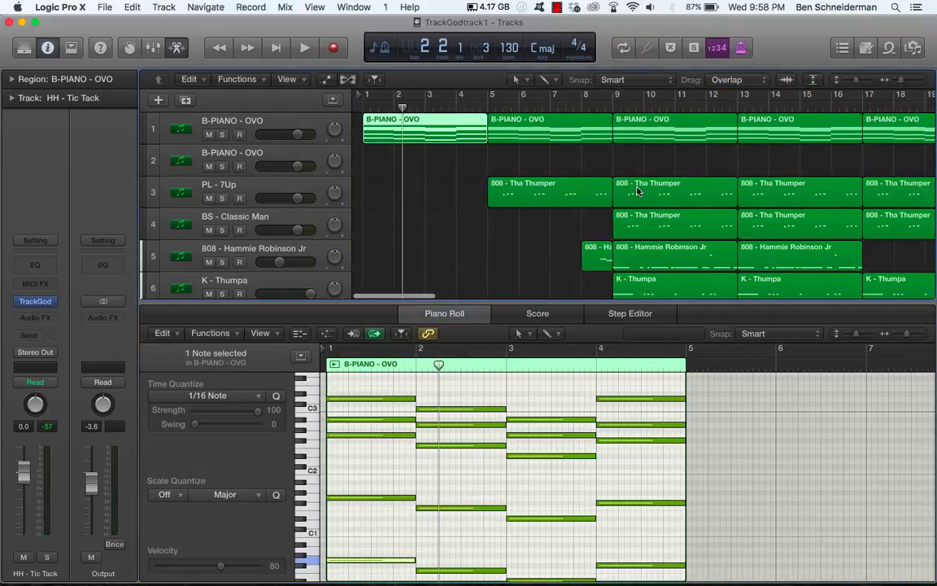
left_click(598, 104)
key("space")
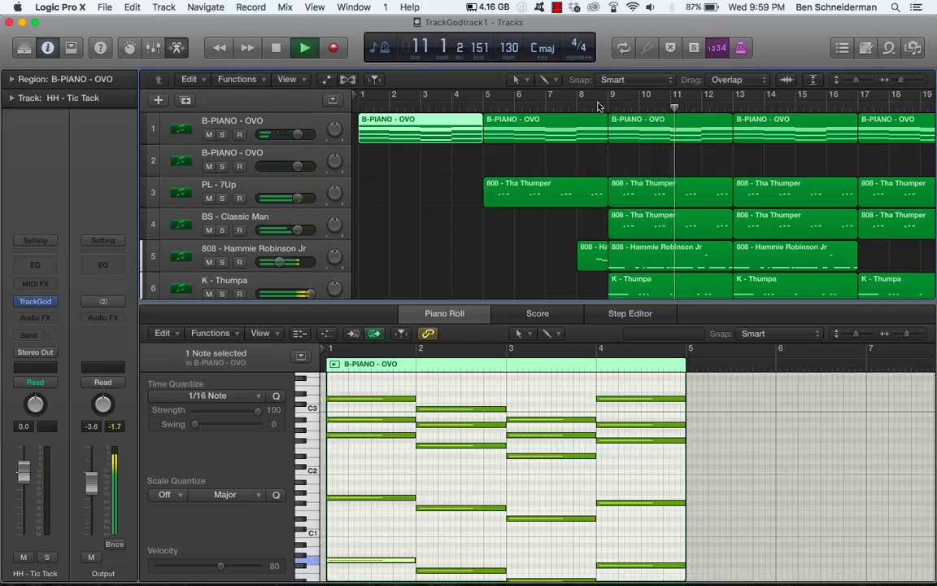
key("space")
- Select the first B-PIANO - OVO track and listen to its opening from bar 1, restarting once before stopping
left_click(253, 122)
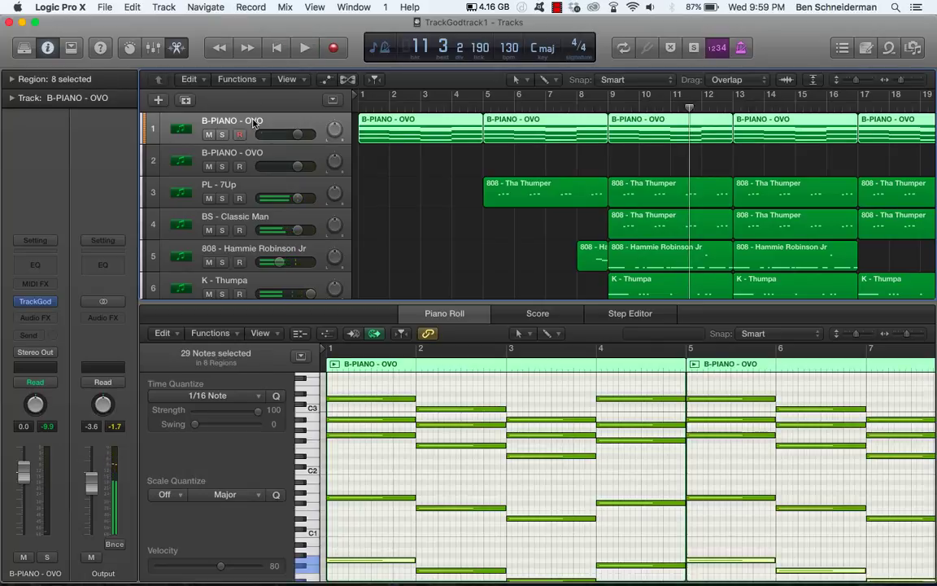
key("Return")
key("space")
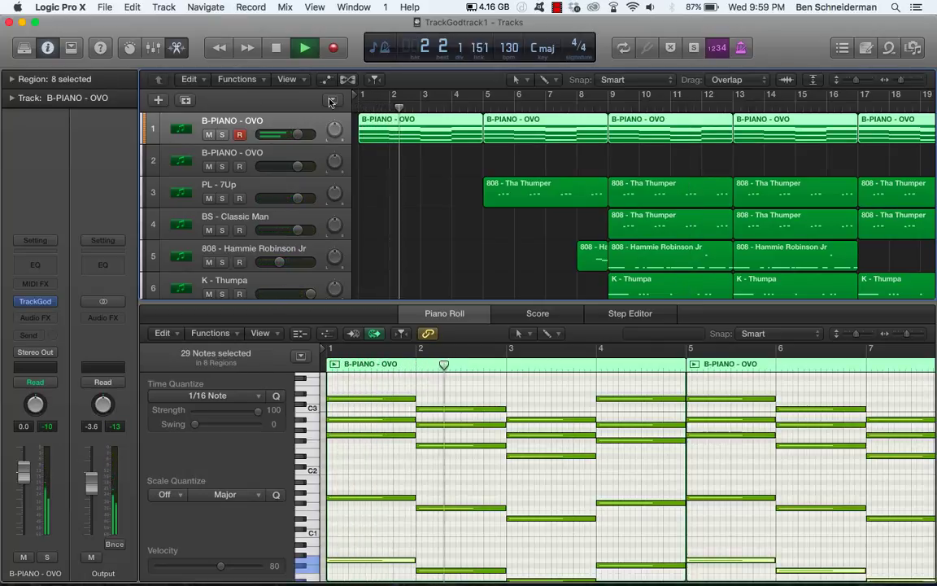
key("space")
key("Return")
key("space")
key("space")
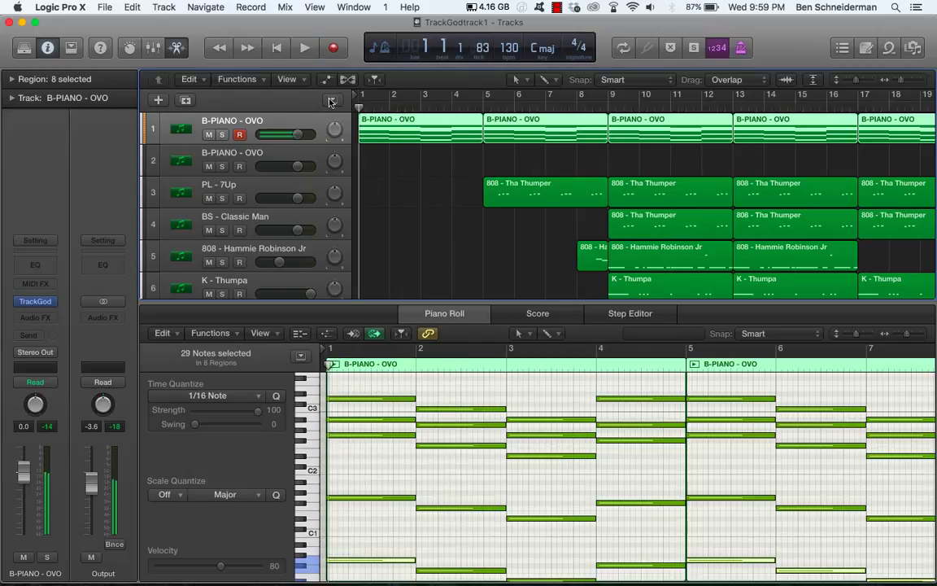
- Review the layout of the drum, bass, brass and hi-hat regions across the arrangement to bar 33
scroll(458, 148, "down", 2)
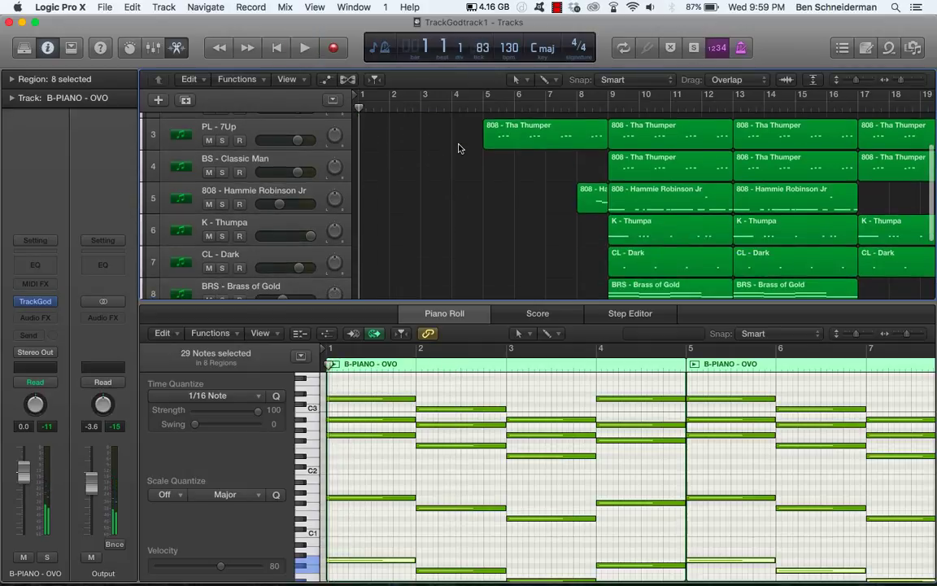
scroll(458, 148, "down", 2)
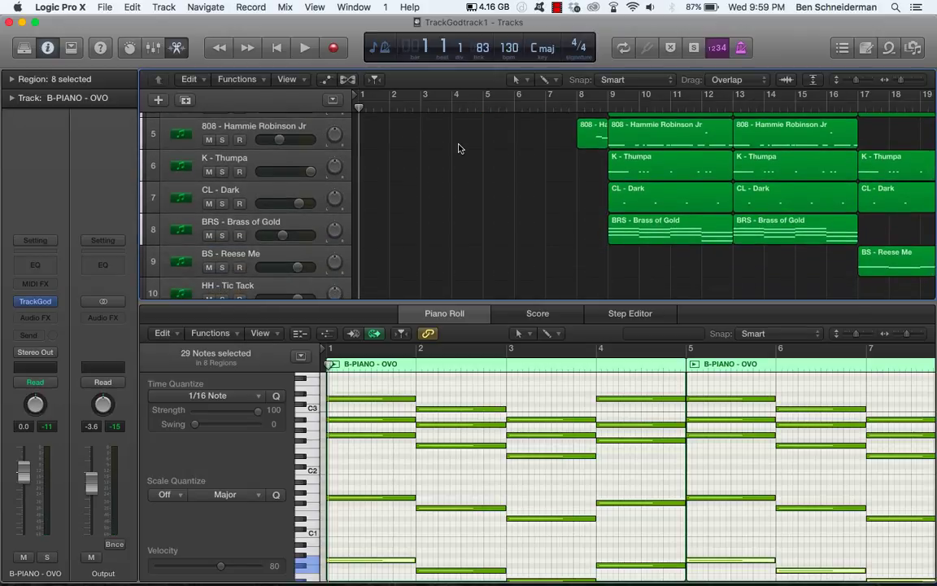
scroll(458, 148, "down", 1)
scroll(458, 148, "right", 10)
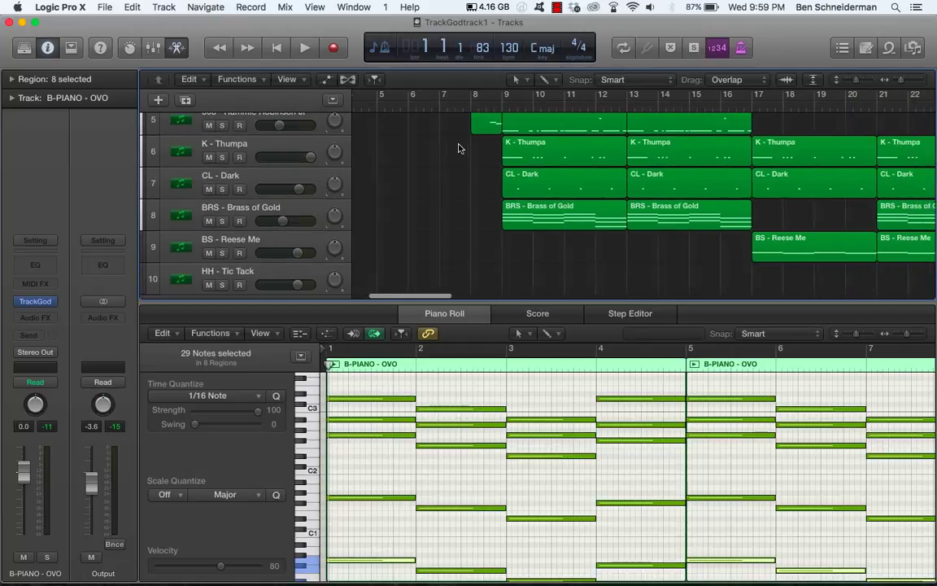
scroll(458, 148, "left", 10)
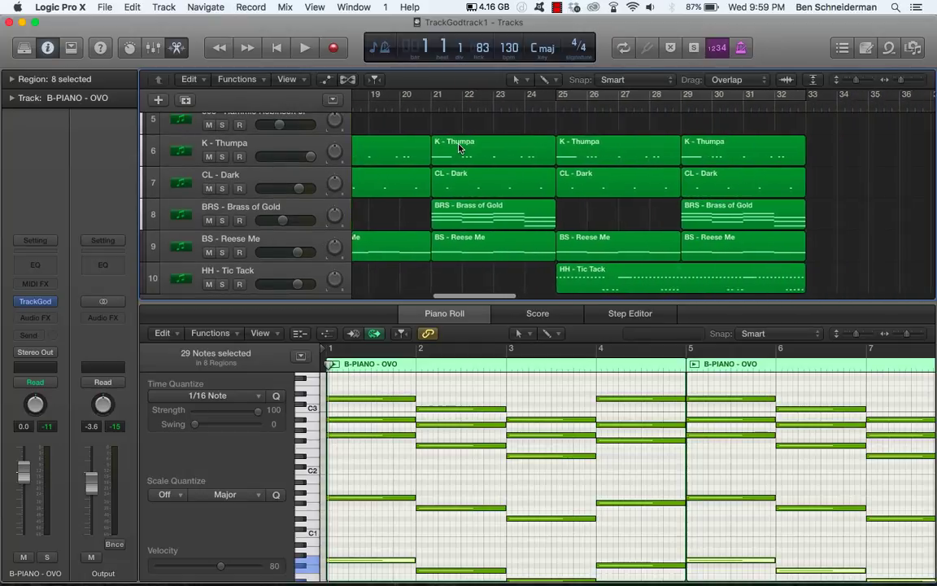
scroll(458, 148, "up", 4)
scroll(458, 148, "left", 1)
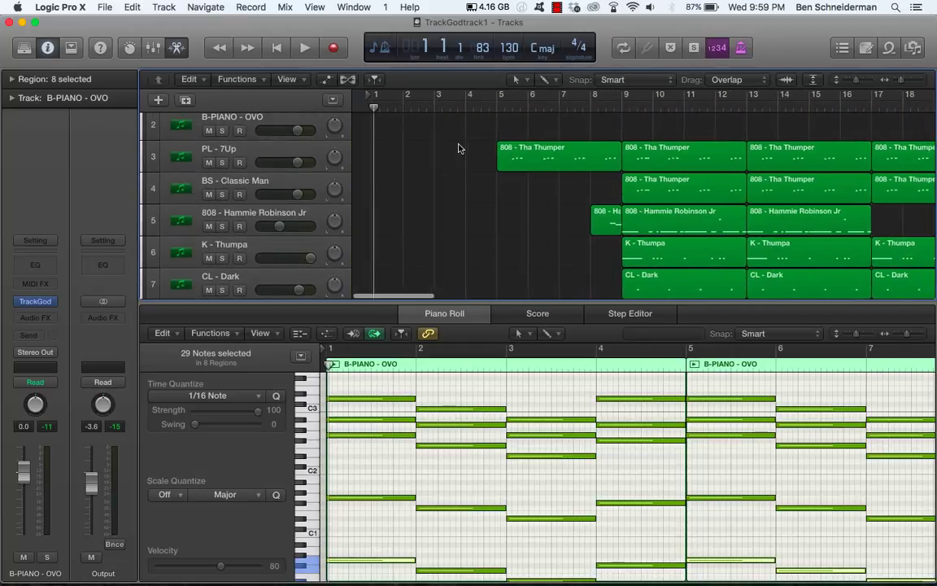